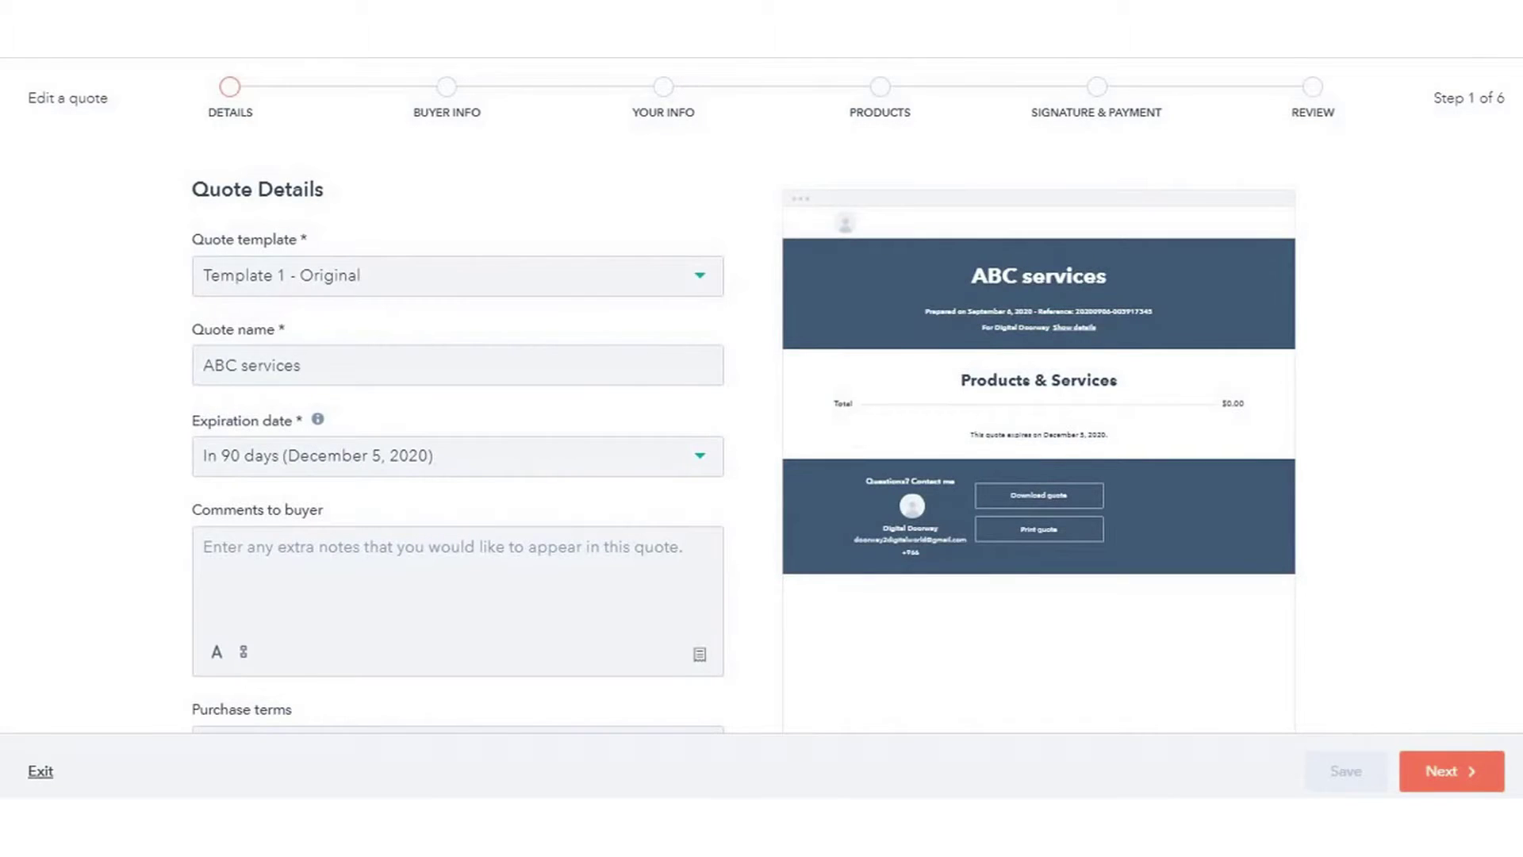
- Preview the Template 2 - Basic and Template 3 - Modern layouts, then keep Template 1 - Original
left_click(458, 276)
left_click(458, 370)
left_click(458, 276)
left_click(458, 410)
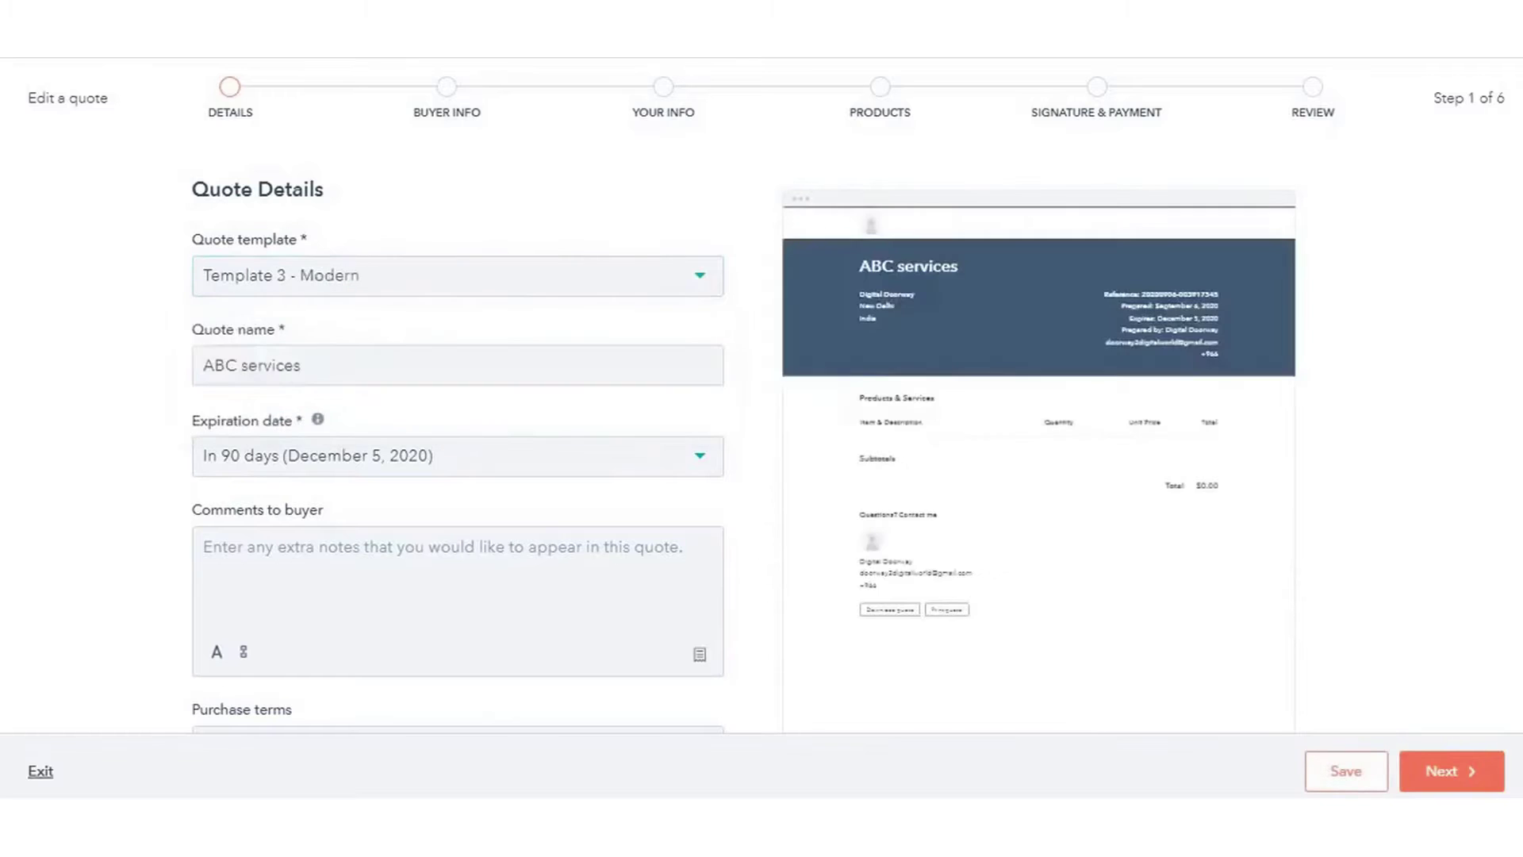
left_click(458, 276)
left_click(458, 331)
- Set the quote to expire in 30 days and add the comment 'This quote is valid only for'
left_click(458, 365)
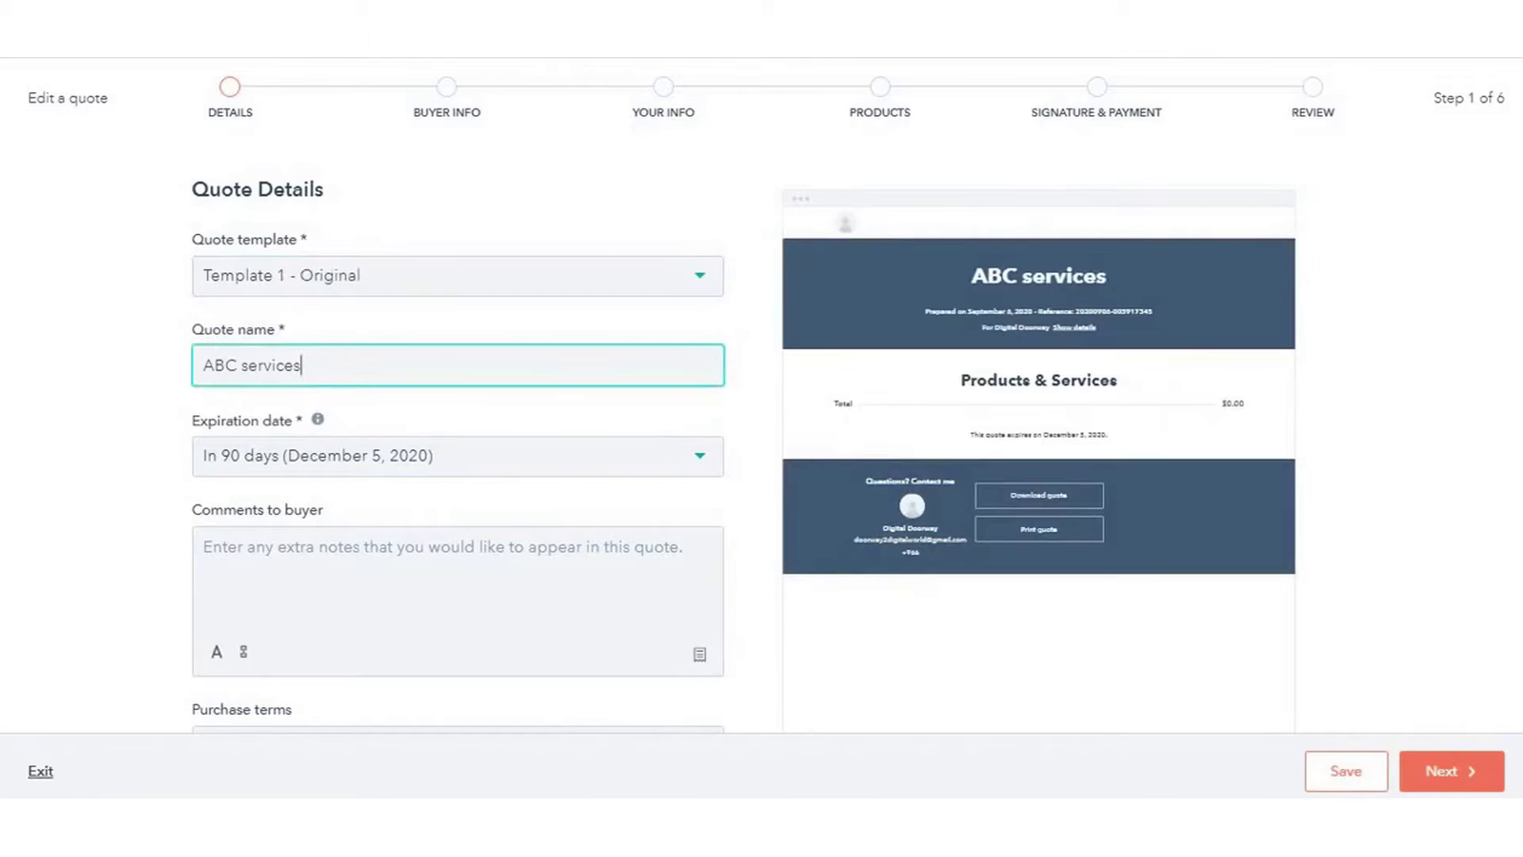
left_click(458, 456)
left_click(457, 510)
key("Tab")
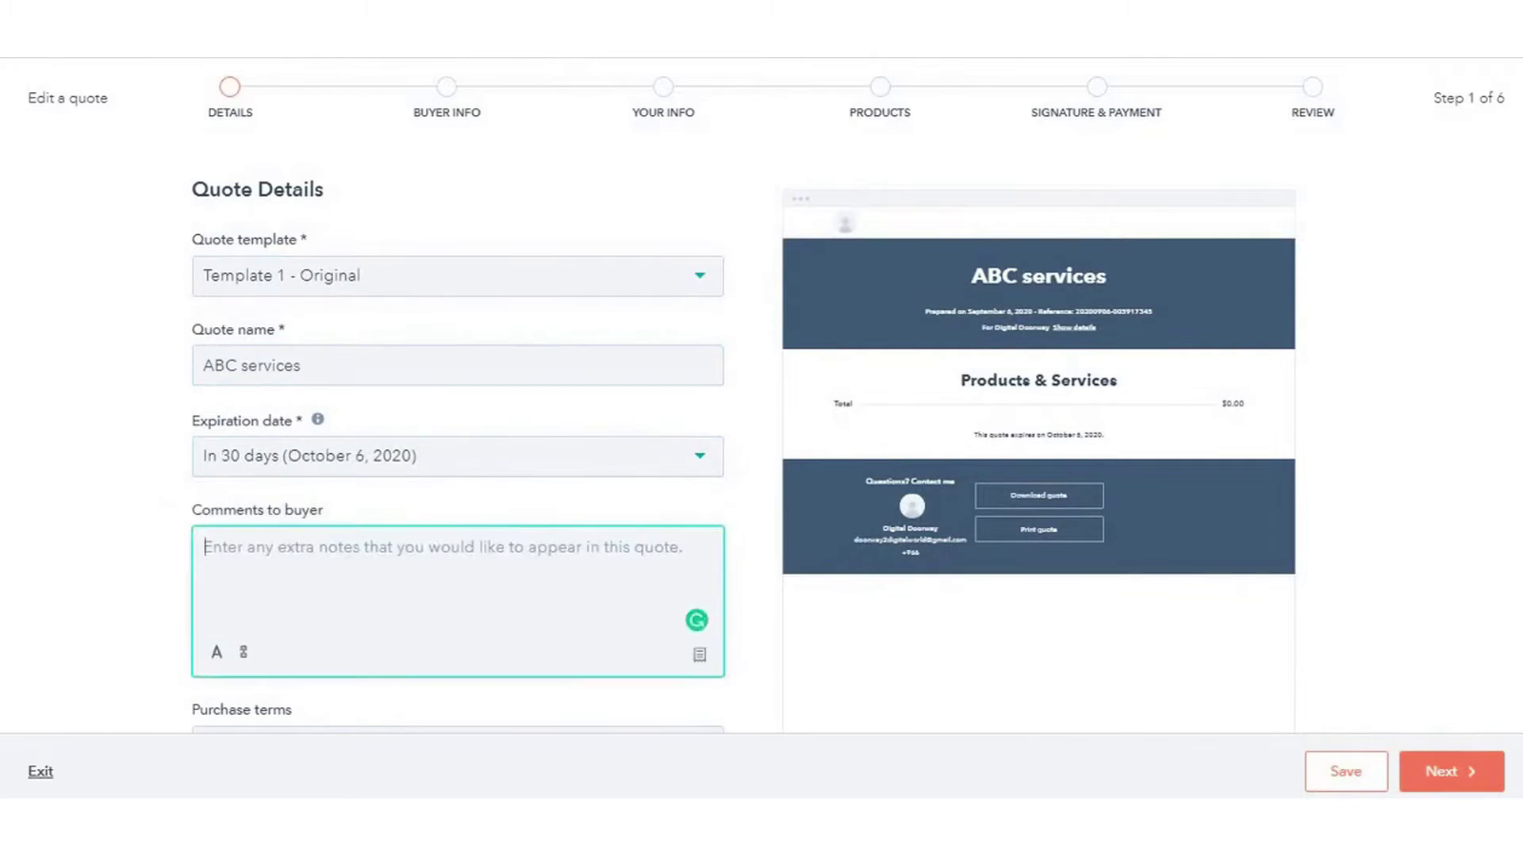
type("This quote is valid only for 30 days")
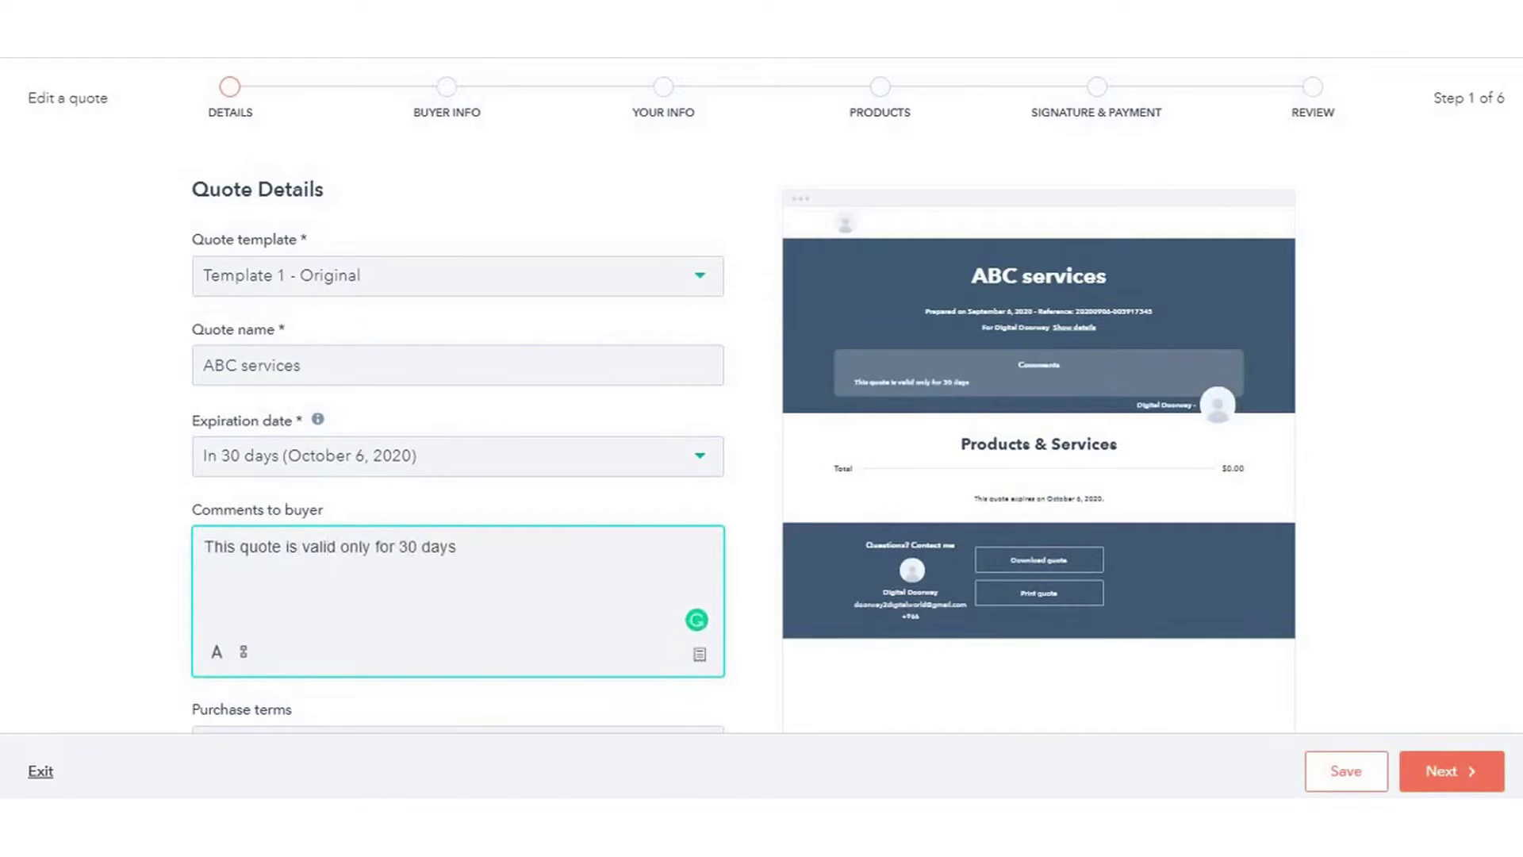
scroll(457, 476, "down", 1)
left_click(699, 539)
left_click(492, 460)
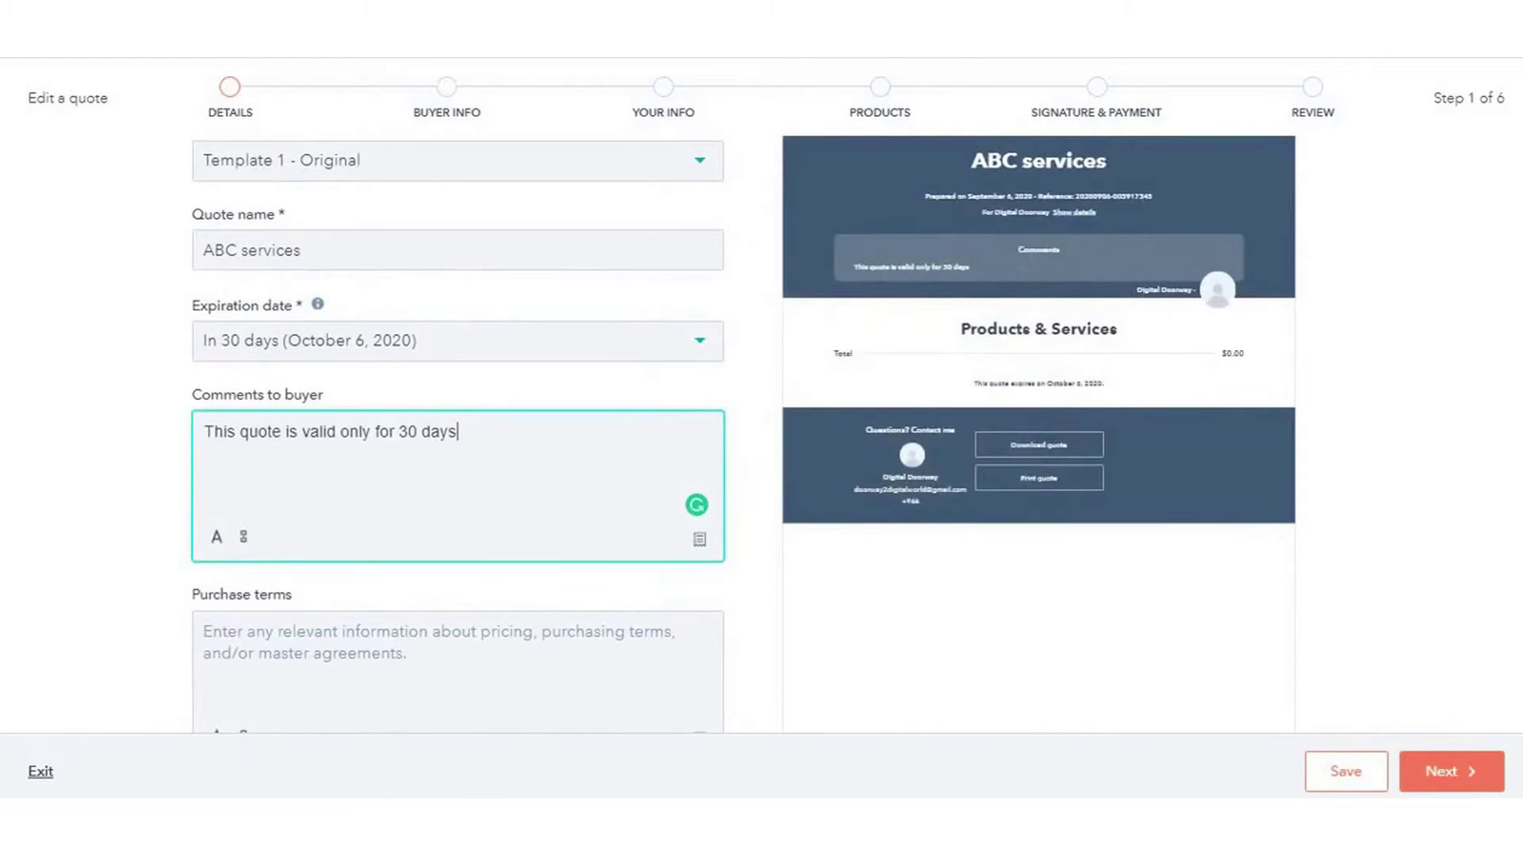
- Enter the purchase terms '50% advance & balance upon completion'
left_click(444, 643)
type("50%")
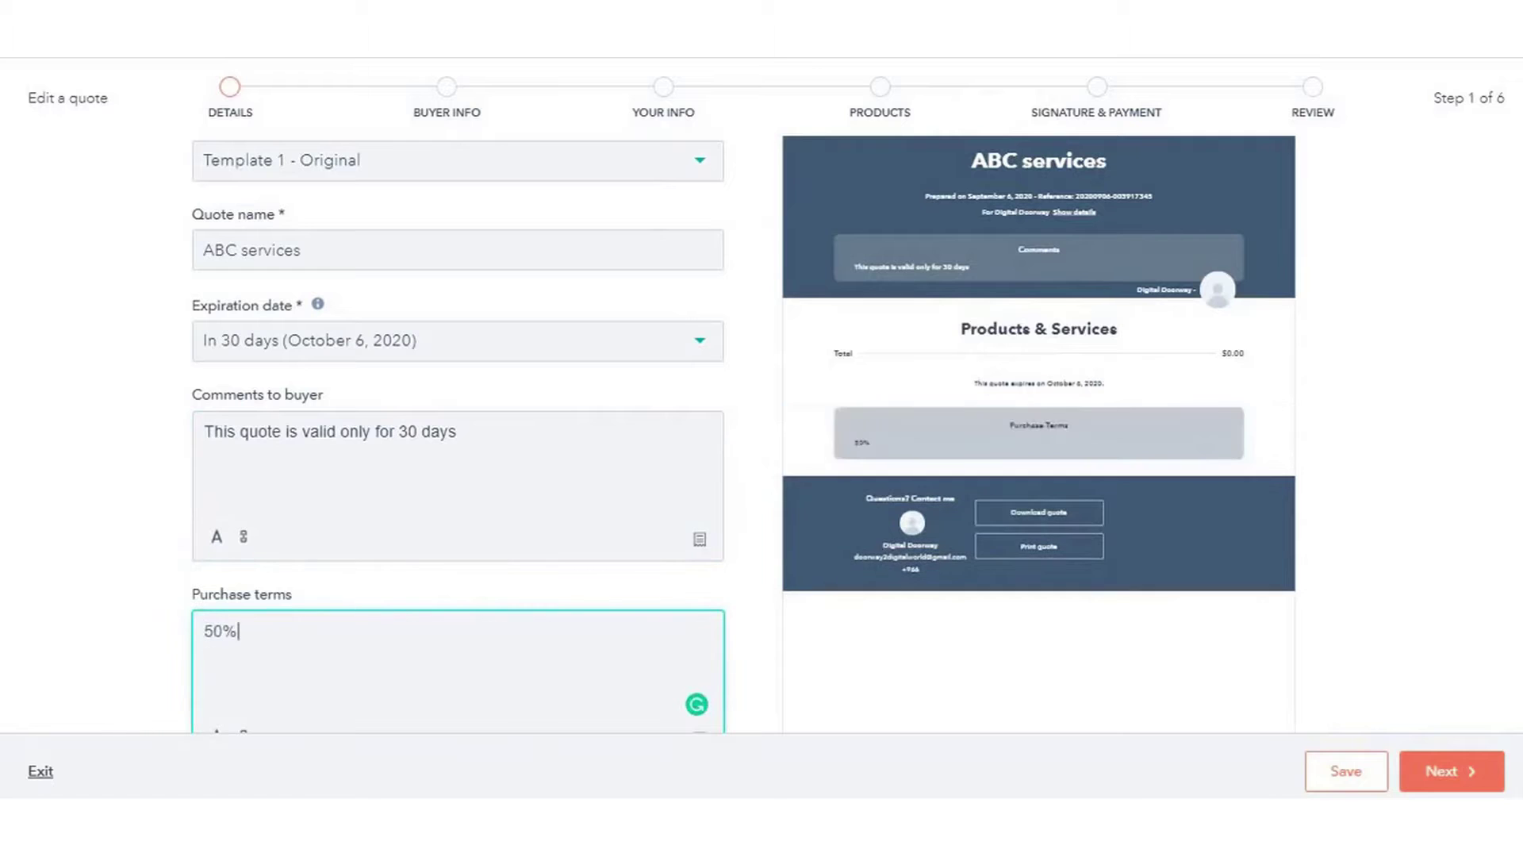
type(" advance & balance upon completion")
scroll(1031, 349, "down", 1)
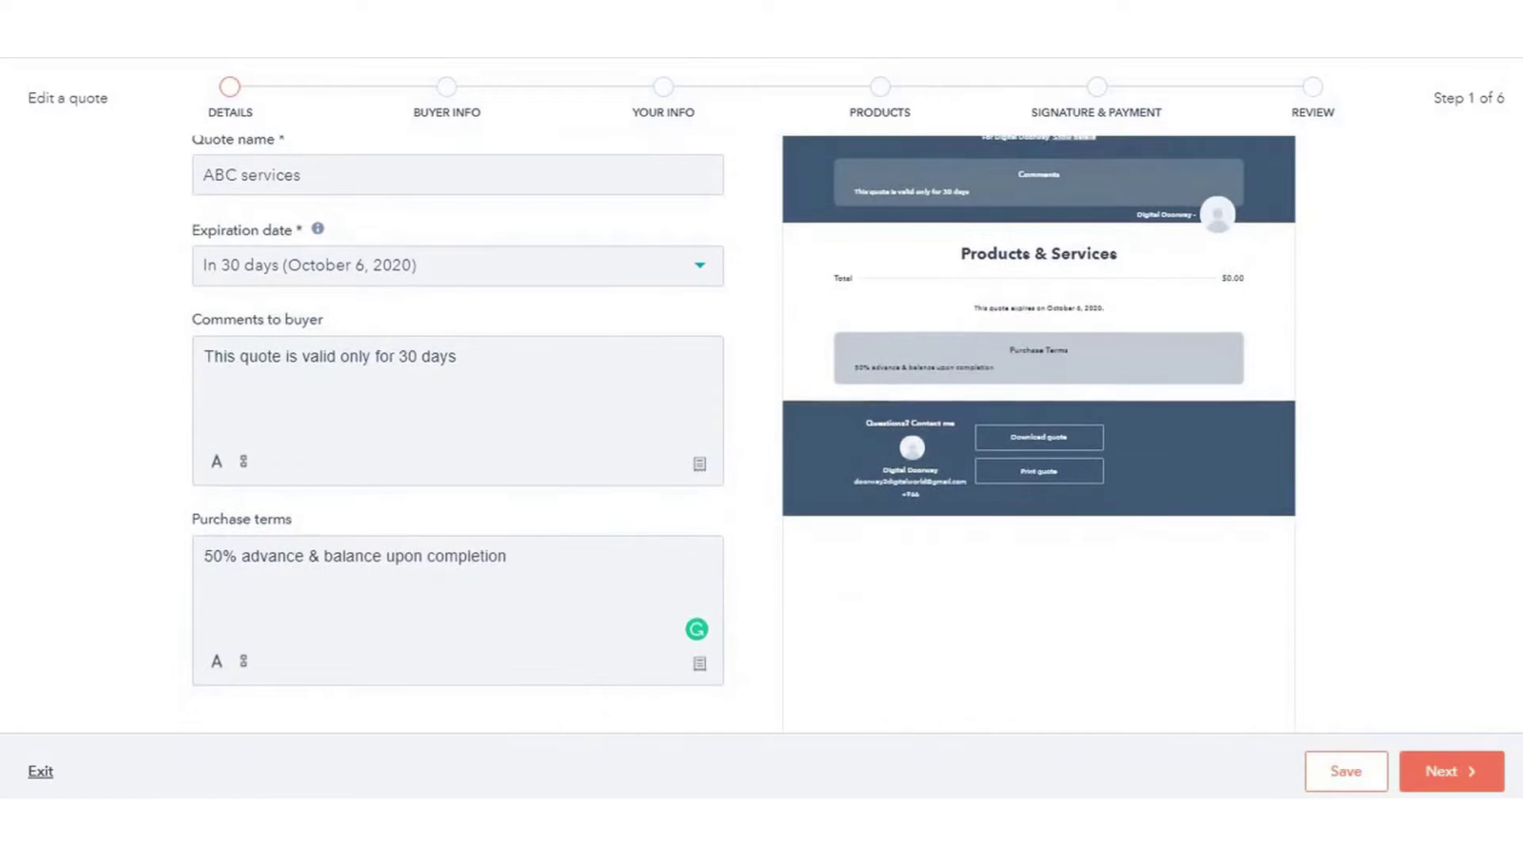
scroll(1031, 349, "down", 1)
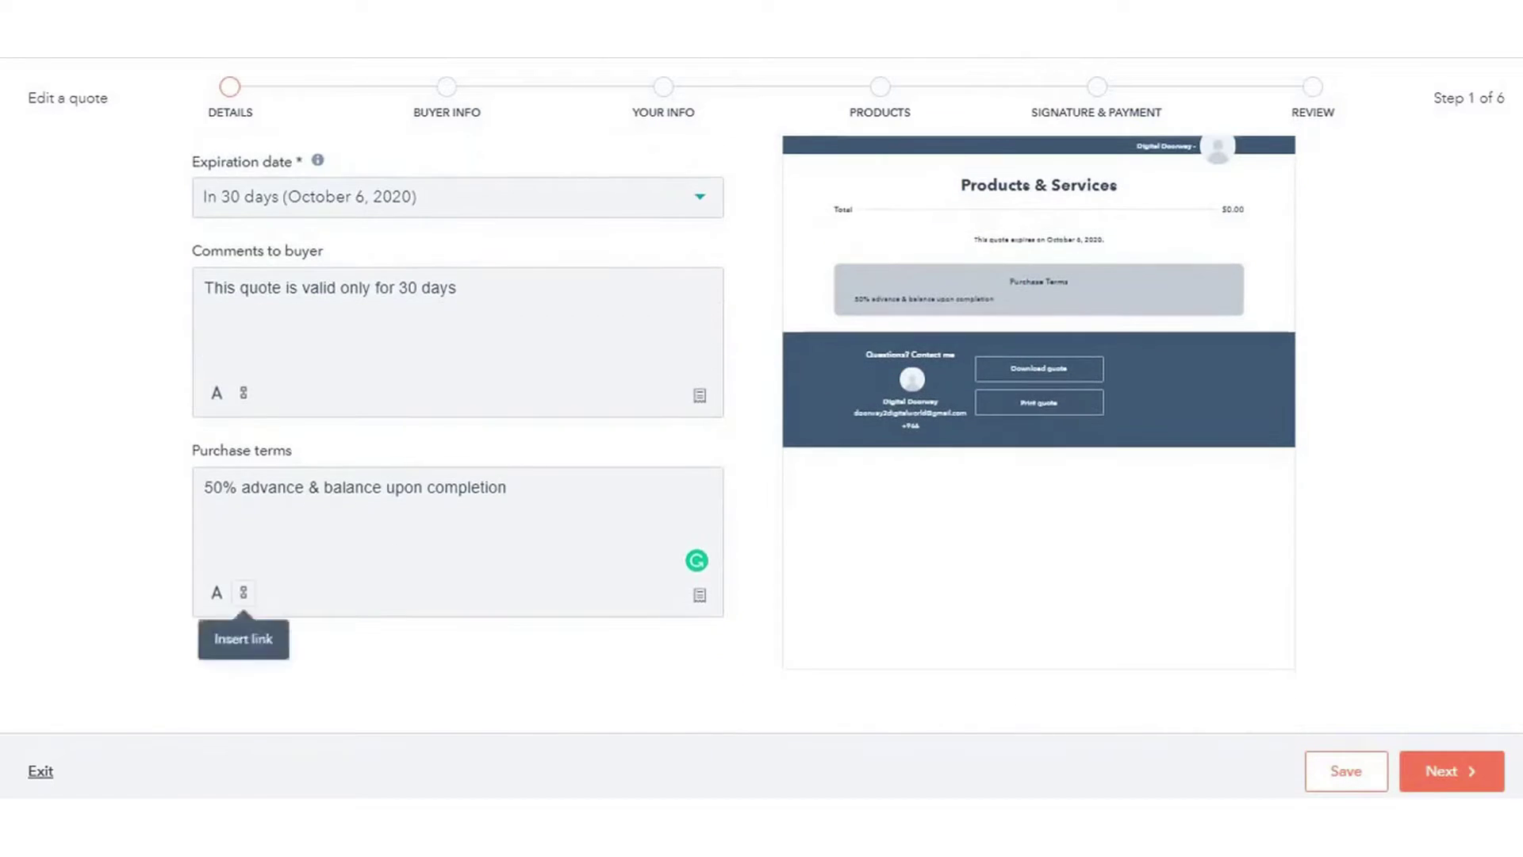
double_click(468, 487)
left_click(244, 593)
left_click(490, 487)
- Pass through the Buyer and Your Info steps unchanged to reach Products
left_click(1451, 771)
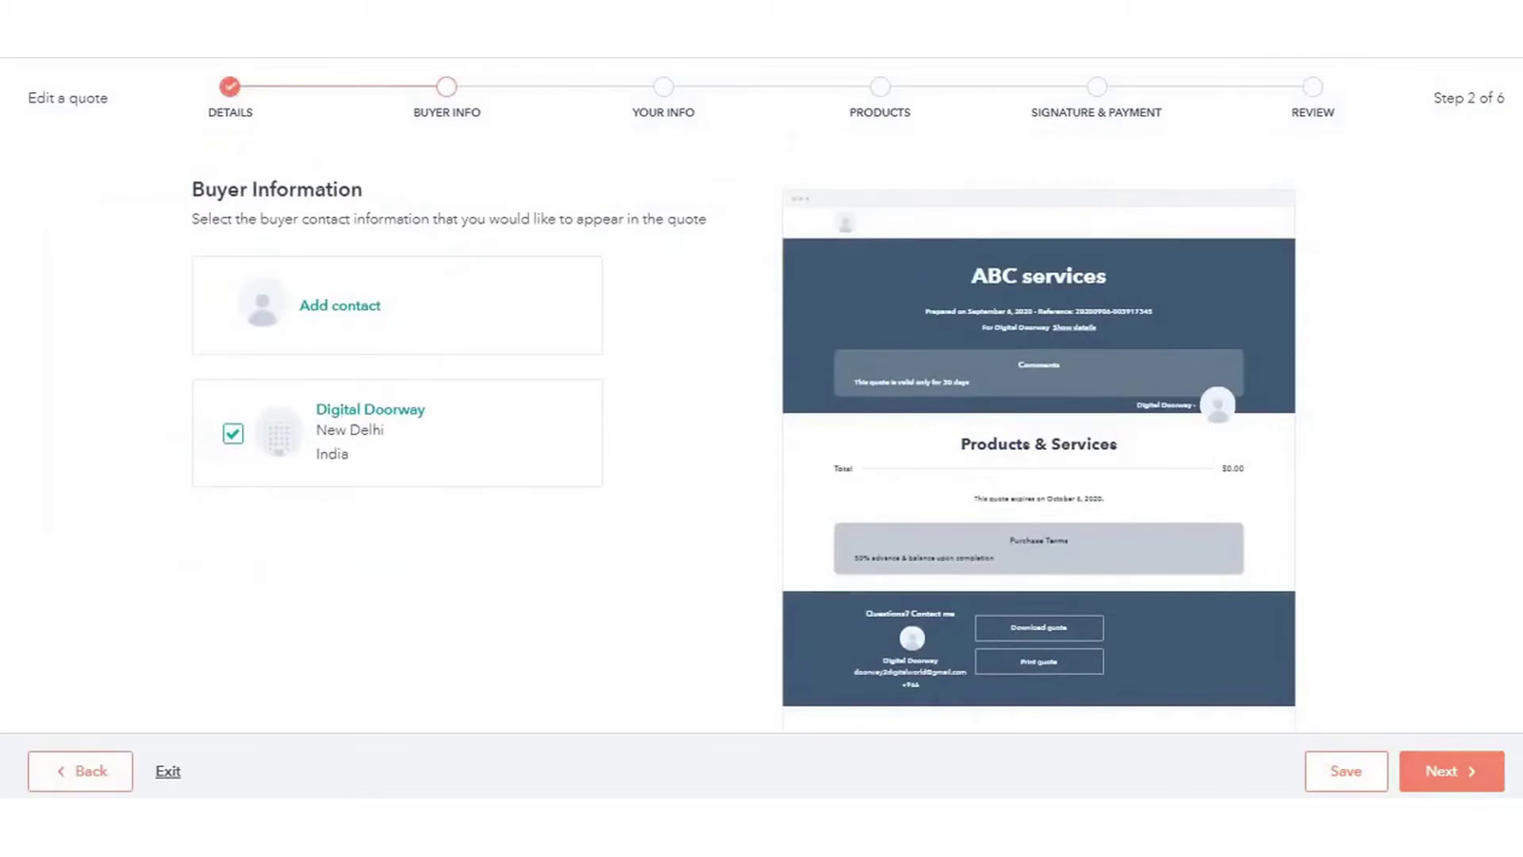
left_click(339, 305)
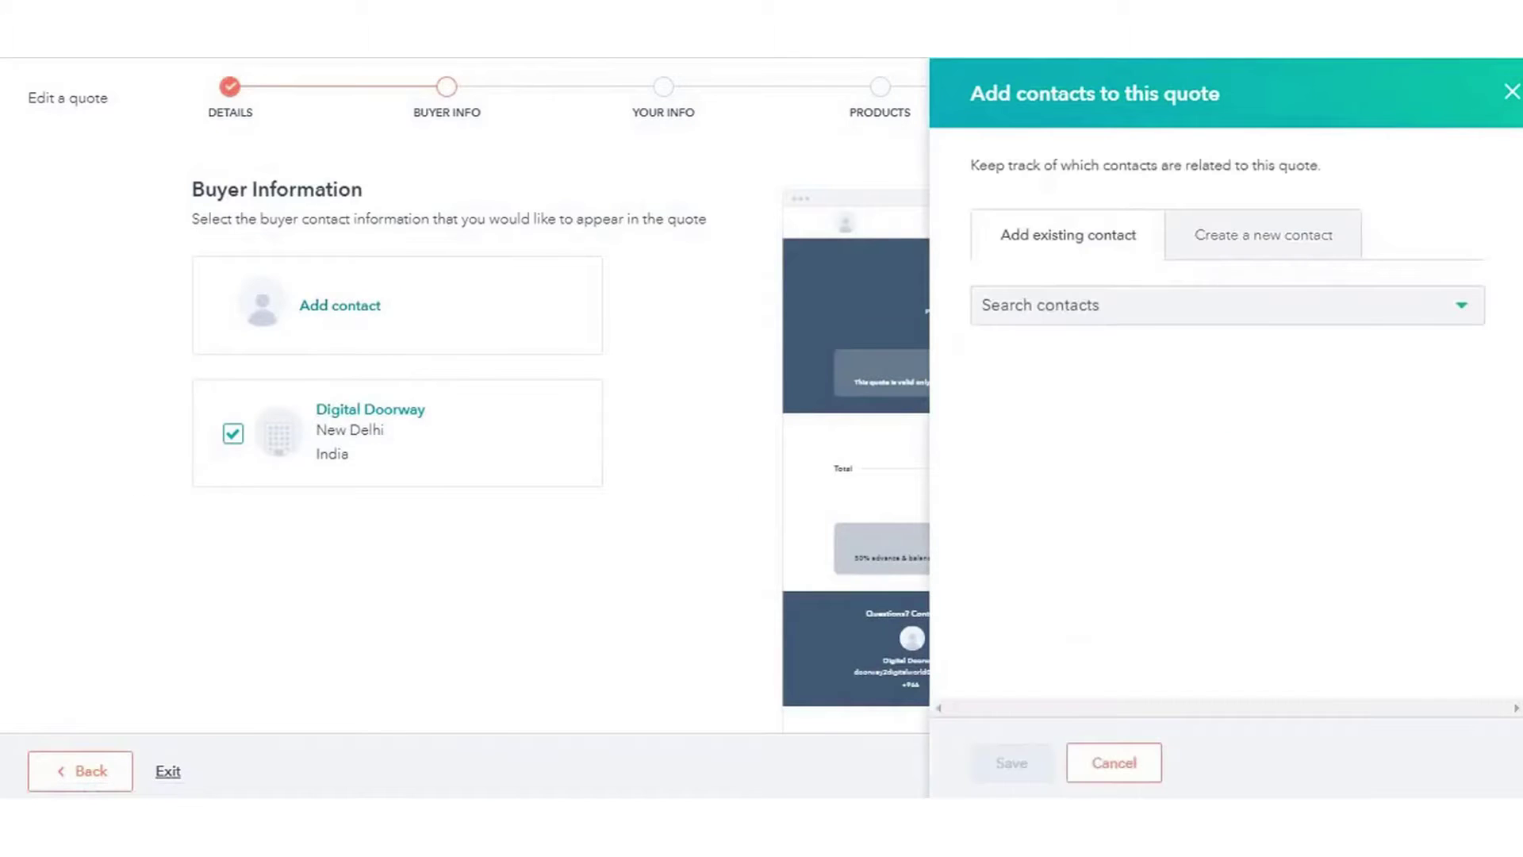
left_click(1262, 234)
left_click(1134, 762)
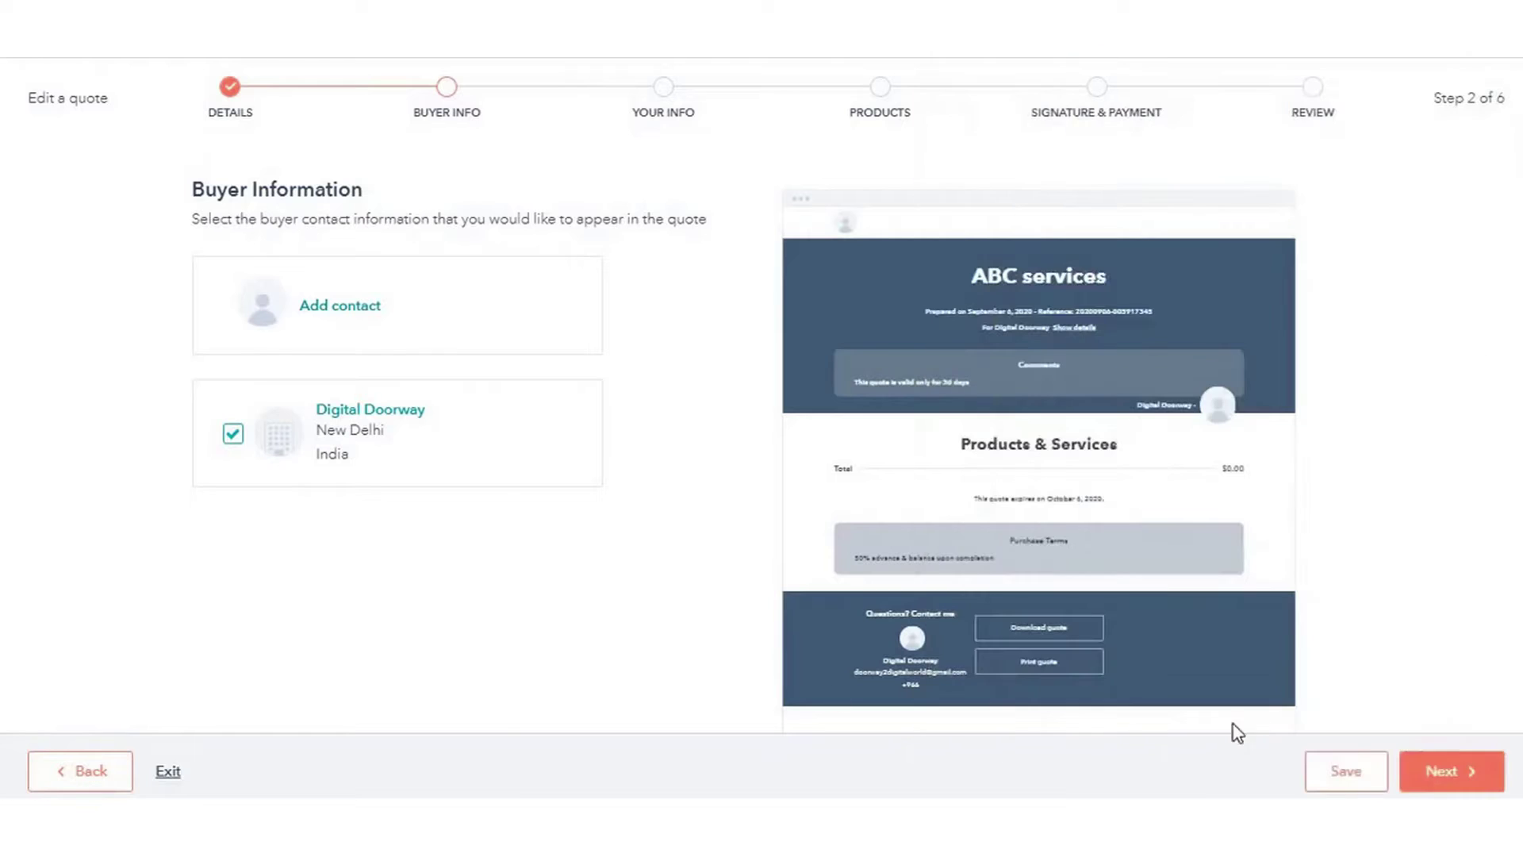
left_click(1451, 770)
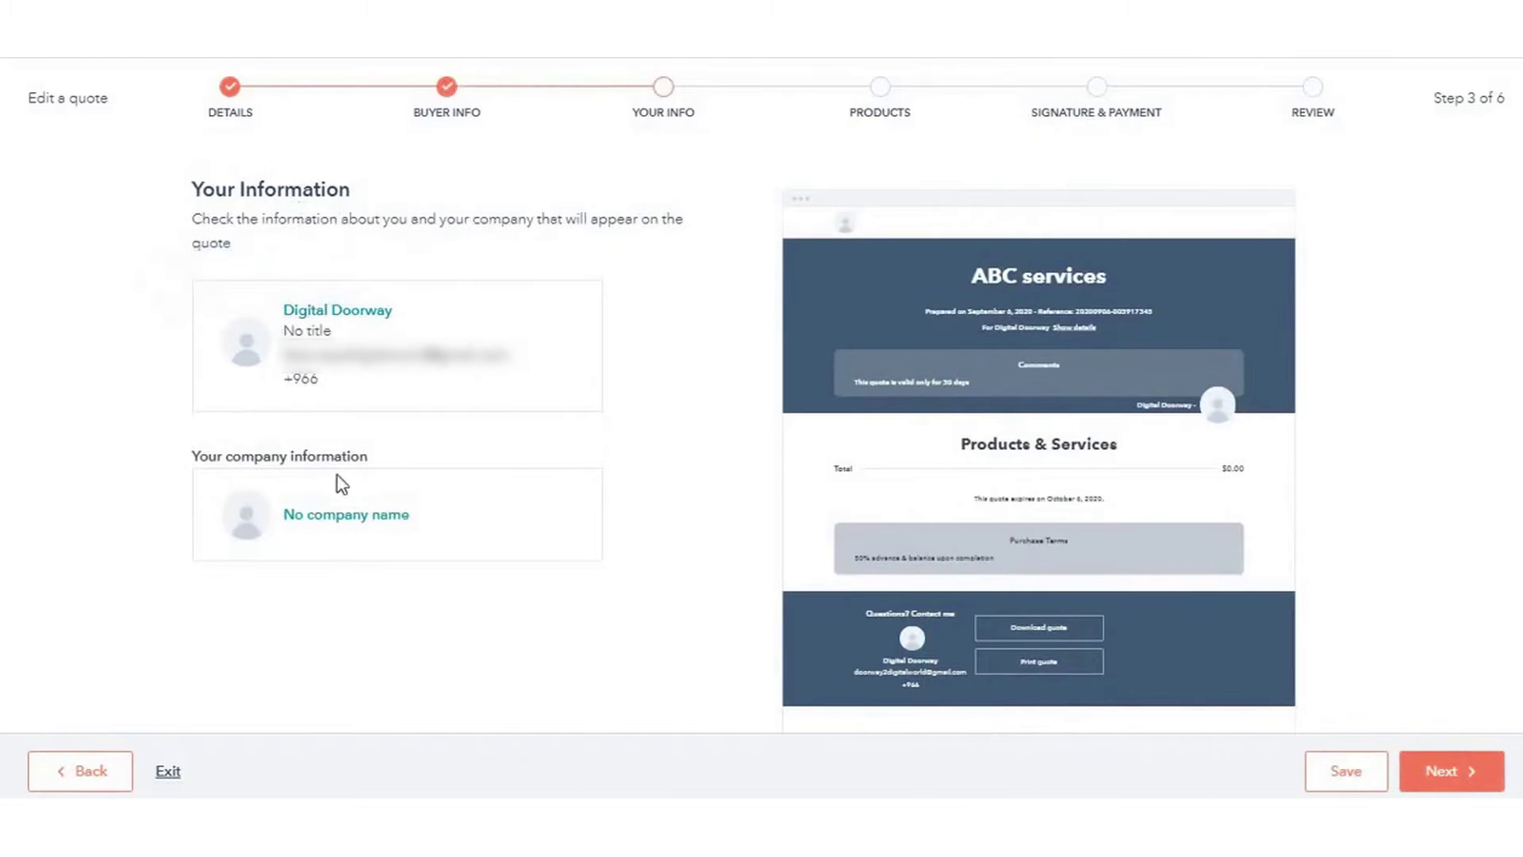
left_click(347, 515)
left_click(1215, 762)
left_click(1440, 762)
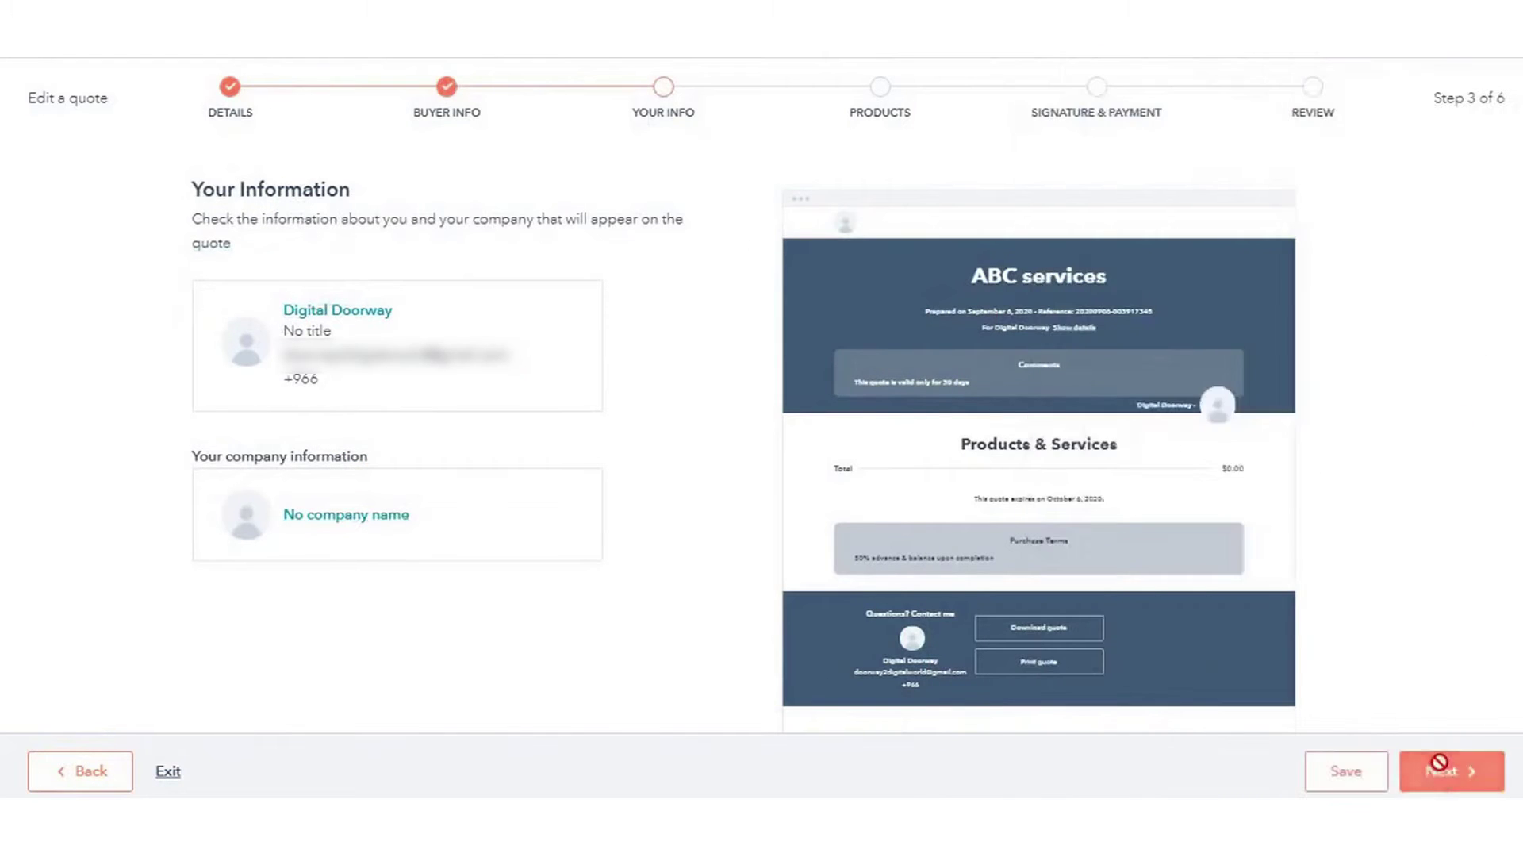
left_click(1438, 765)
- Create a 'Meeting' product with a one-day meeting room description and price 50000
left_click(665, 594)
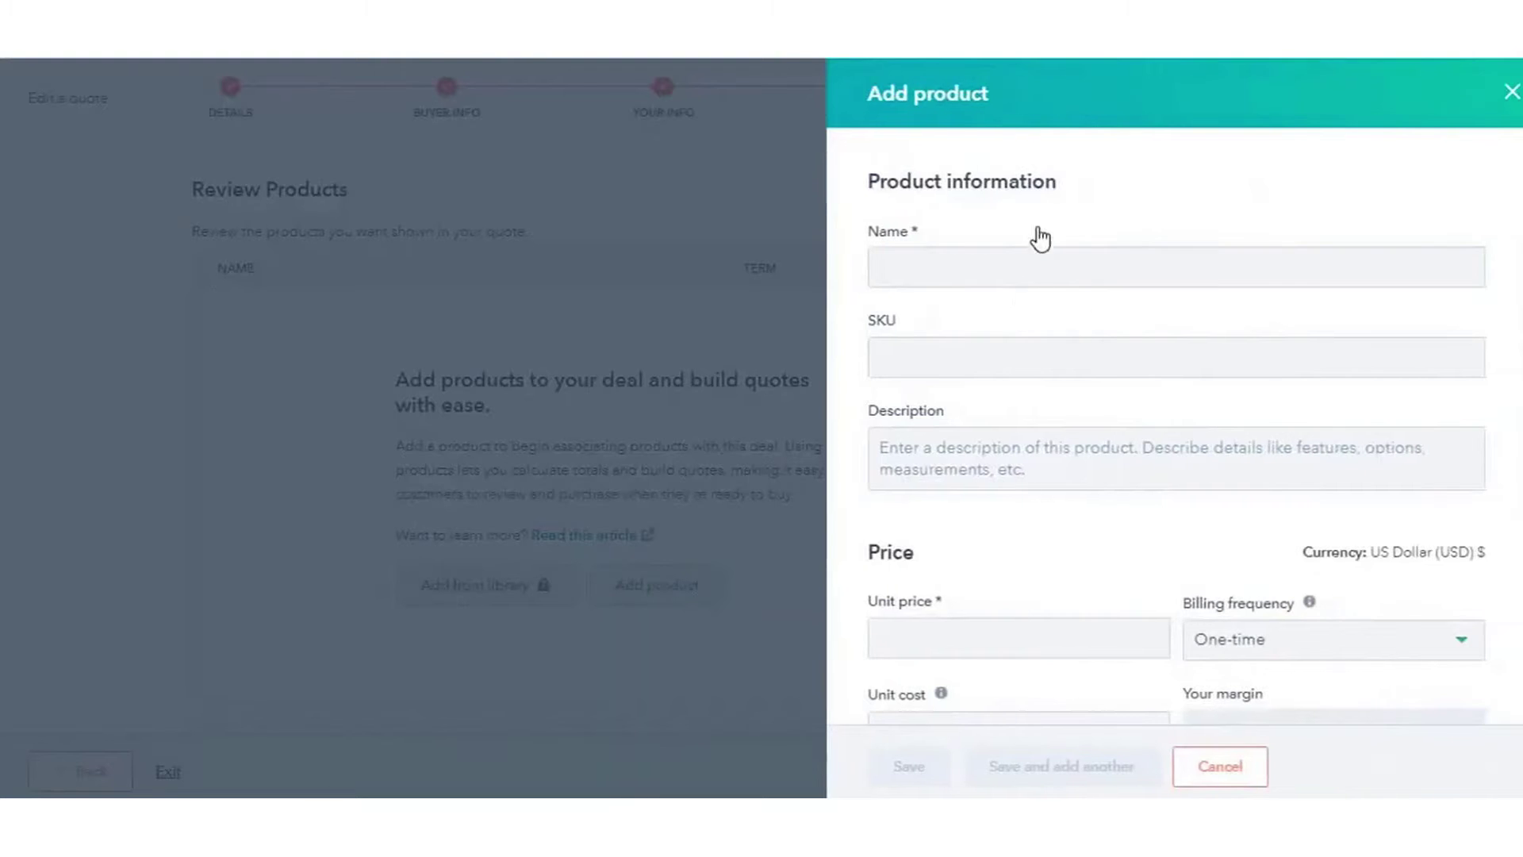
left_click(1063, 267)
left_click(1112, 352)
left_click(1092, 260)
type("Meetings Room")
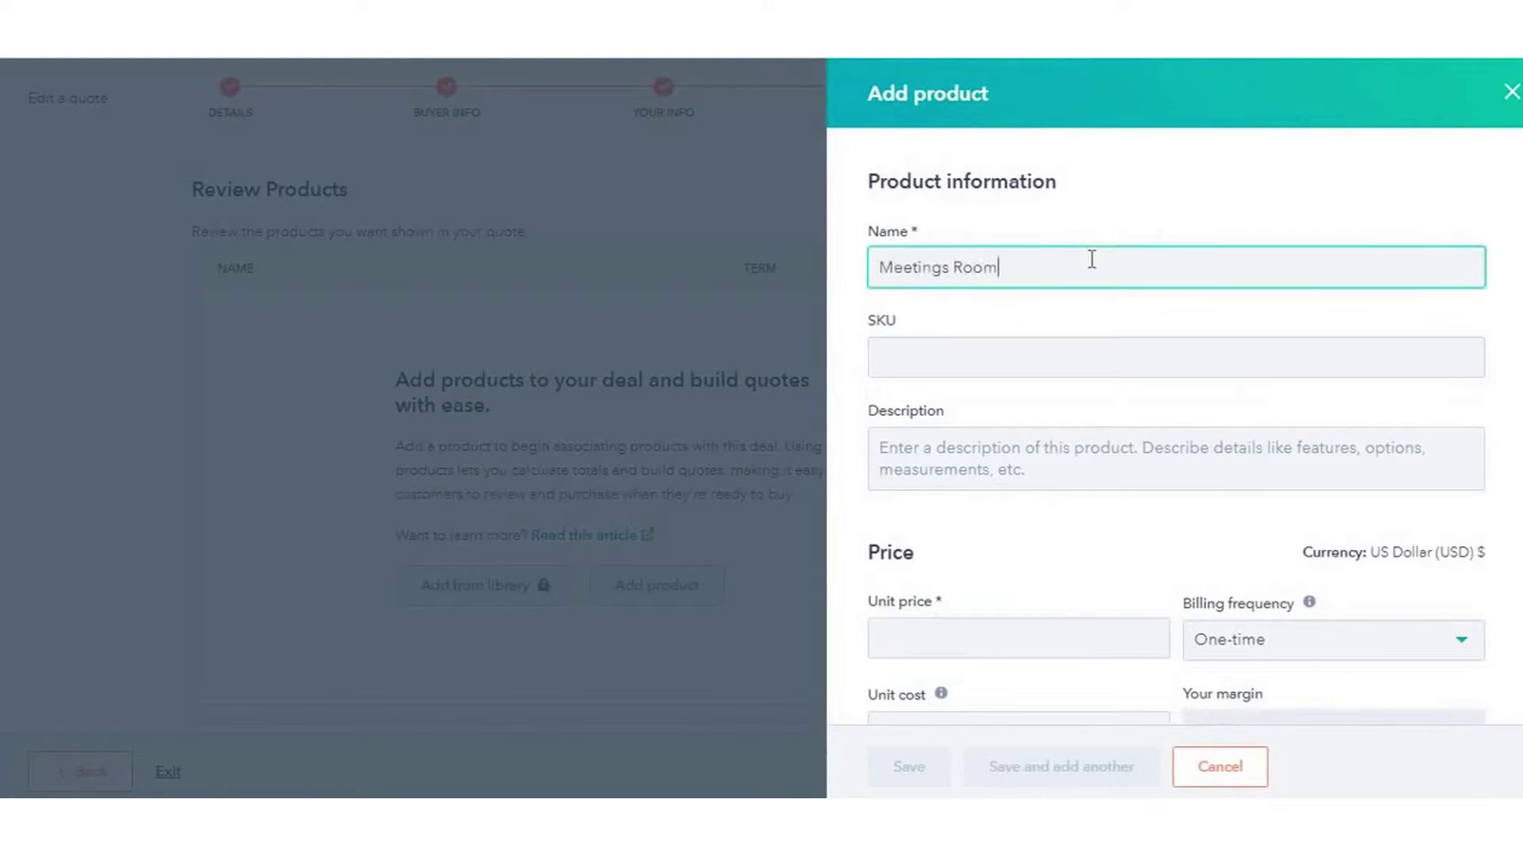
key("Tab")
key("Tab")
type("The entire mee")
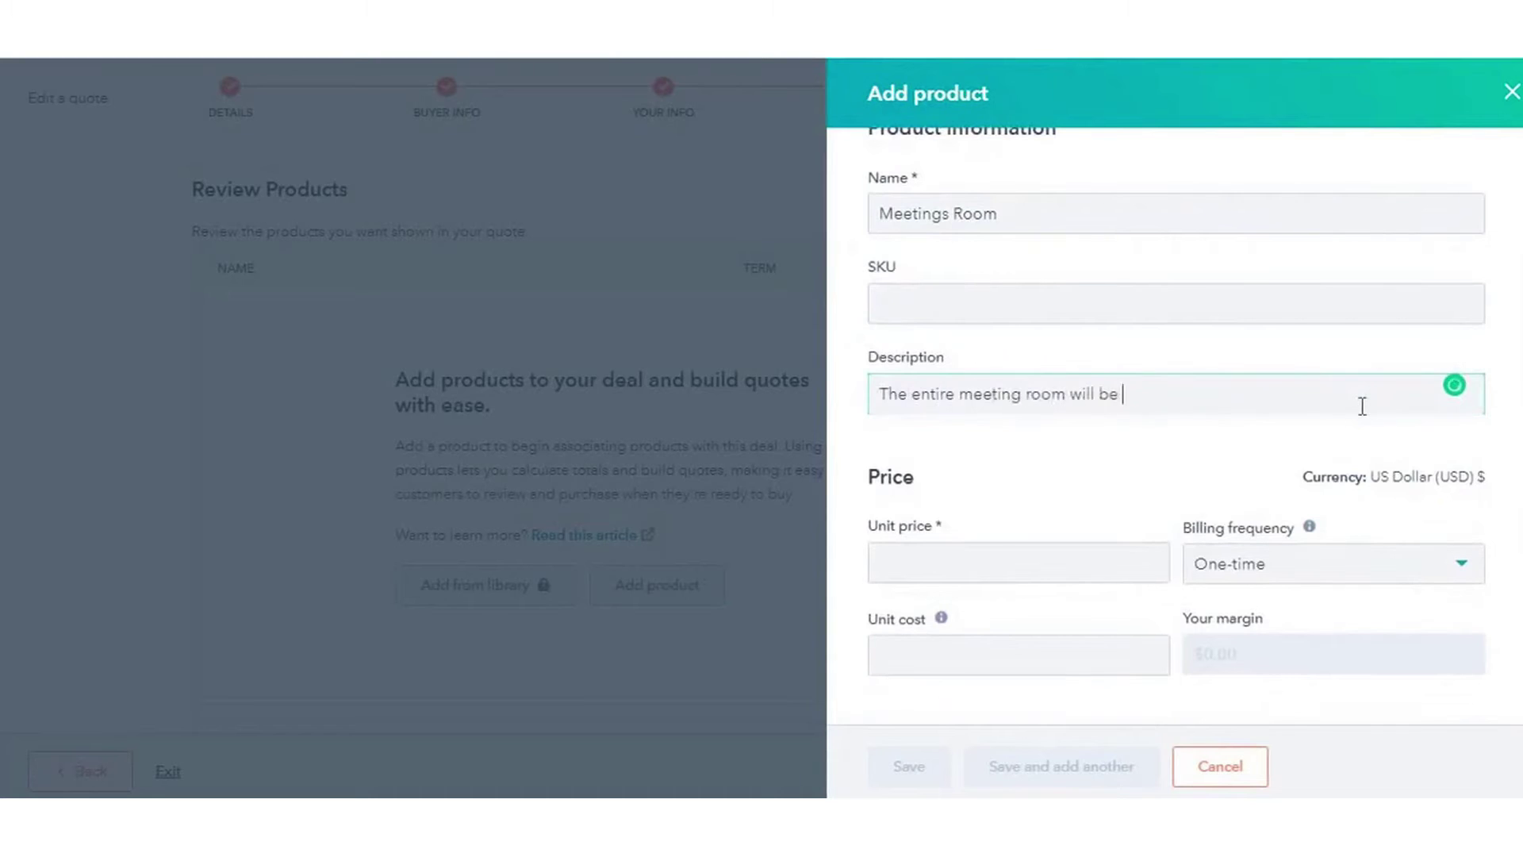
type("ting room will be available for 1 day")
key("Tab")
type("50000")
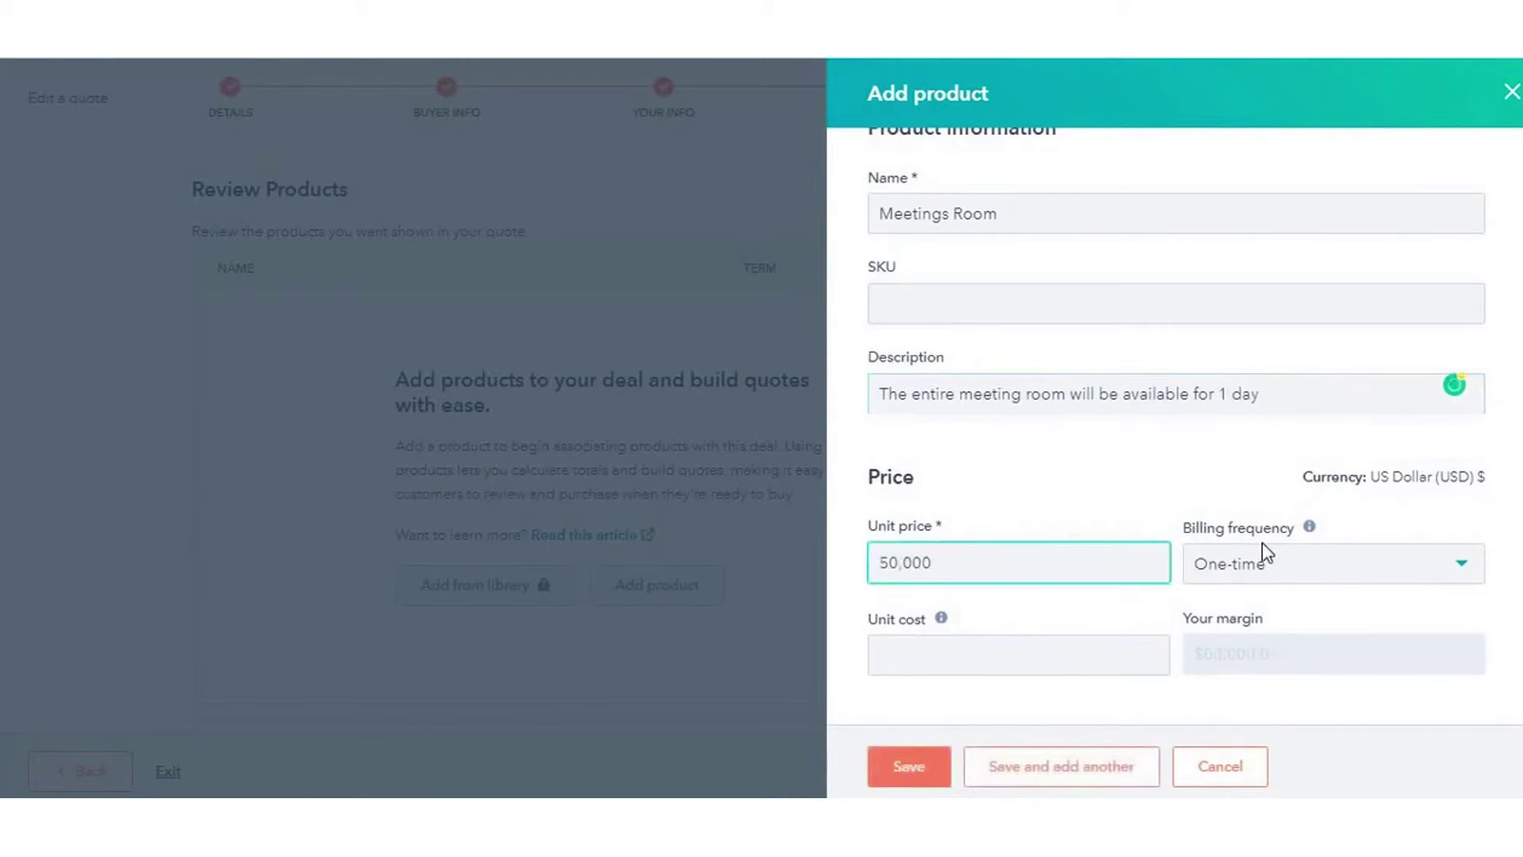
- Keep one-time billing, set unit cost 50,000 and term 1 month, and save the product
left_click(1269, 563)
left_click(1129, 658)
type("50")
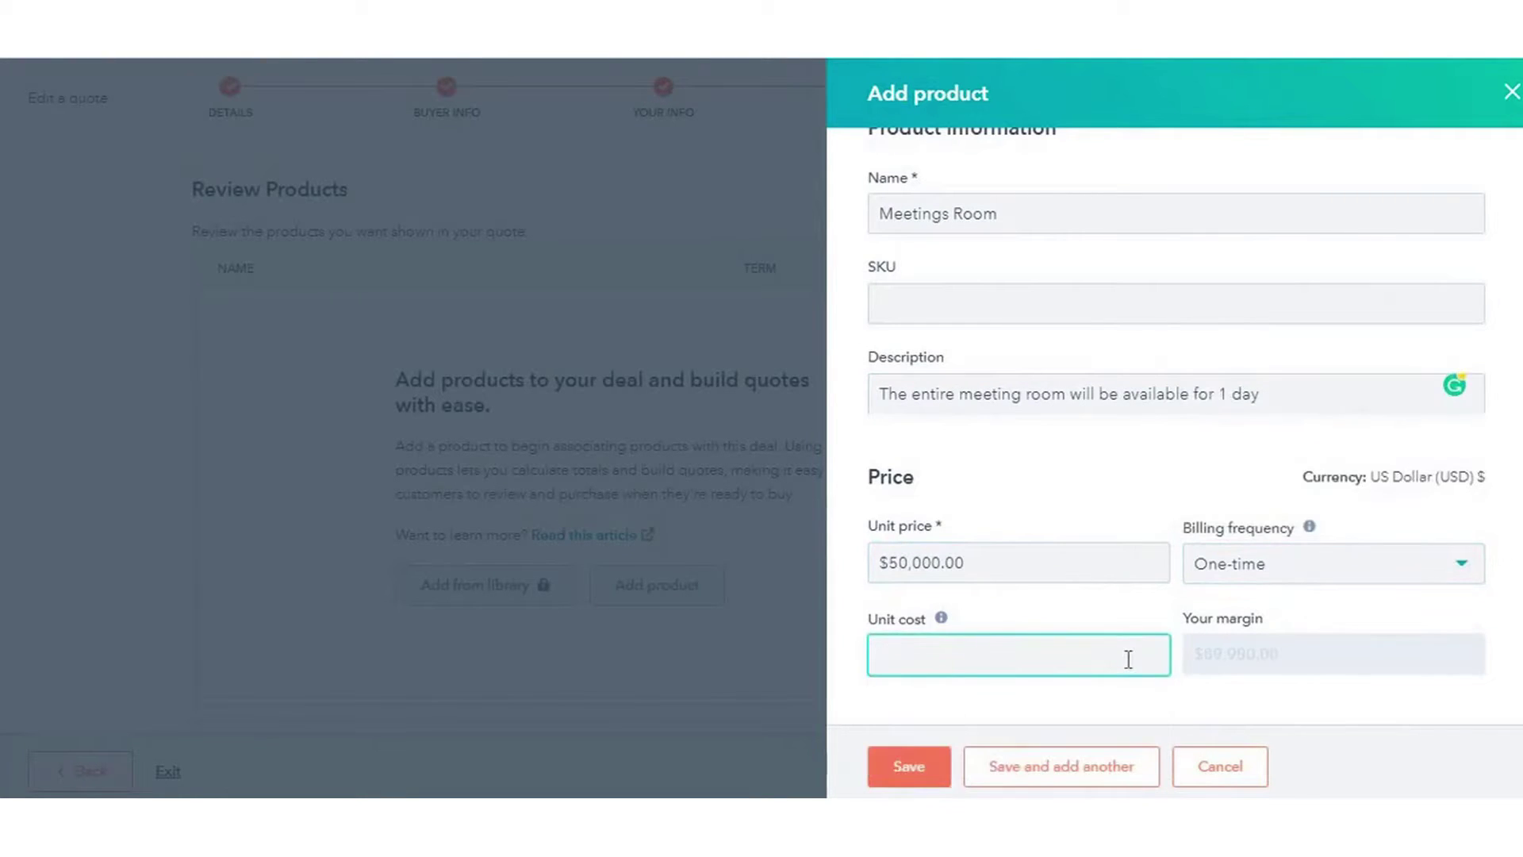
type(",000")
key("Tab")
type("1 month")
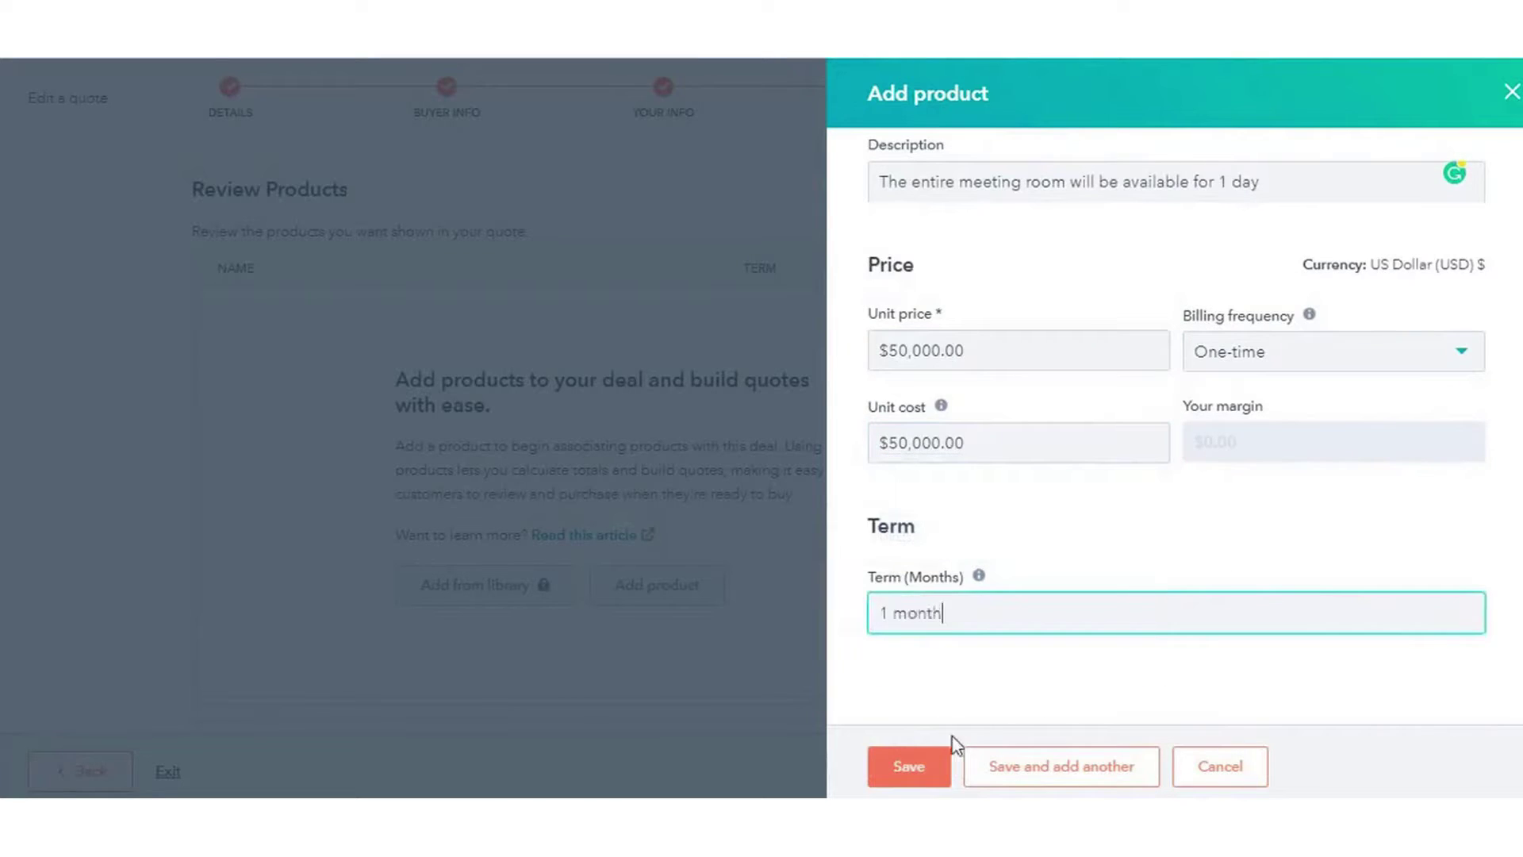
left_click(920, 763)
- Check the term and unit price details of the new product line
mouse_move(659, 338)
left_click(788, 329)
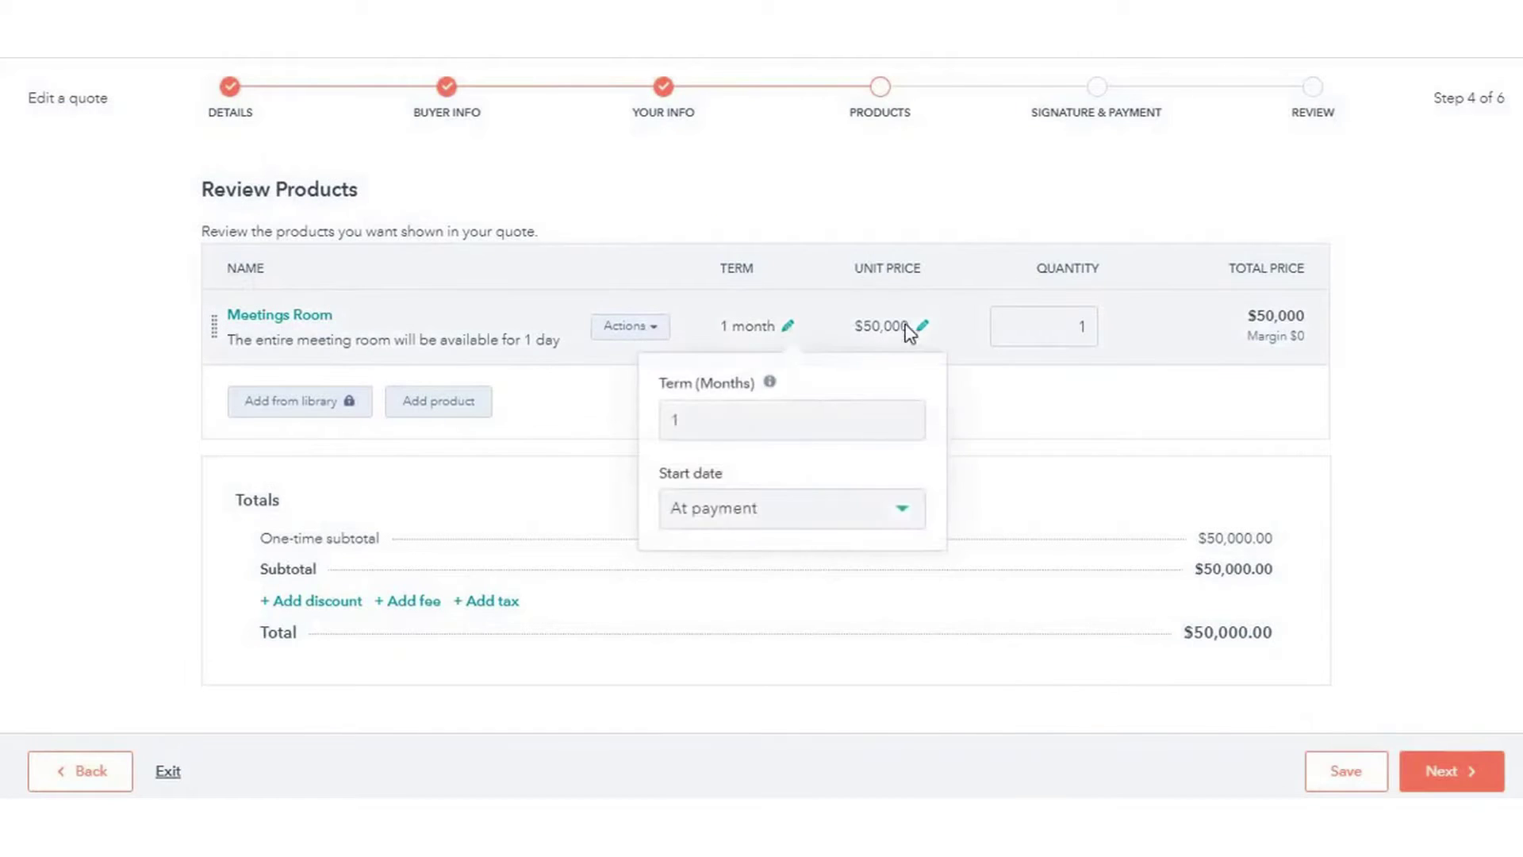
left_click(923, 327)
left_click(1075, 325)
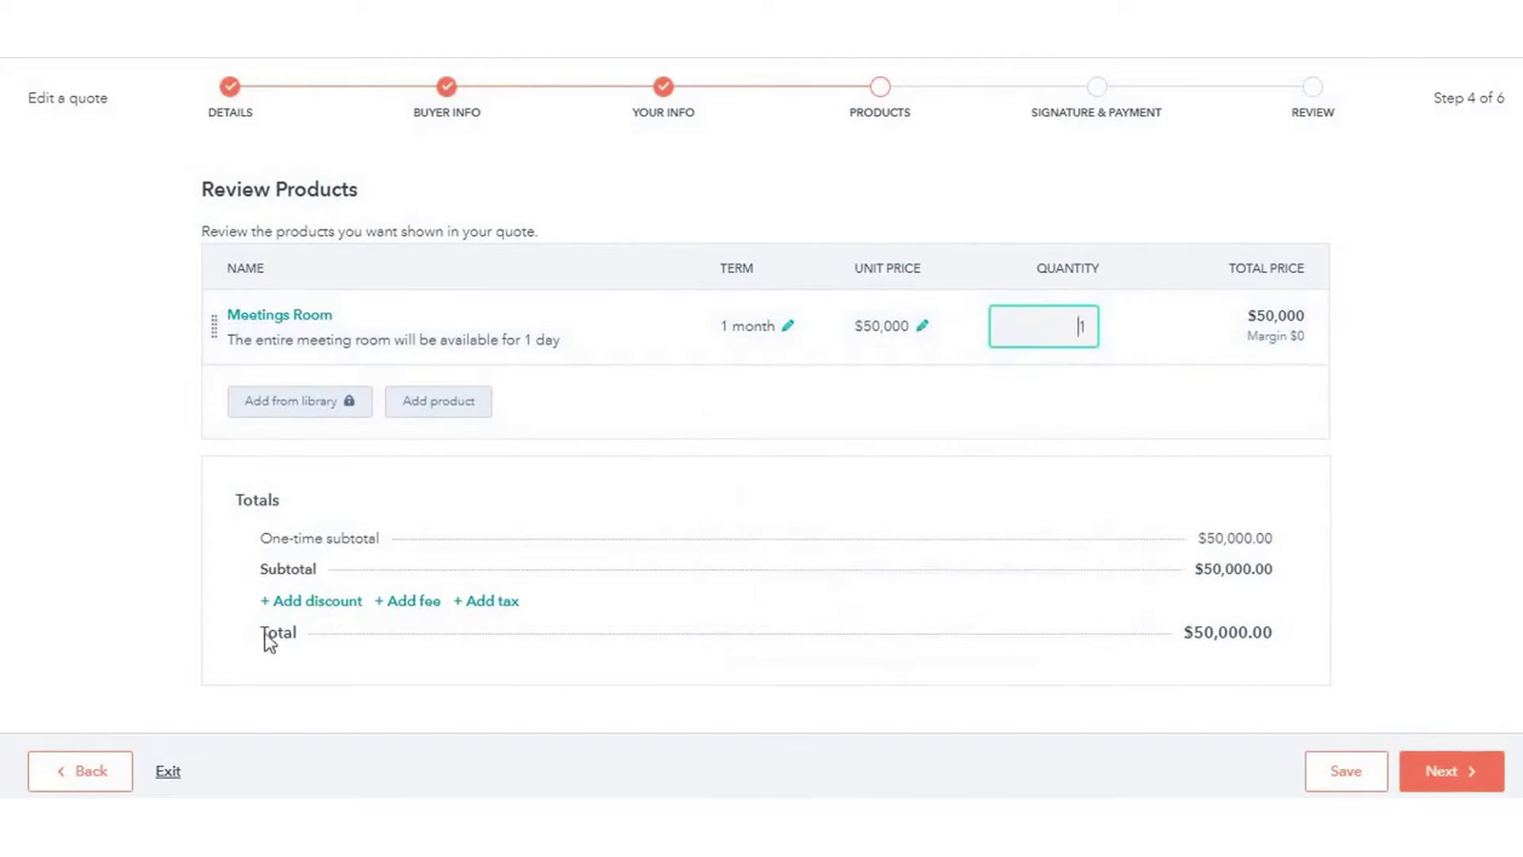
- Add a $10,000 discount and a $1,000 VAT tax, bringing the total to $41,000
left_click(329, 609)
type("10000")
left_click(1009, 703)
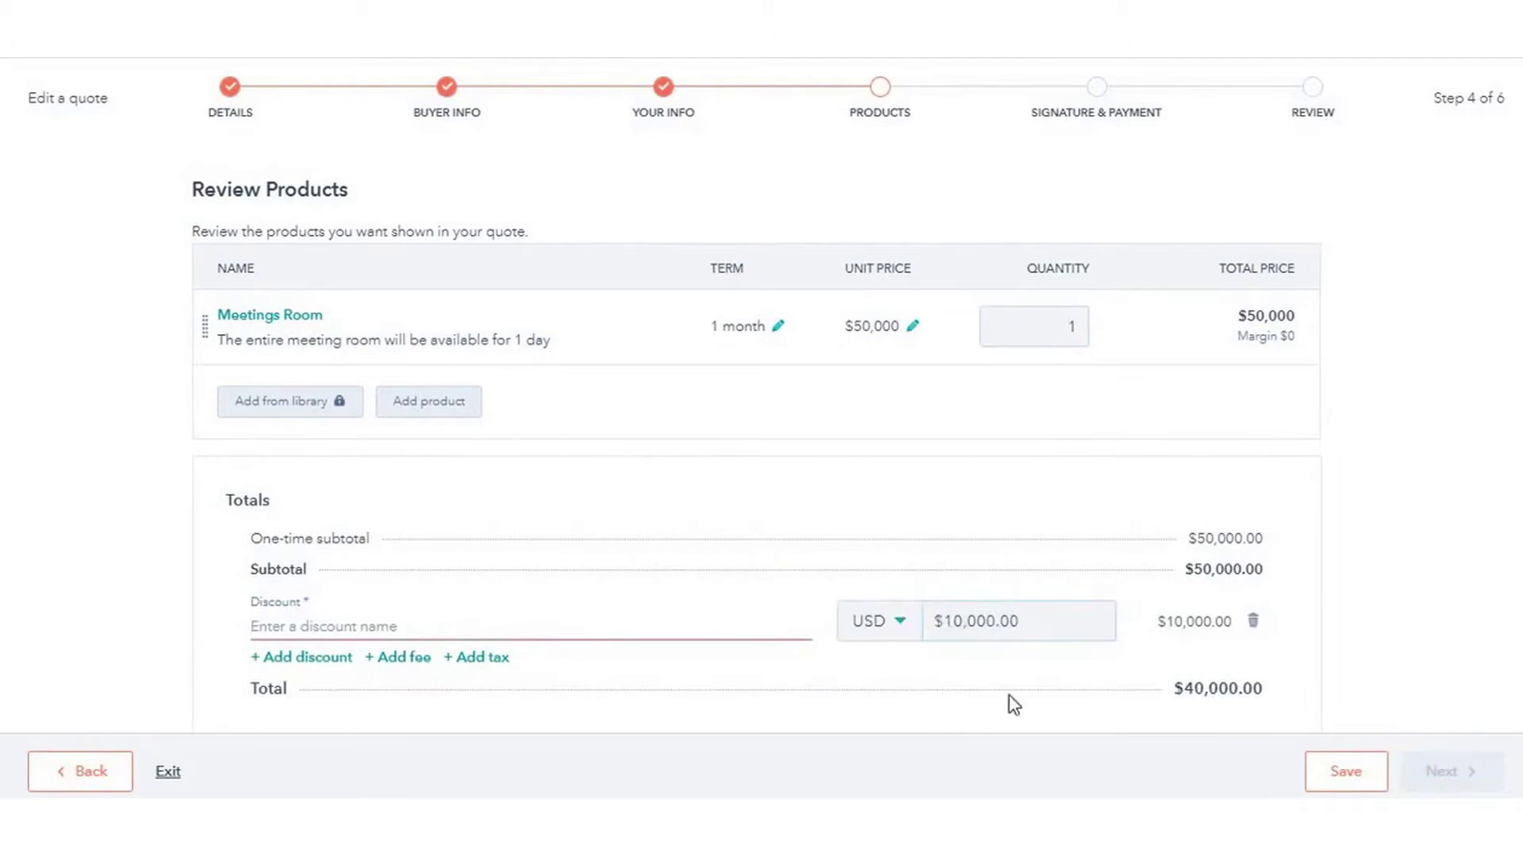
left_click(481, 657)
type("VAT")
left_click(944, 678)
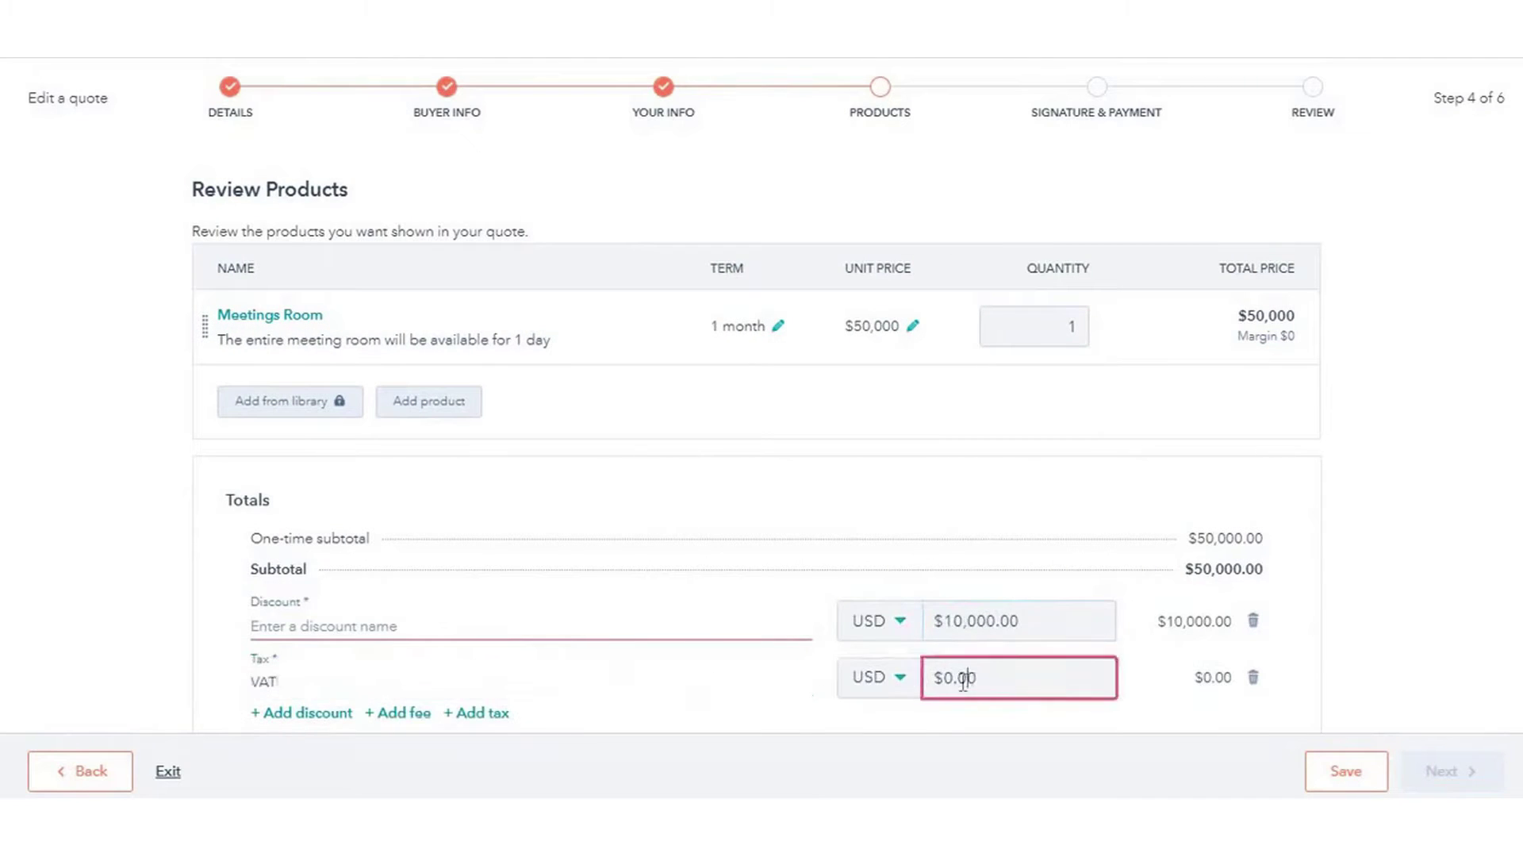
key("BackSpace")
type("1000")
left_click(1473, 685)
scroll(1473, 685, "down", 2)
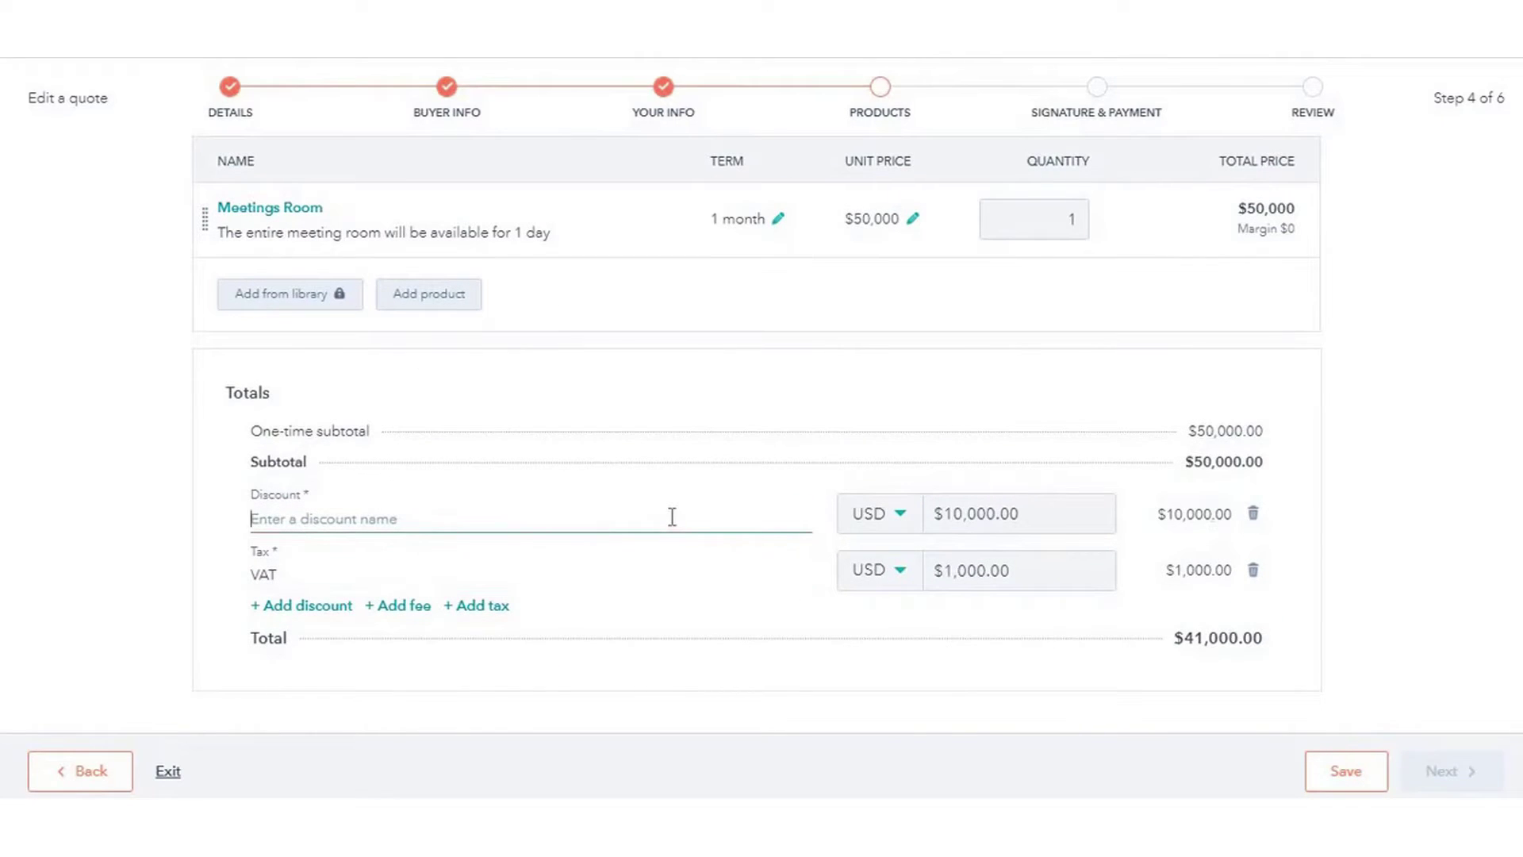
- In the signature and payment step, include space for a written signature
type("sE")
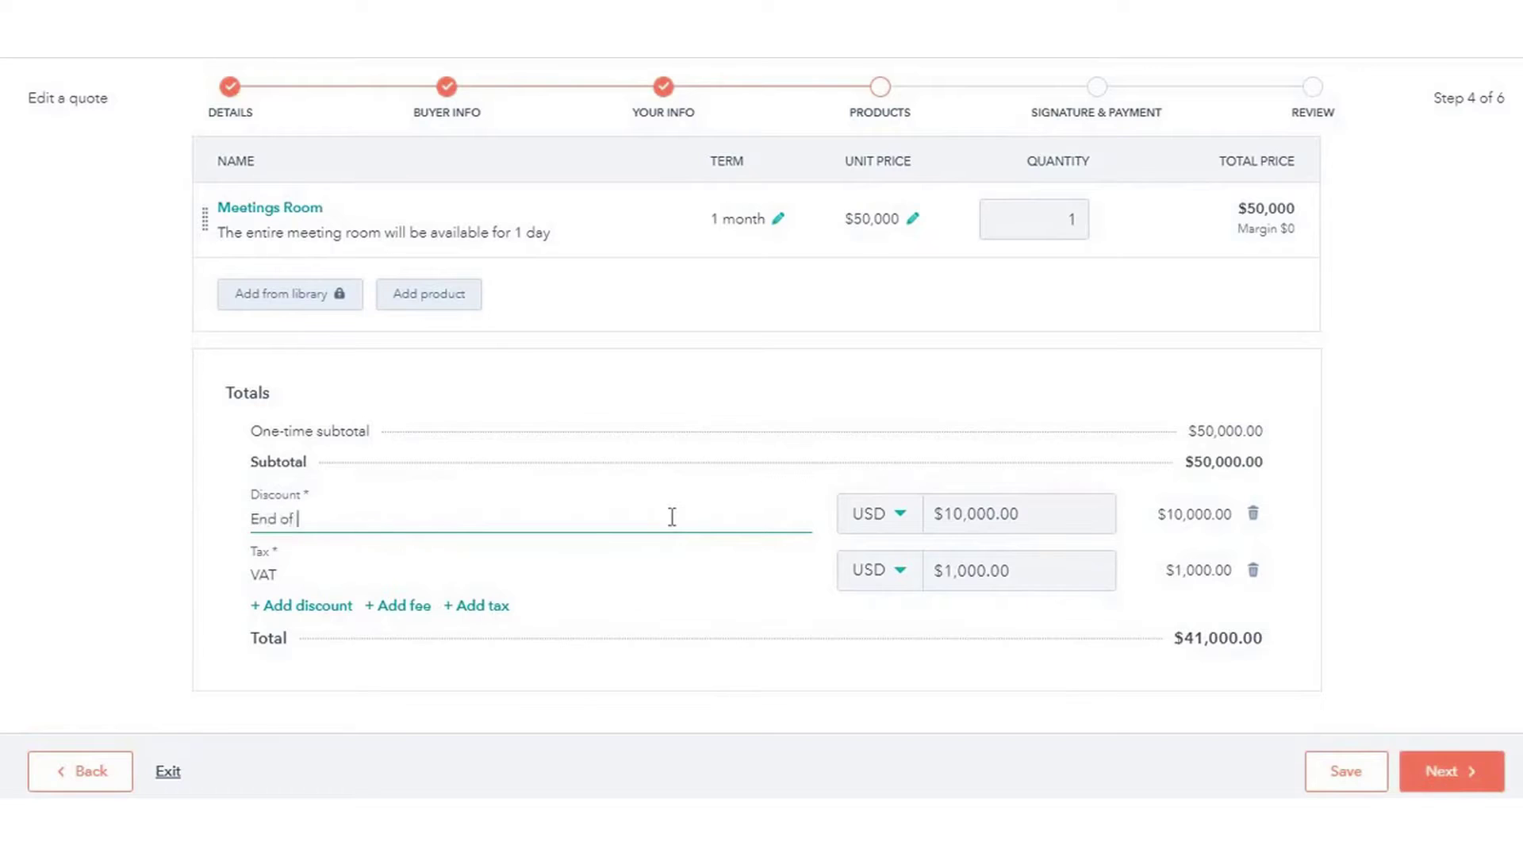
left_click(1459, 773)
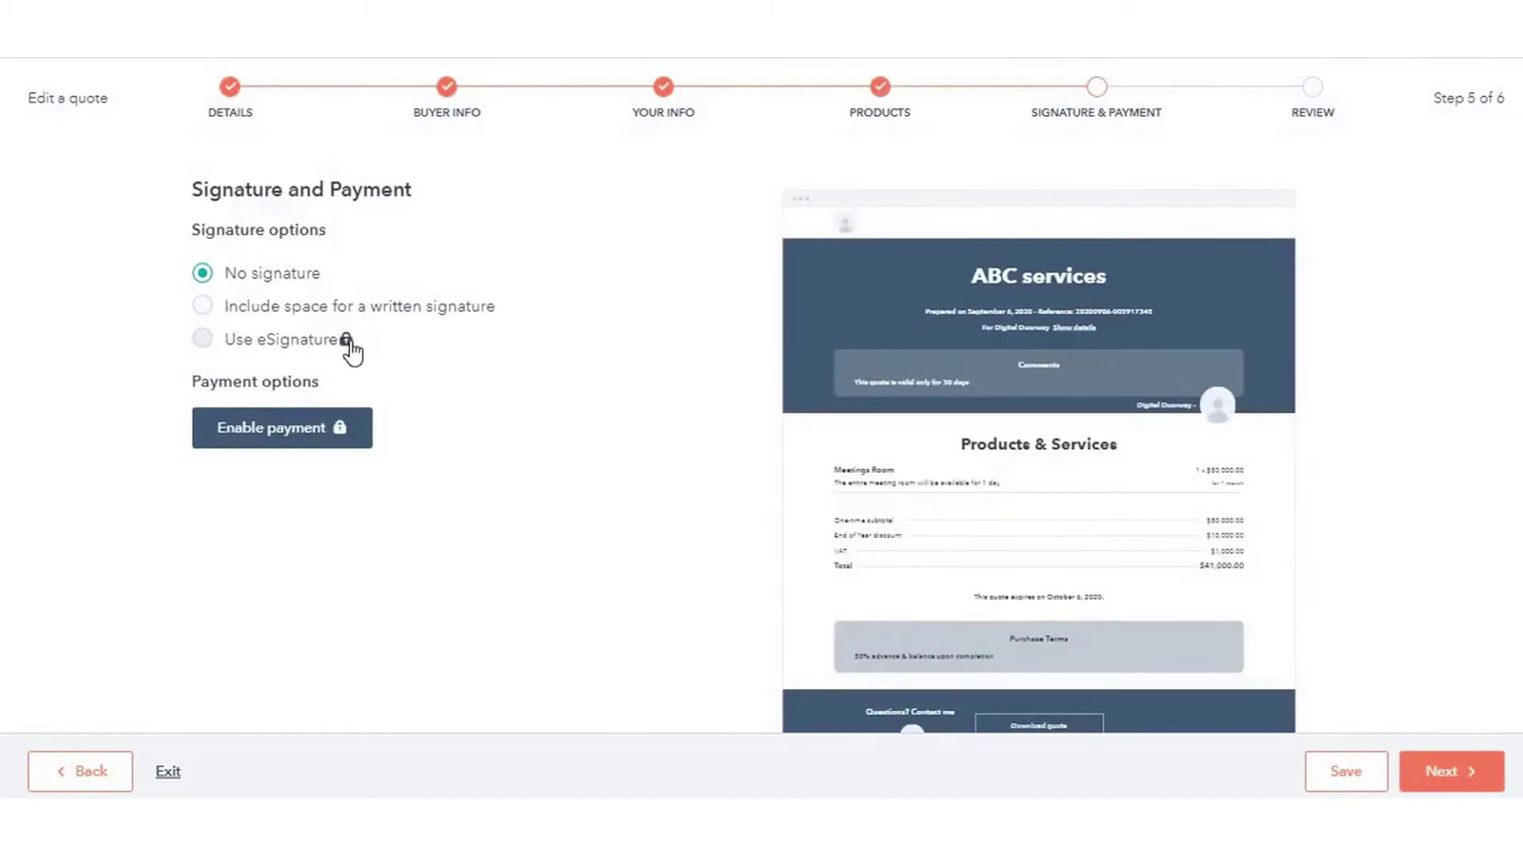
left_click(203, 305)
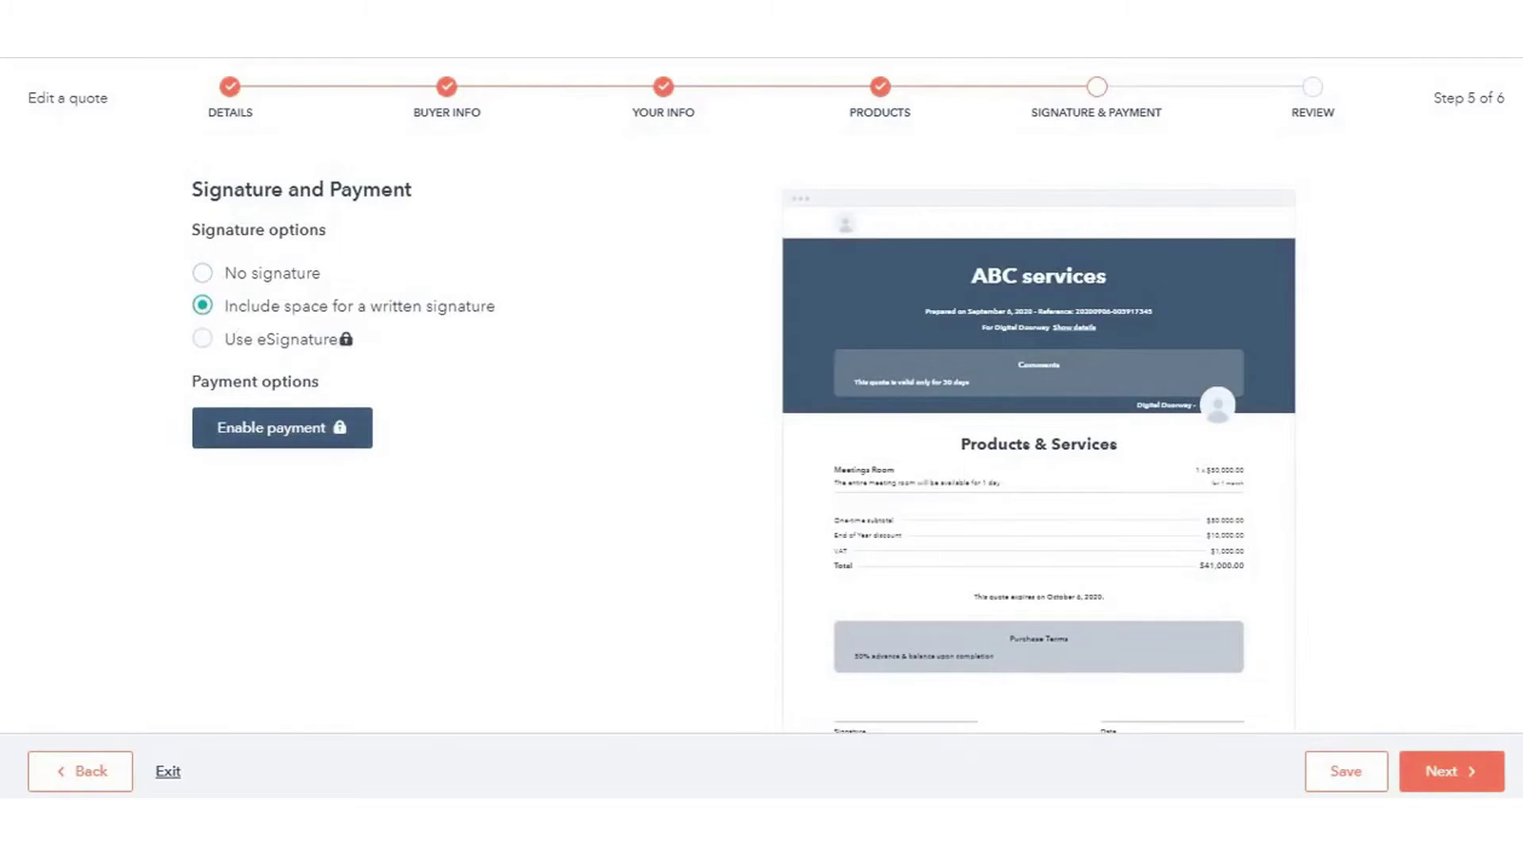
scroll(983, 510, "down", 3)
scroll(1161, 324, "up", 3)
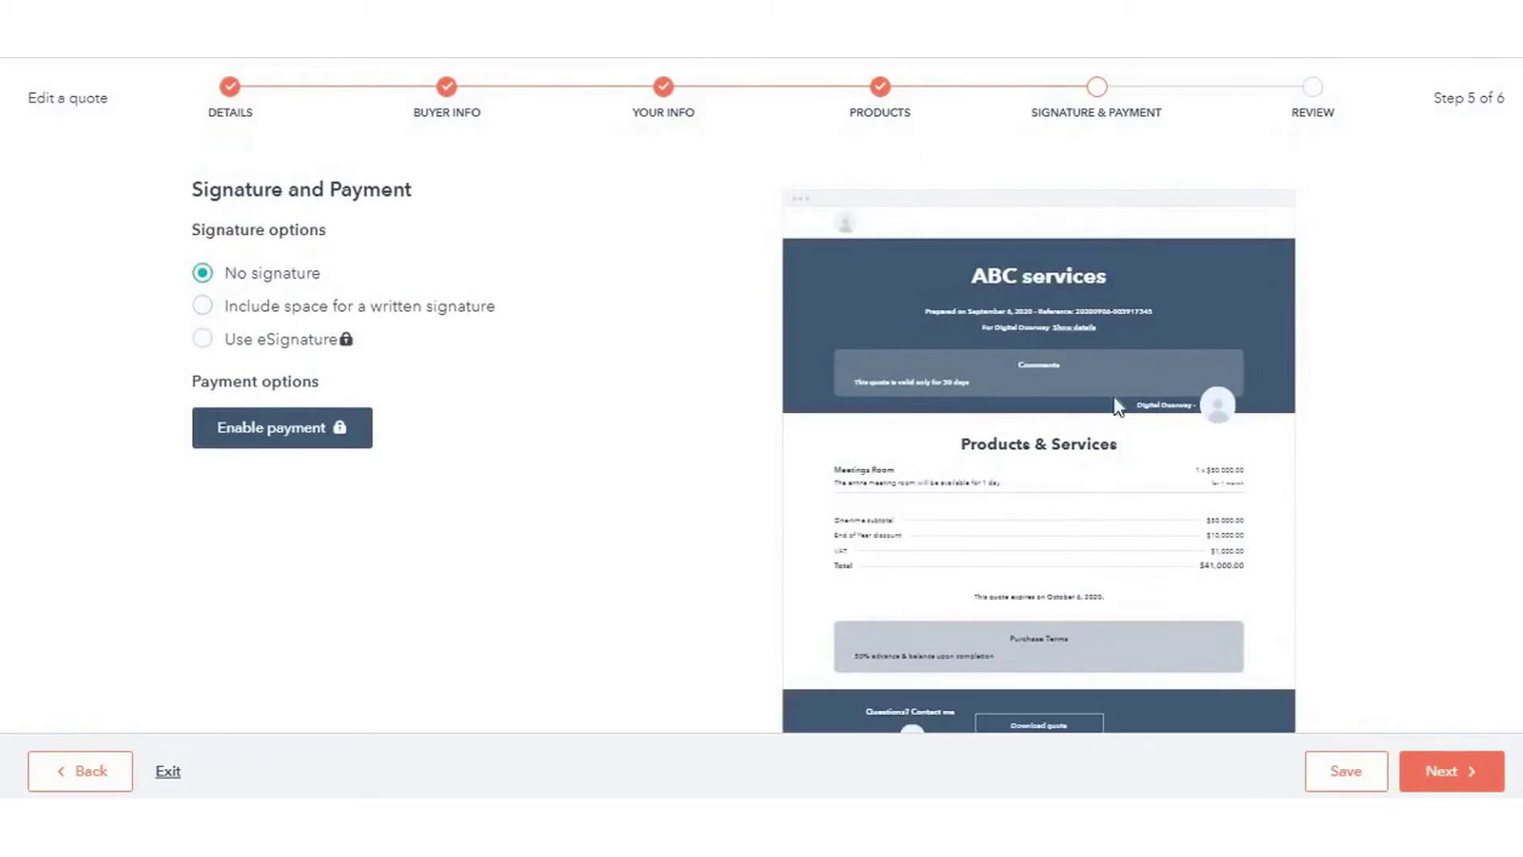
scroll(1117, 406, "down", 3)
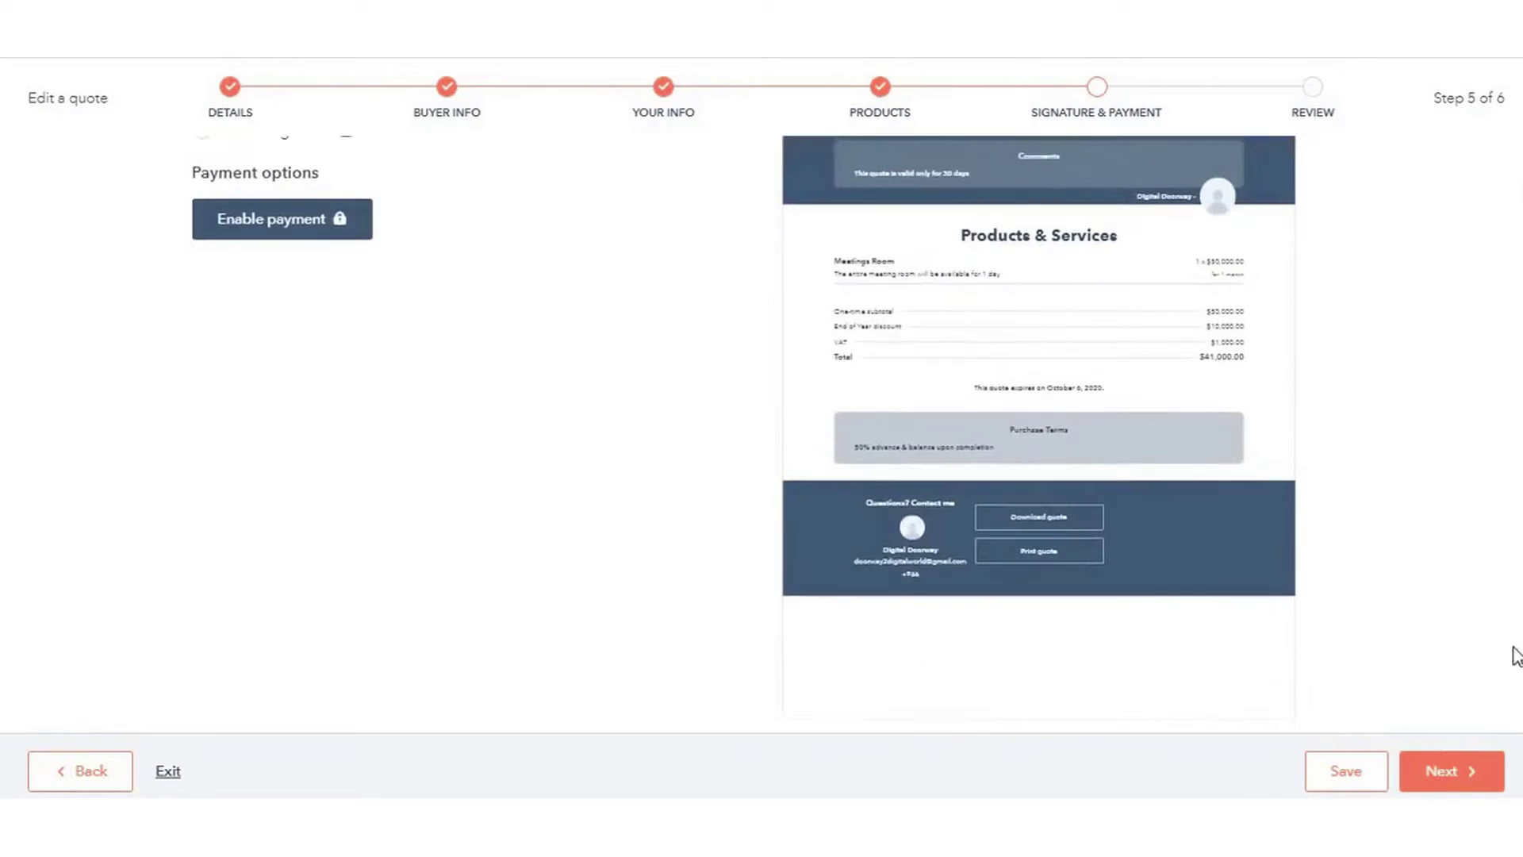
- Review and create the quote, then check the Sales tools and the deal's pipeline stages
left_click(1451, 771)
scroll(538, 367, "down", 5)
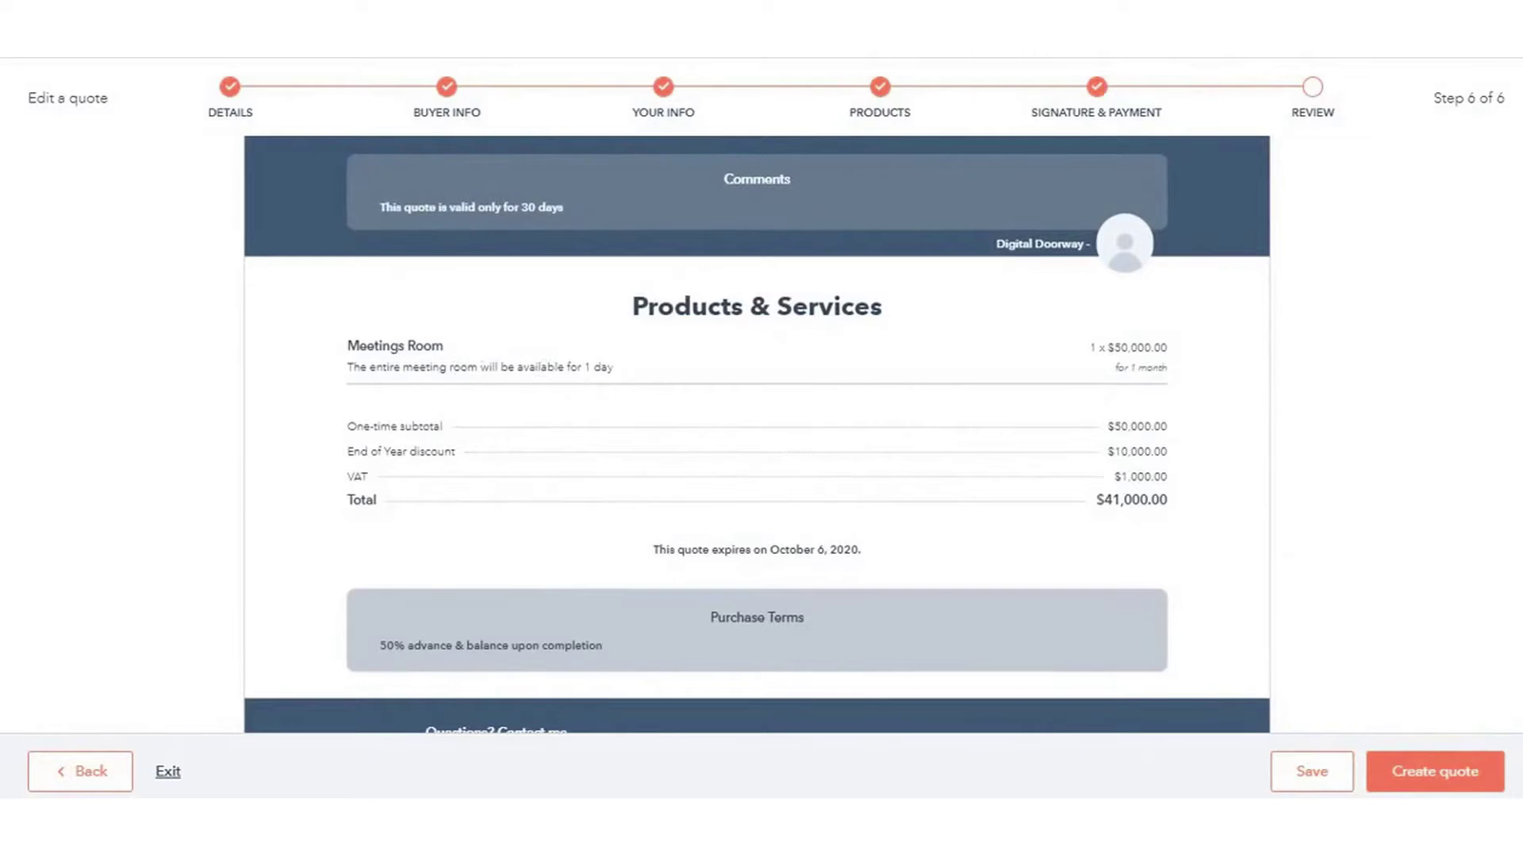
scroll(1214, 687, "down", 3)
left_click(1485, 769)
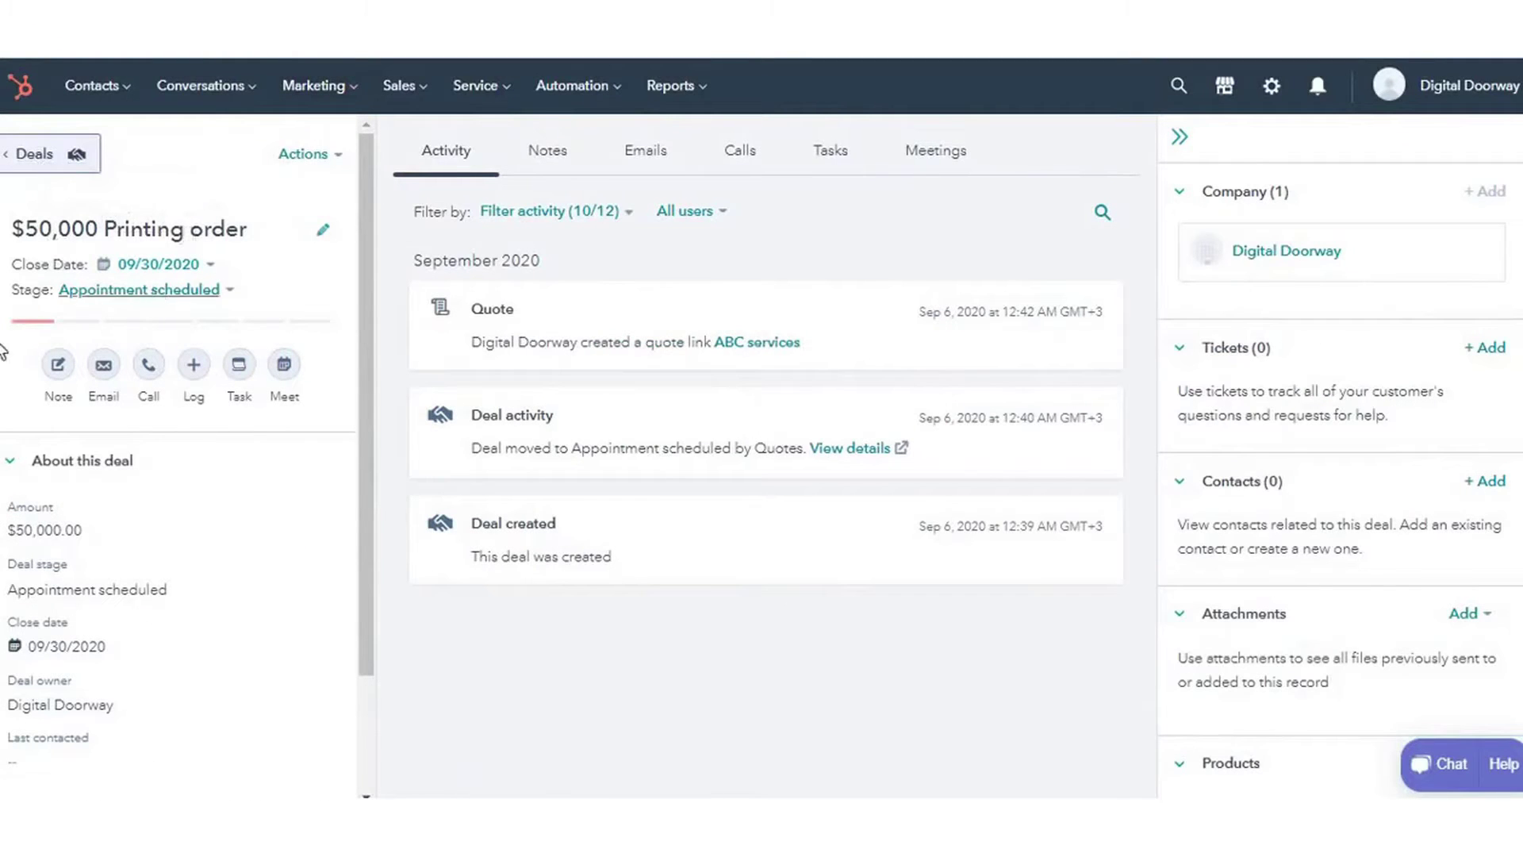
left_click(411, 89)
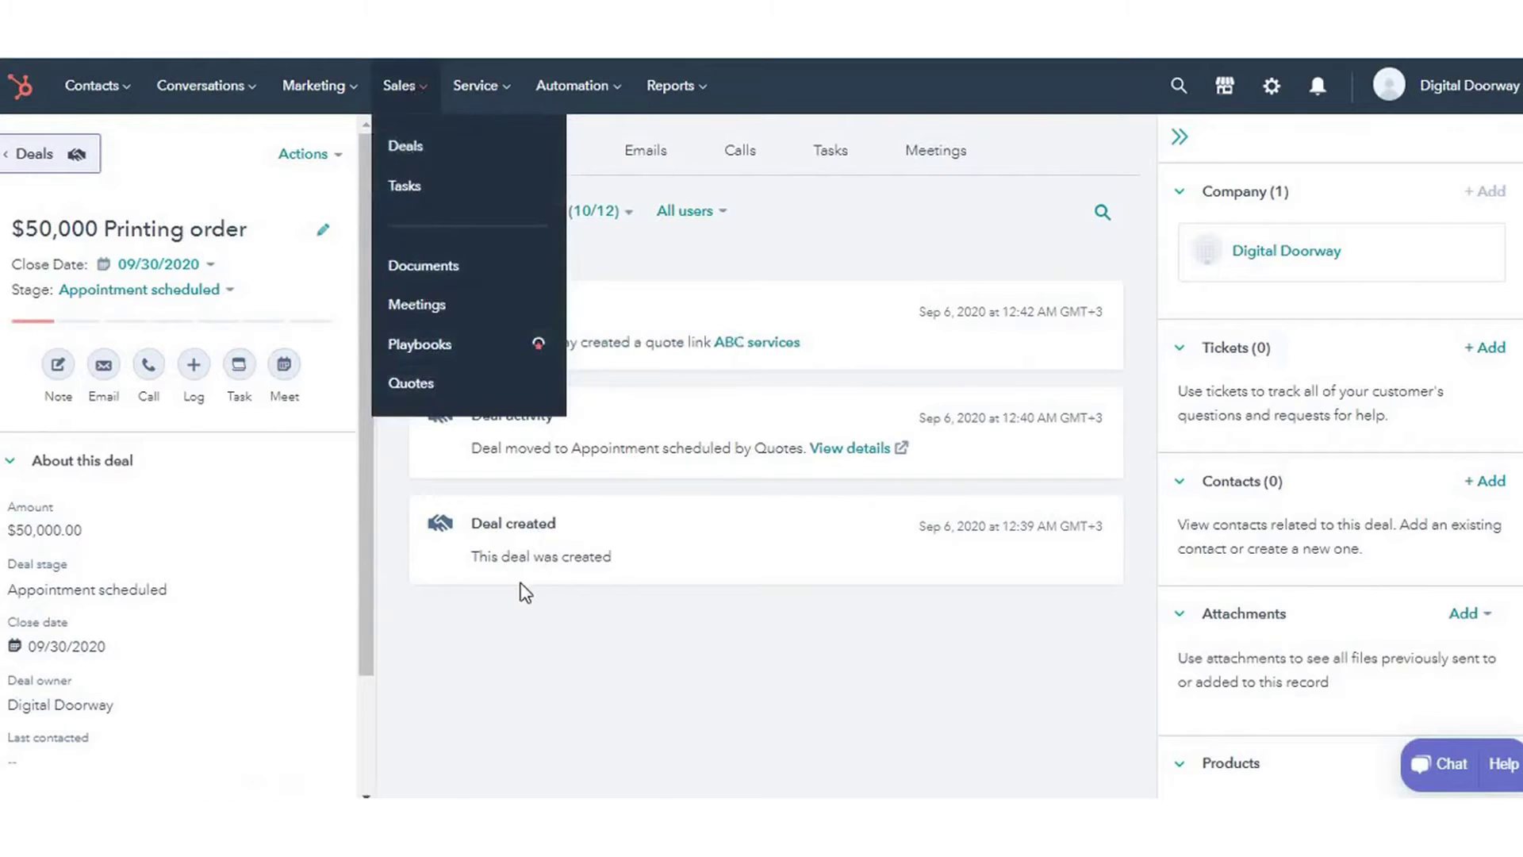
left_click(151, 289)
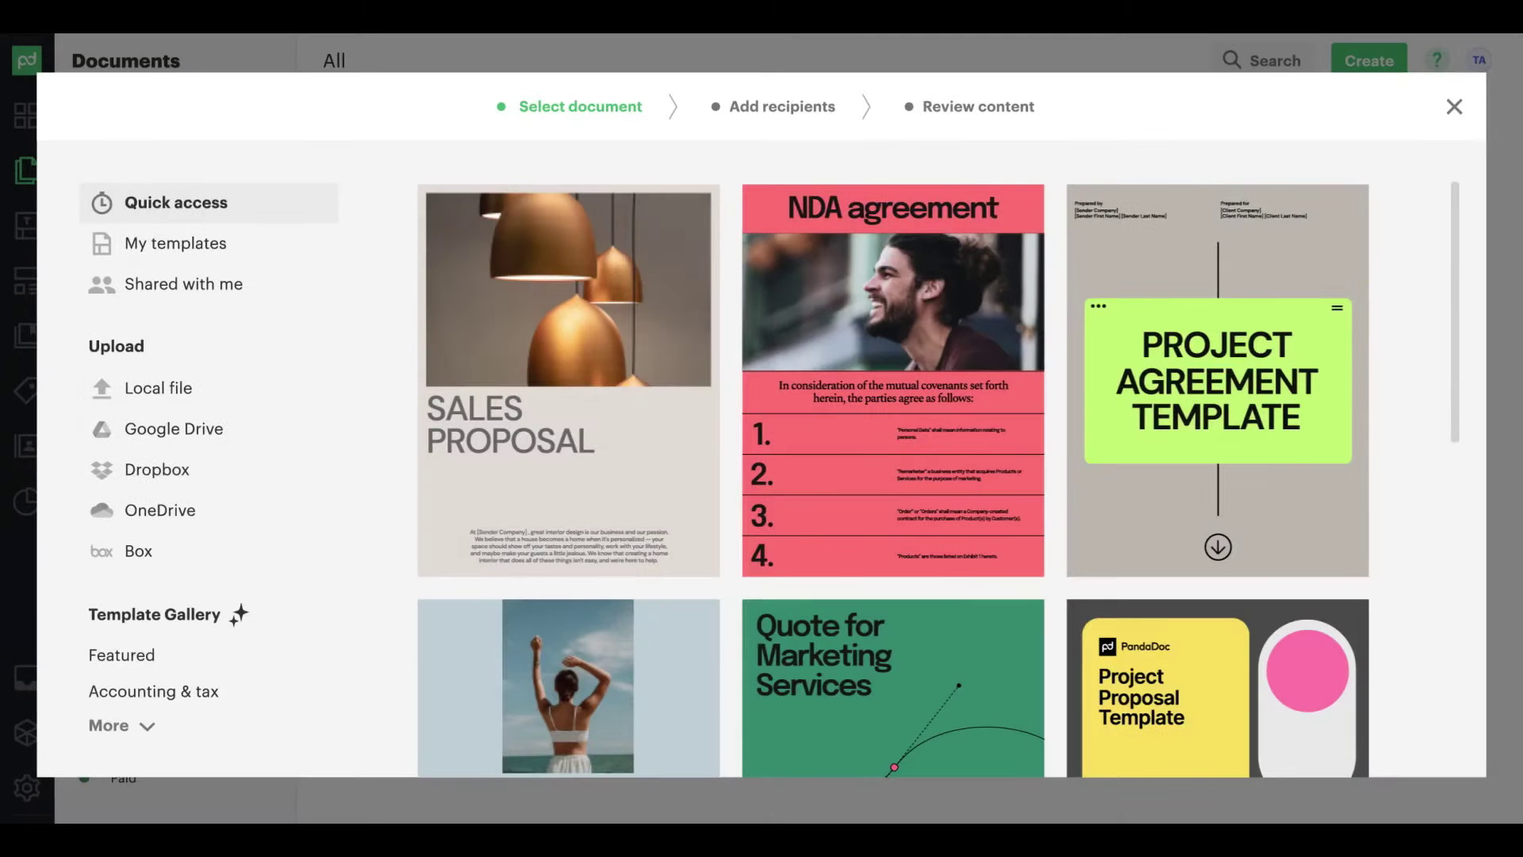
- Add a pricing table and a signature field to the Project development proposal
scroll(893, 460, "down", 8)
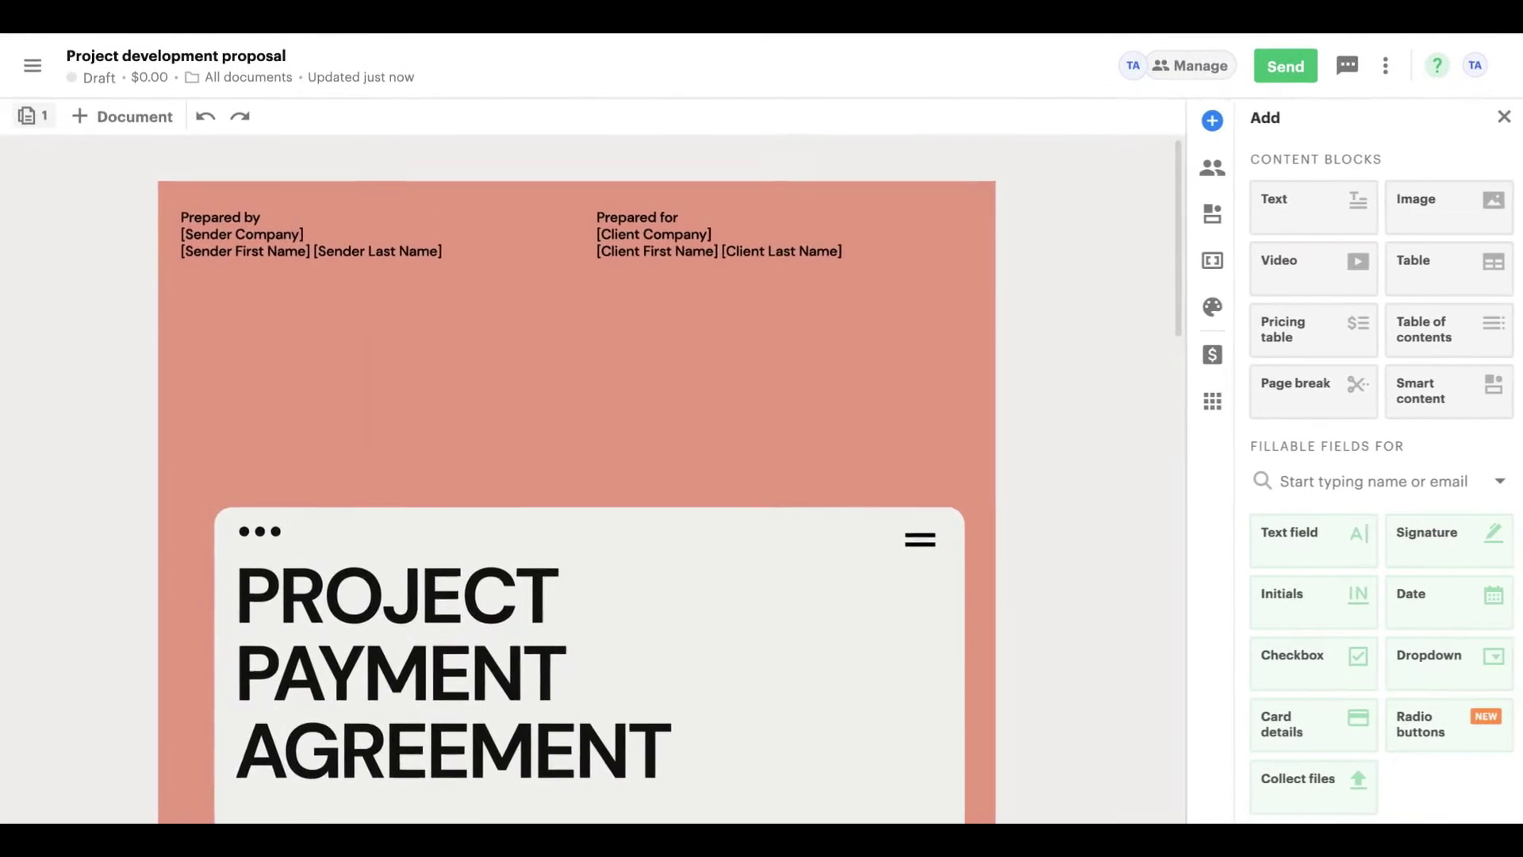
scroll(575, 476, "down", 5)
scroll(575, 476, "down", 15)
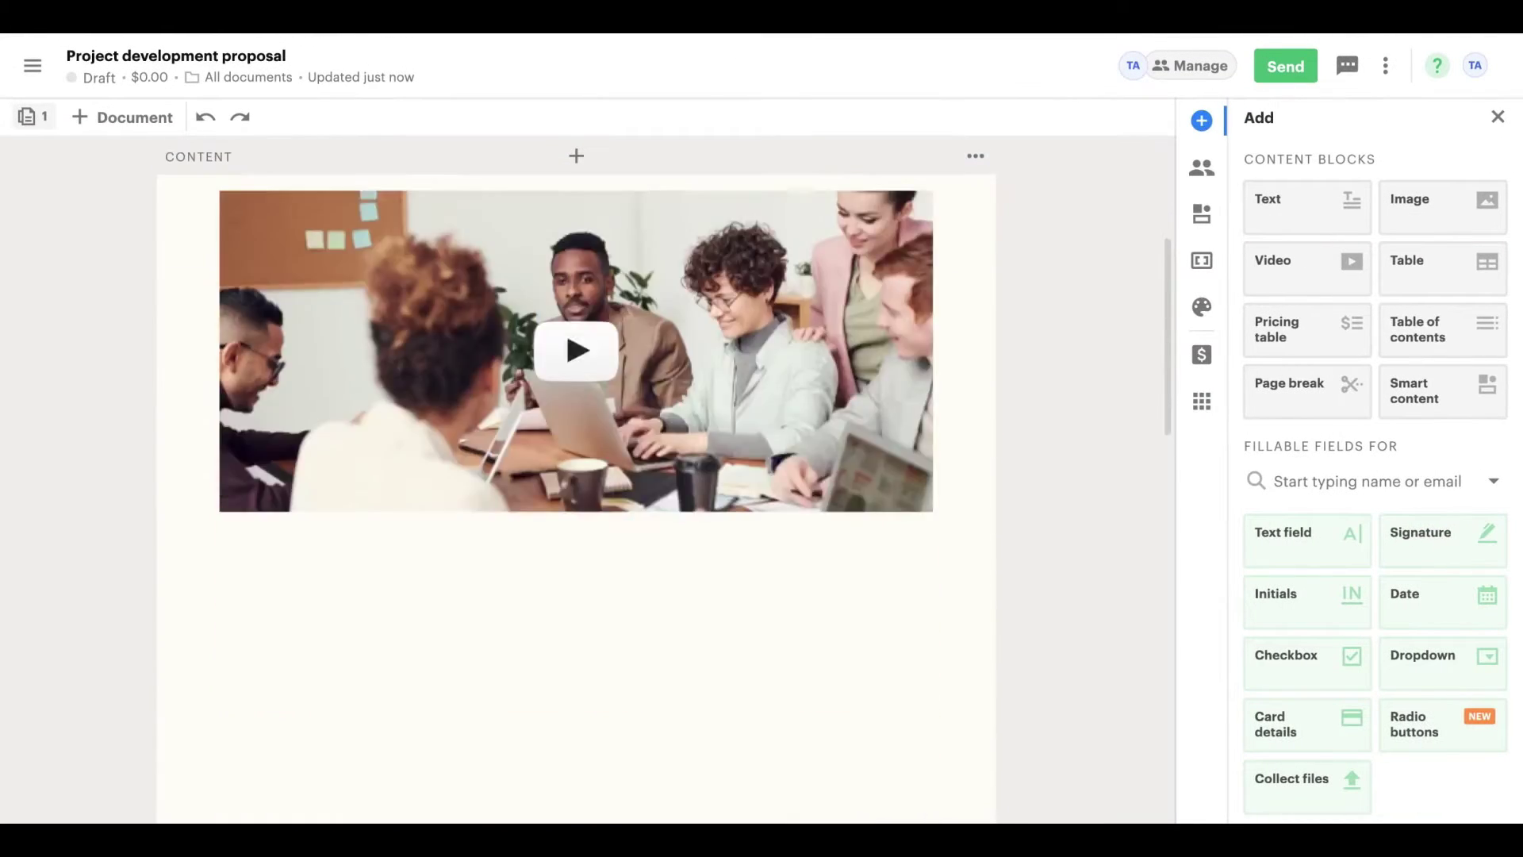
left_click_drag(1307, 329, 599, 370)
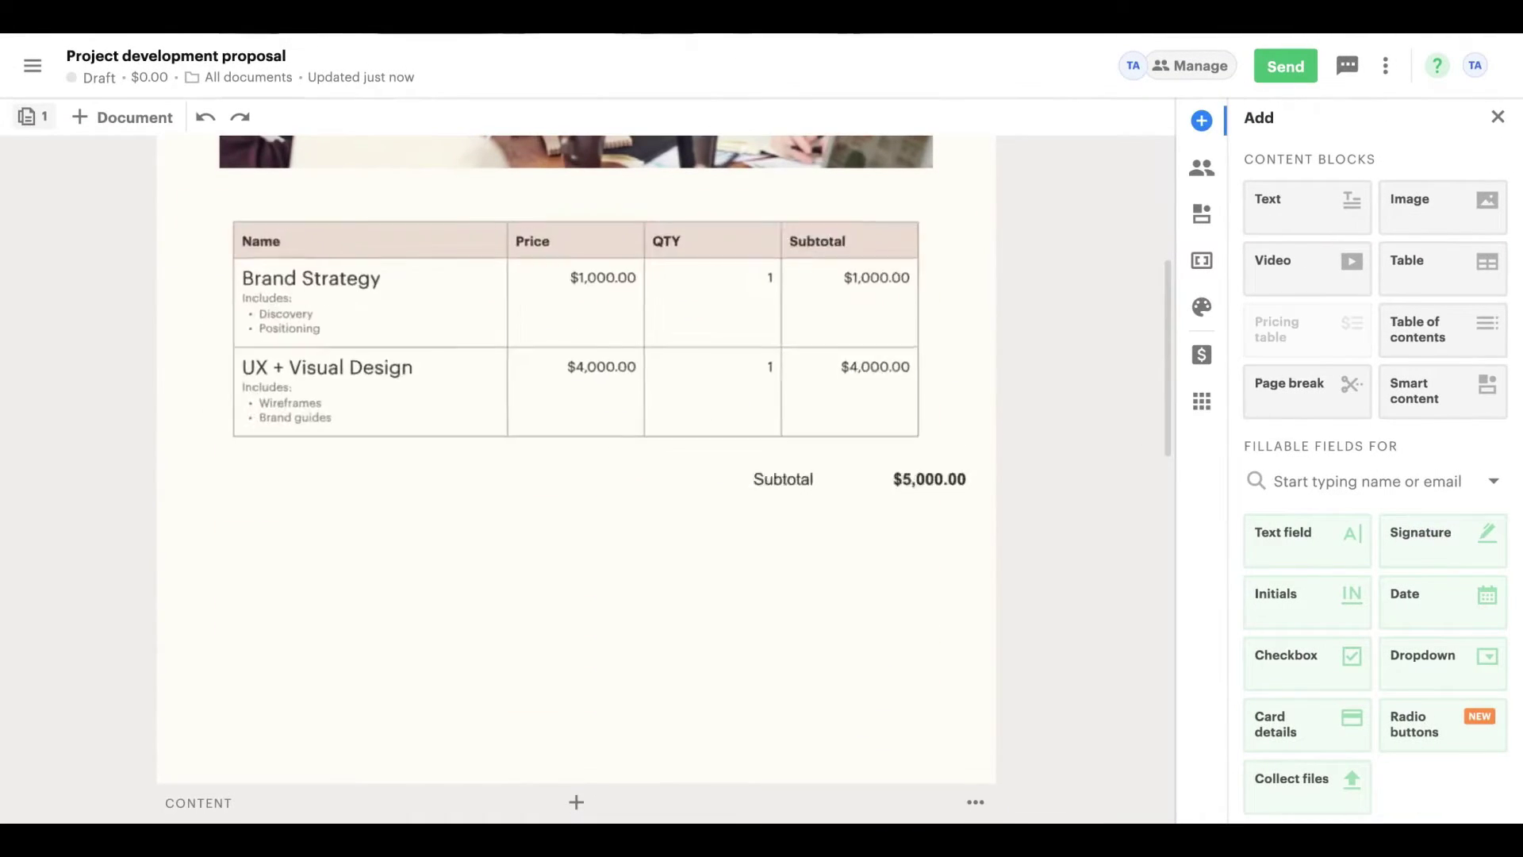
mouse_move(1420, 539)
left_mouse_down()
mouse_move(1309, 611)
mouse_move(396, 670)
mouse_move(349, 649)
left_mouse_up()
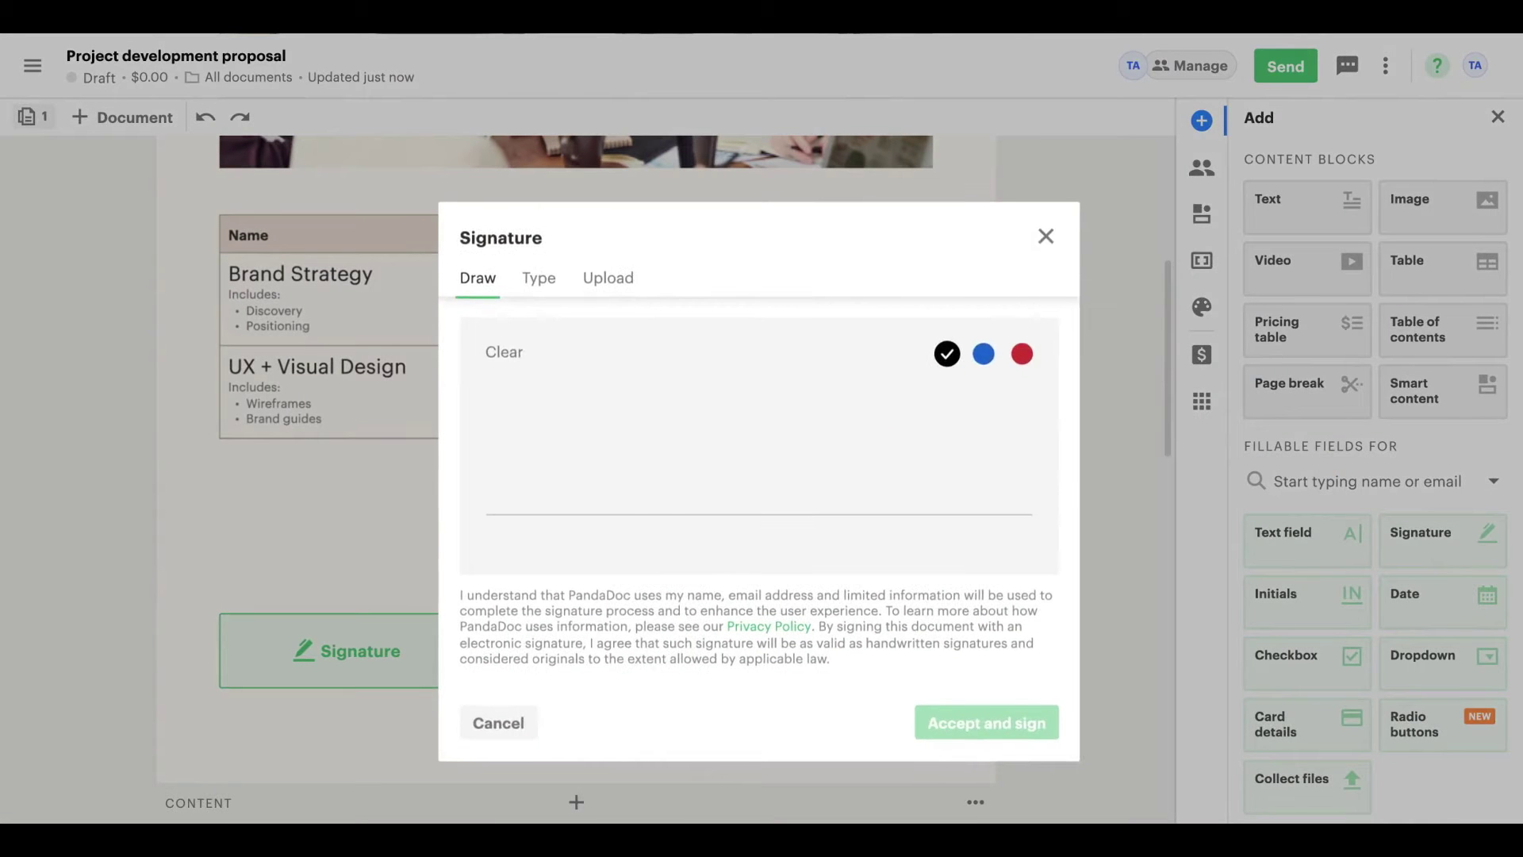
- Draw a cursive signature to sign, then drop an empty pricing table into the acme quote
left_click_drag(698, 472, 974, 400)
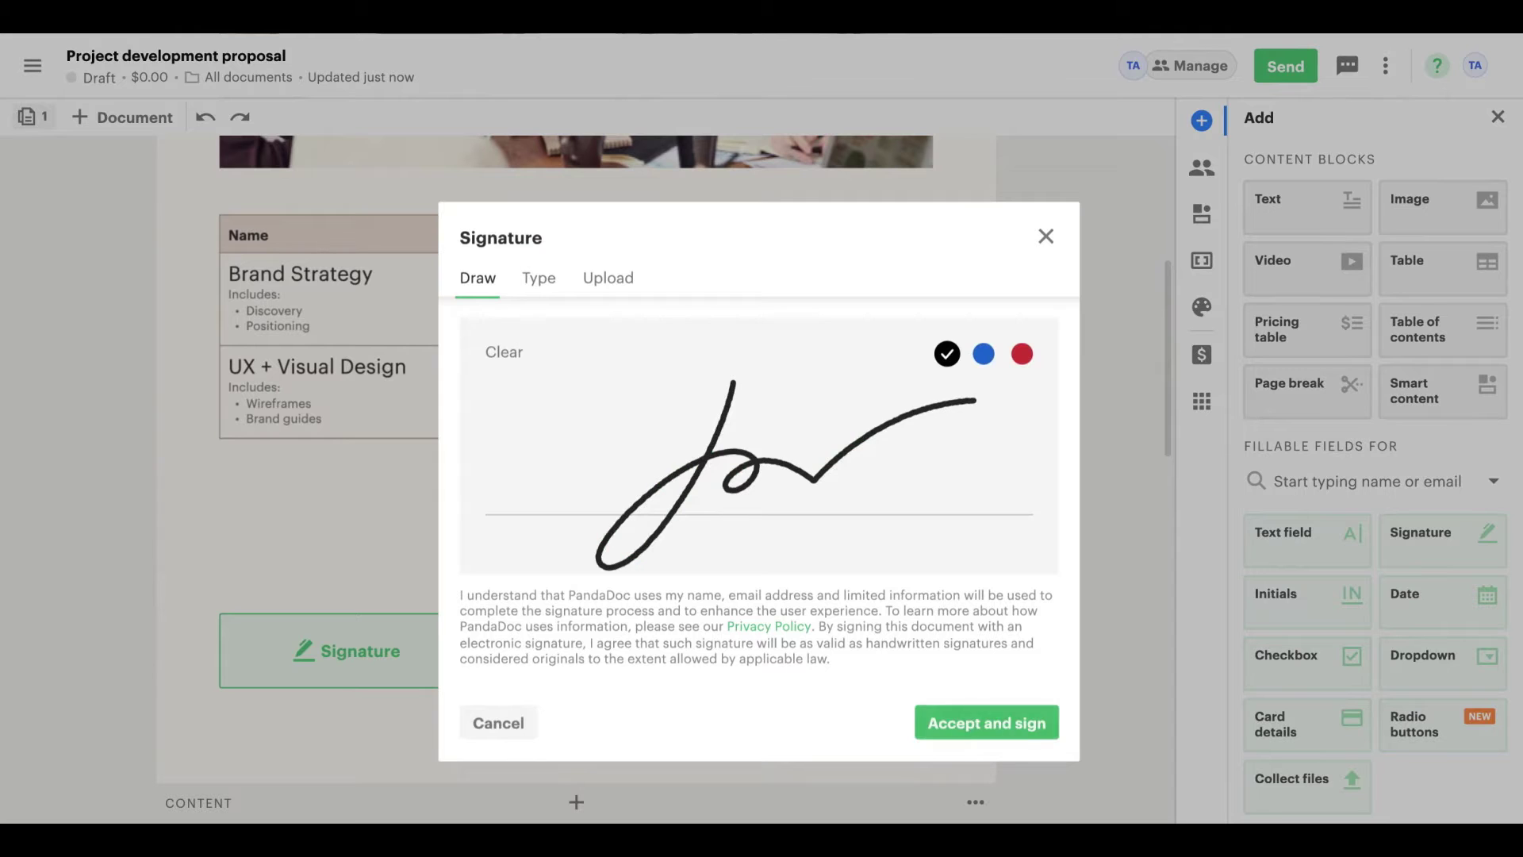
left_click(986, 722)
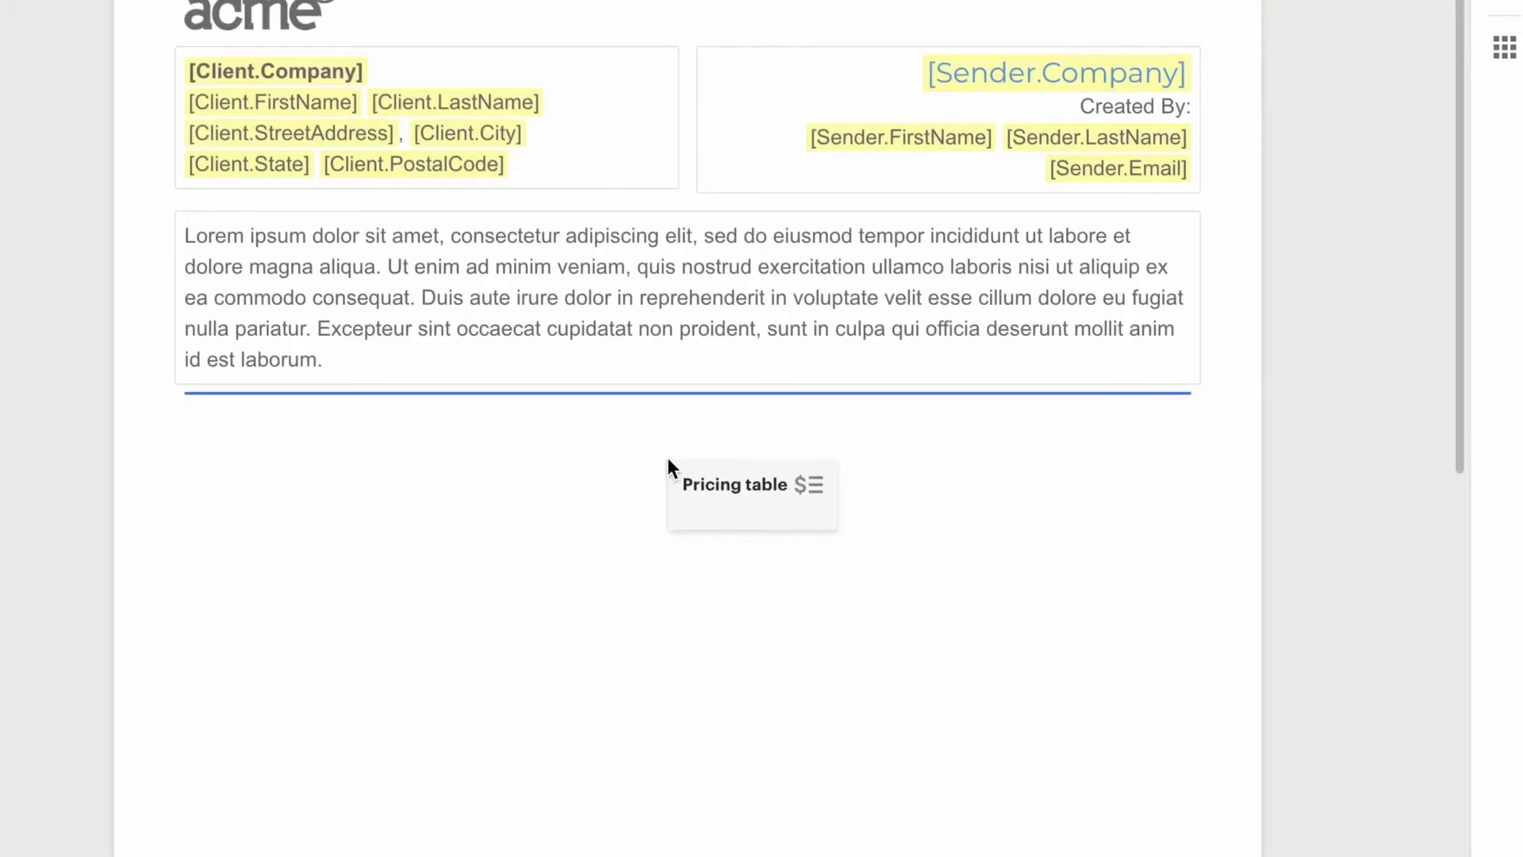
left_click_drag(668, 460, 666, 454)
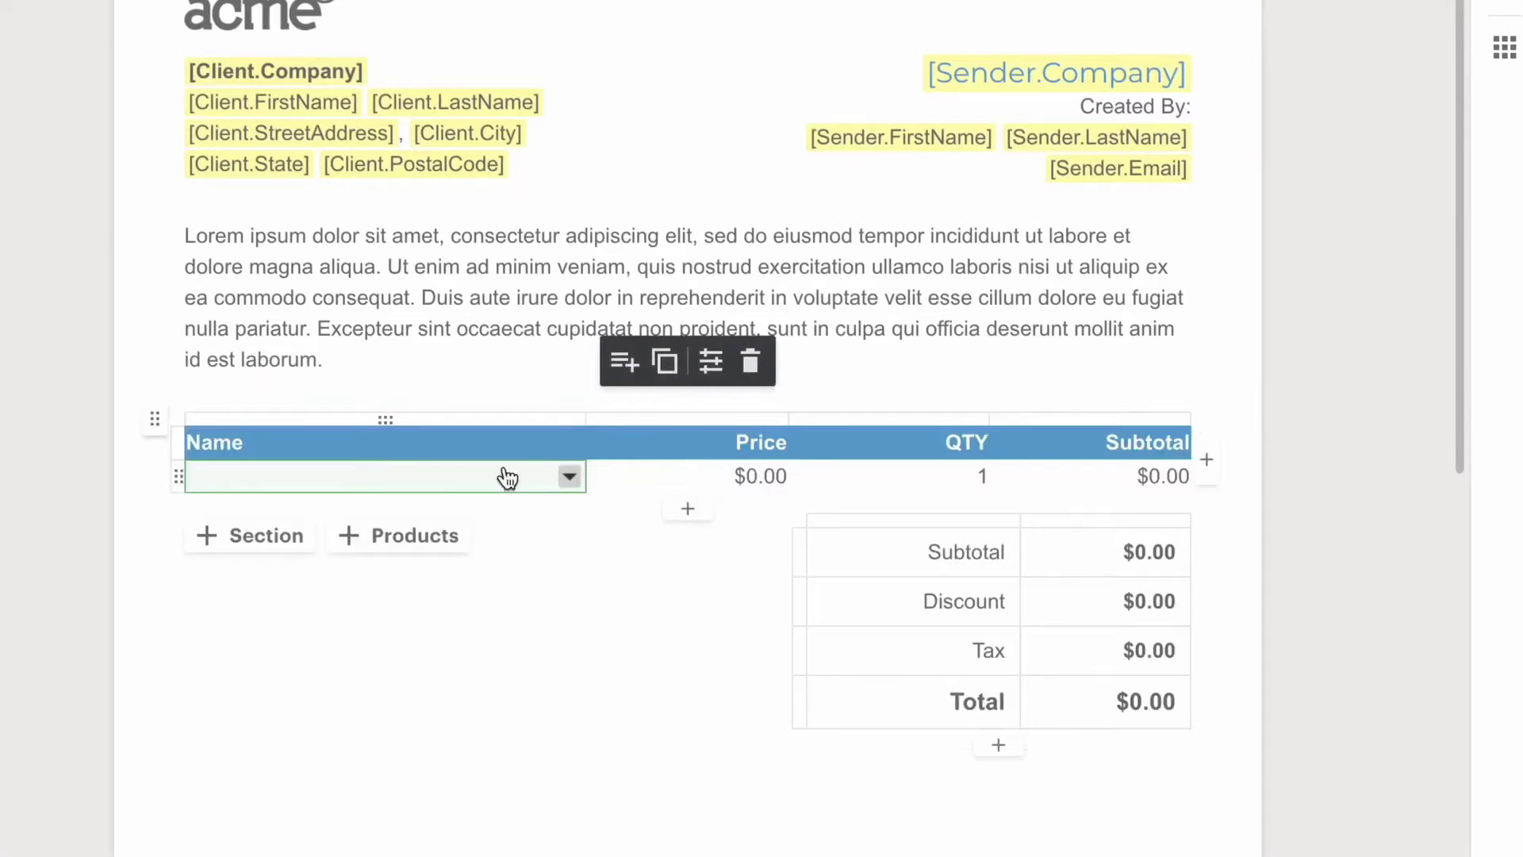
- Enter a 'Cool item' line at price 200.00 and quantity 20, totalling $4,000.00
left_click(386, 478)
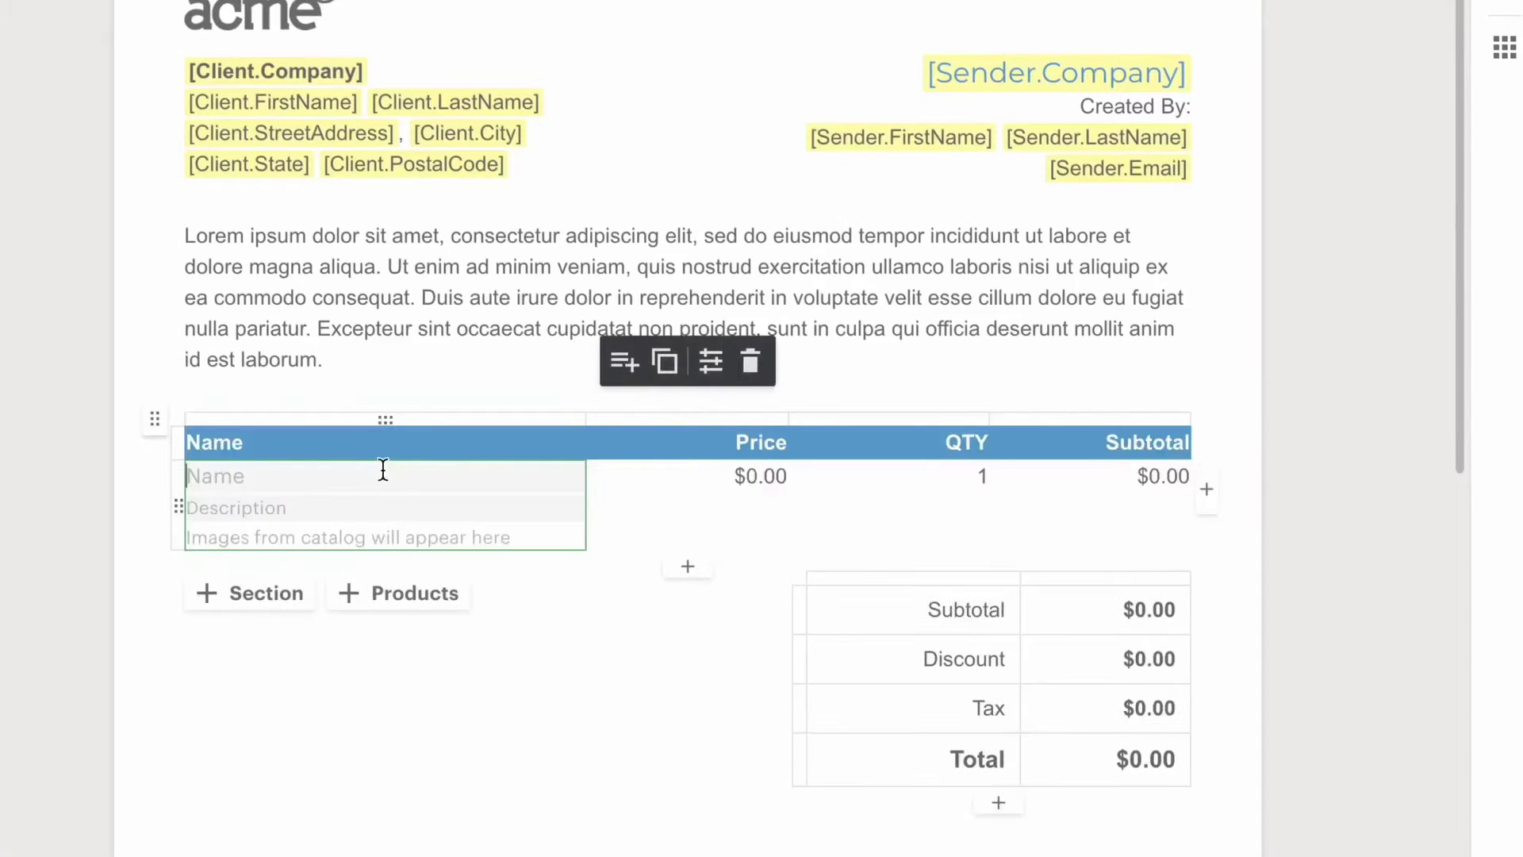
type("Cool item!")
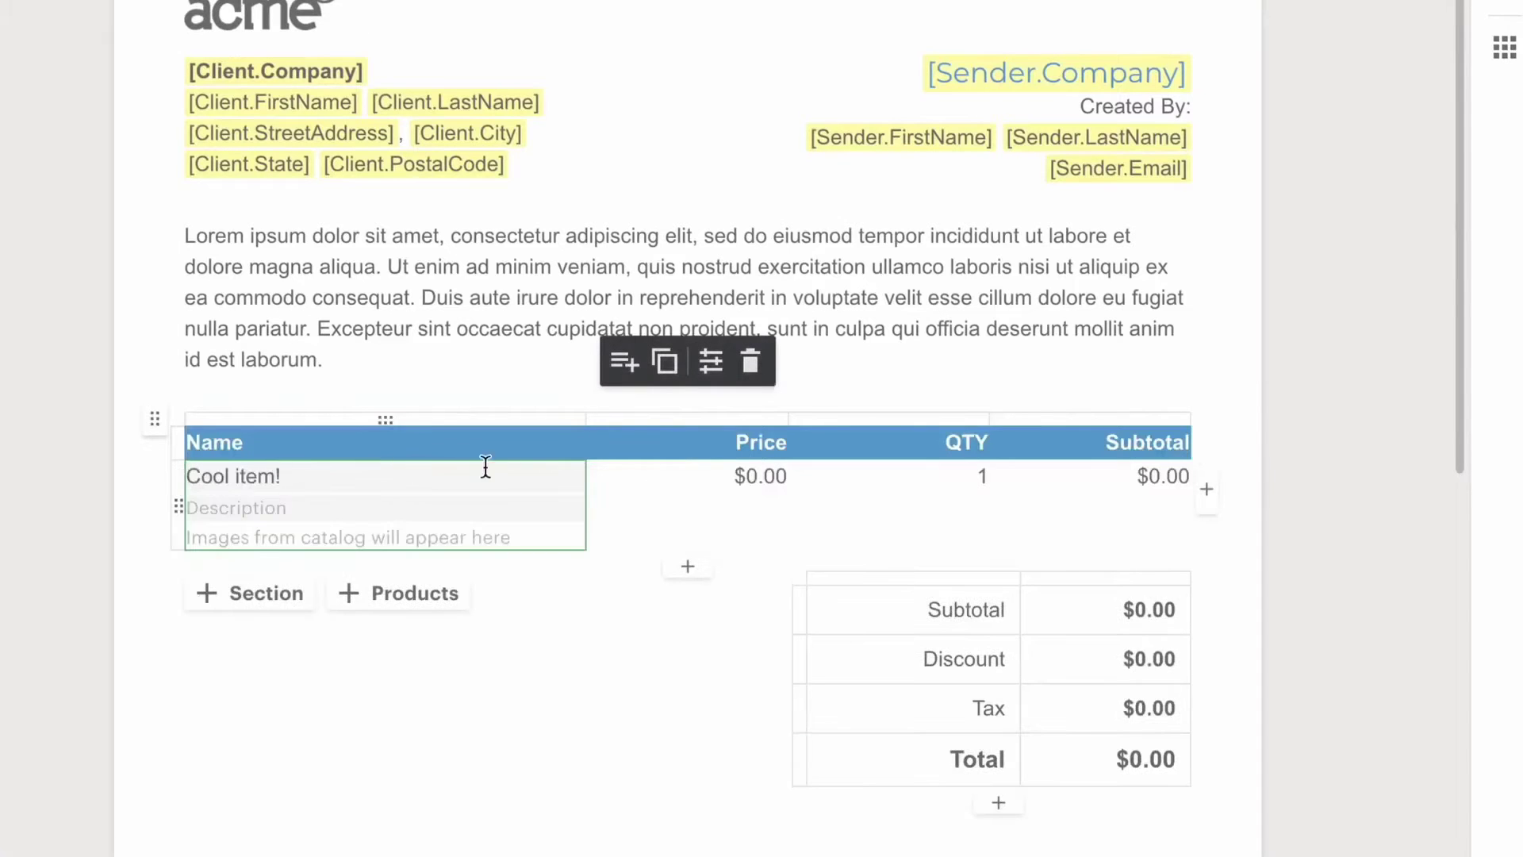
left_click(741, 472)
type("200.00")
left_click(949, 476)
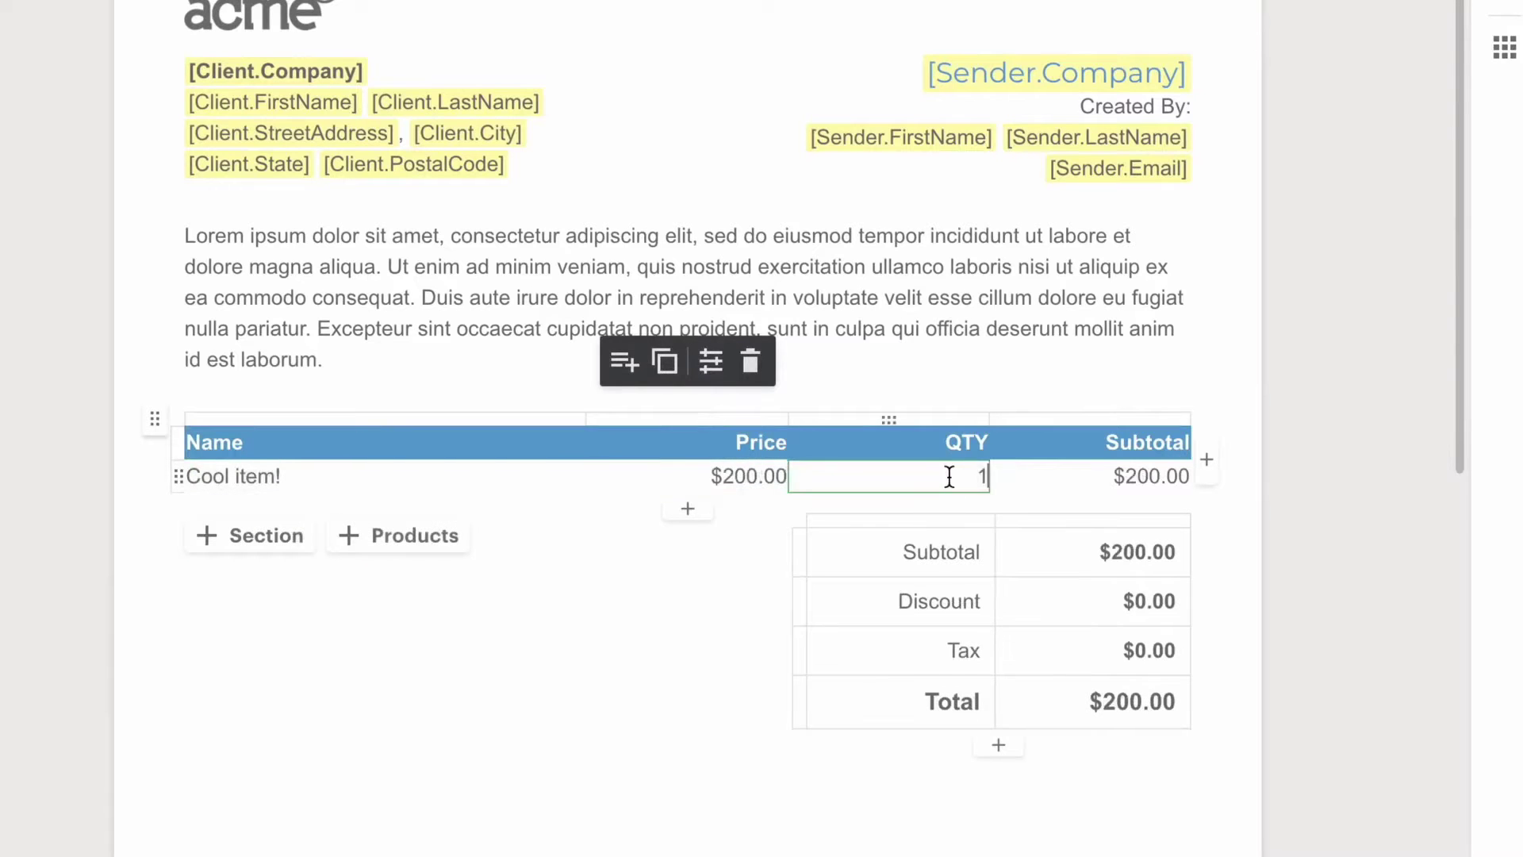
type("20")
left_click(1404, 520)
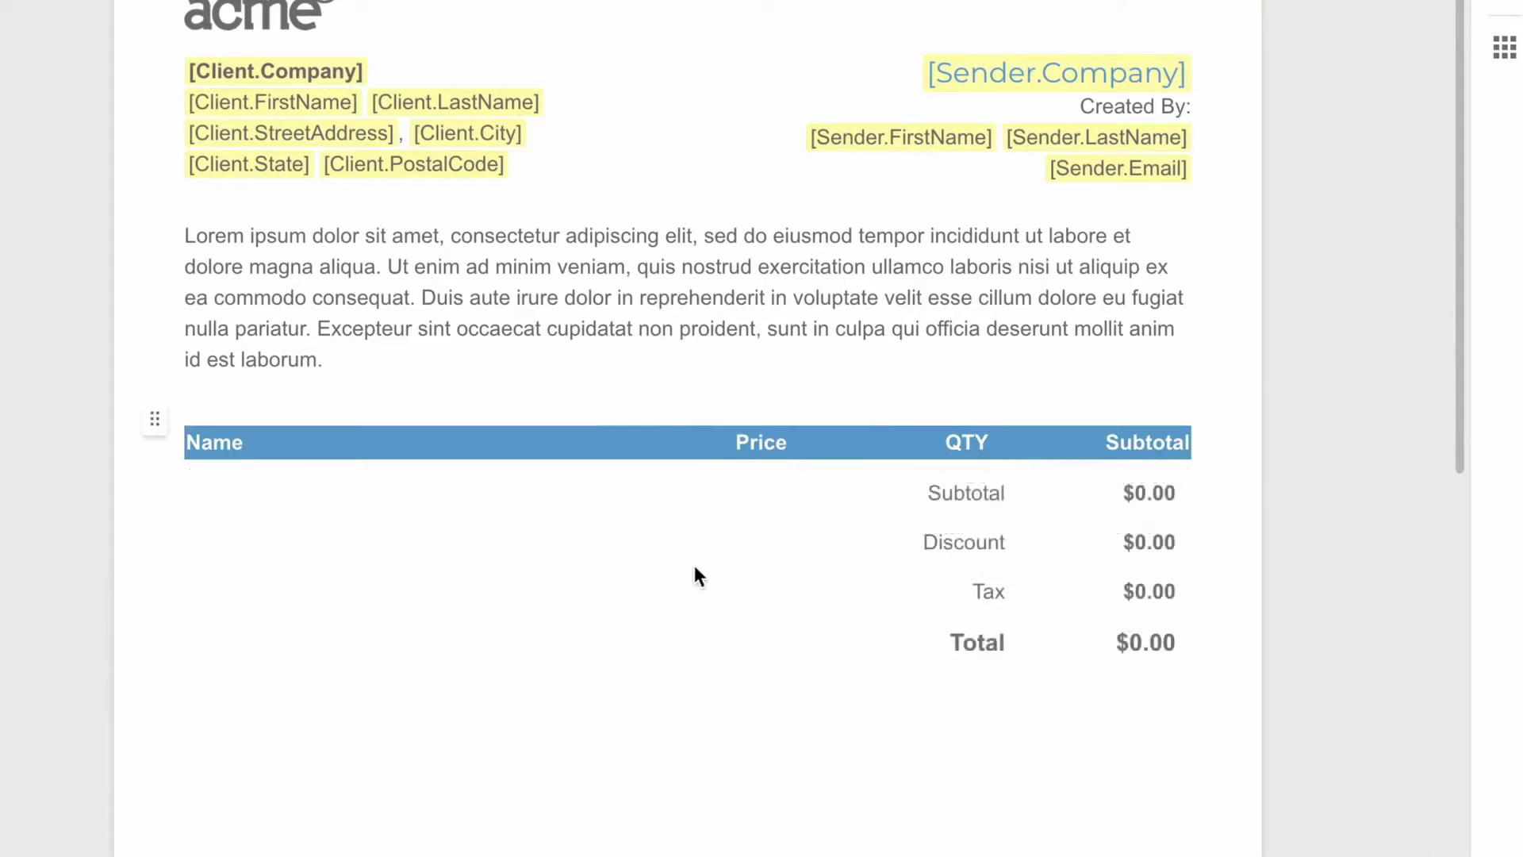
left_click(694, 574)
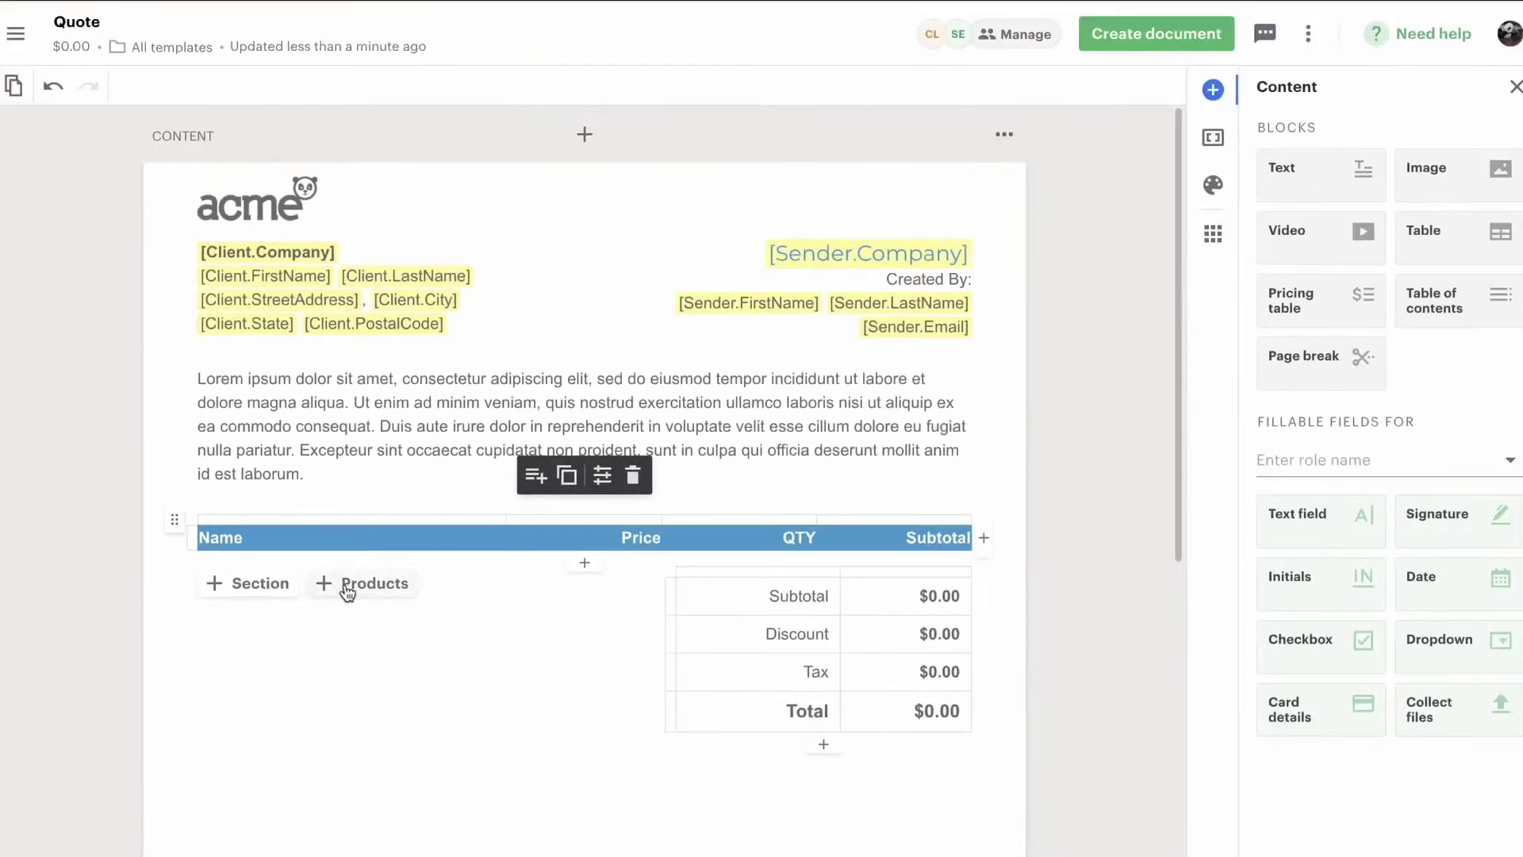
- Add Awesome Sauce, Awesome Towelettes and Manly Bibs from the catalog to the pricing table
left_click(346, 588)
left_click(367, 209)
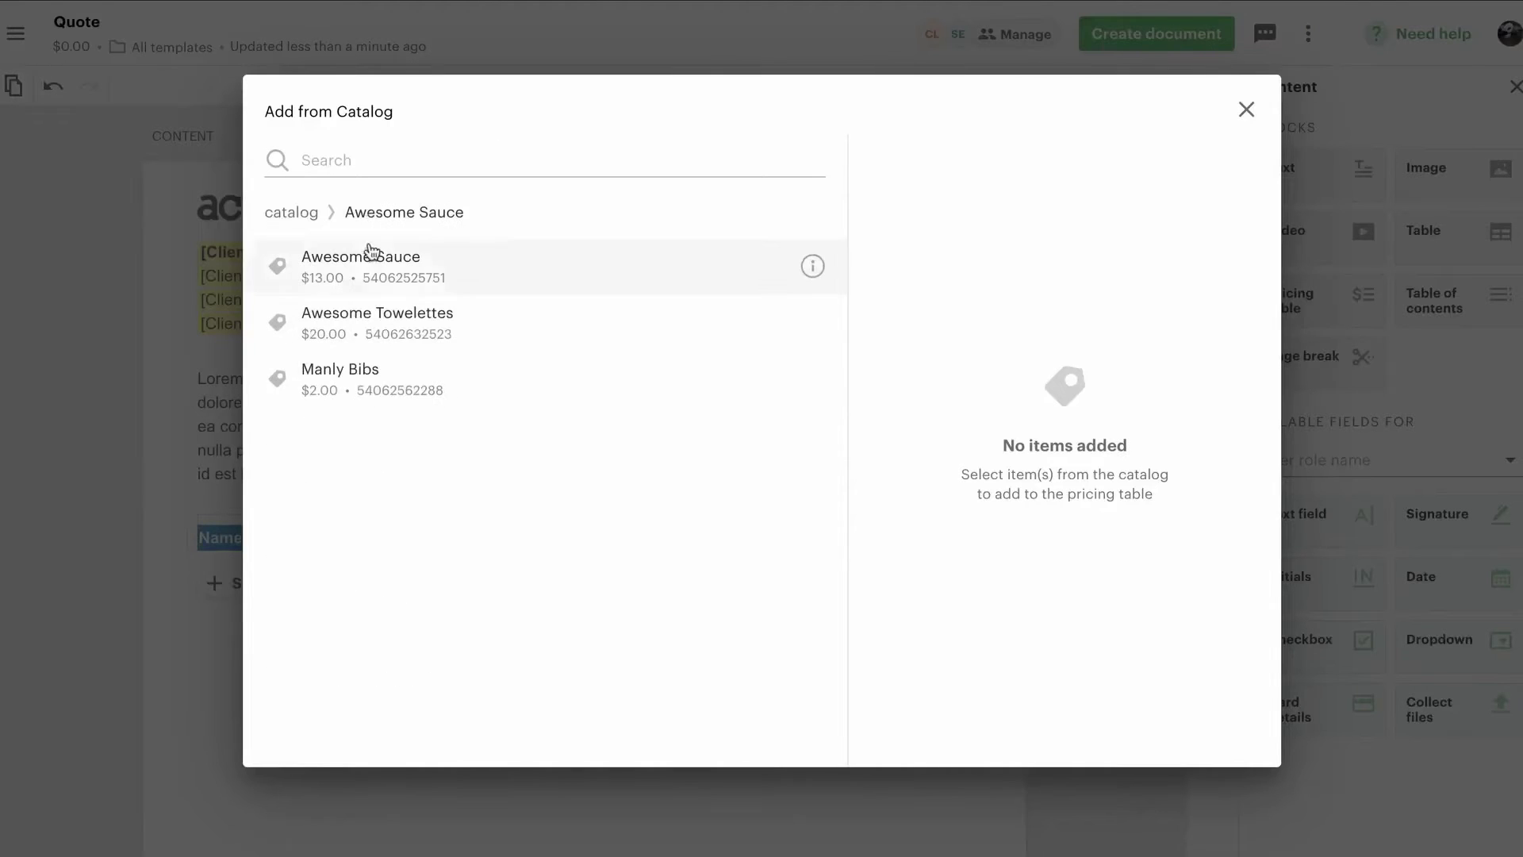
left_click(370, 258)
left_click(372, 340)
left_click(341, 379)
left_click(1171, 729)
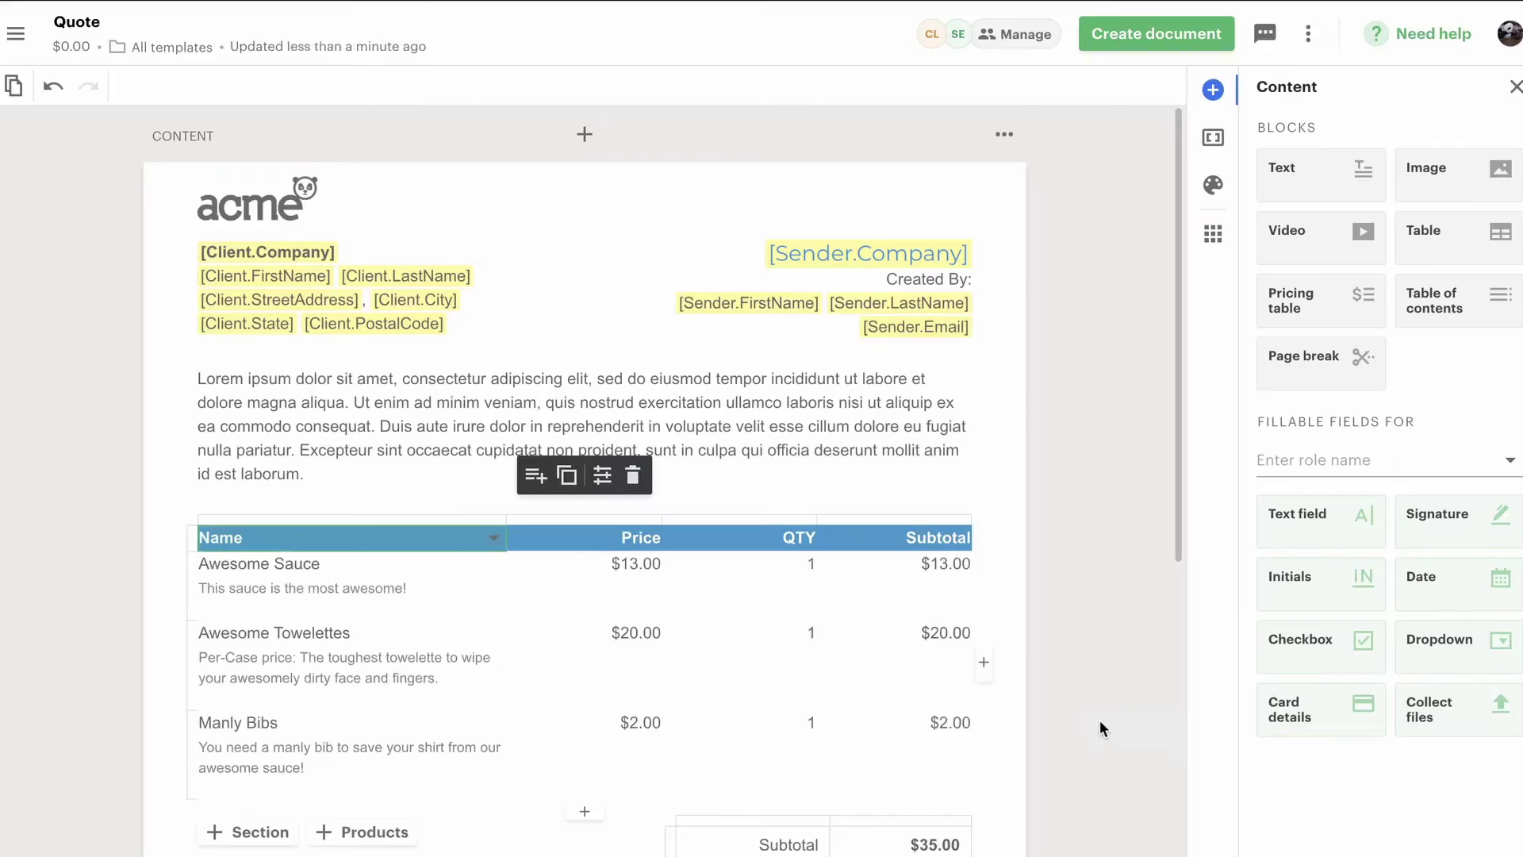
- Set the table's discount to 15% and its tax to 8%
scroll(1099, 720, "down", 1)
scroll(1099, 721, "down", 5)
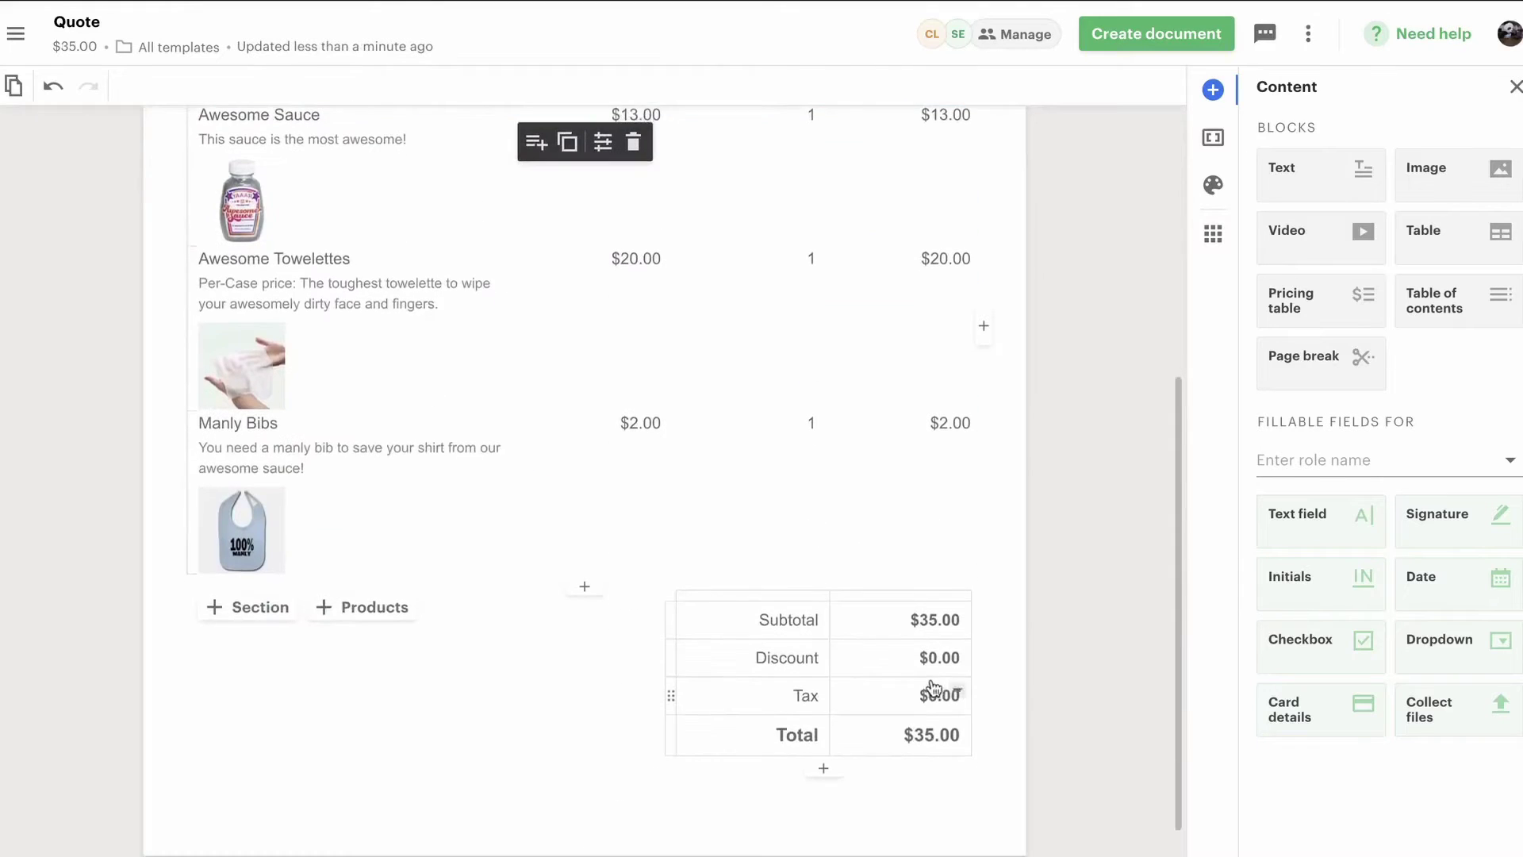
double_click(940, 668)
left_click(922, 657)
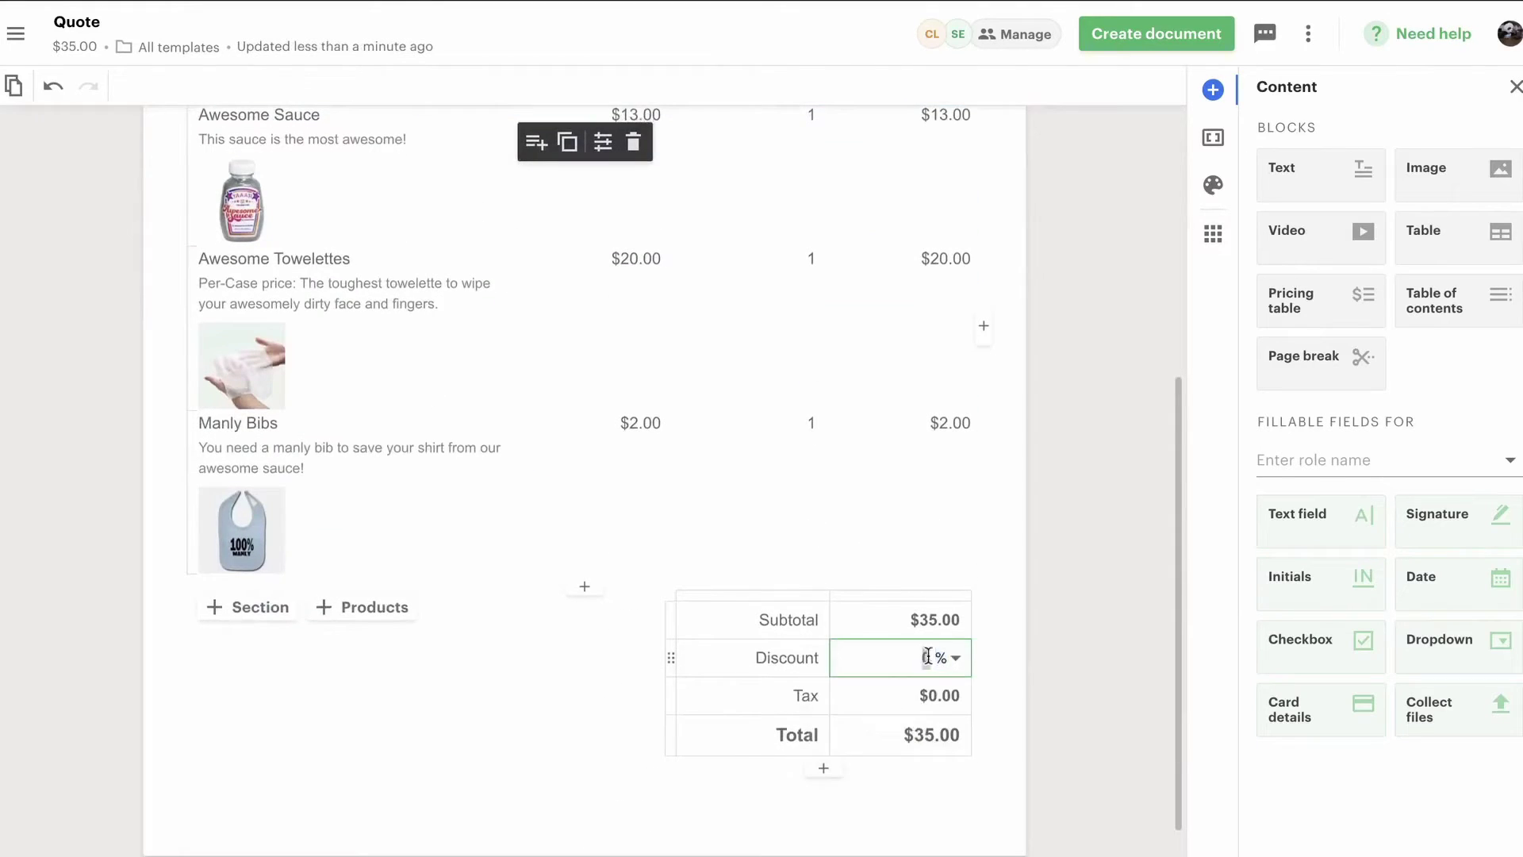
type("15")
double_click(955, 694)
left_click(926, 694)
type("8")
key("Return")
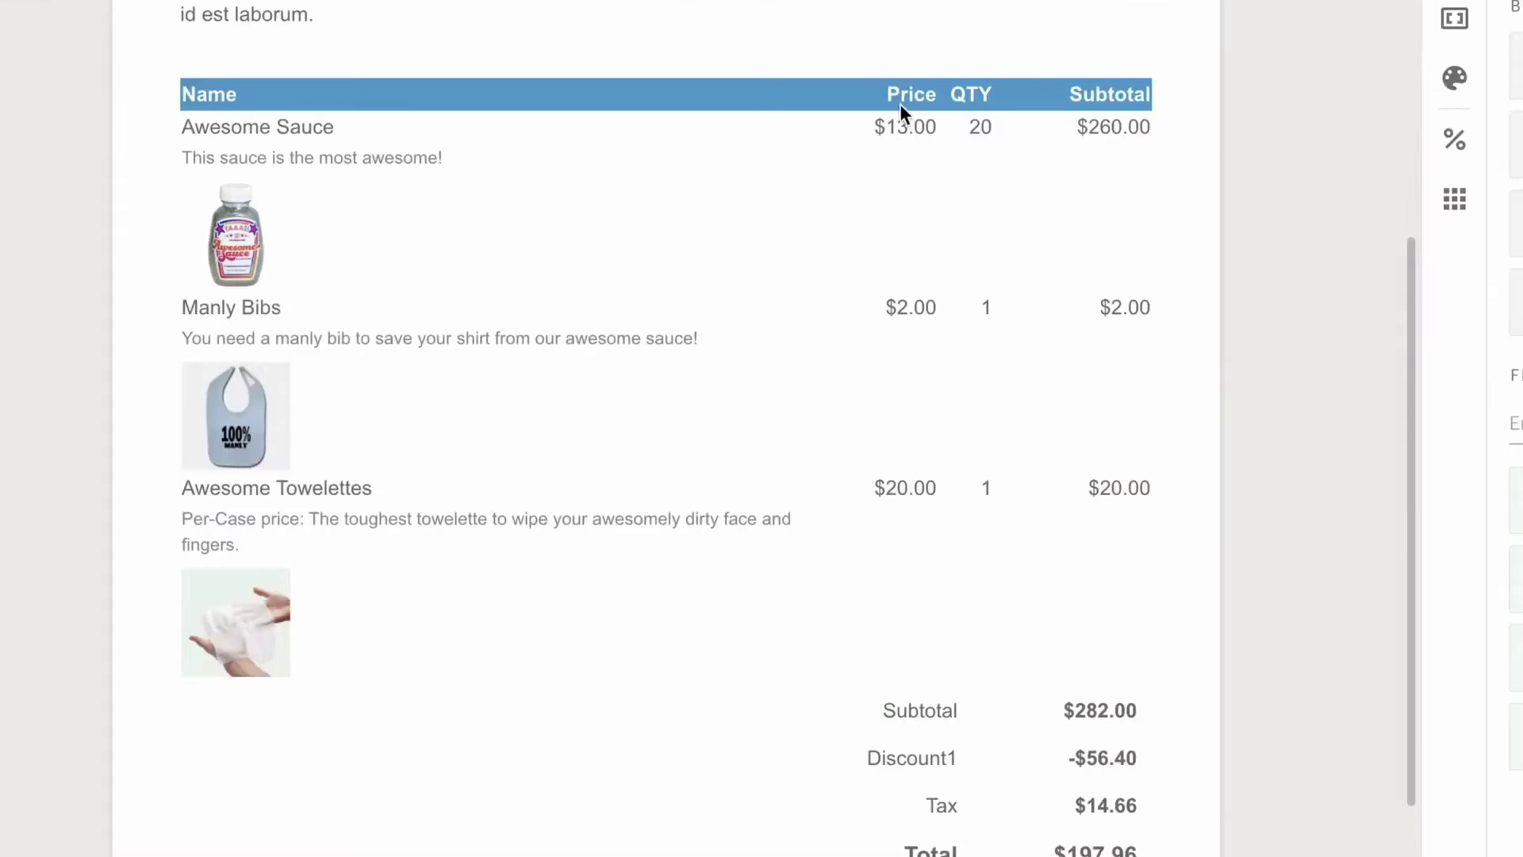
- Move Price after QTY, drag Awesome Towelettes above Manly Bibs, and hide the Price column
left_click(891, 103)
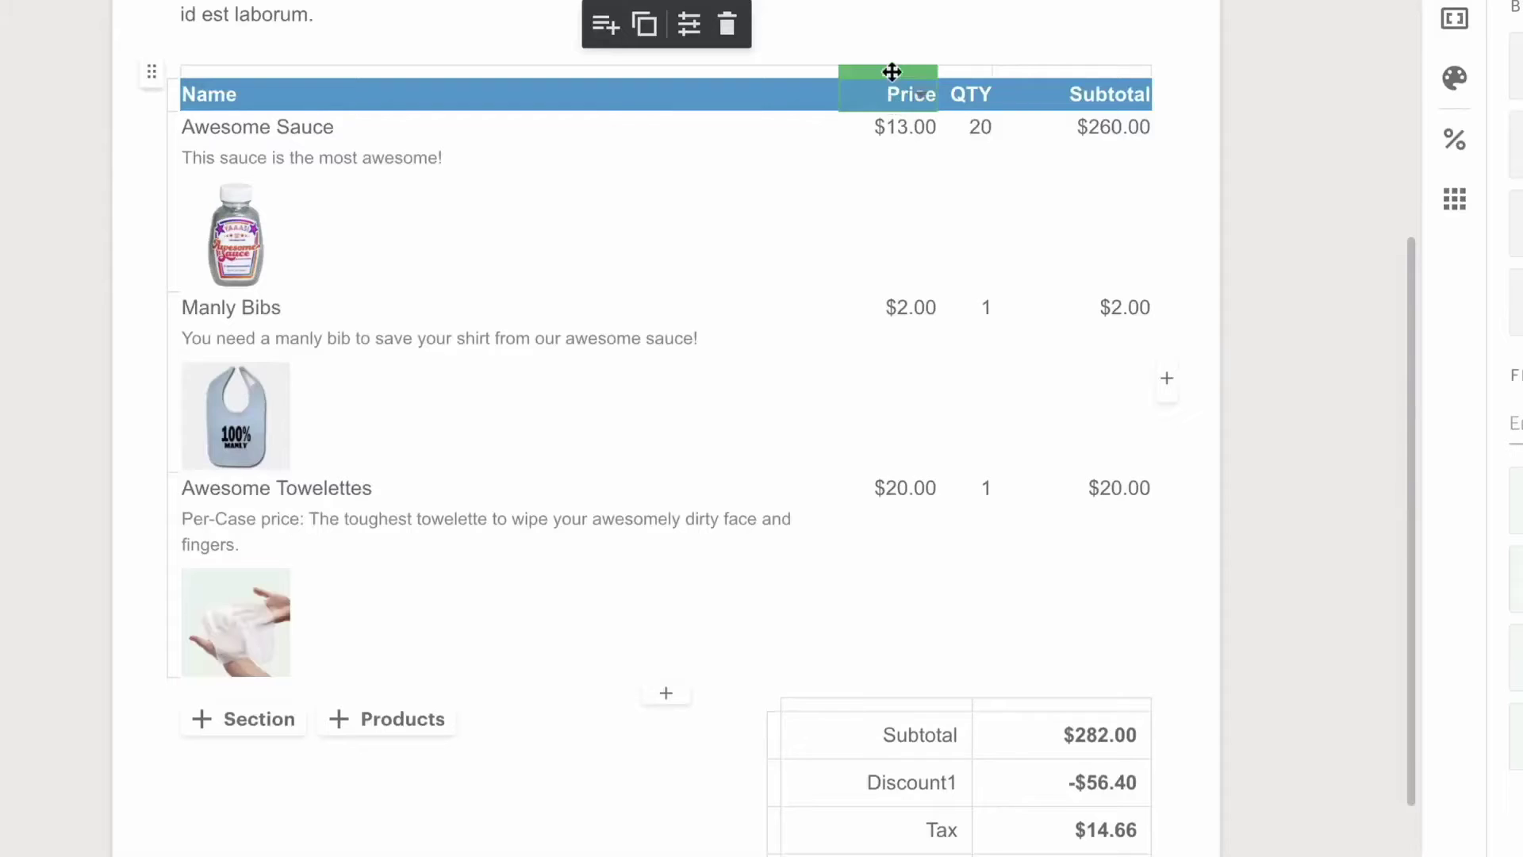
left_click_drag(891, 73, 979, 69)
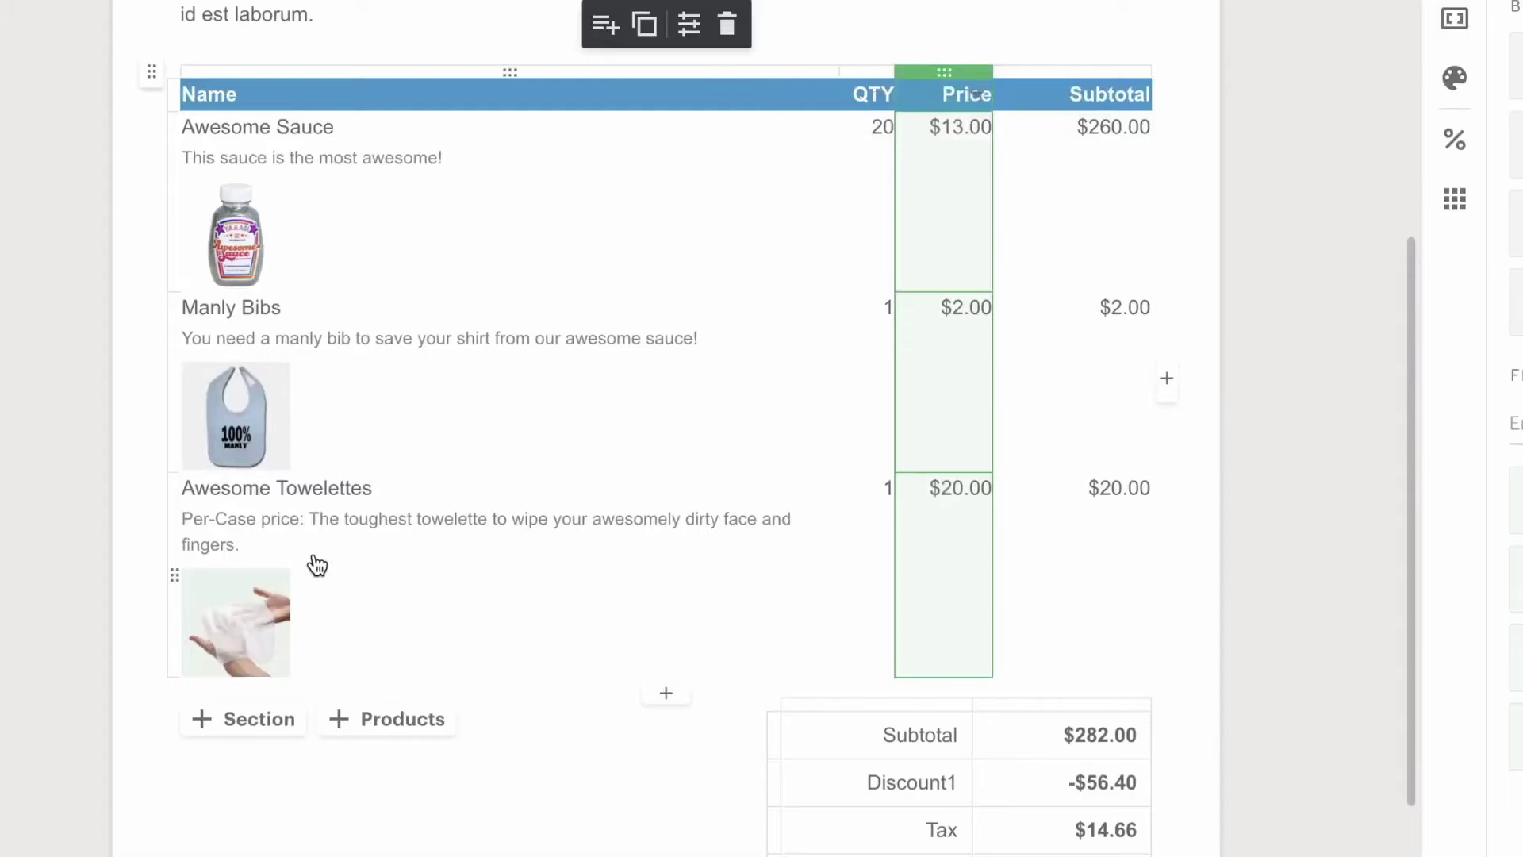
left_click_drag(173, 546, 175, 326)
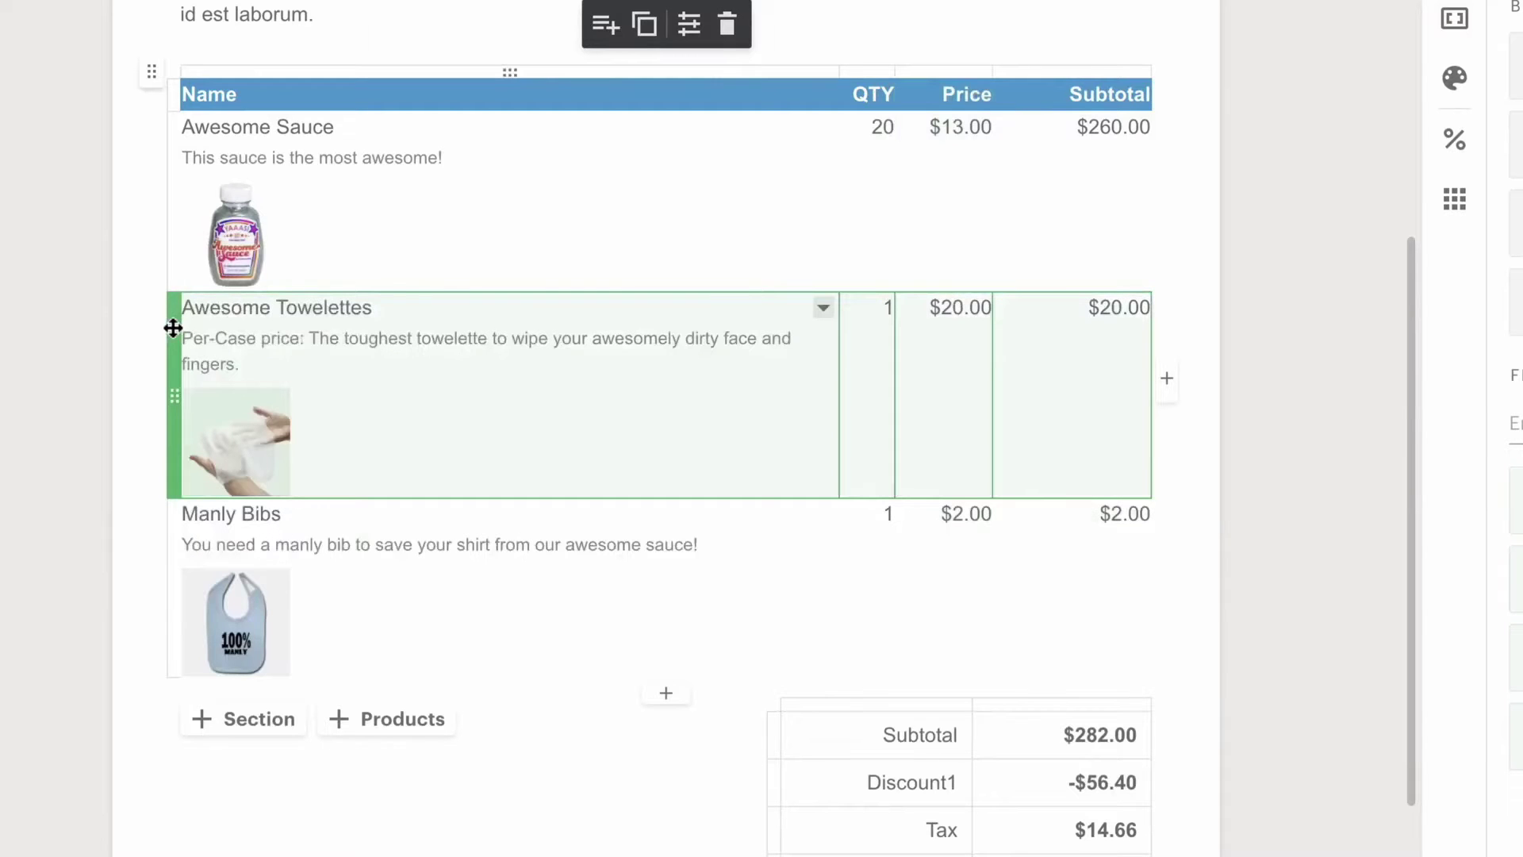
left_click(984, 97)
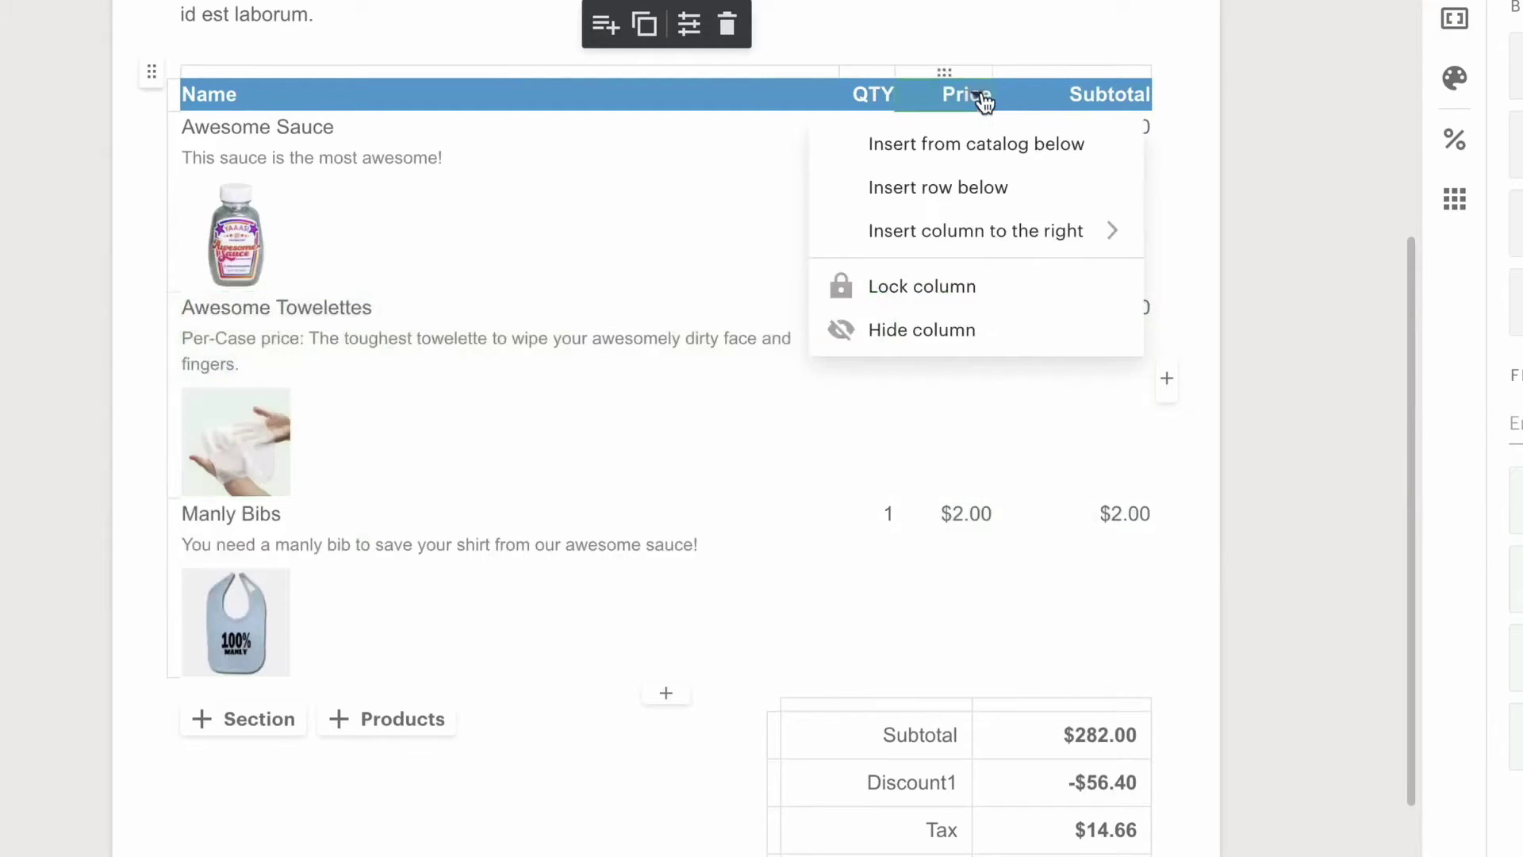
left_click(952, 334)
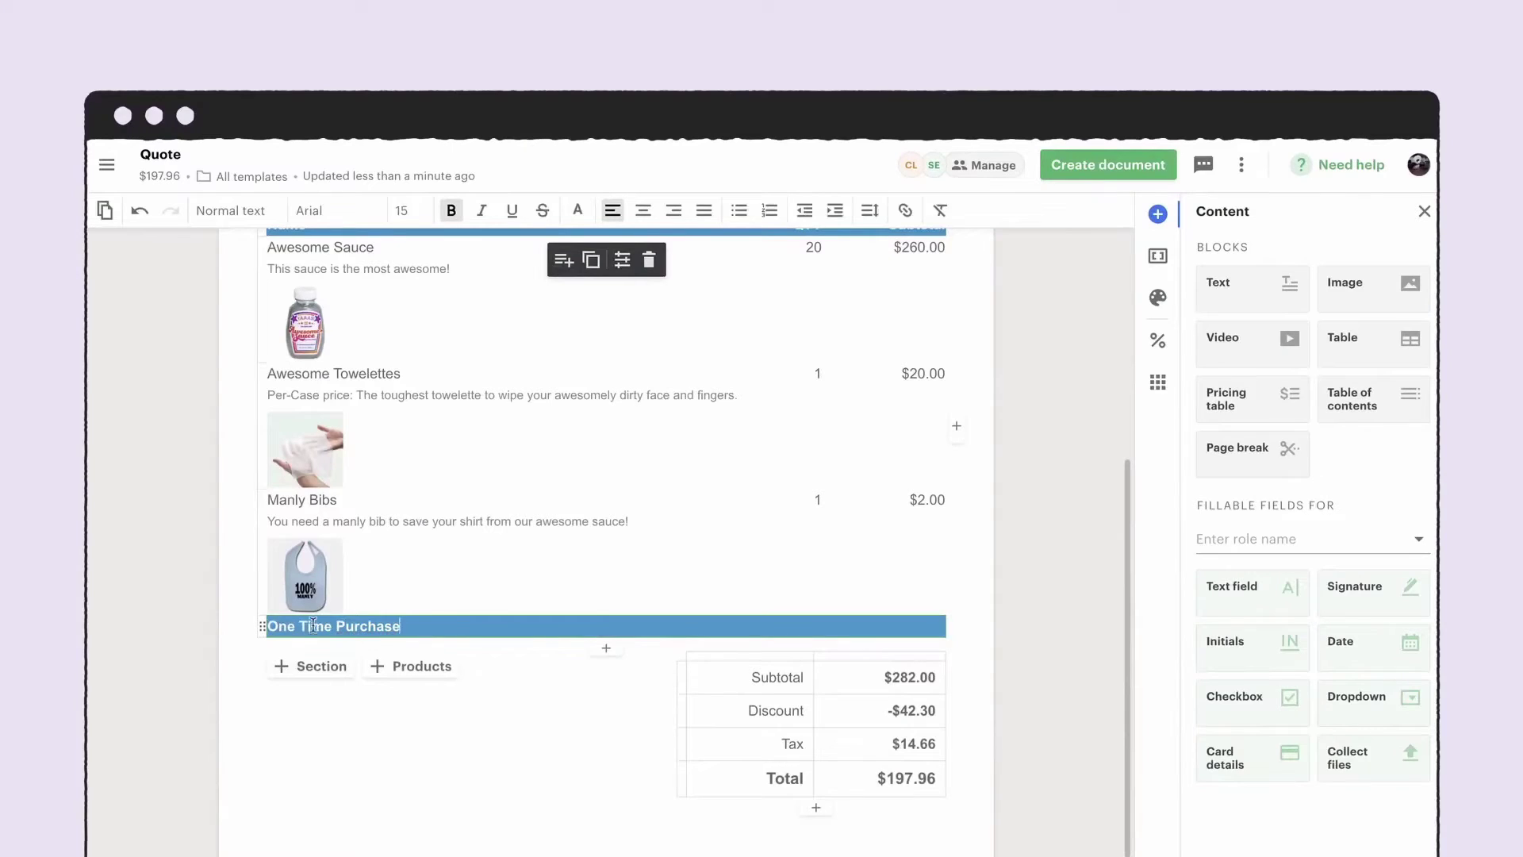
- Move Manly Bibs under One Time Purchase, hide the Subtotal row and delete the Discount row
left_click(242, 592)
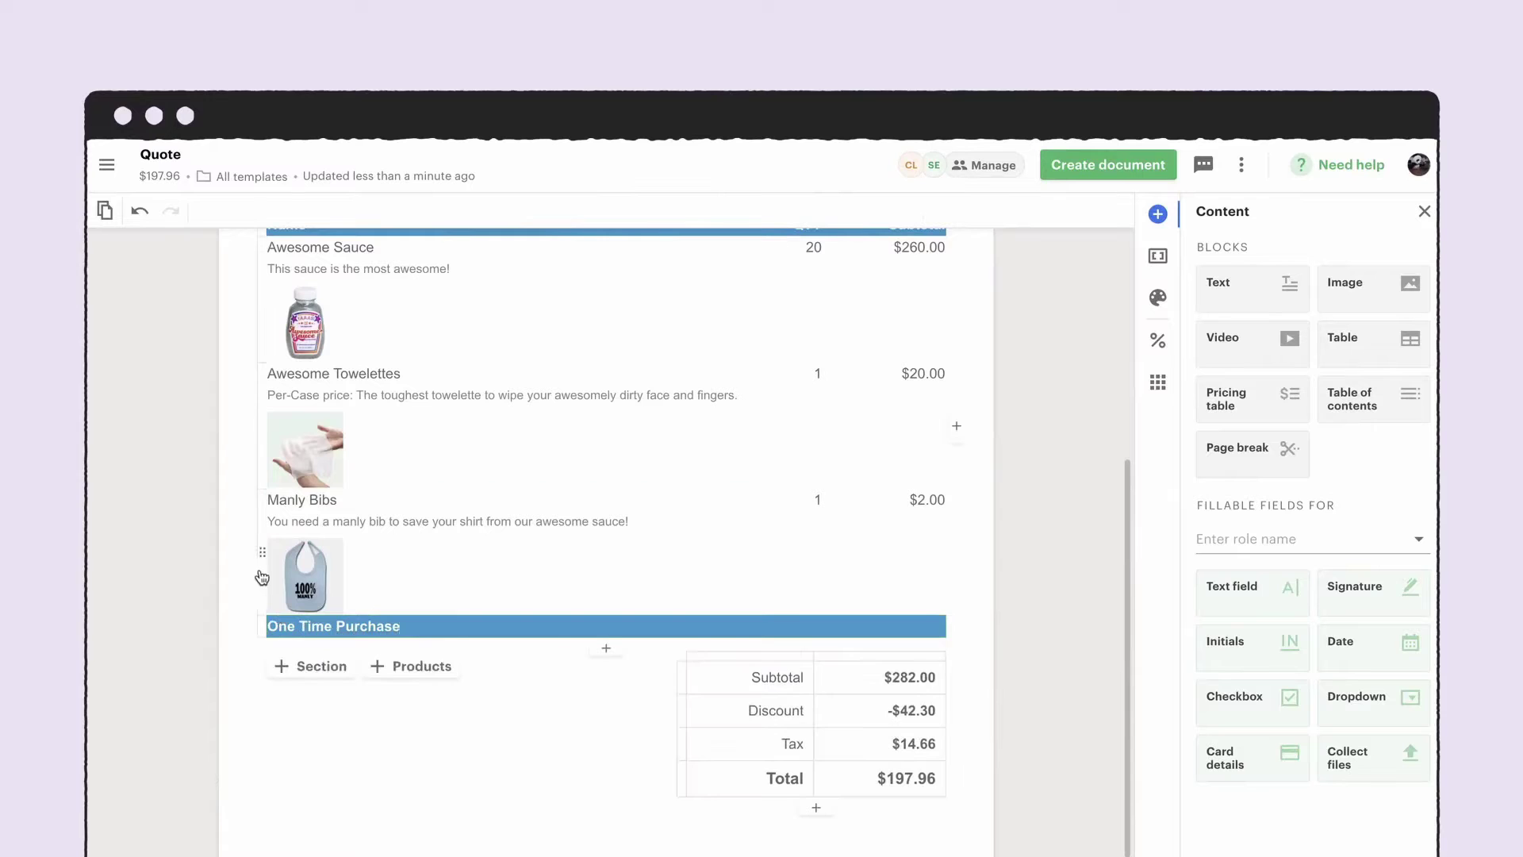
left_click_drag(261, 546, 275, 644)
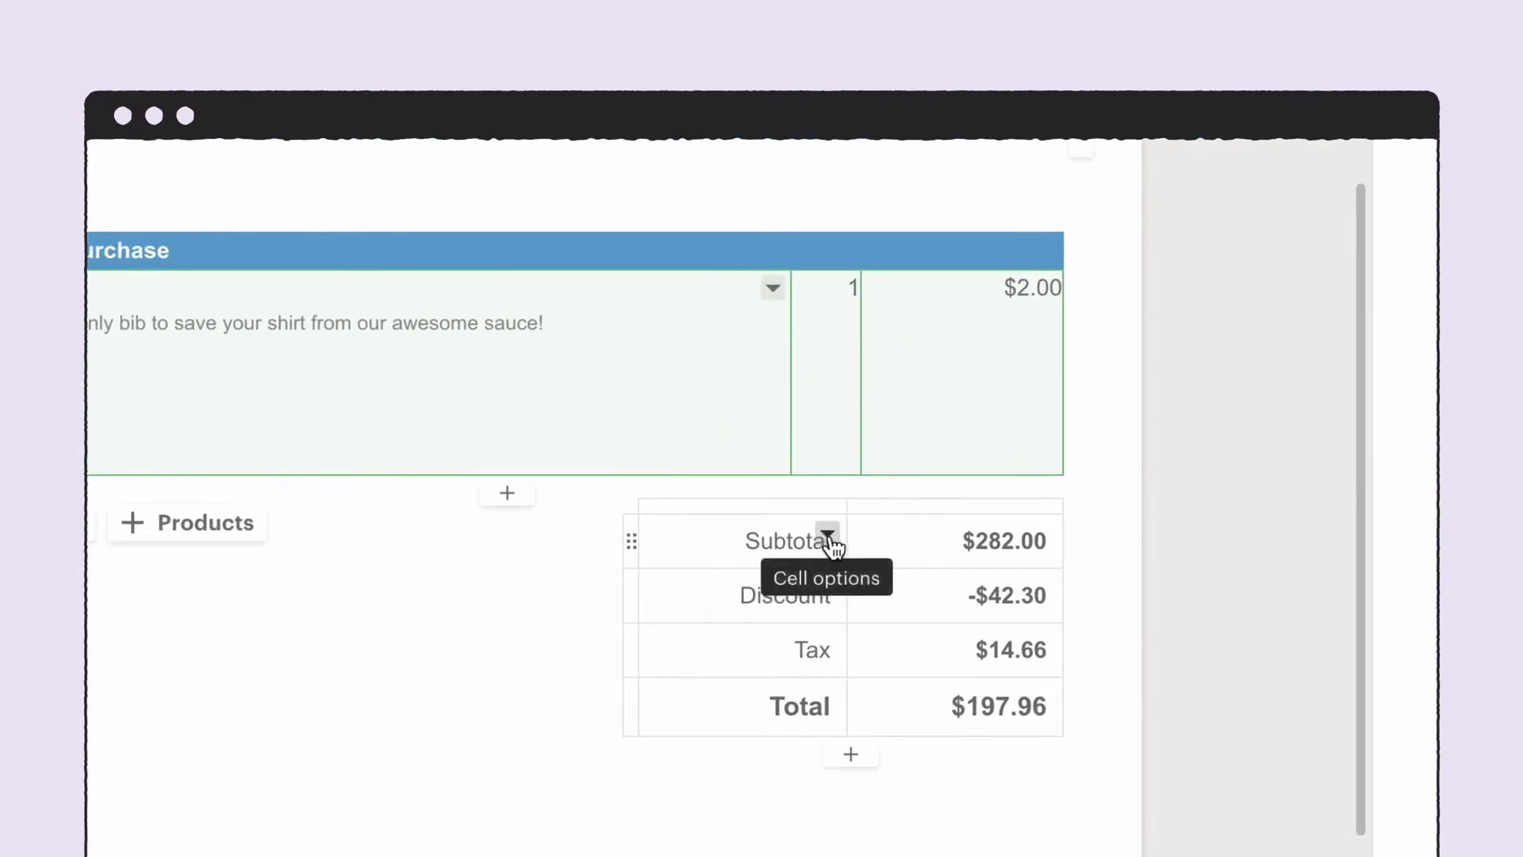
left_click(829, 539)
left_click(834, 587)
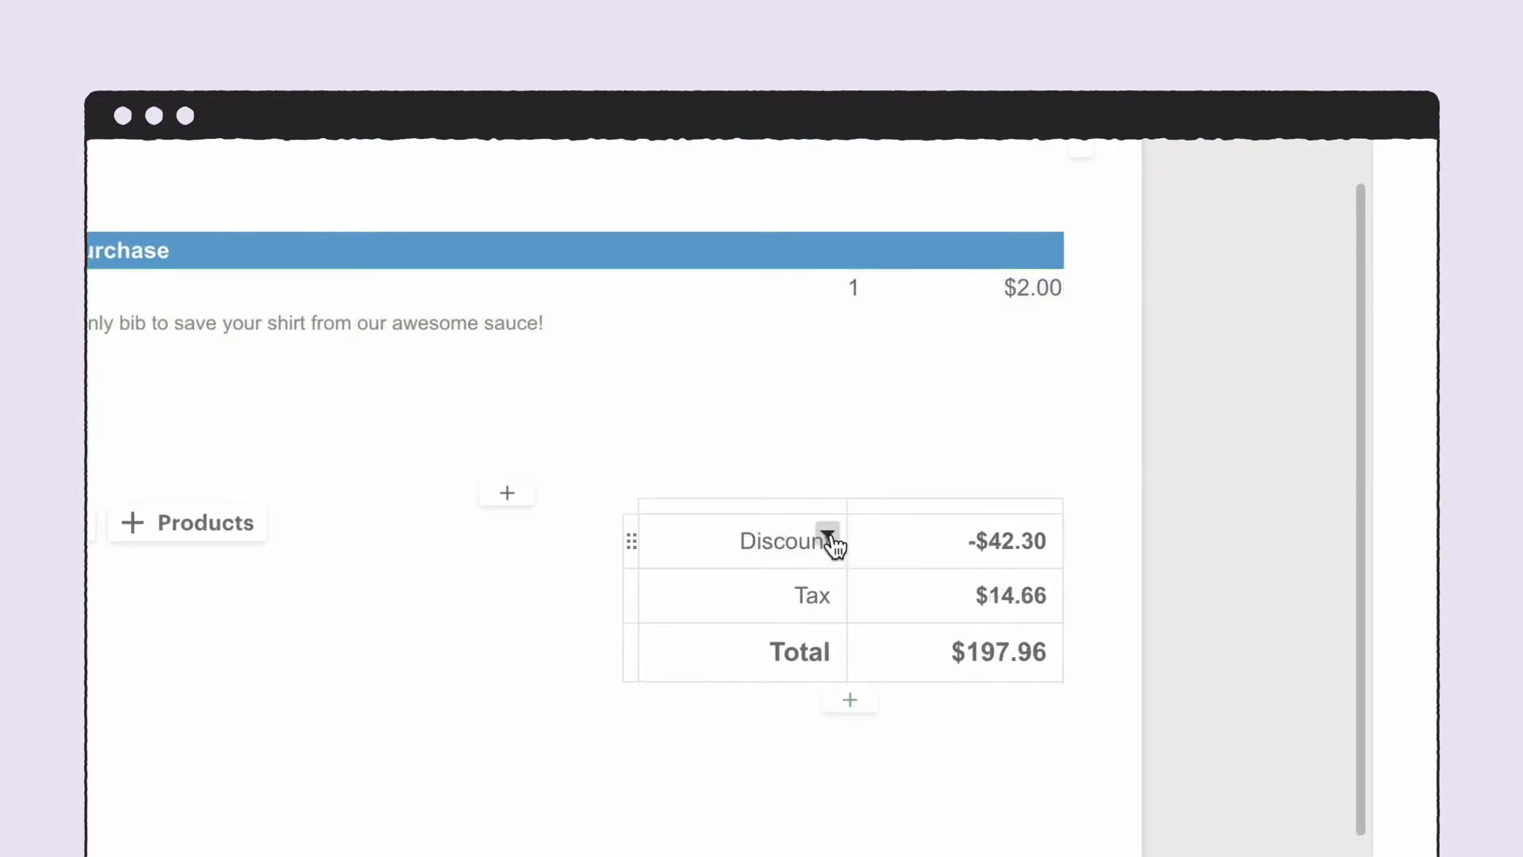
left_click(827, 538)
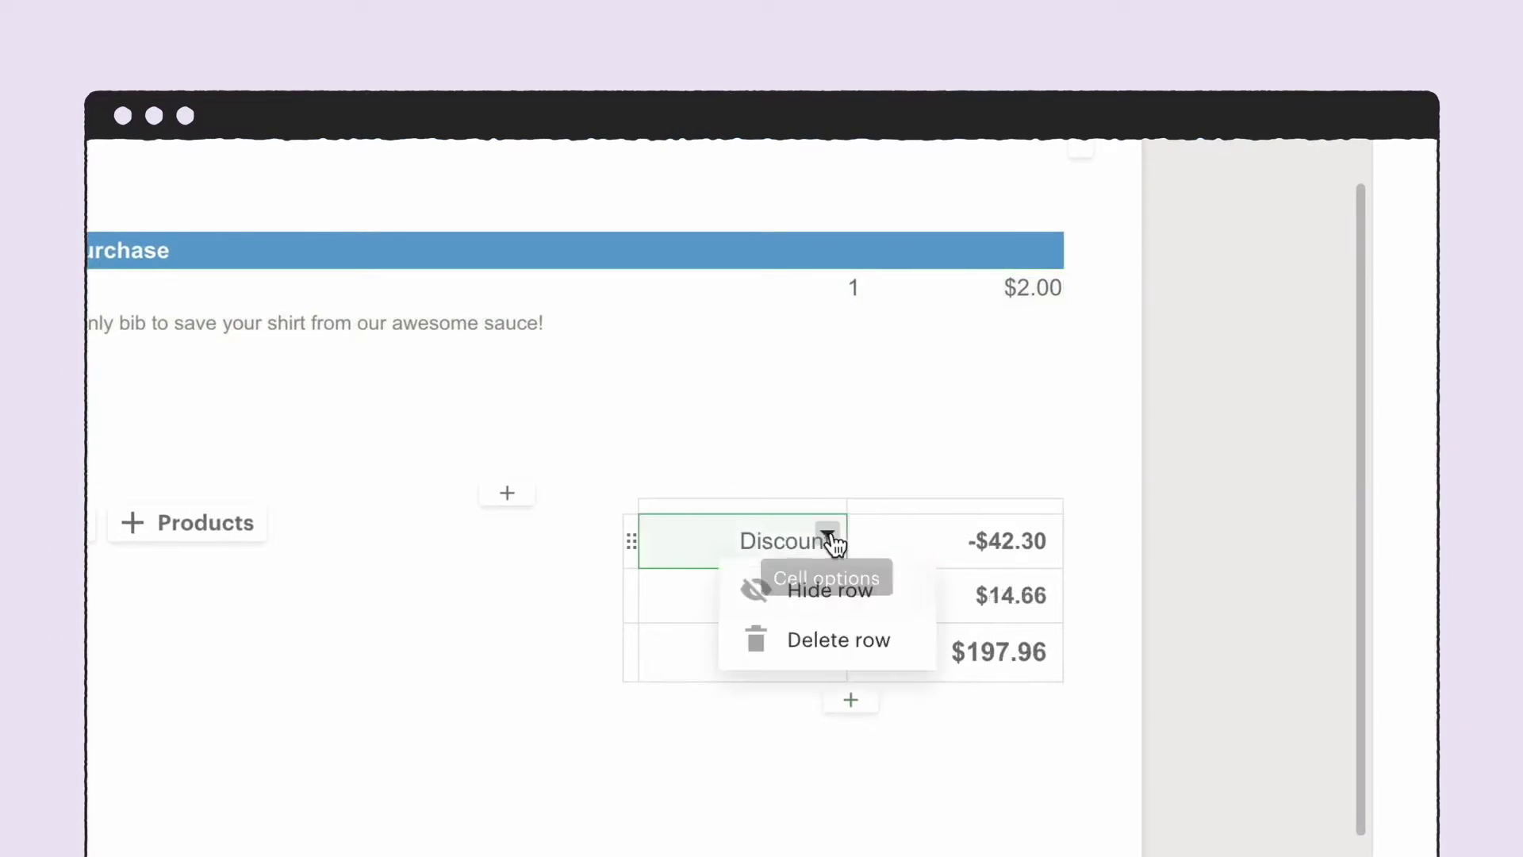
left_click(827, 637)
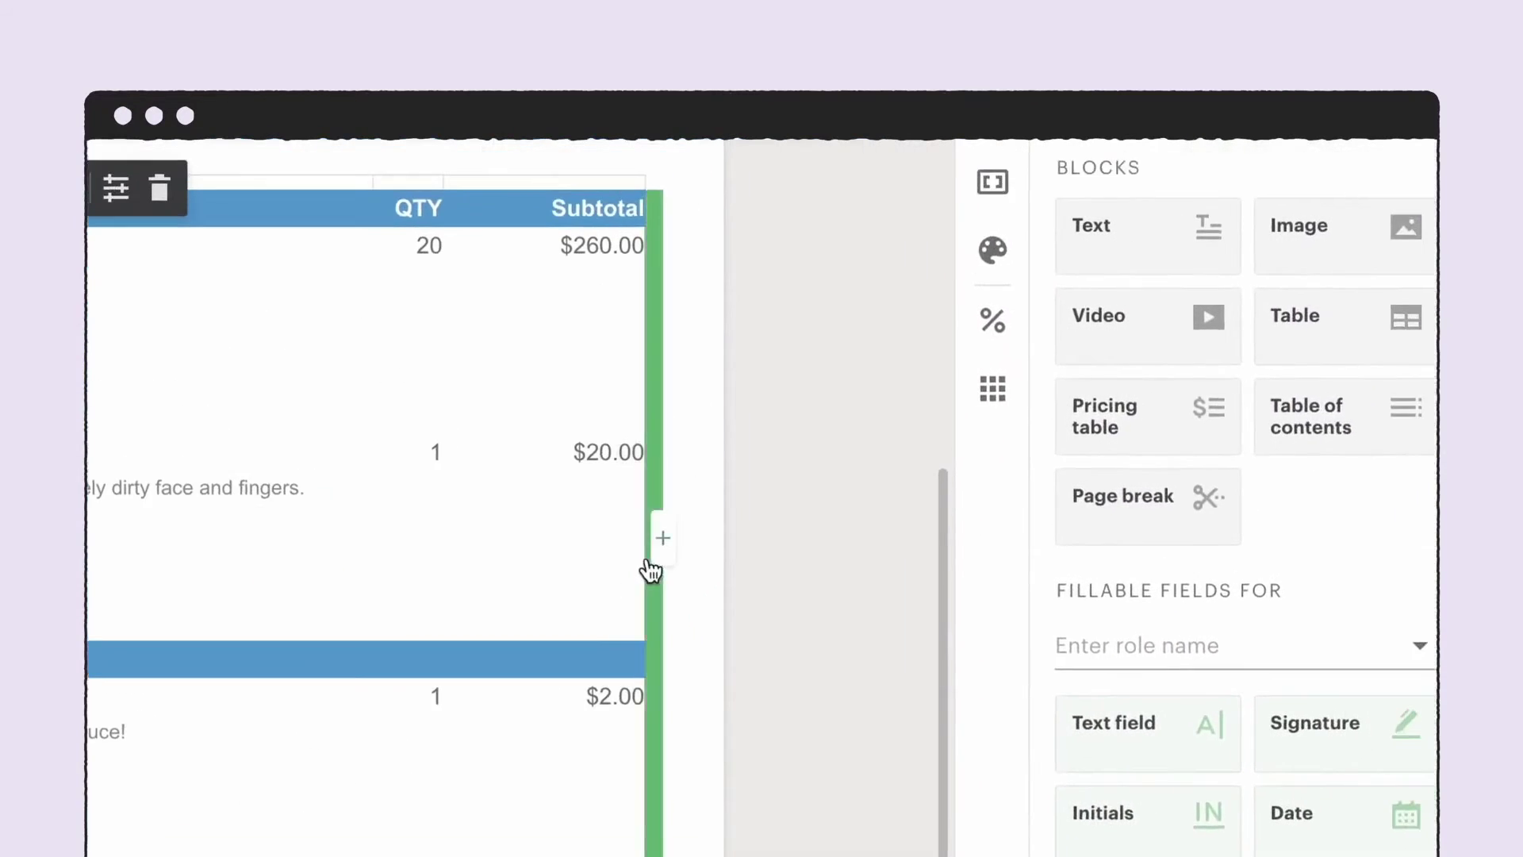
- Add a hidden Cost column and show the % Profit Margin totals
left_click(713, 511)
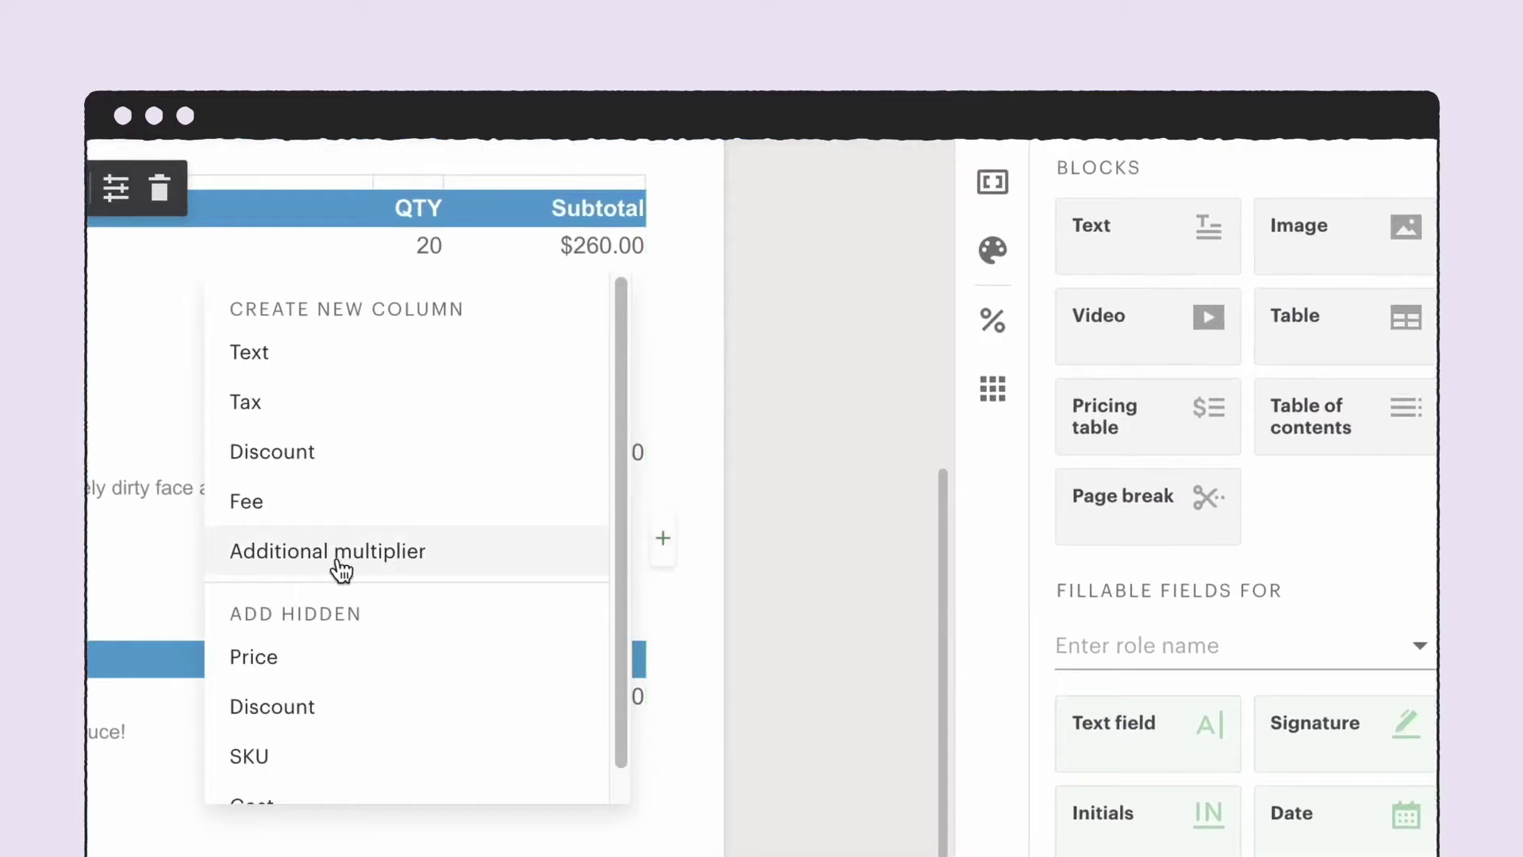
scroll(341, 569, "down", 1)
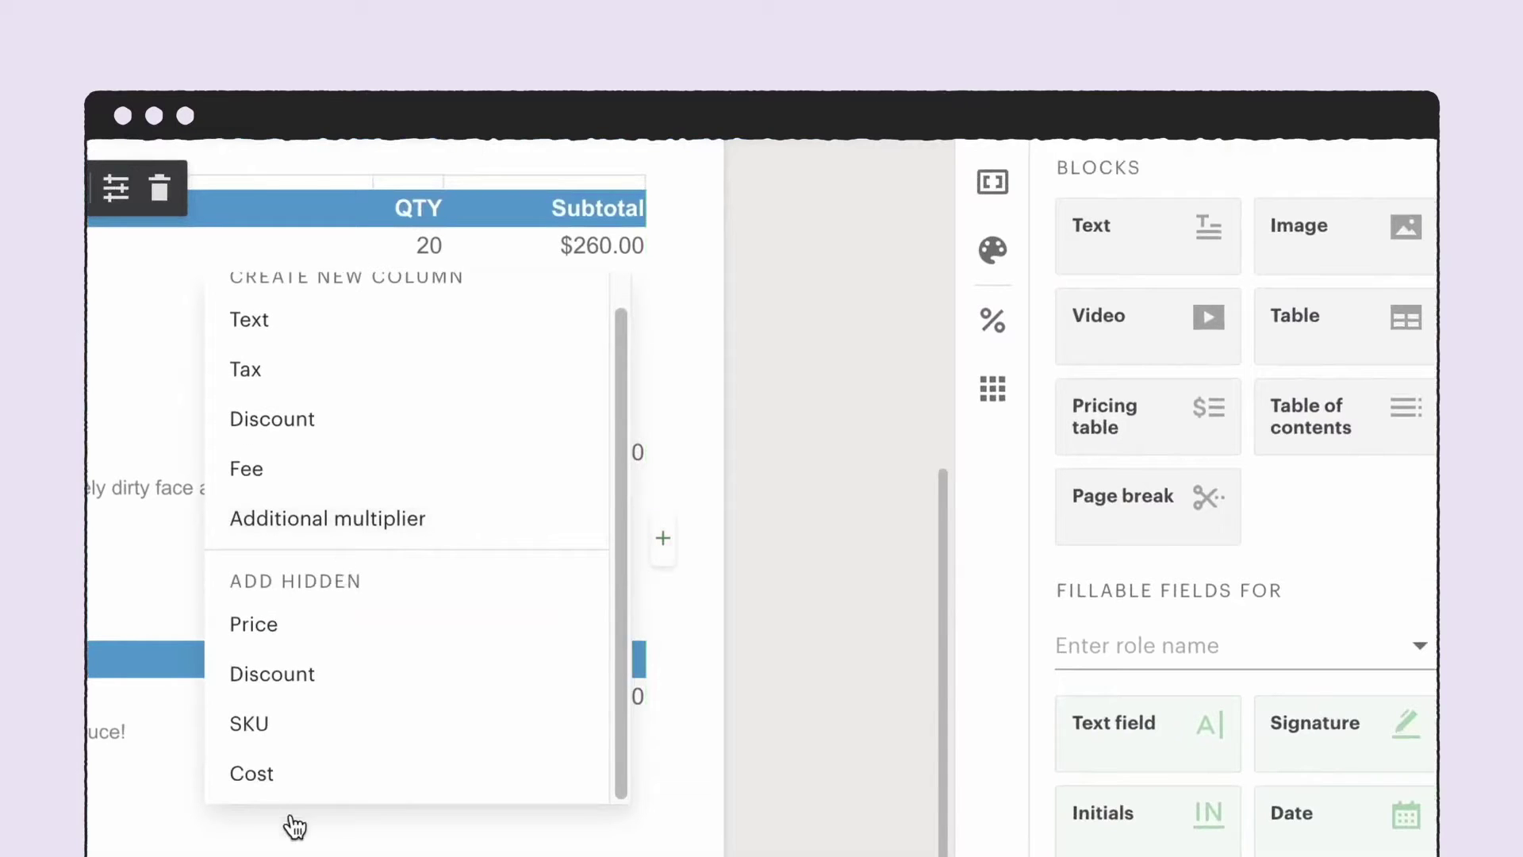
left_click(252, 773)
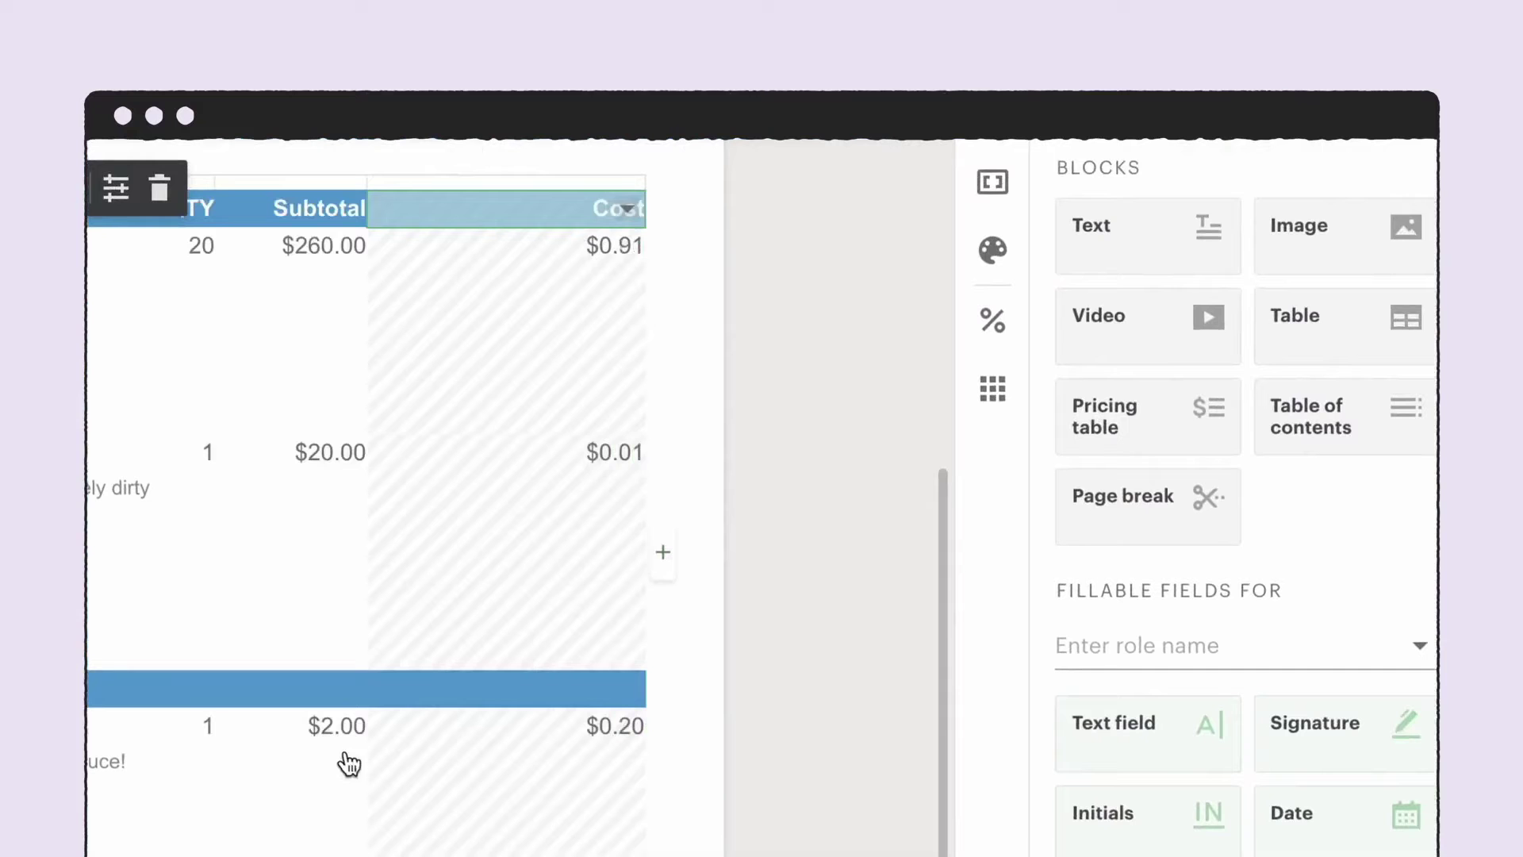
left_click(977, 339)
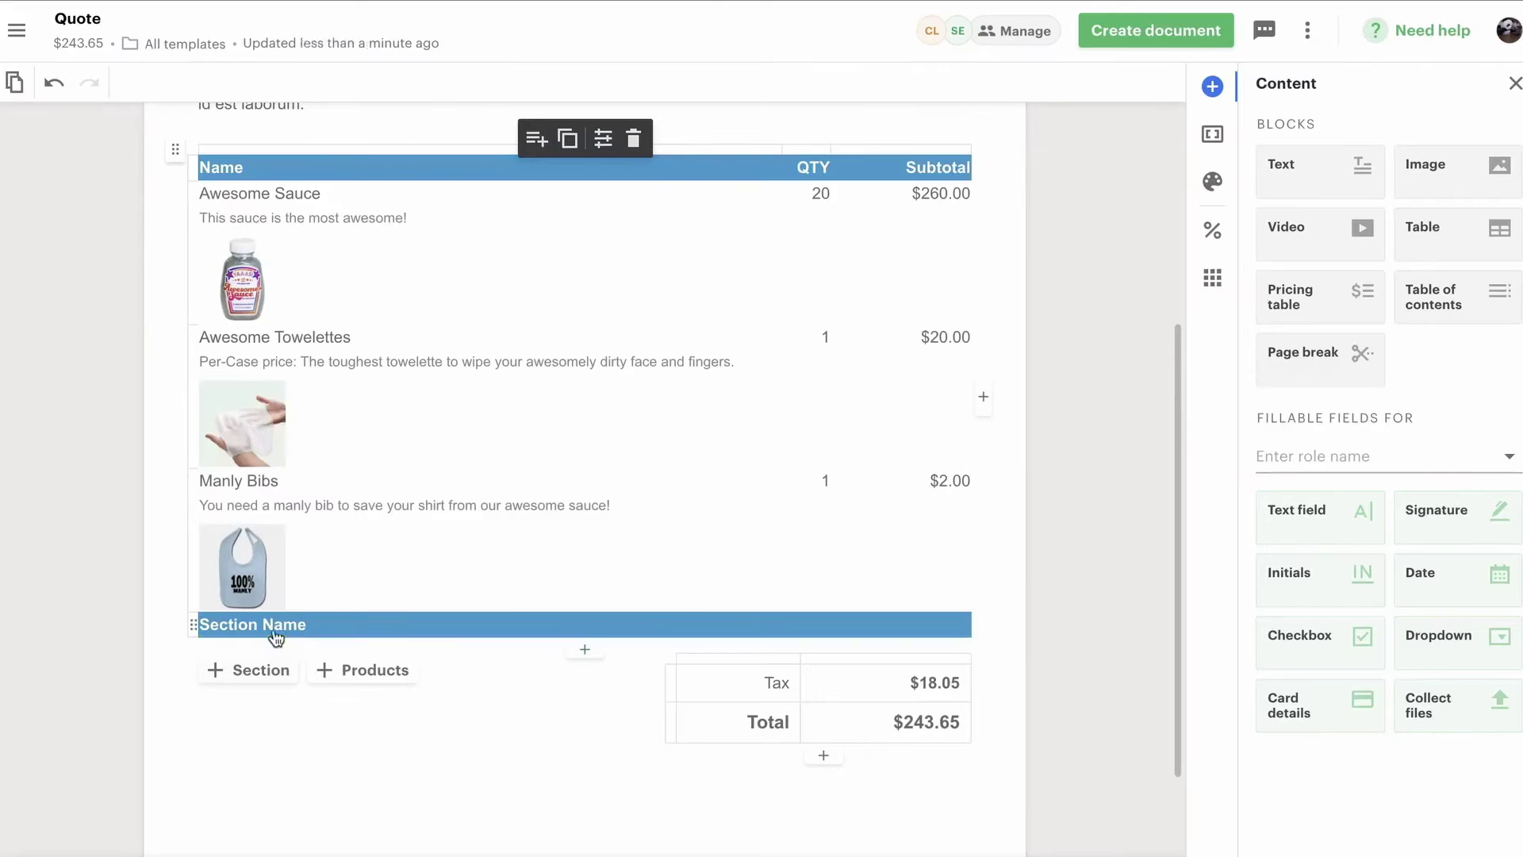
- Create an Optional section holding Manly Bibs and Awesome Towelettes, then open Keap's Sales Quotes list
type("Optional")
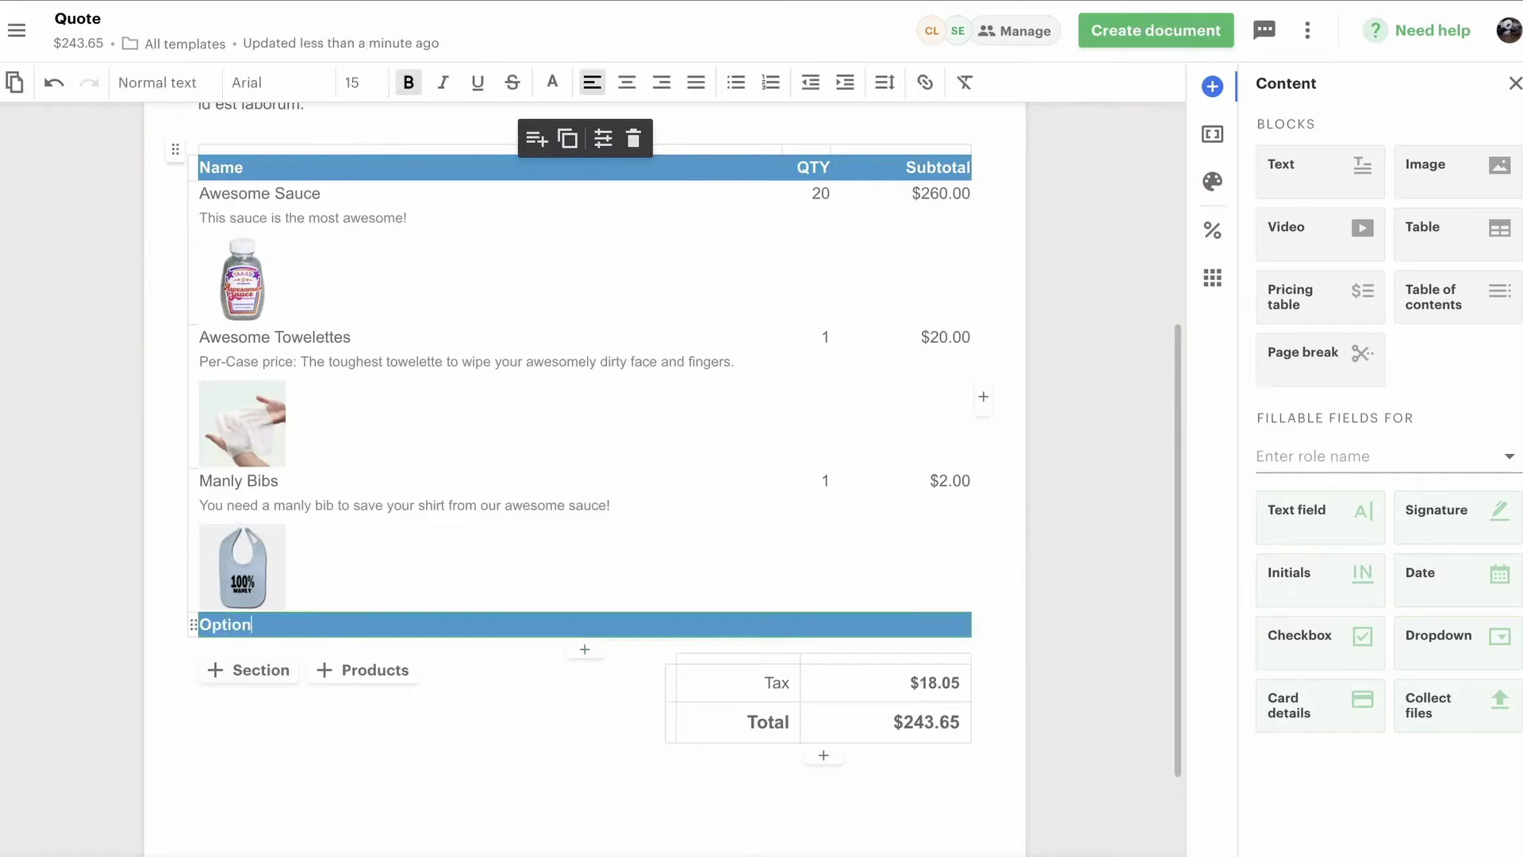
left_click(149, 615)
left_click_drag(184, 544, 189, 652)
left_click_drag(194, 397, 191, 587)
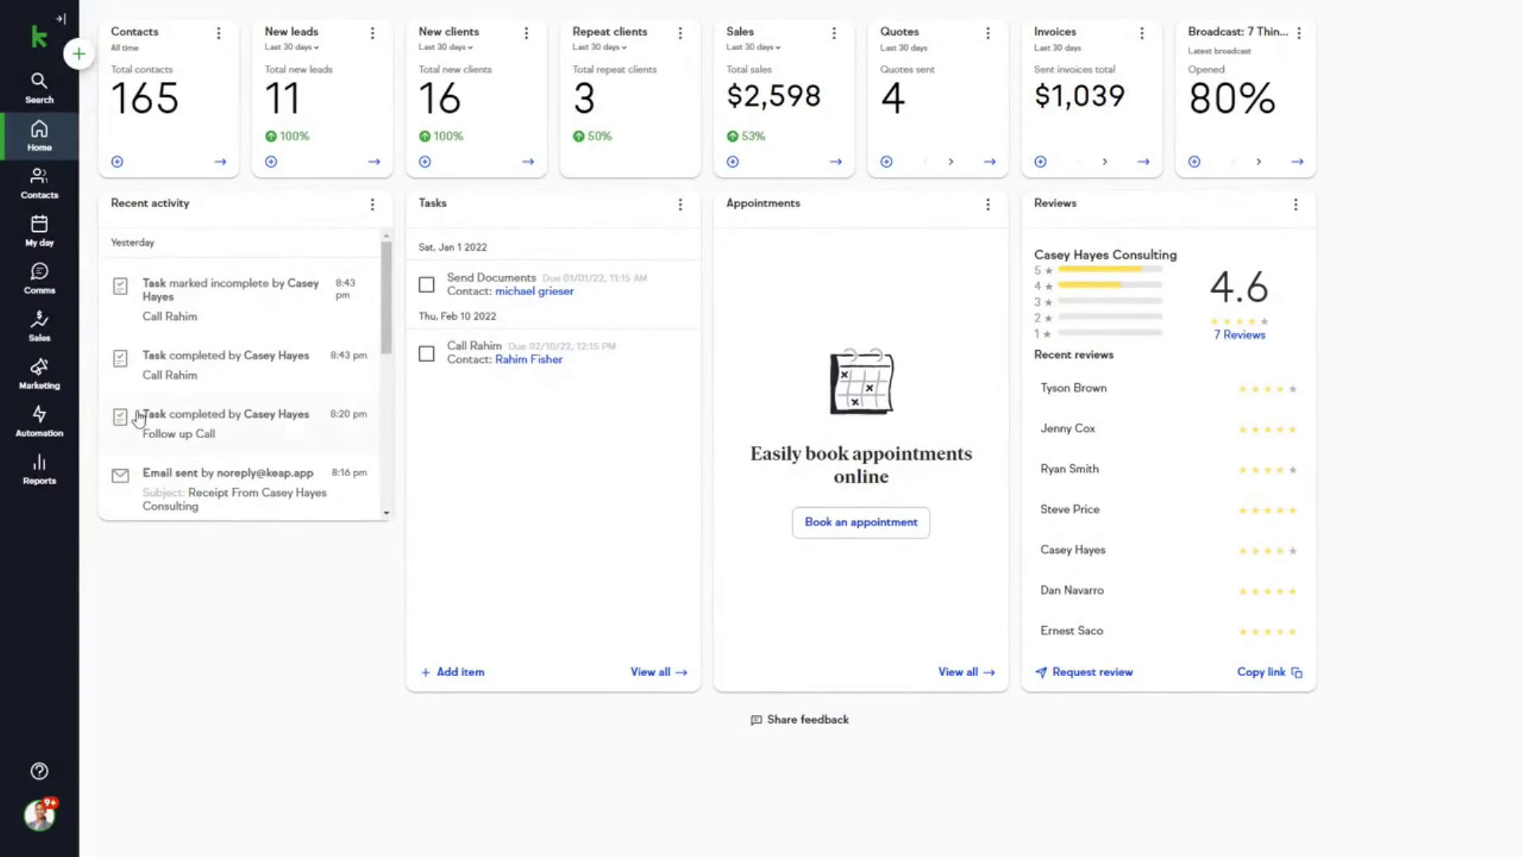
left_click(39, 325)
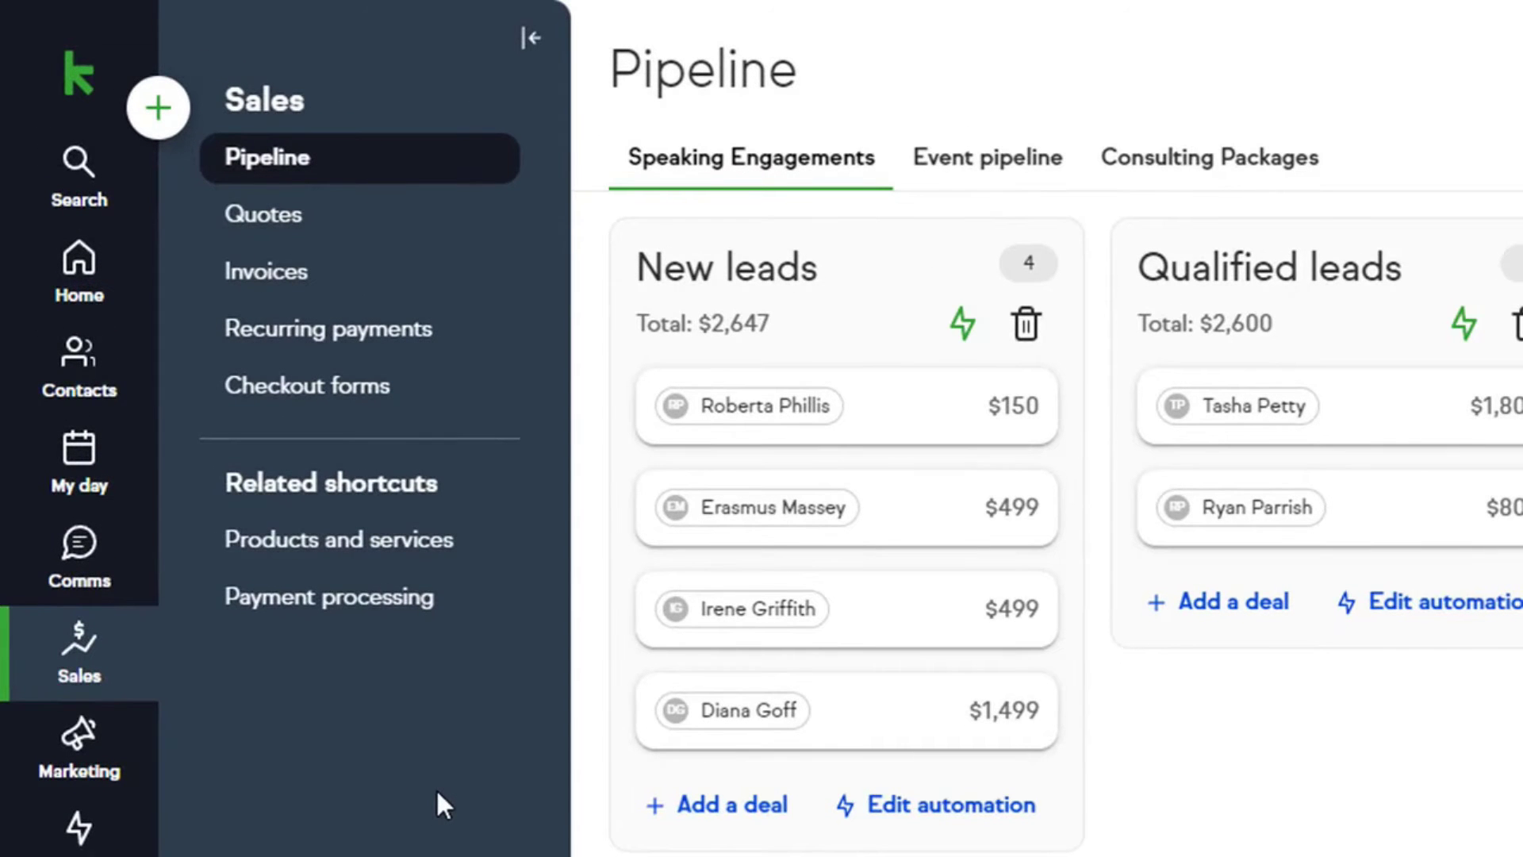
left_click(349, 214)
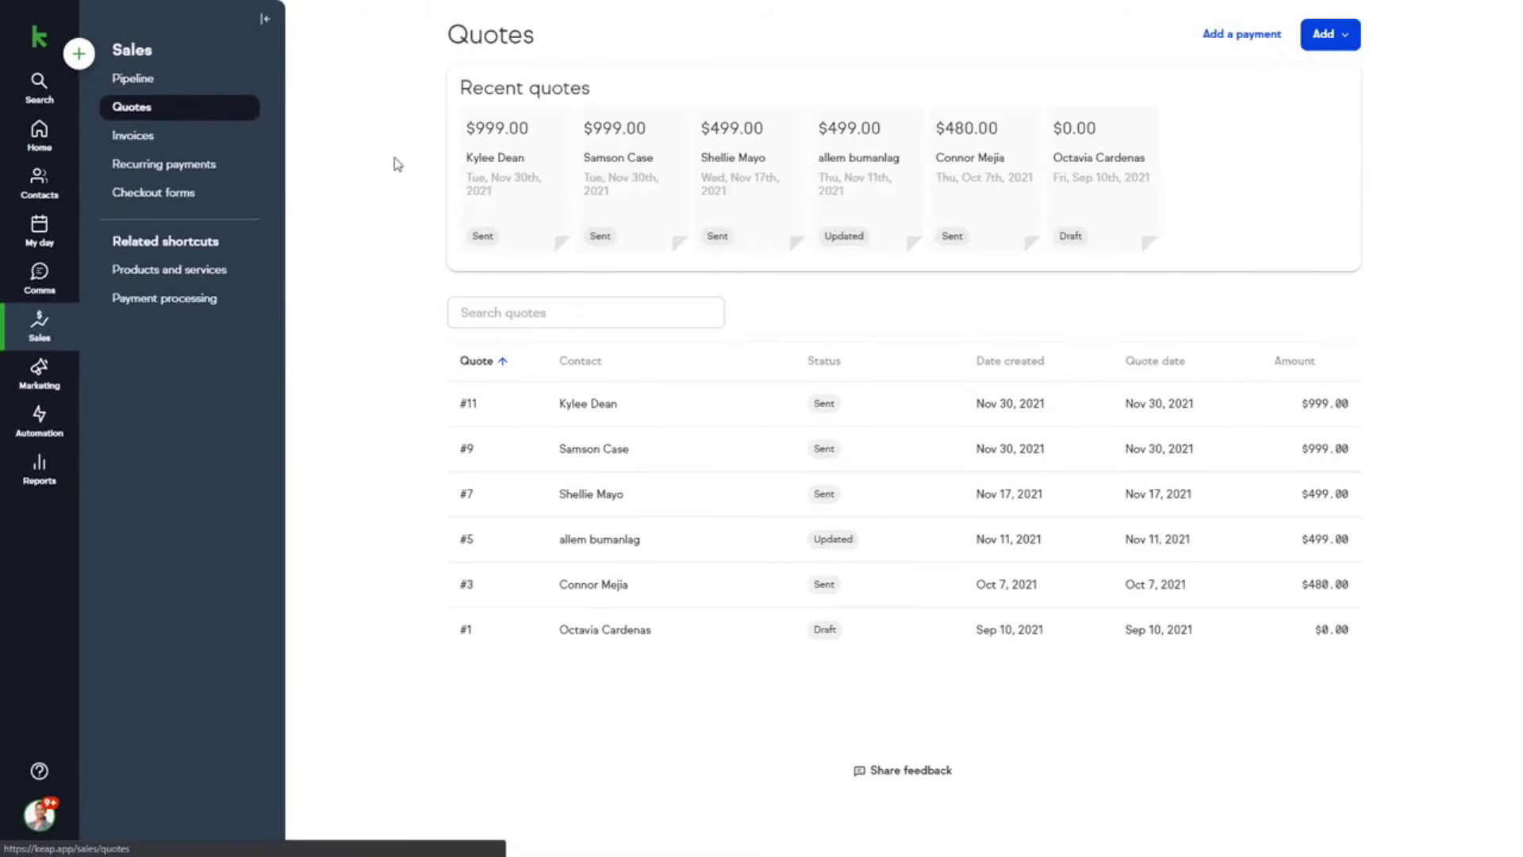
- Look over quote #11 and close it
left_click(778, 410)
scroll(781, 411, "down", 2)
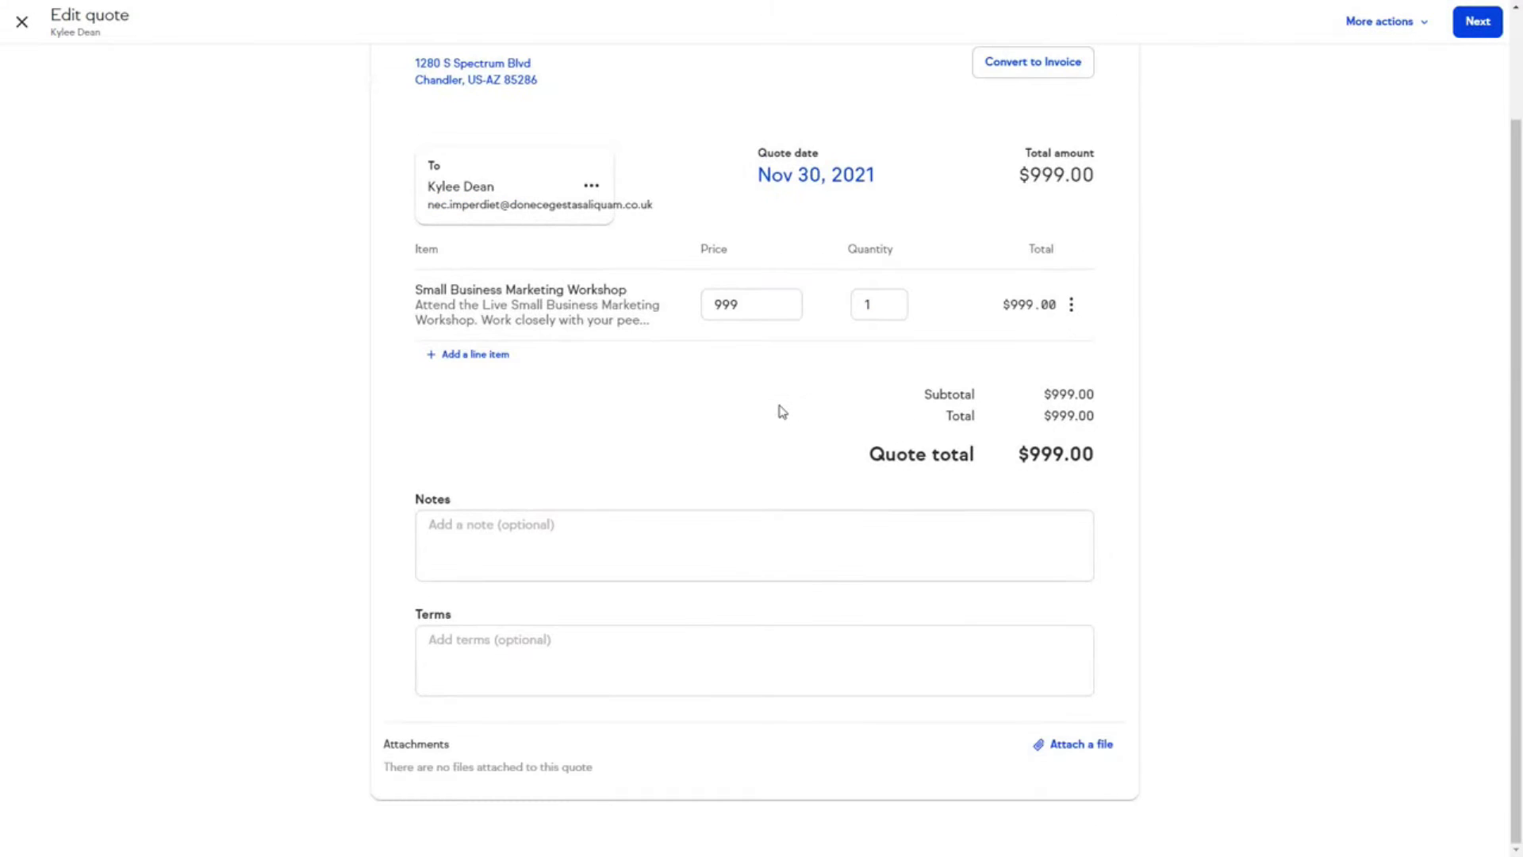
scroll(745, 361, "up", 2)
left_click(21, 21)
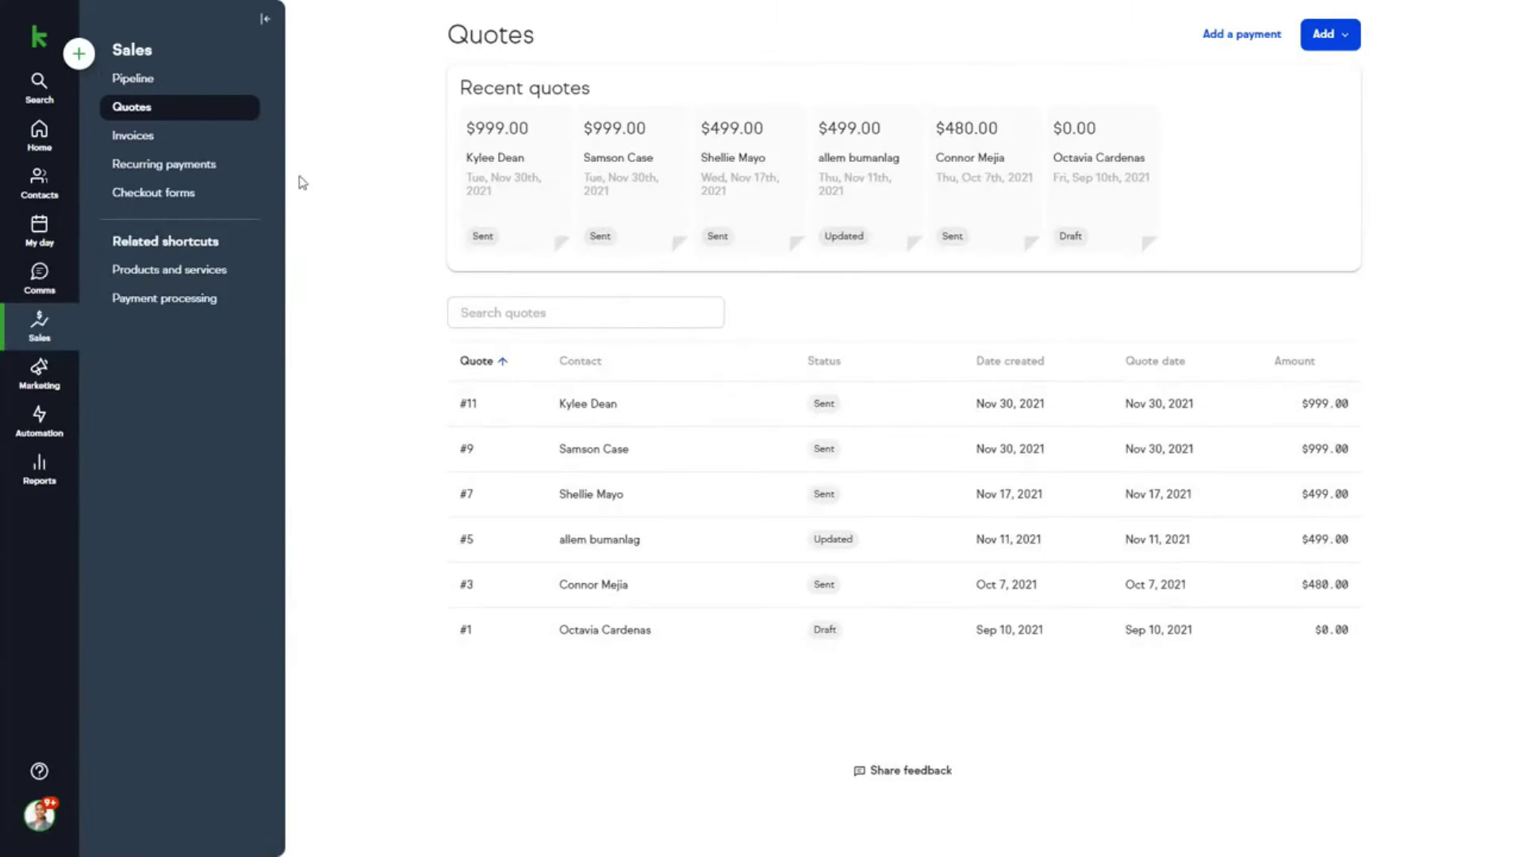
- Look over the first invoice in Invoices, then show the Recurring payments list
left_click(133, 135)
left_click(628, 568)
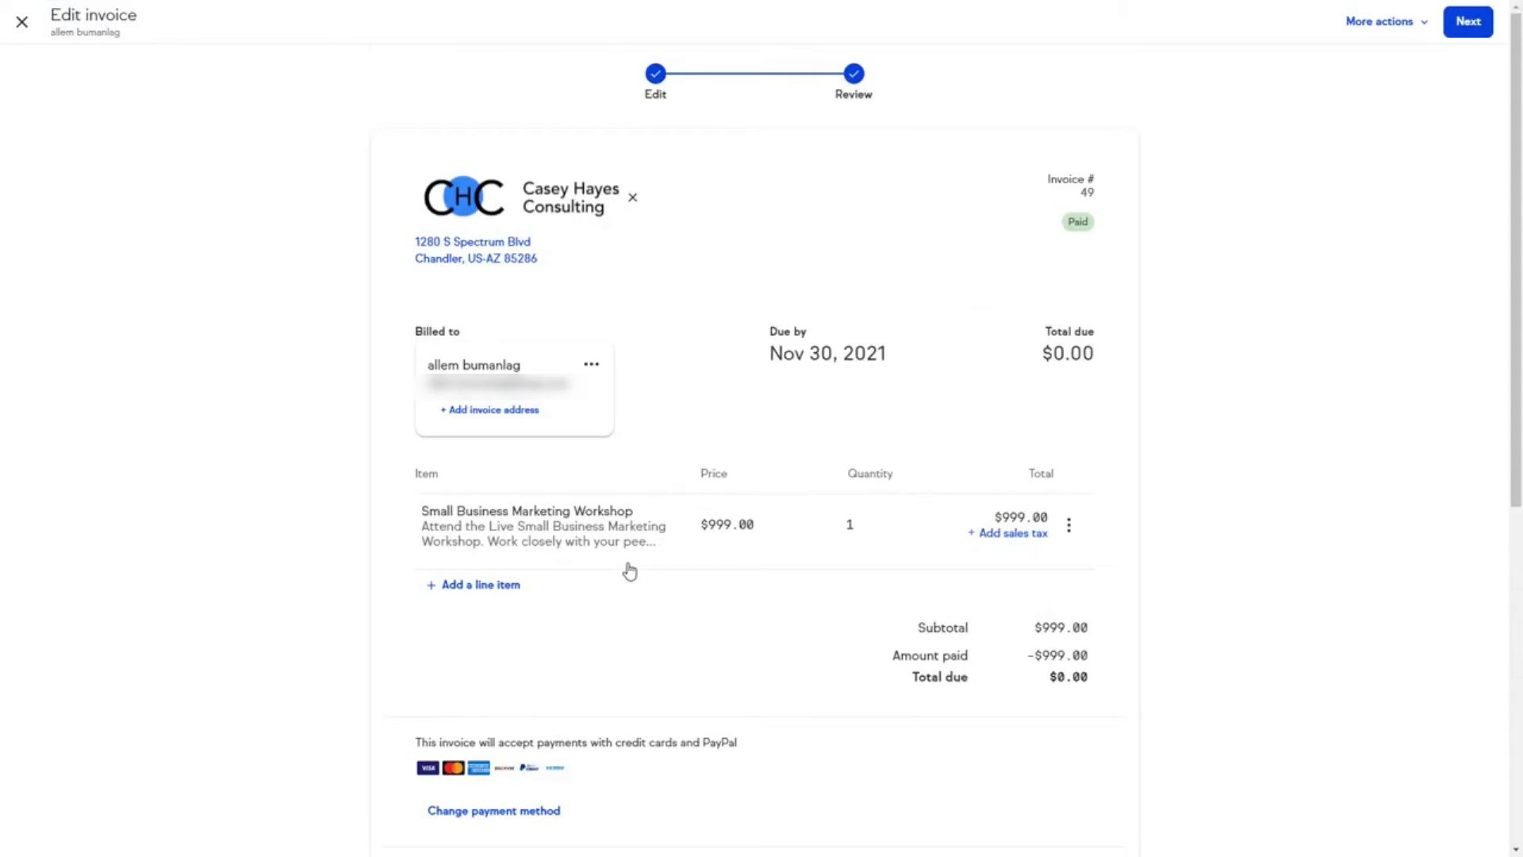
scroll(629, 570, "down", 5)
scroll(627, 568, "up", 5)
left_click(22, 21)
left_click(164, 163)
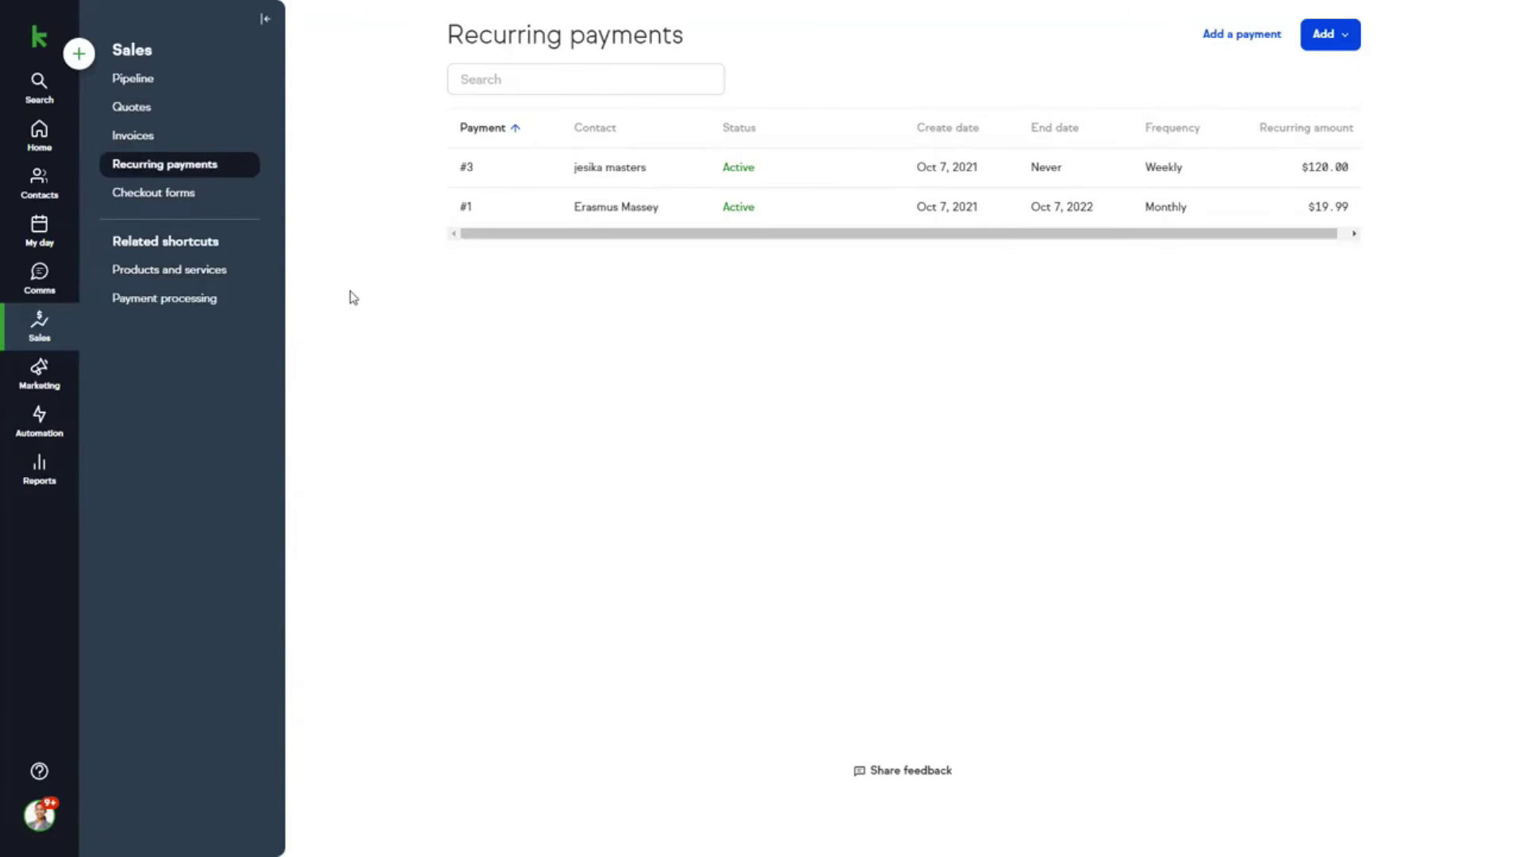
- Check the weekly recurring payment's details, then go to the checkout forms for the Small Business Workshop
left_click(623, 168)
scroll(640, 335, "down", 1)
scroll(641, 335, "up", 1)
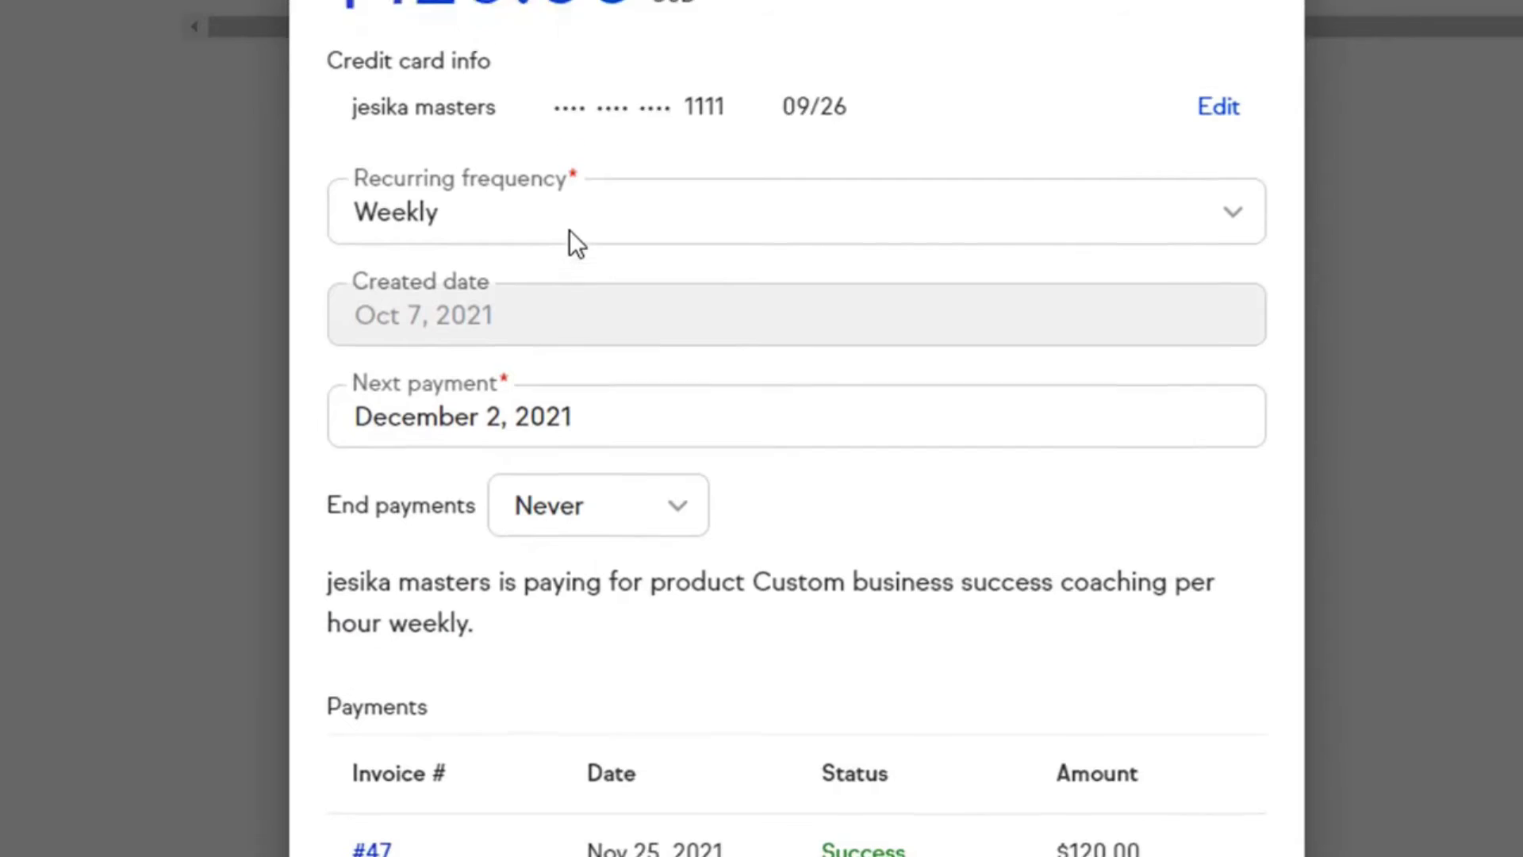
scroll(569, 230, "up", 1)
left_click(523, 49)
left_click(219, 194)
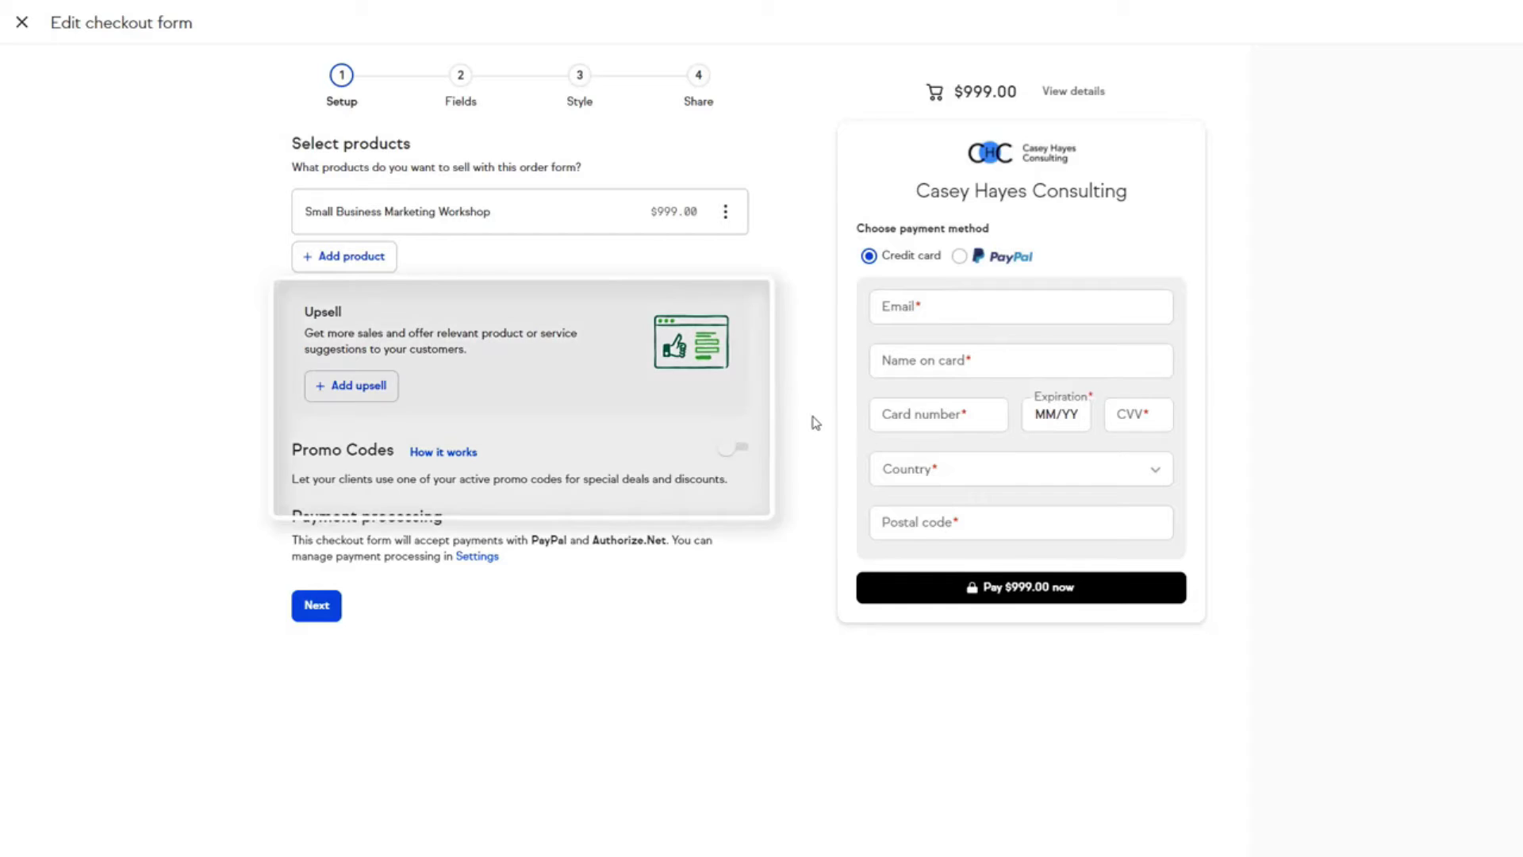
- Turn on promo codes for the workshop form and step through Fields, Style and Share to the website embed code
left_click(734, 446)
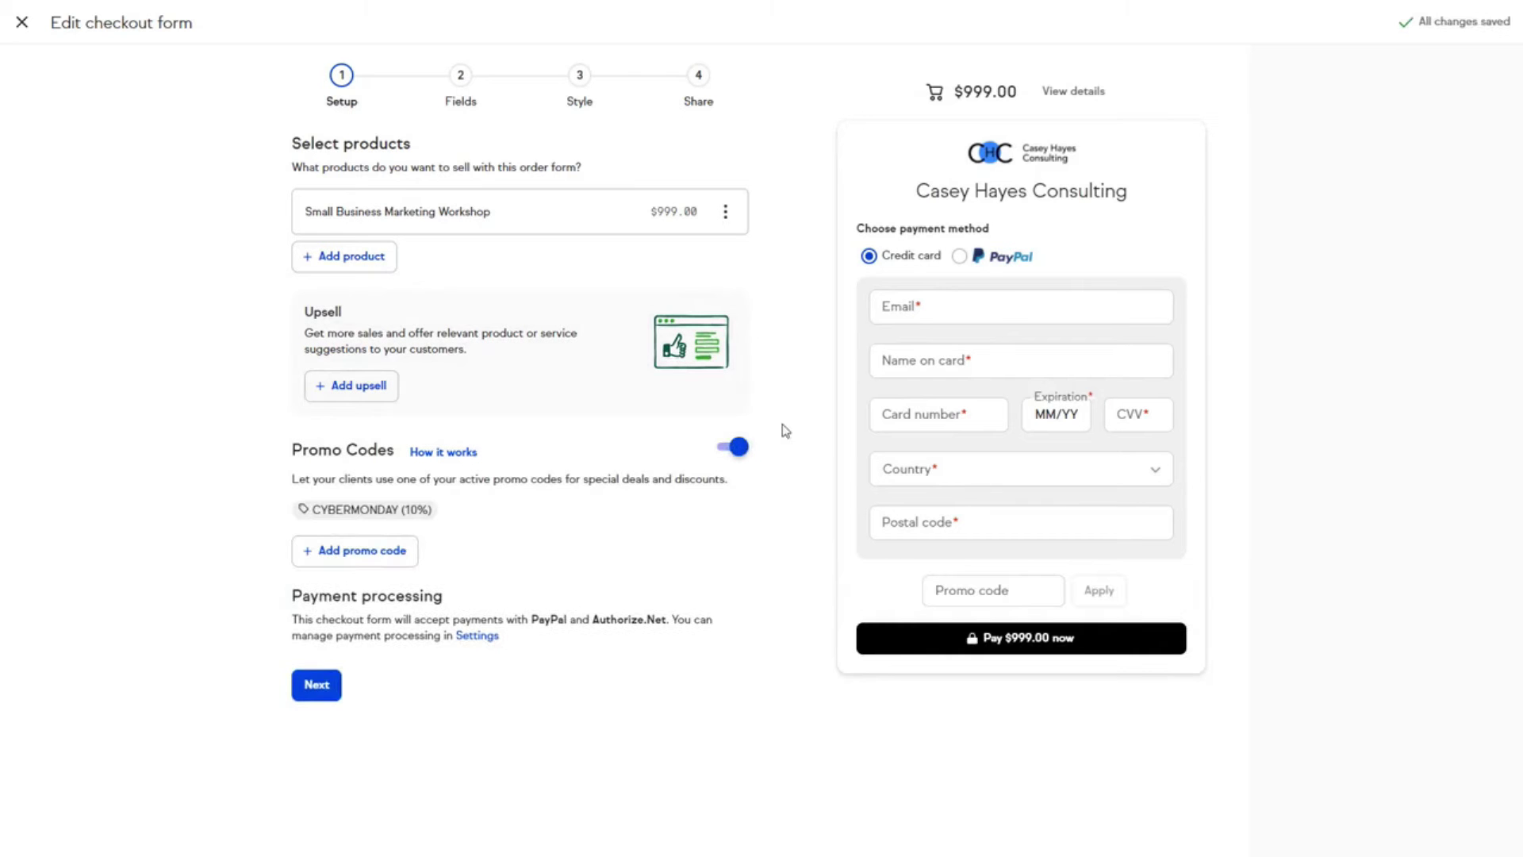
left_click(466, 79)
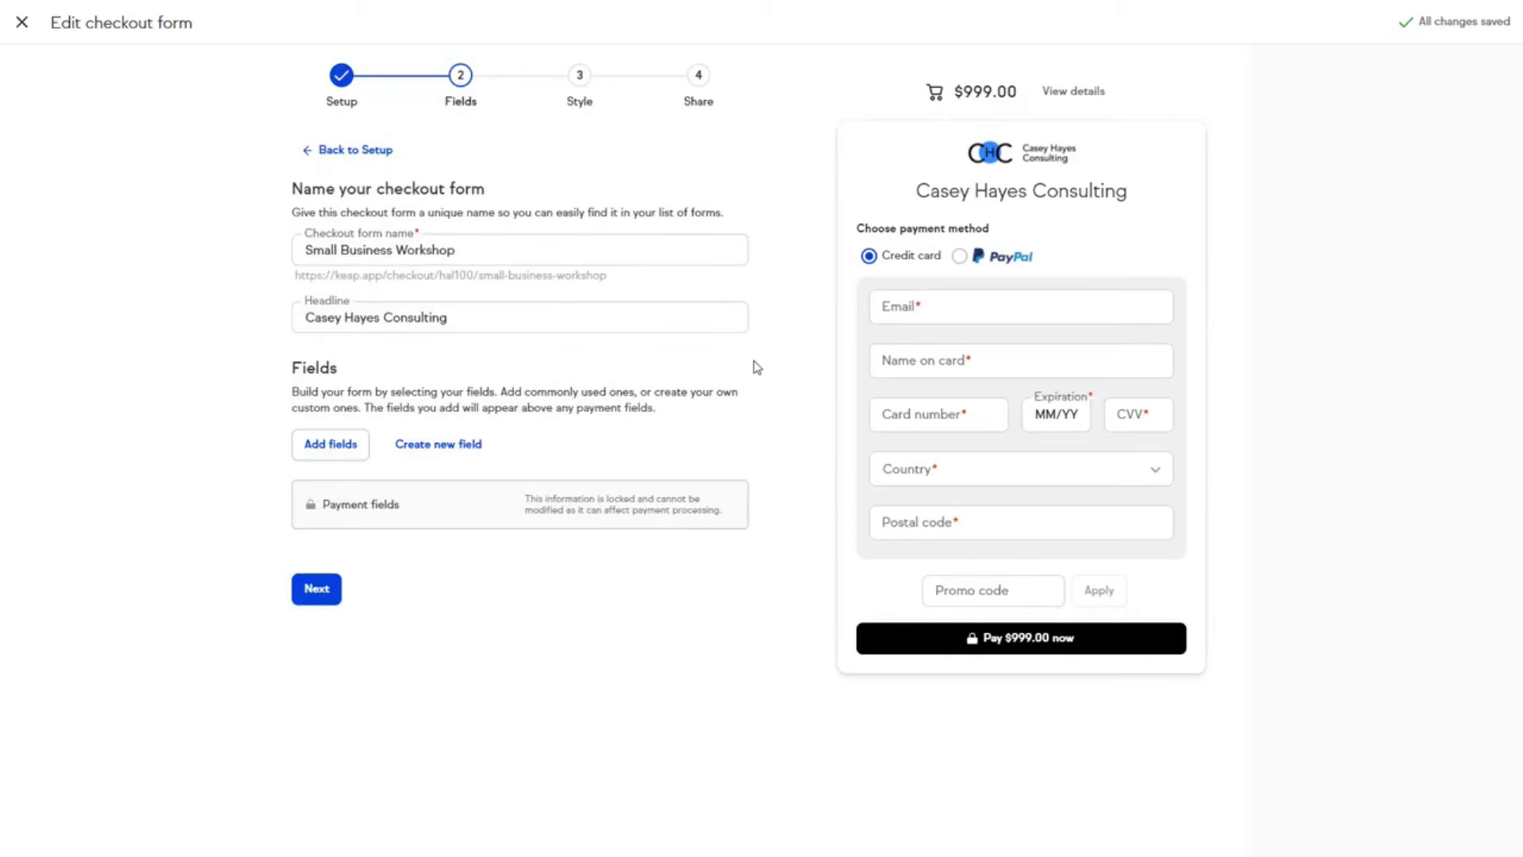
left_click(579, 76)
left_click(705, 101)
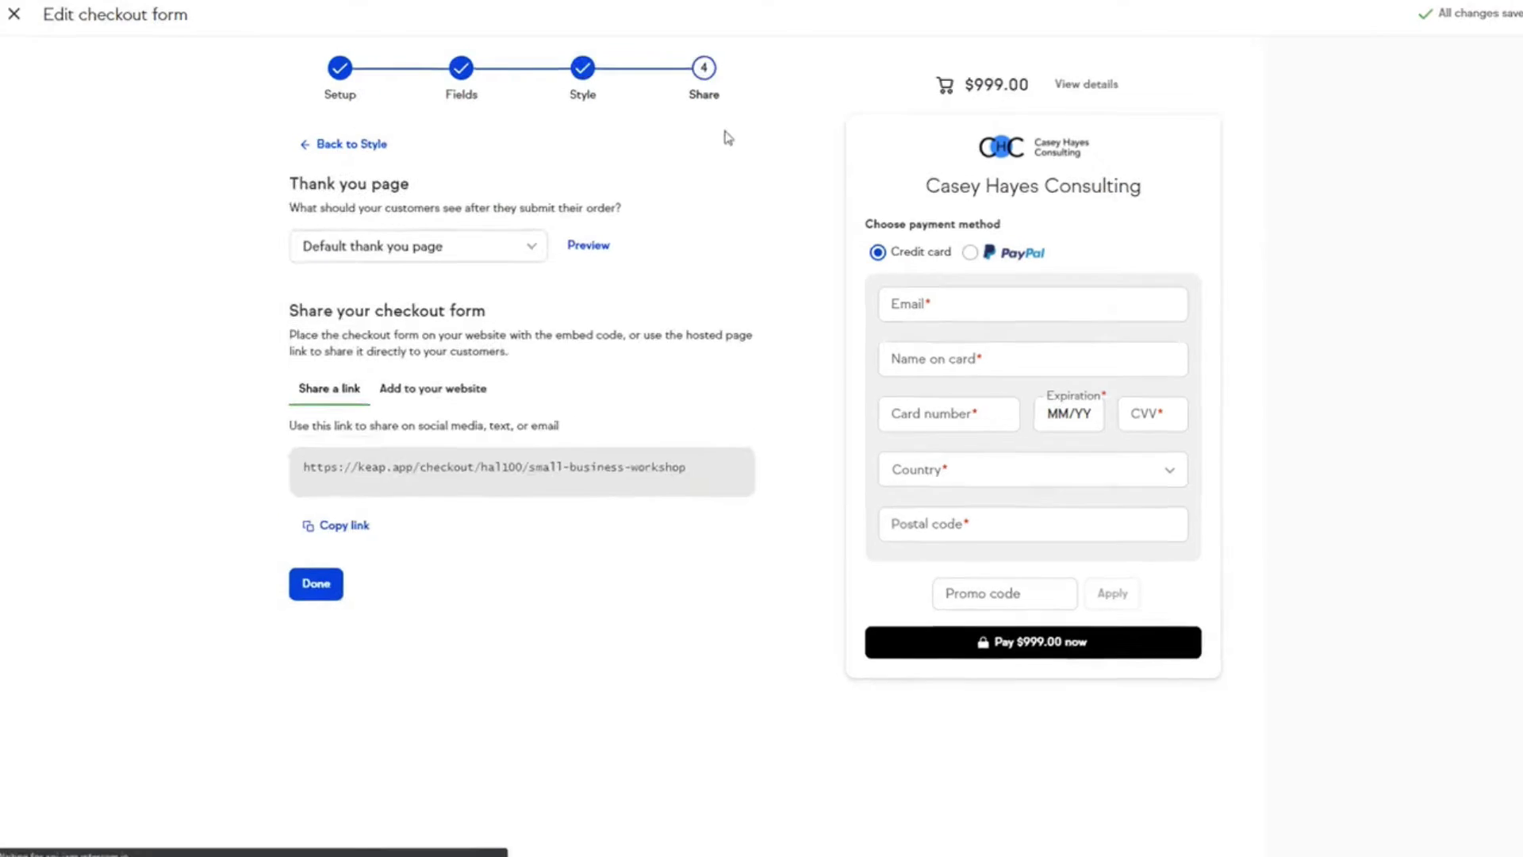
left_click(456, 389)
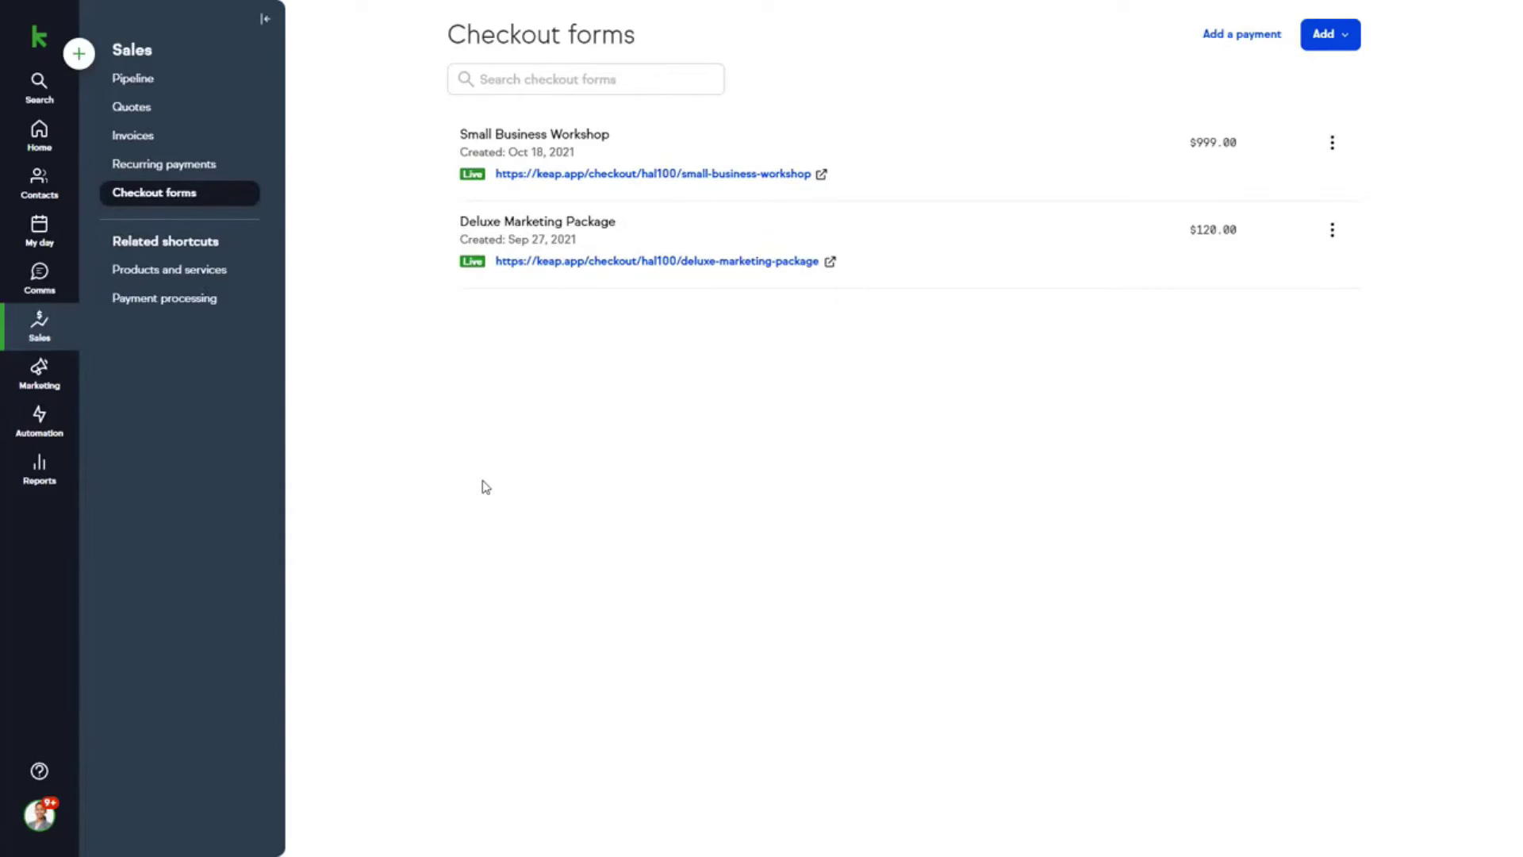
- Review the $150 deal on the pipeline board and drag it from New leads into Qualified leads
left_click(184, 82)
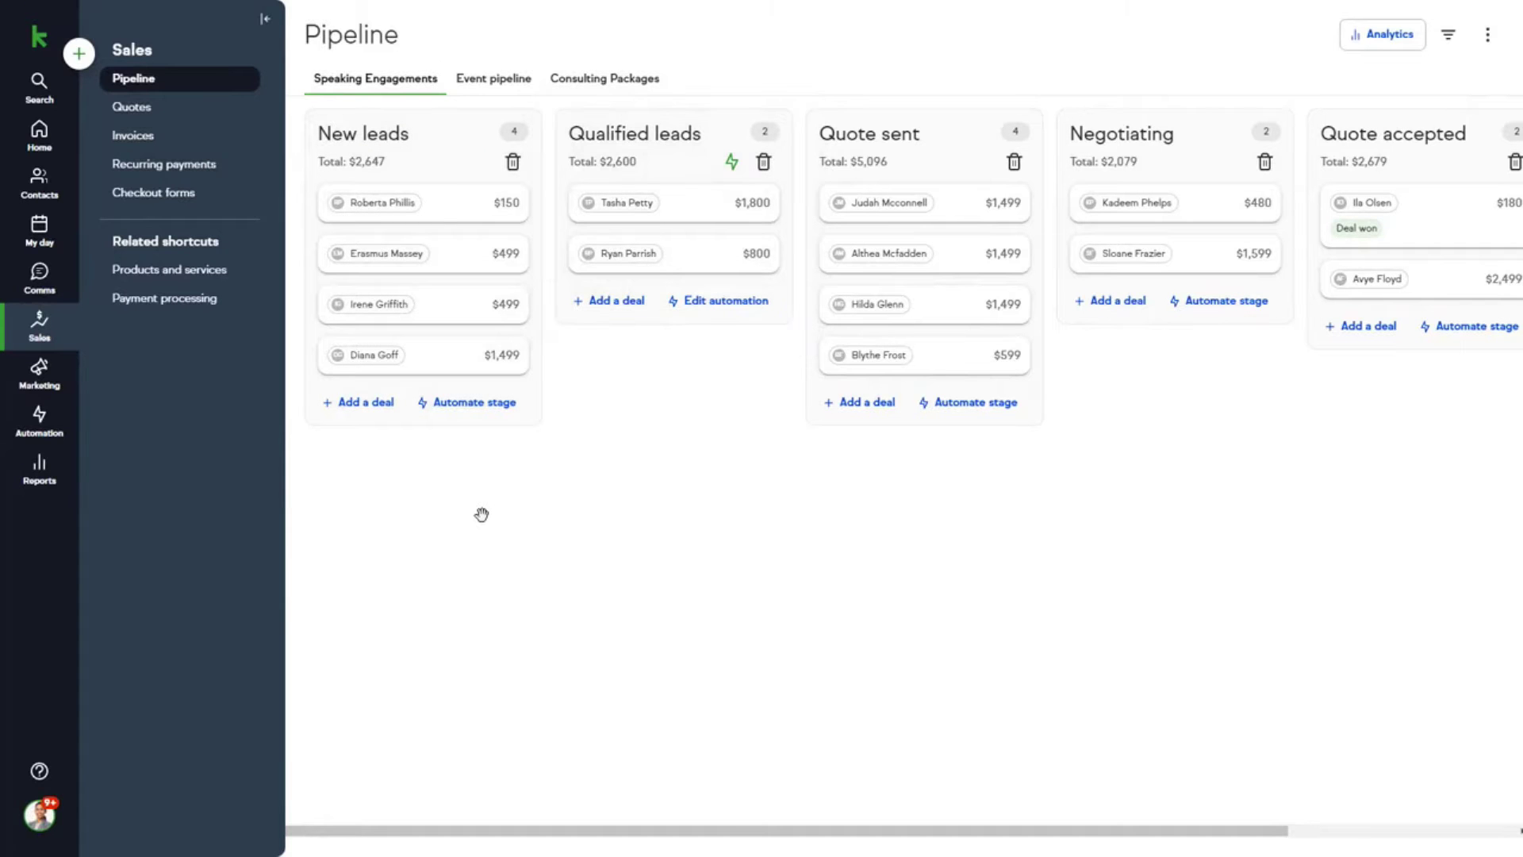
left_click(443, 207)
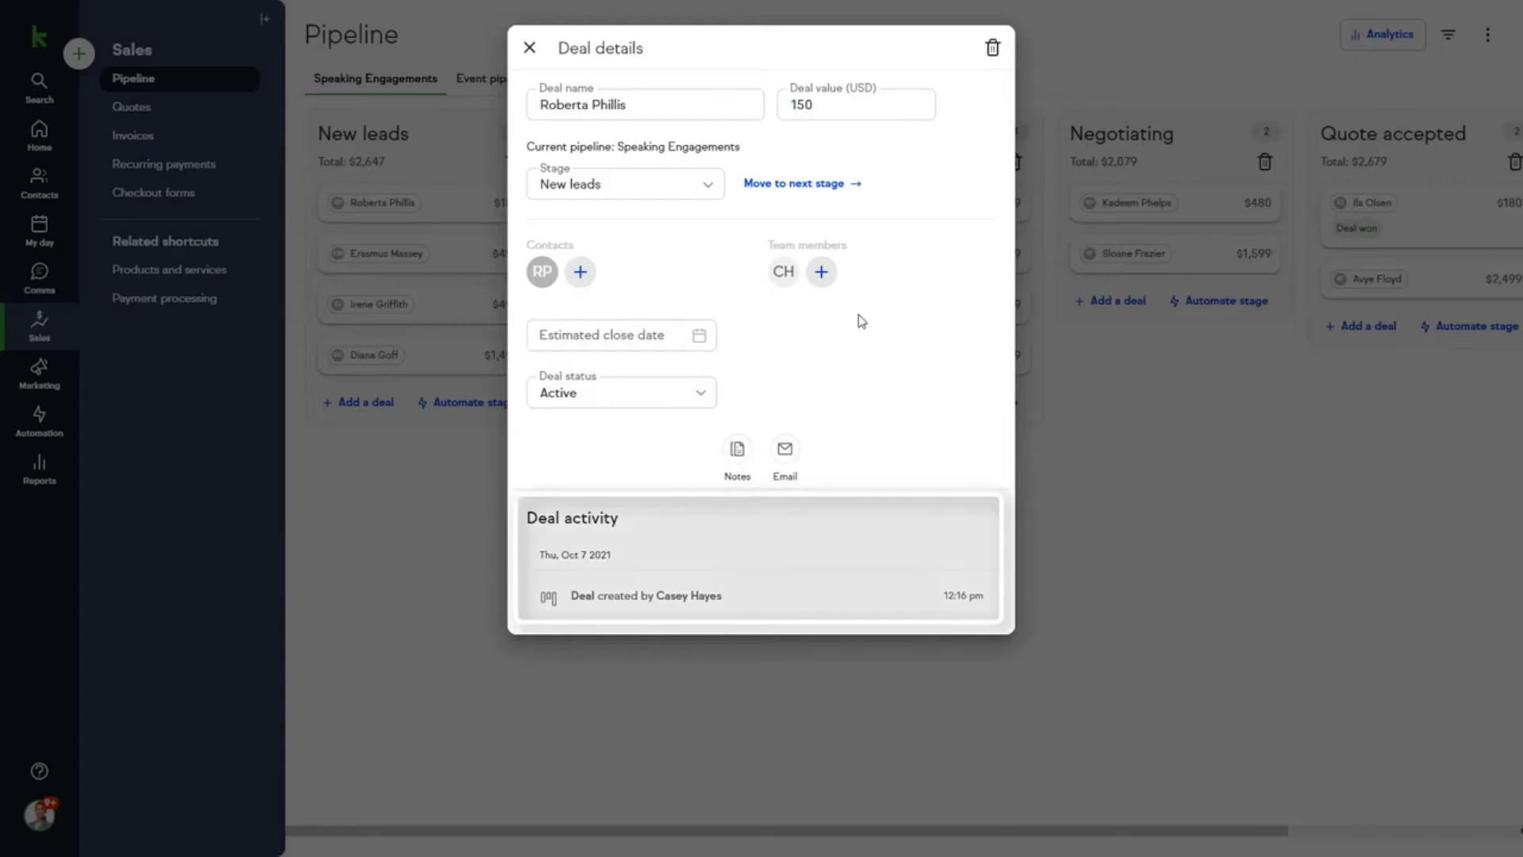
left_click(529, 48)
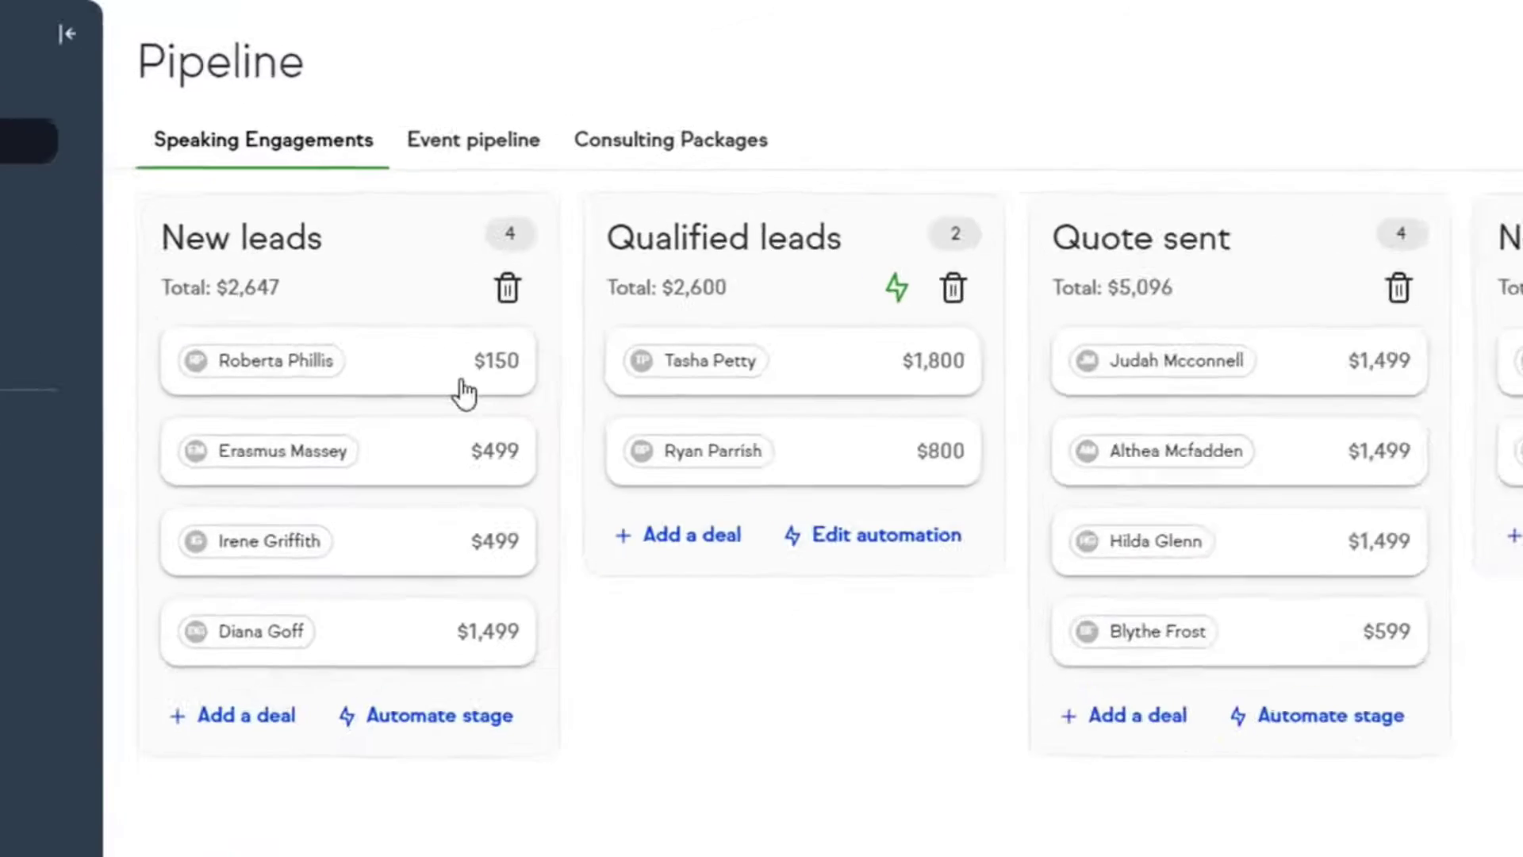
left_click_drag(488, 211, 712, 209)
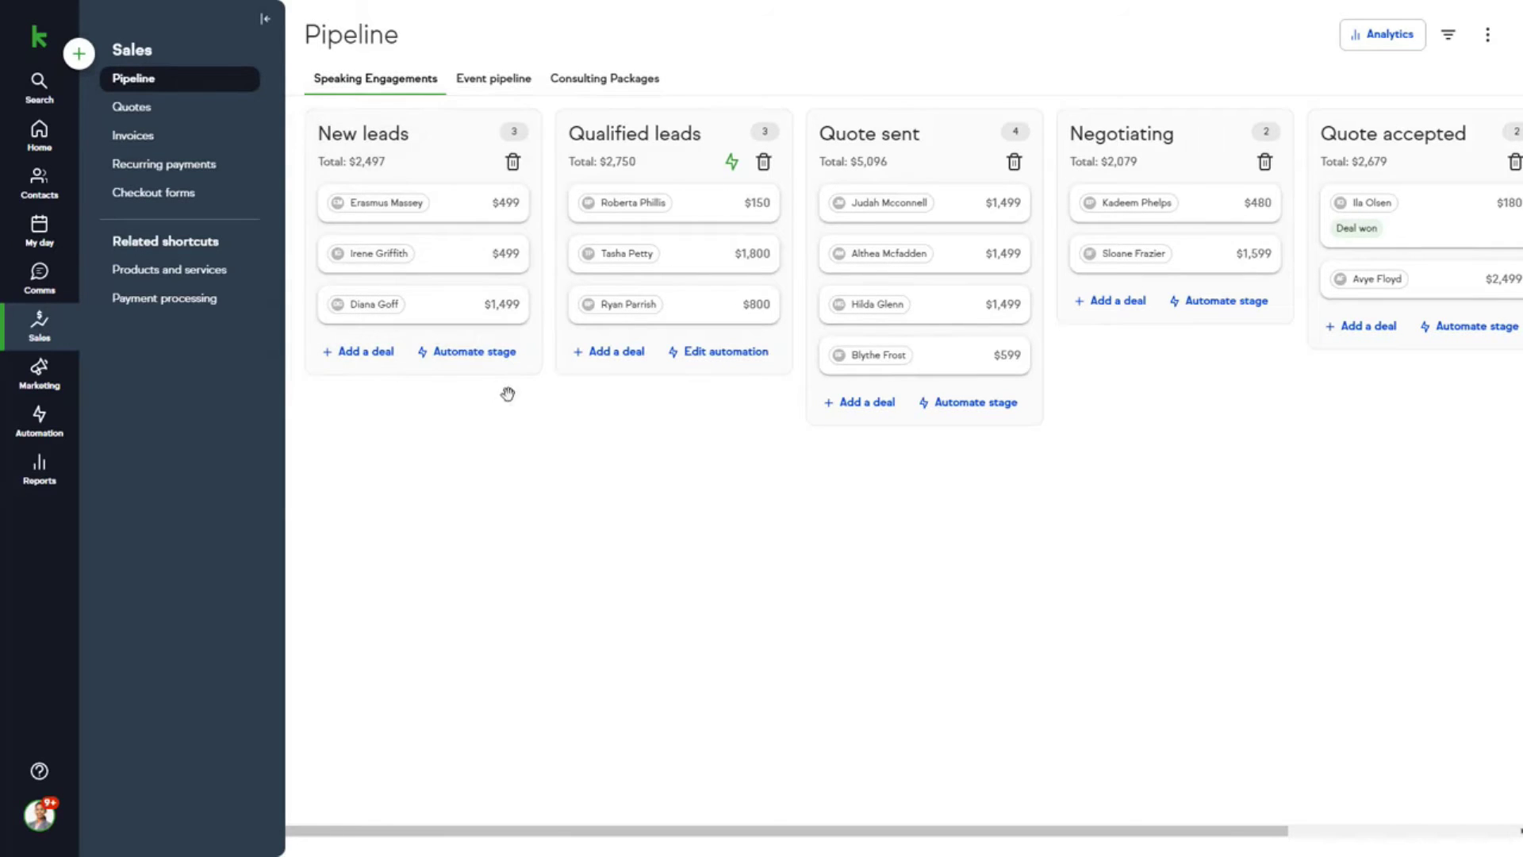
left_click(475, 352)
- Publish a New leads stage automation whose action sends a chosen email template
left_click(1301, 265)
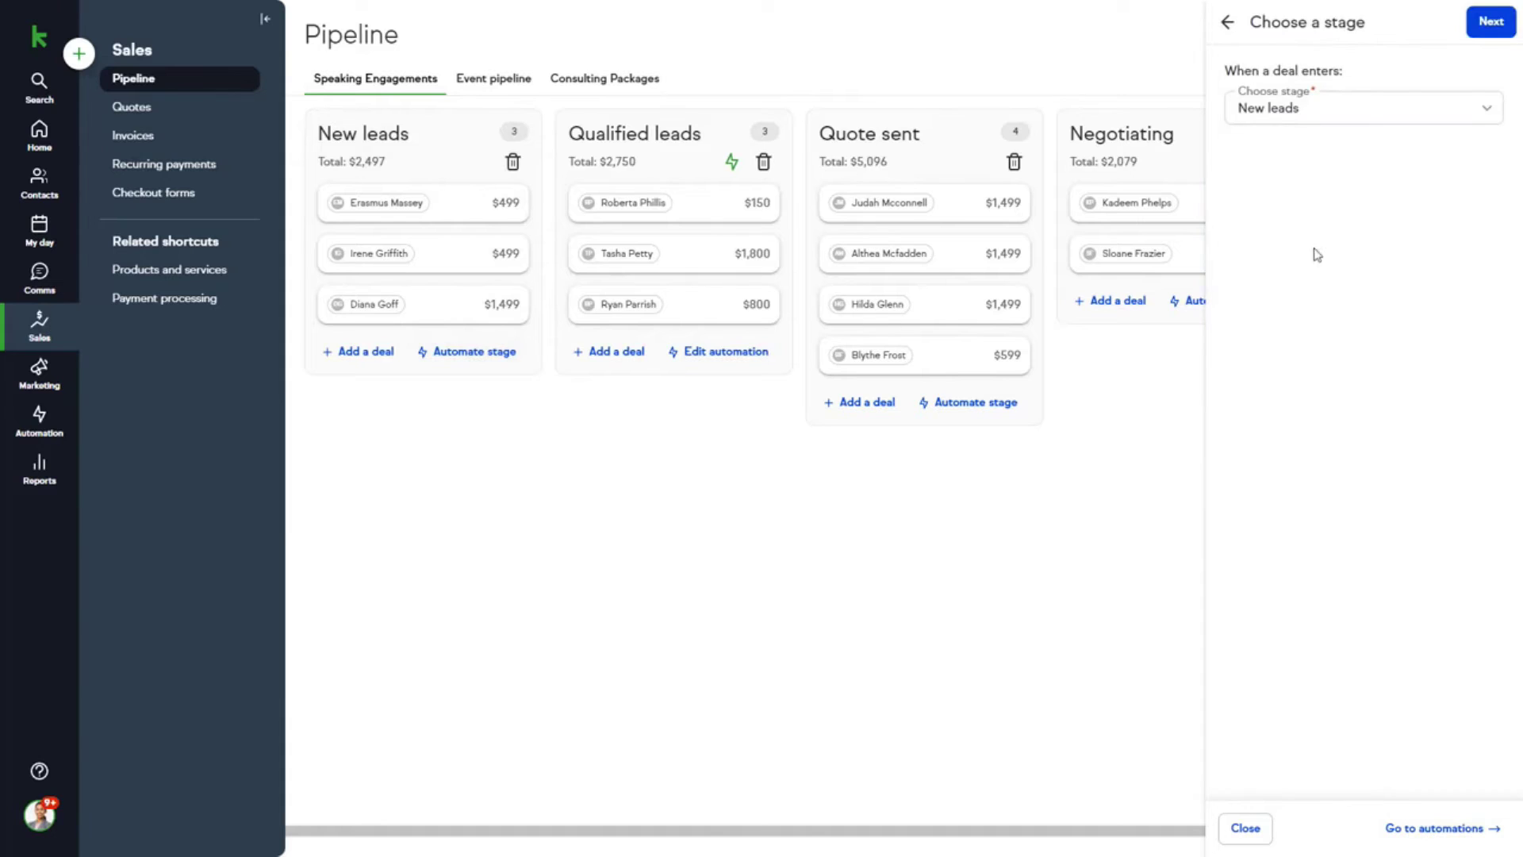
left_click(1490, 21)
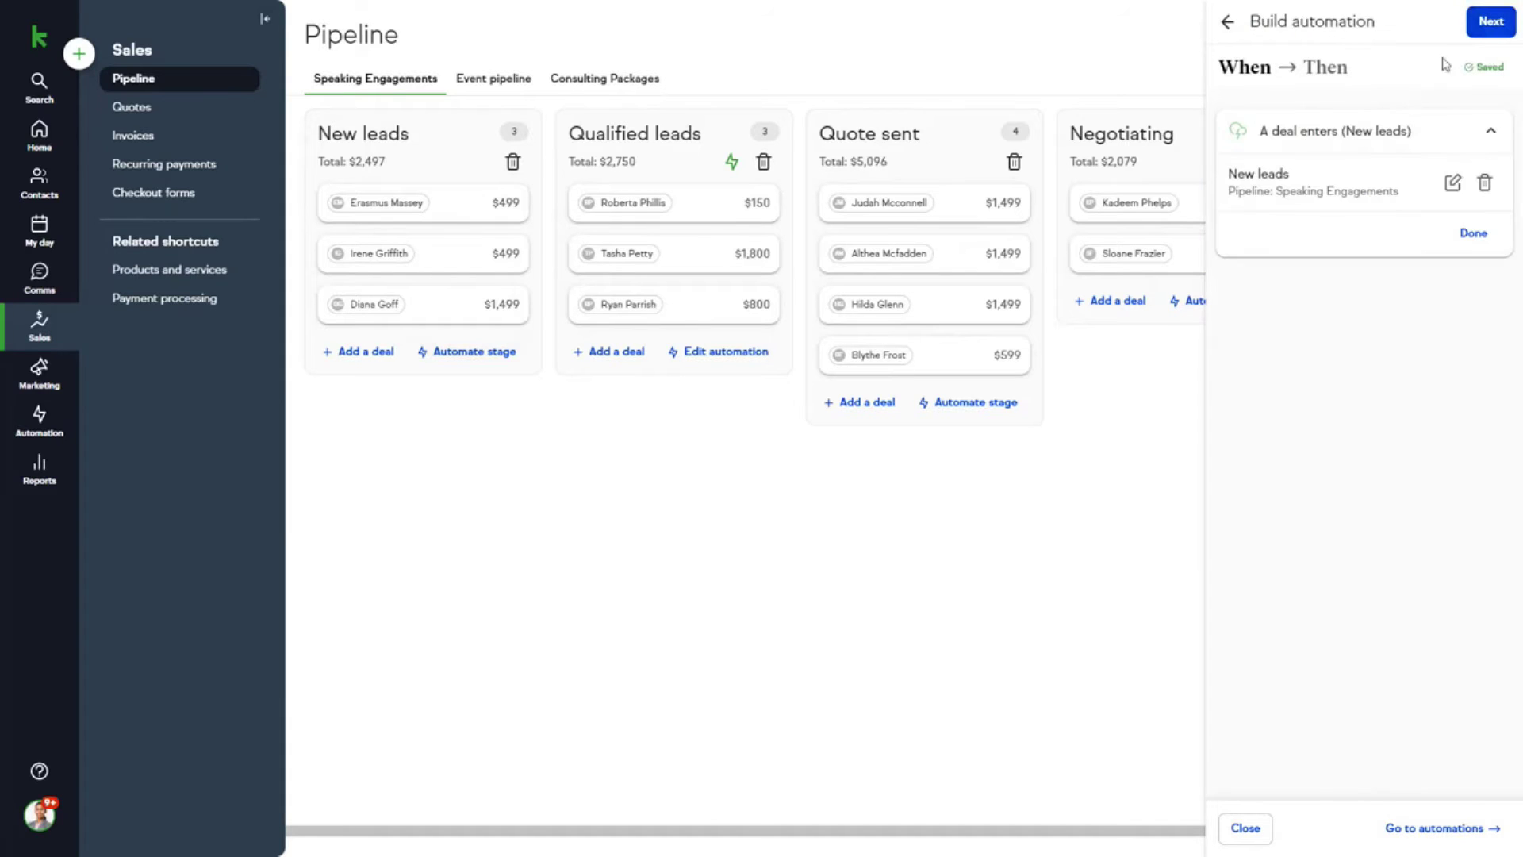
left_click(1468, 231)
left_click(1314, 261)
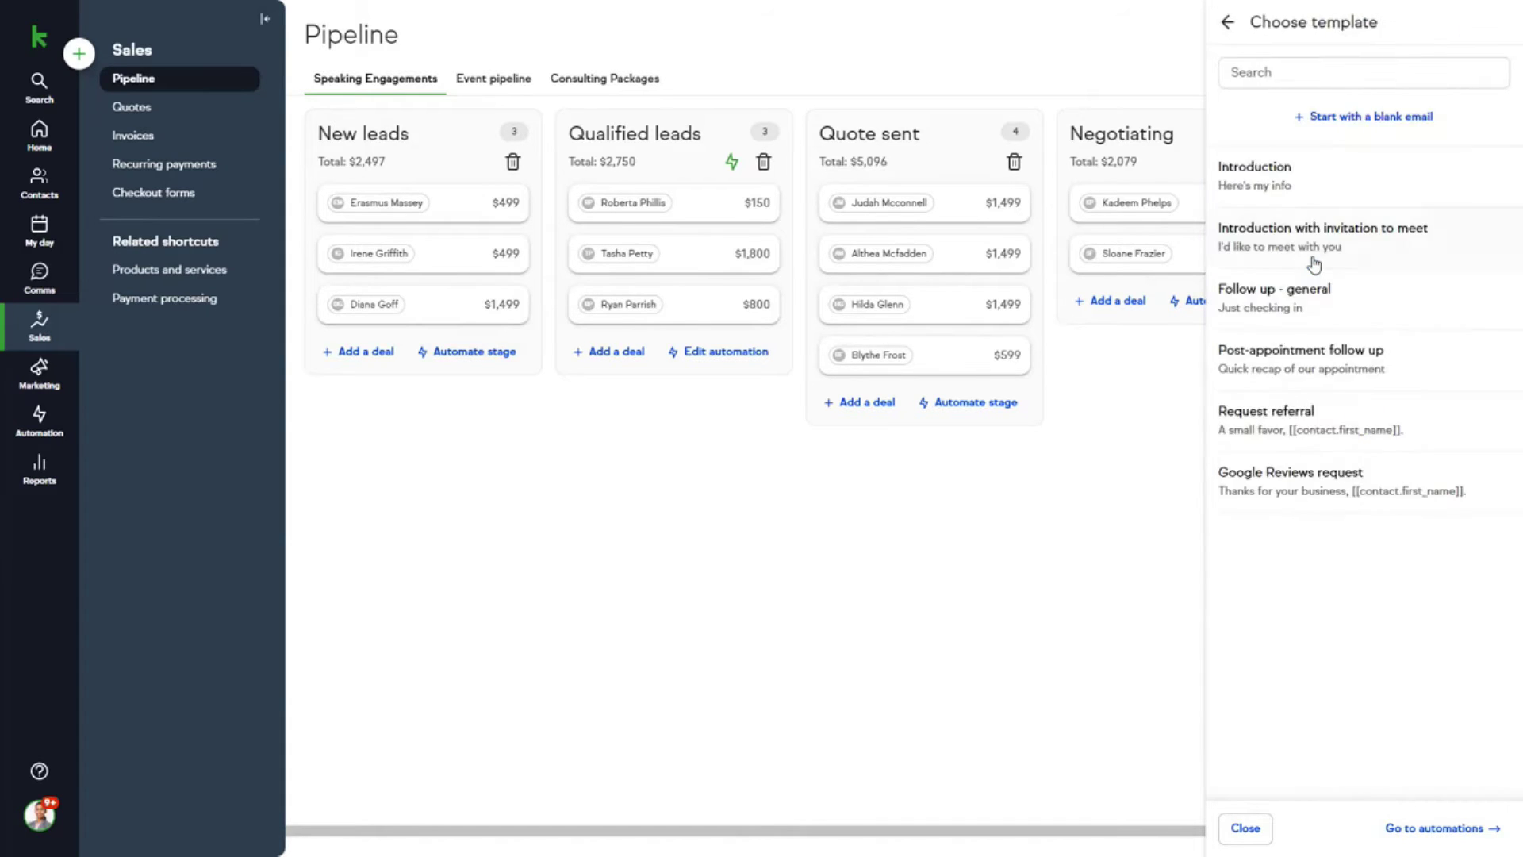
left_click(1314, 262)
left_click(1477, 22)
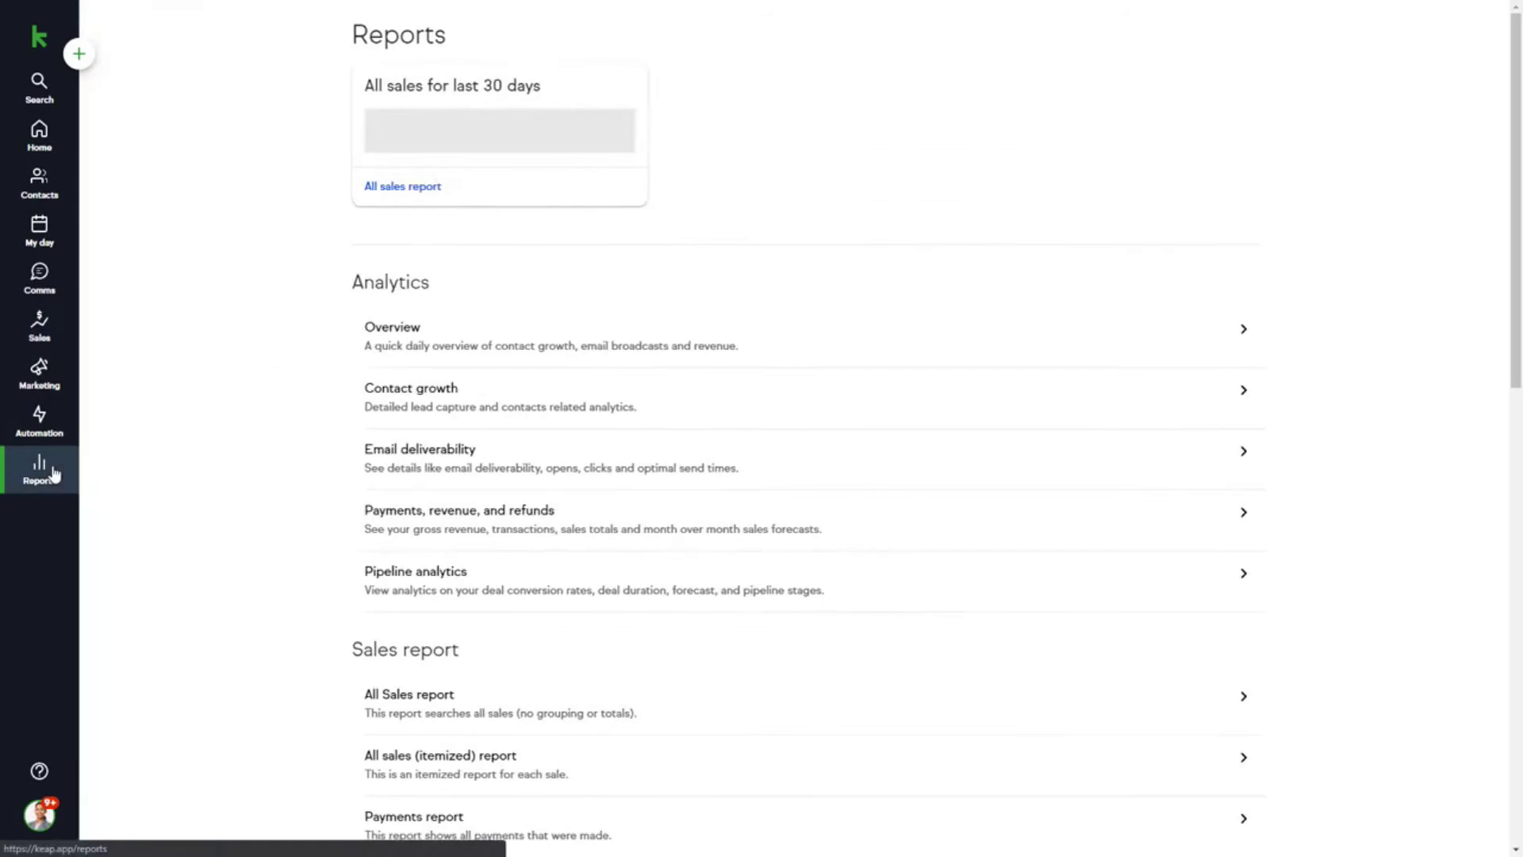
scroll(300, 488, "down", 5)
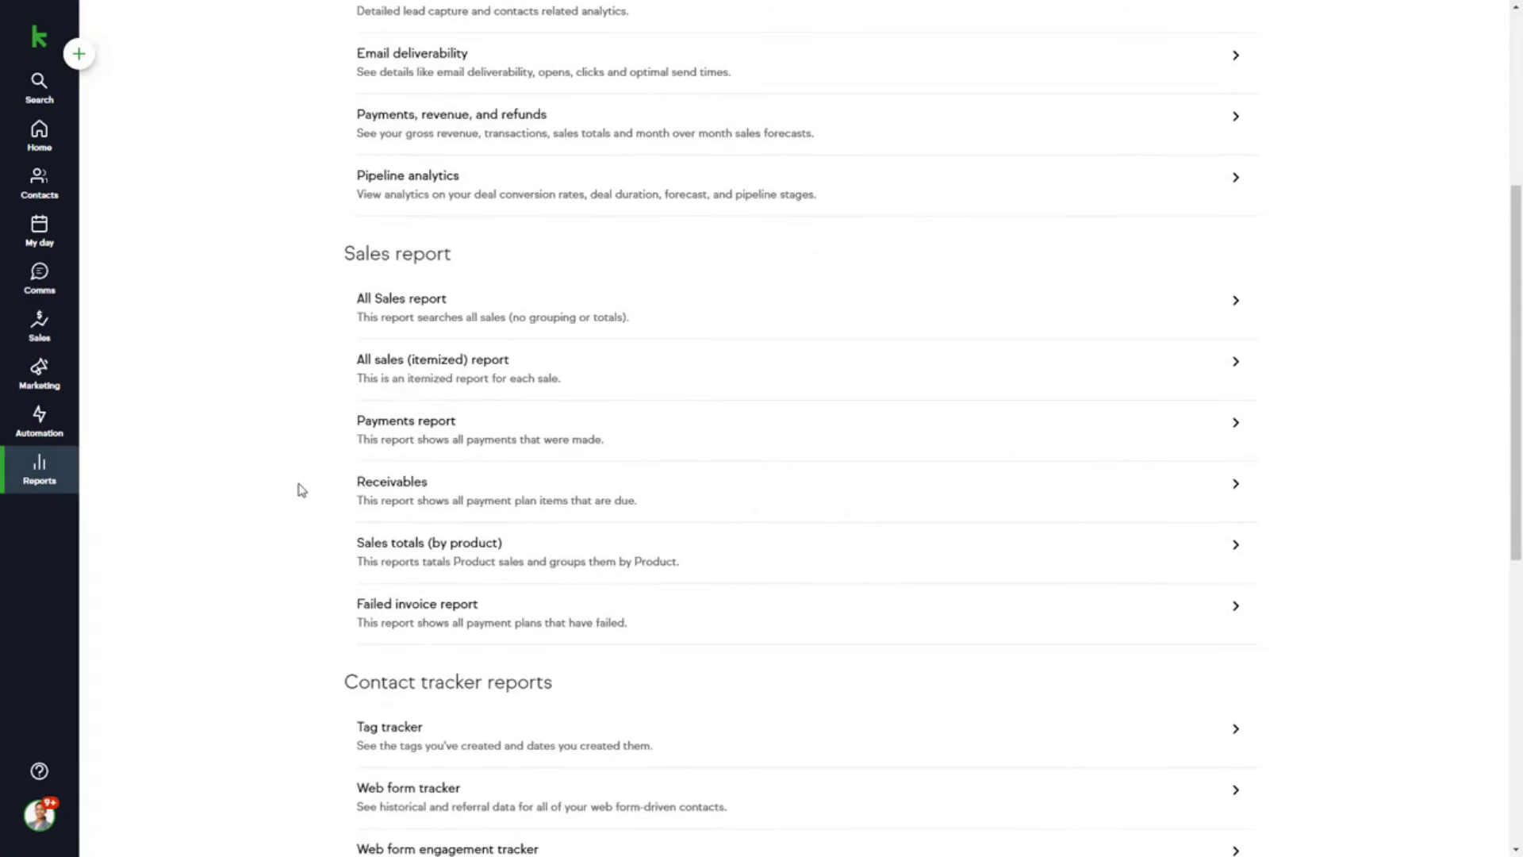
left_click(421, 316)
left_click(258, 109)
left_click(568, 218)
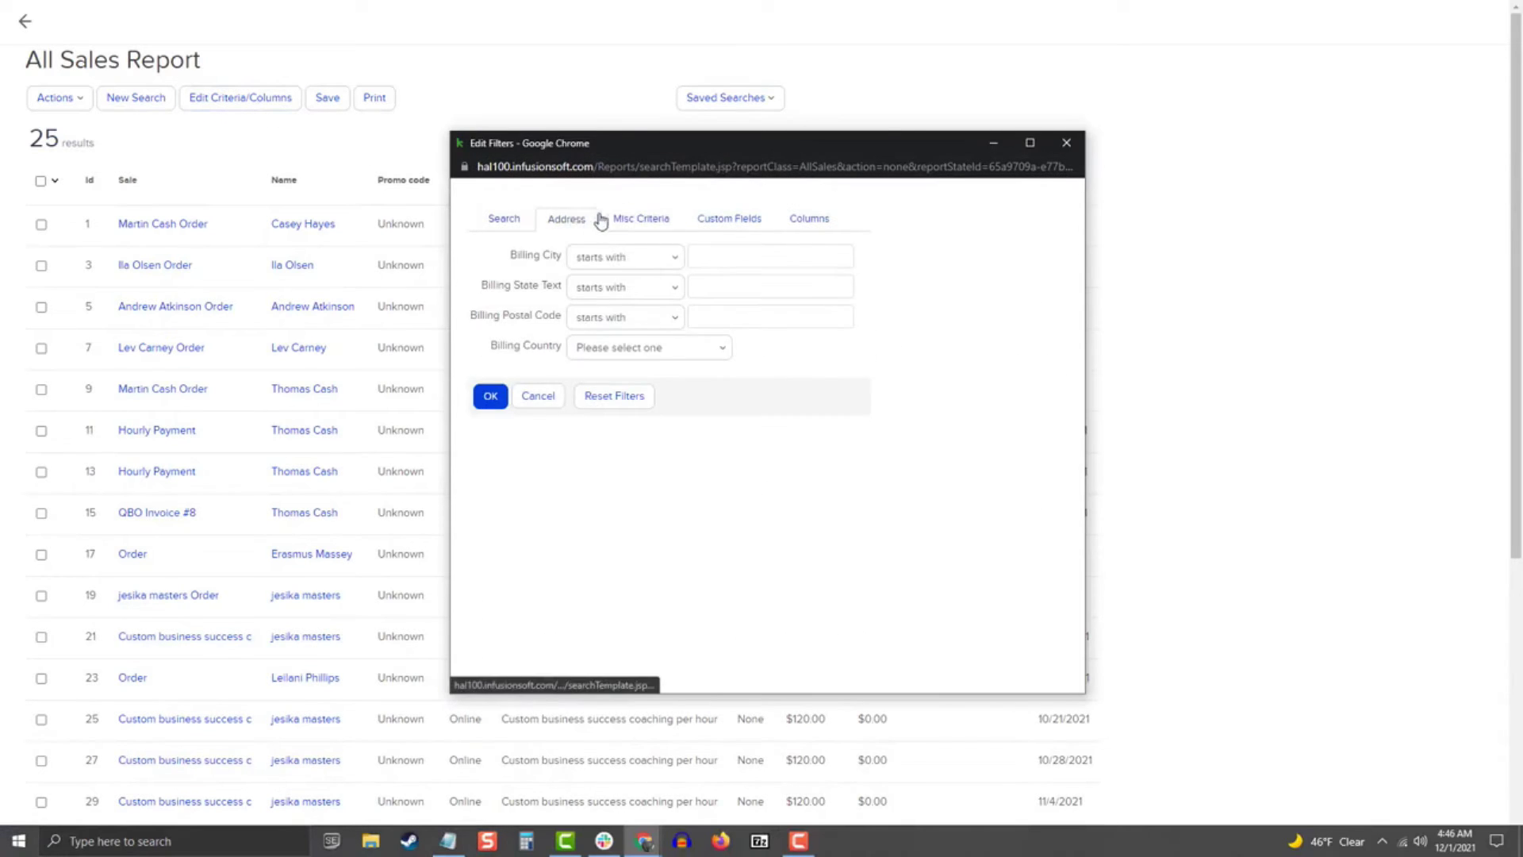
left_click(640, 218)
left_click(1066, 147)
left_click(27, 24)
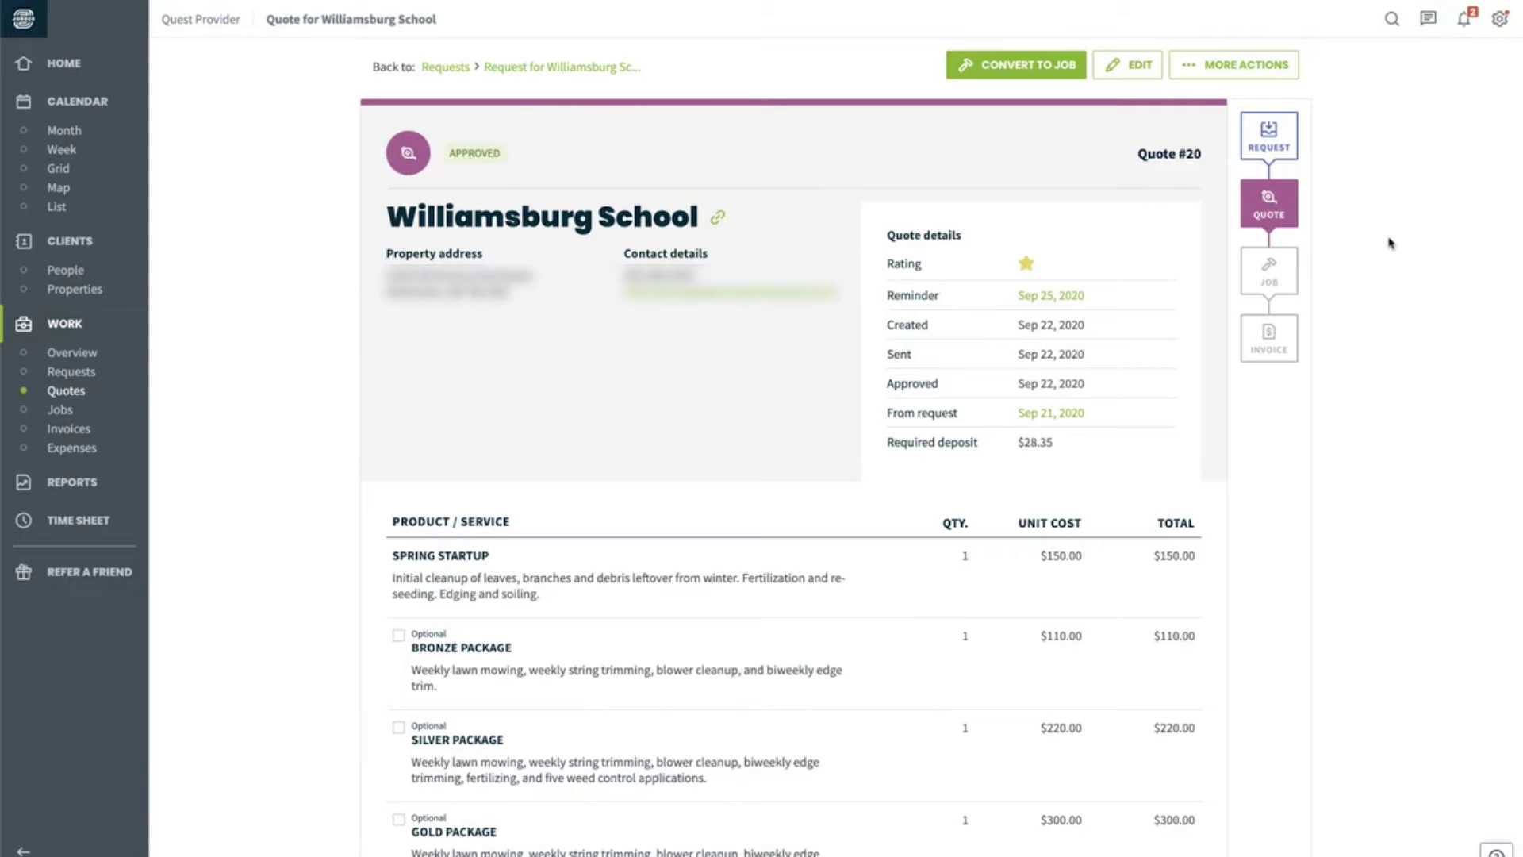
- Scroll through the approved Williamsburg School quote
scroll(1389, 242, "down", 5)
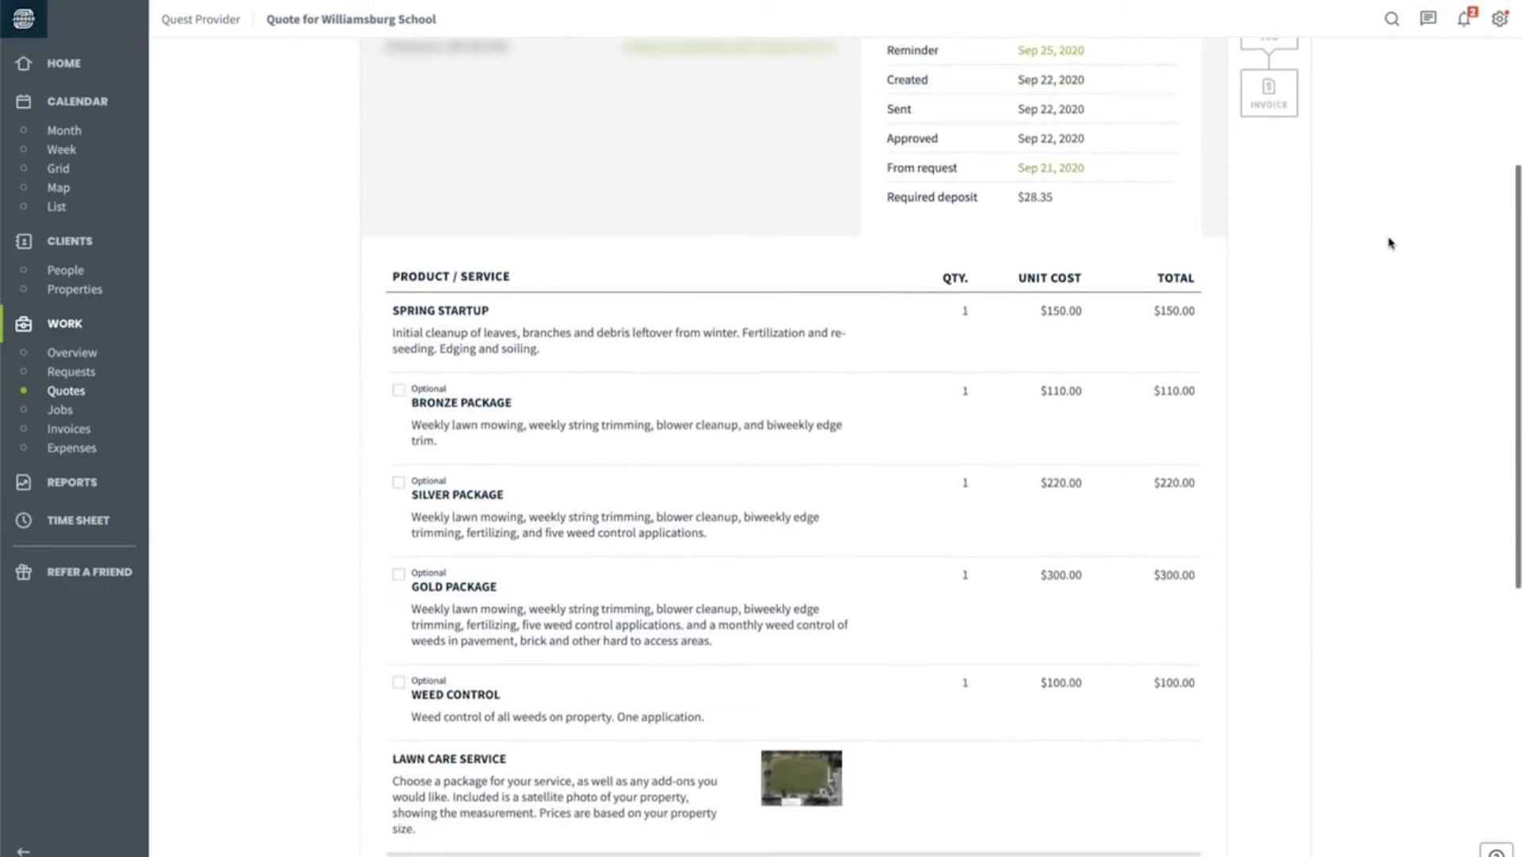
scroll(1389, 243, "down", 1)
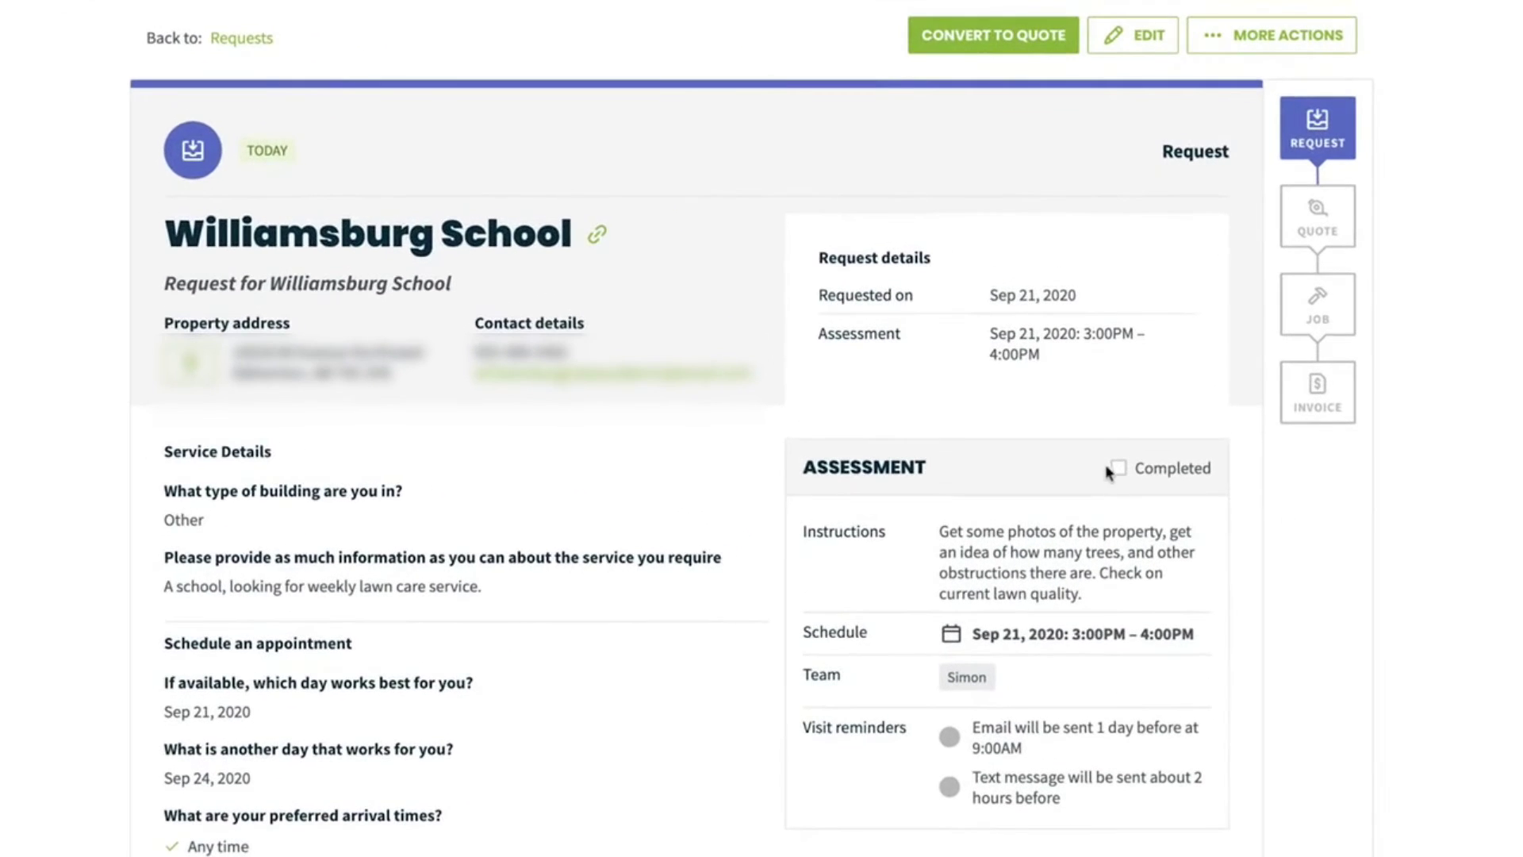
- Mark the assessment completed and convert the request to a quote with a SPRING STARTUP line at $150
left_click(1117, 470)
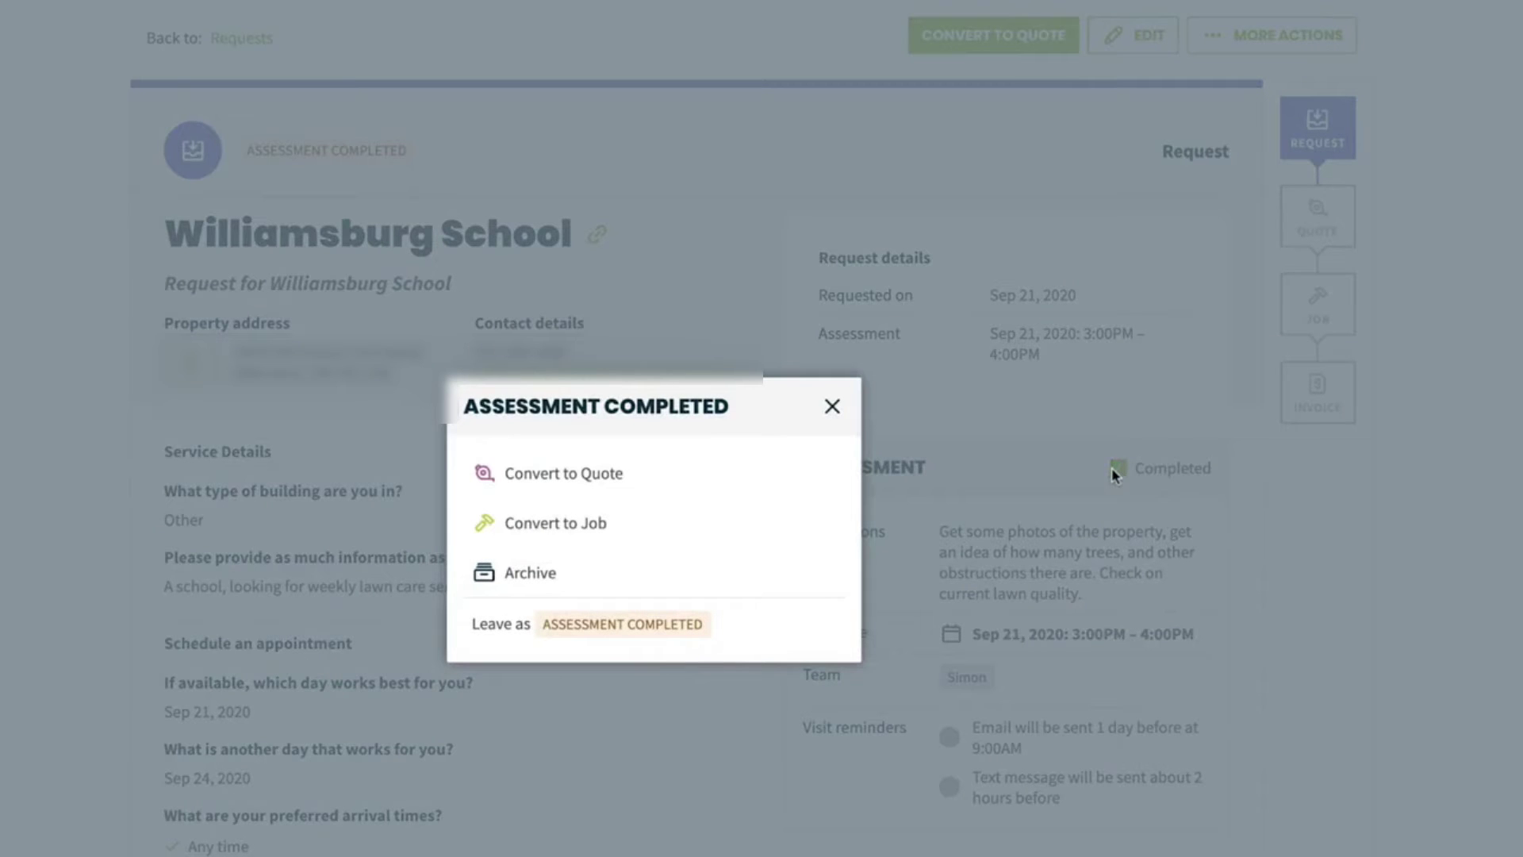
left_click(639, 473)
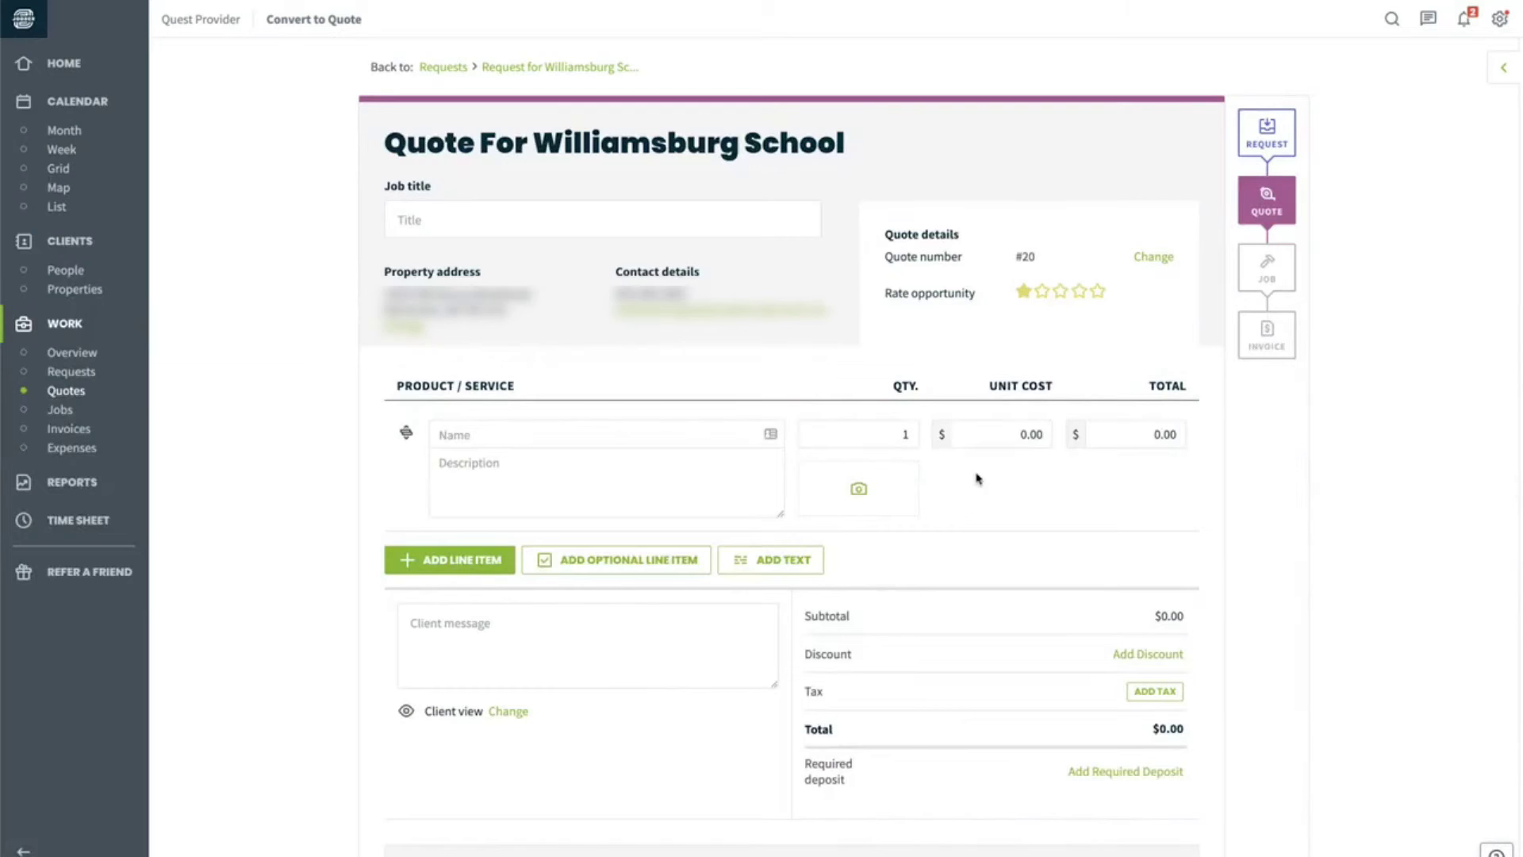
left_click(680, 441)
left_click(673, 501)
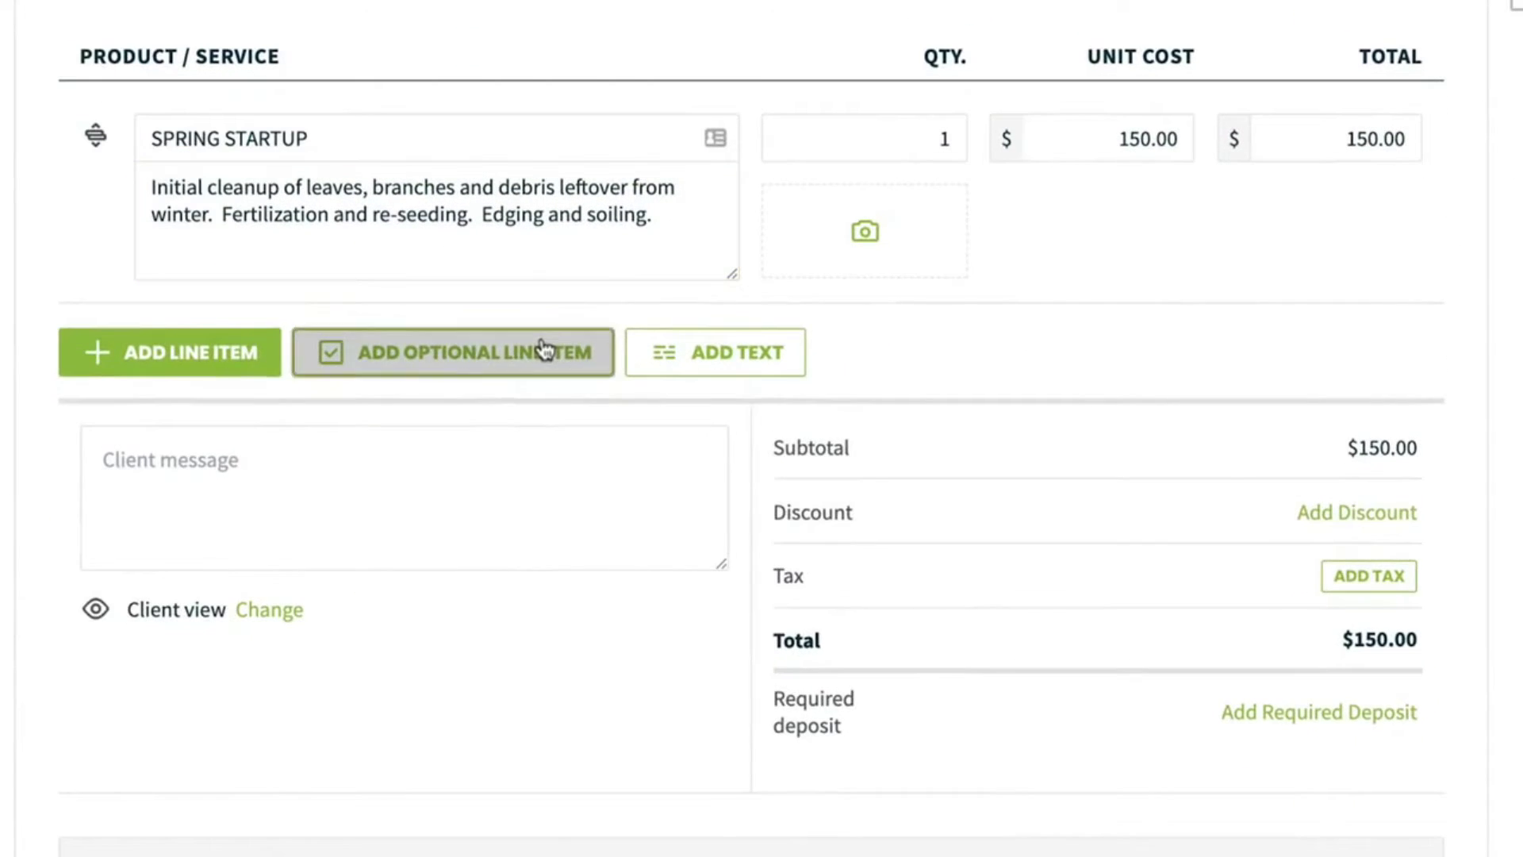
left_click(560, 784)
- Add Bronze, Silver, Gold Package and Weed Control as optional line items
left_click(531, 586)
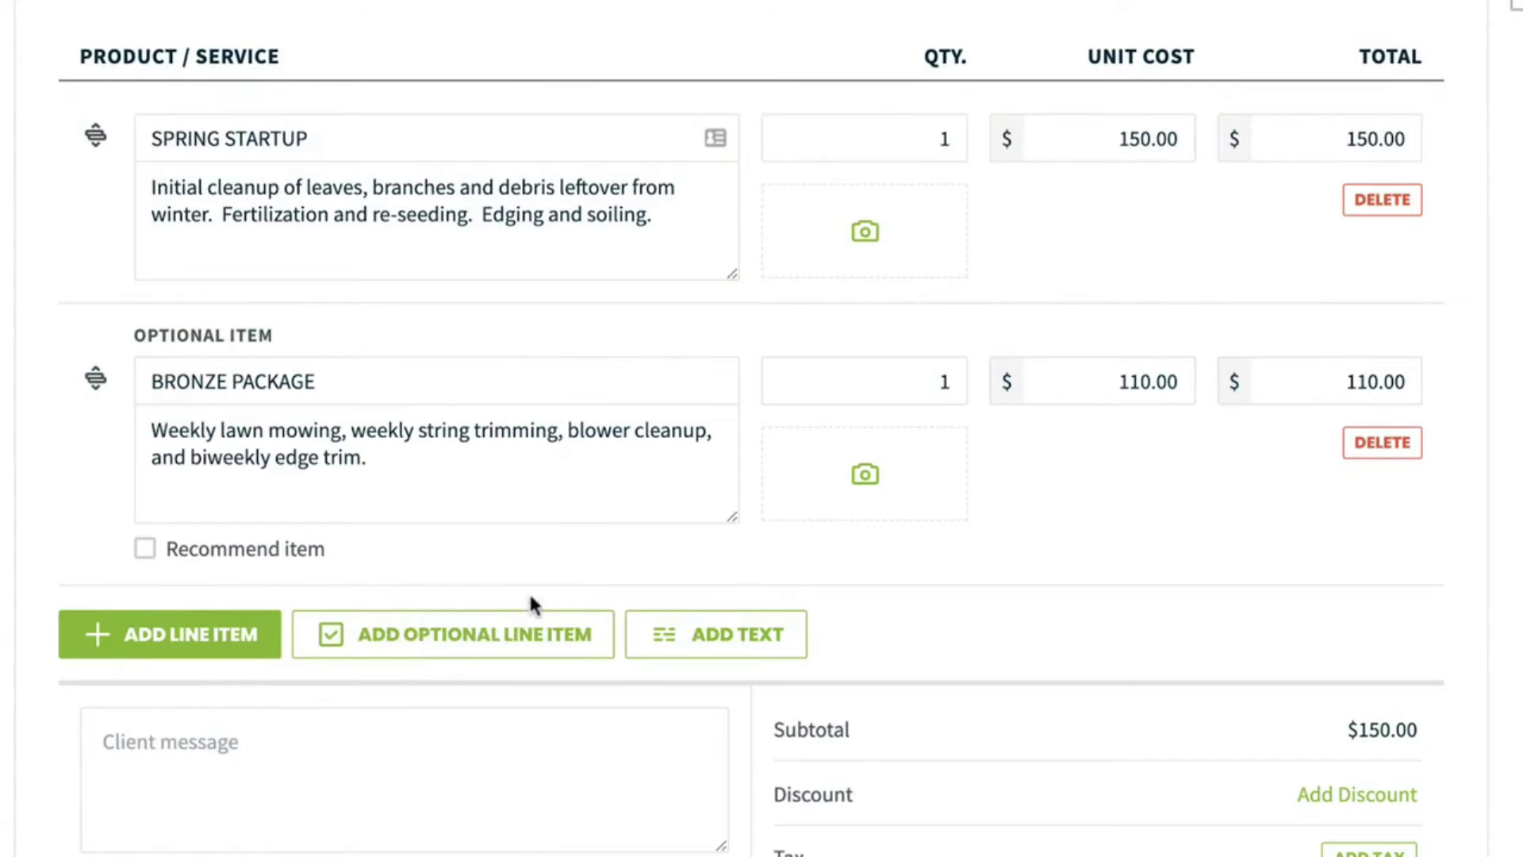
left_click(536, 639)
scroll(534, 635, "down", 5)
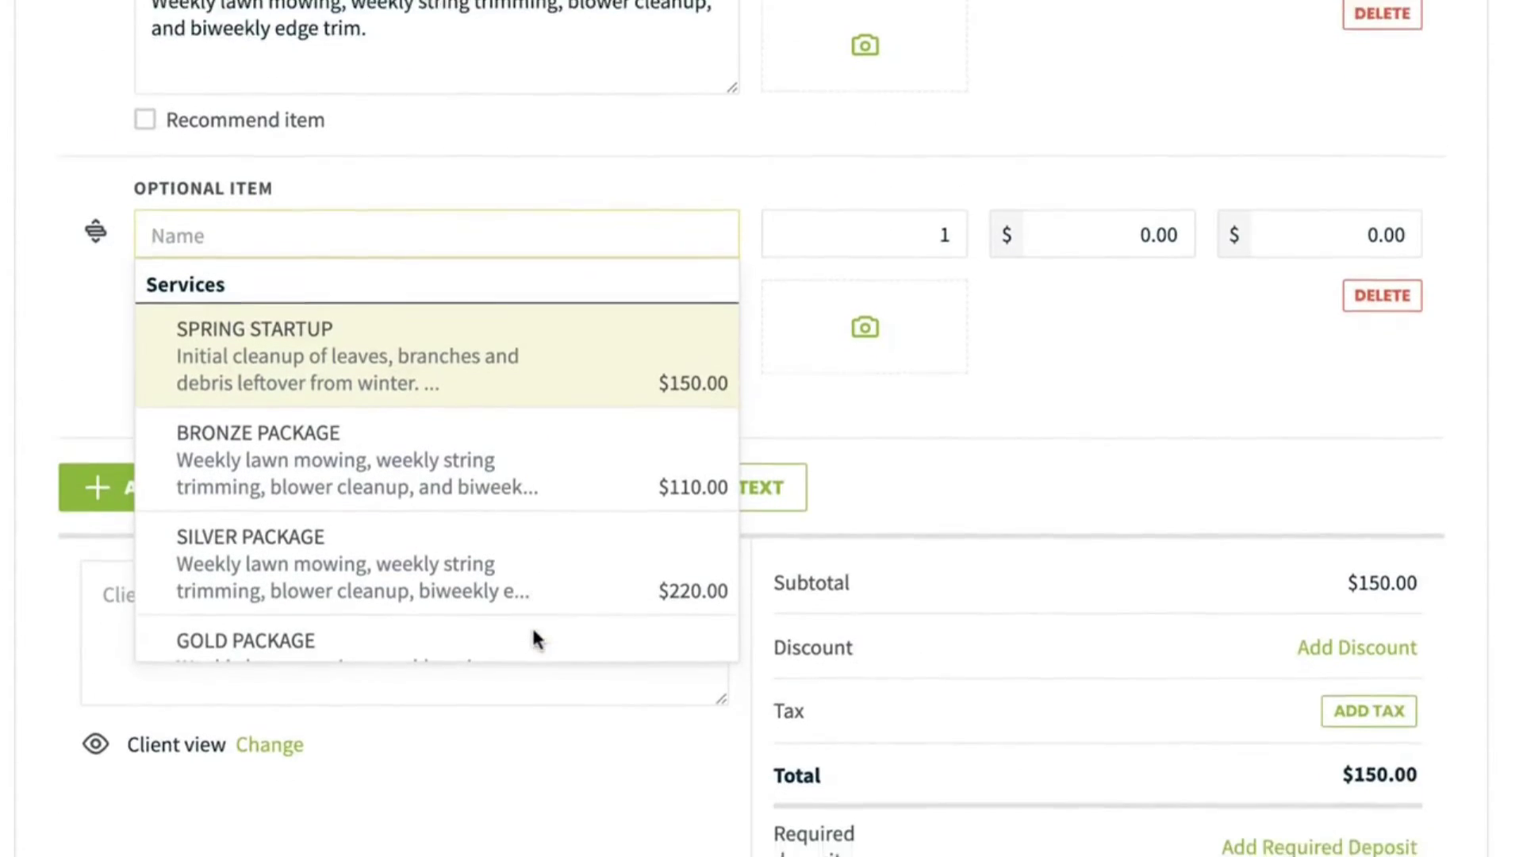
left_click(534, 531)
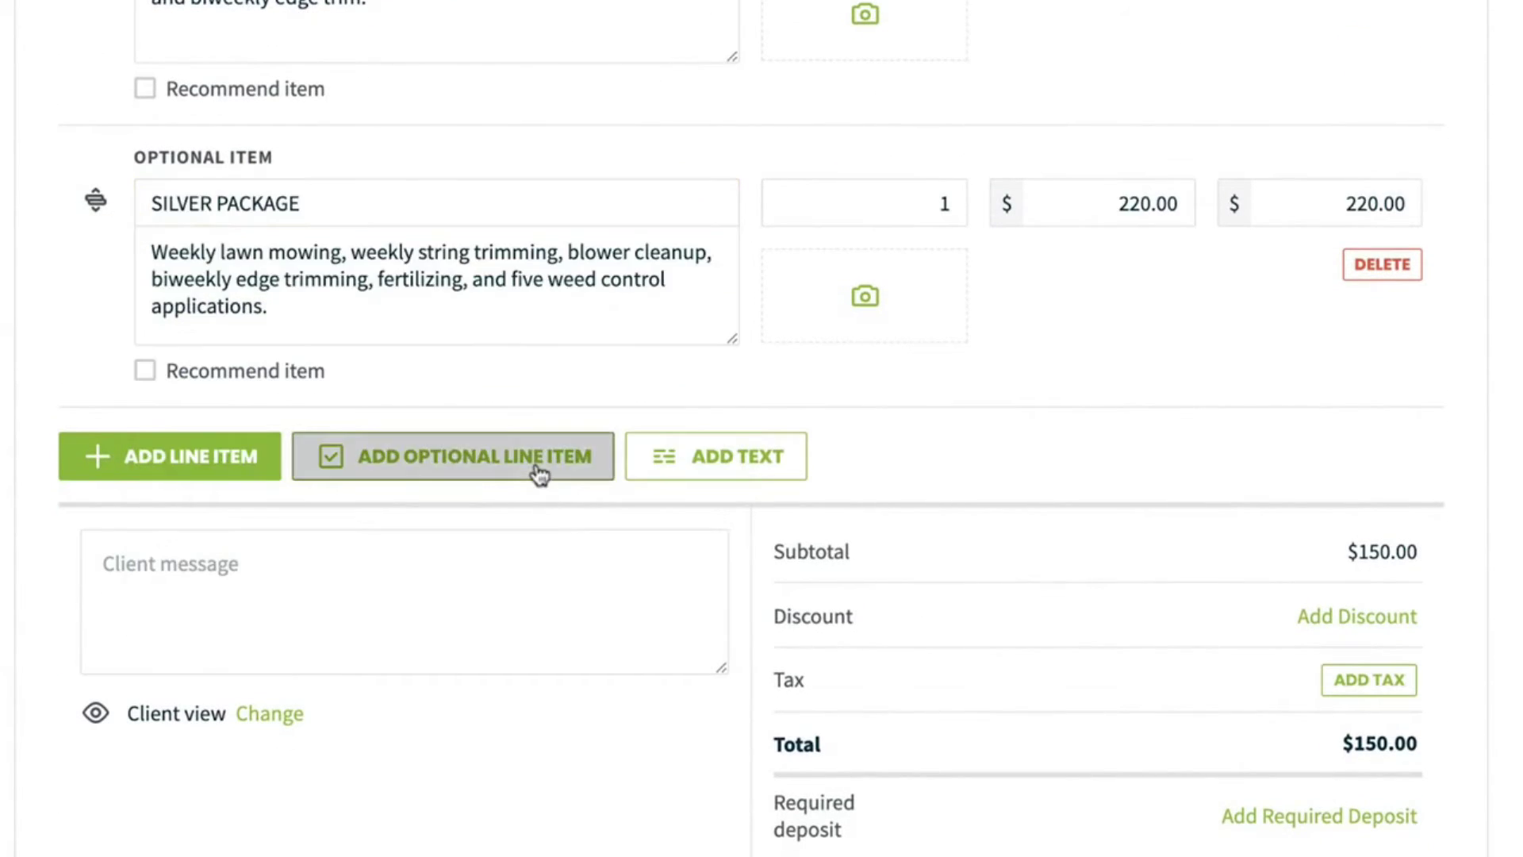
left_click(537, 472)
scroll(538, 474, "down", 2)
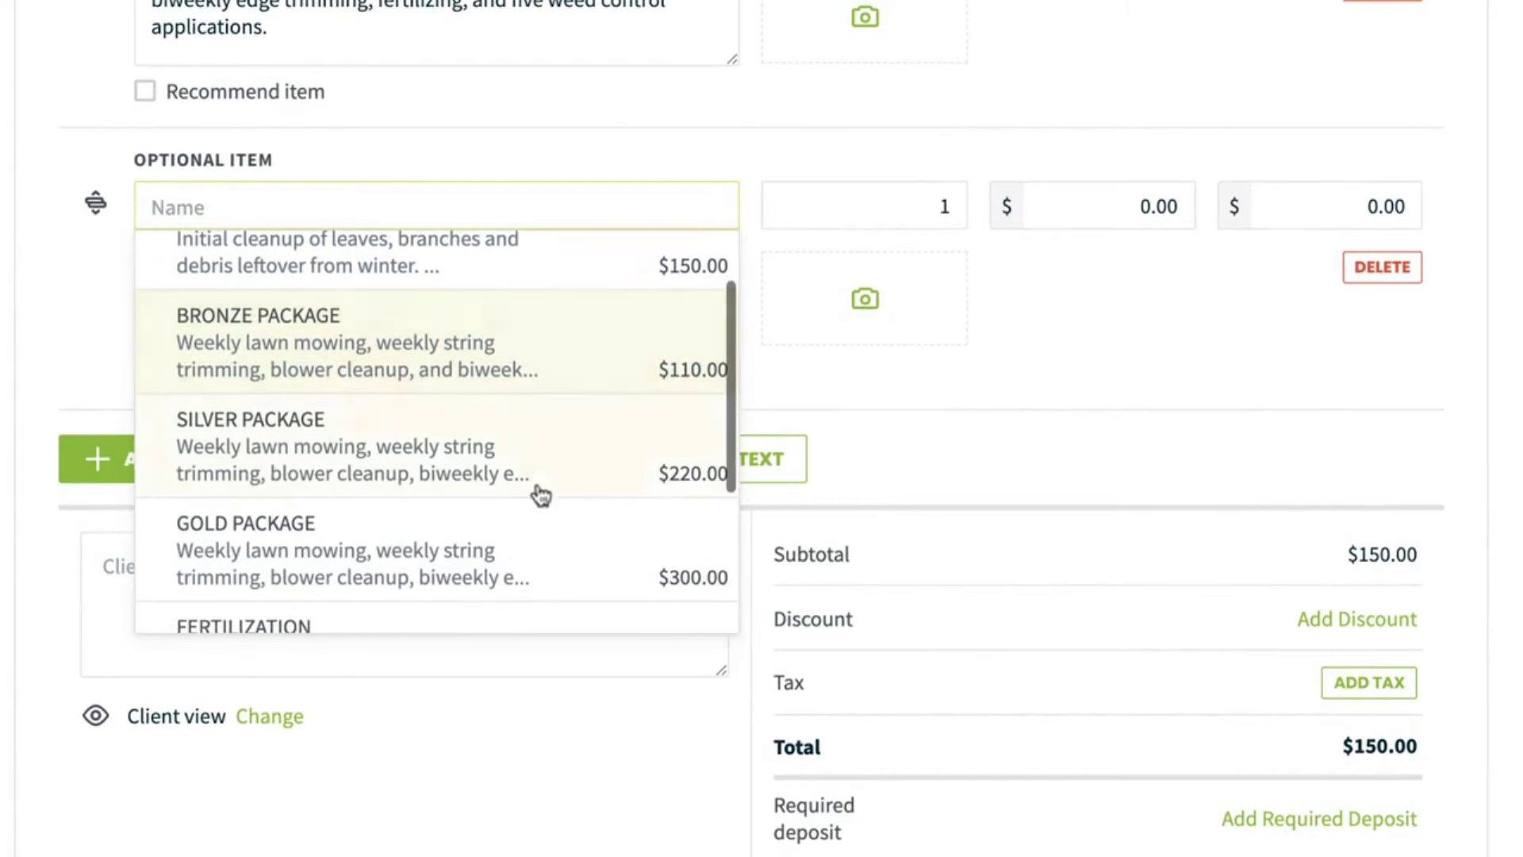
left_click(544, 528)
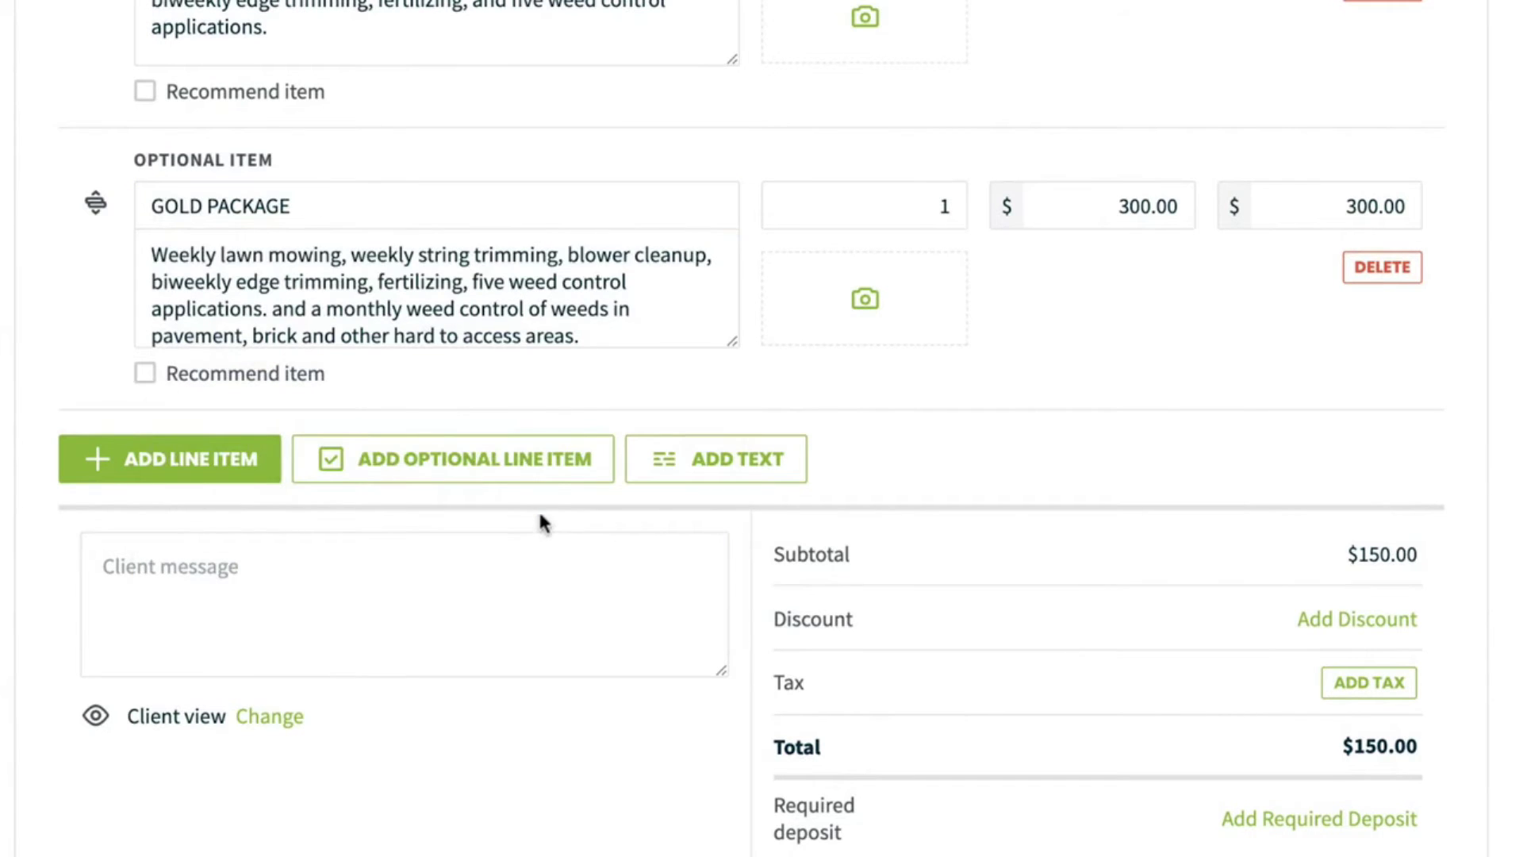
left_click(544, 473)
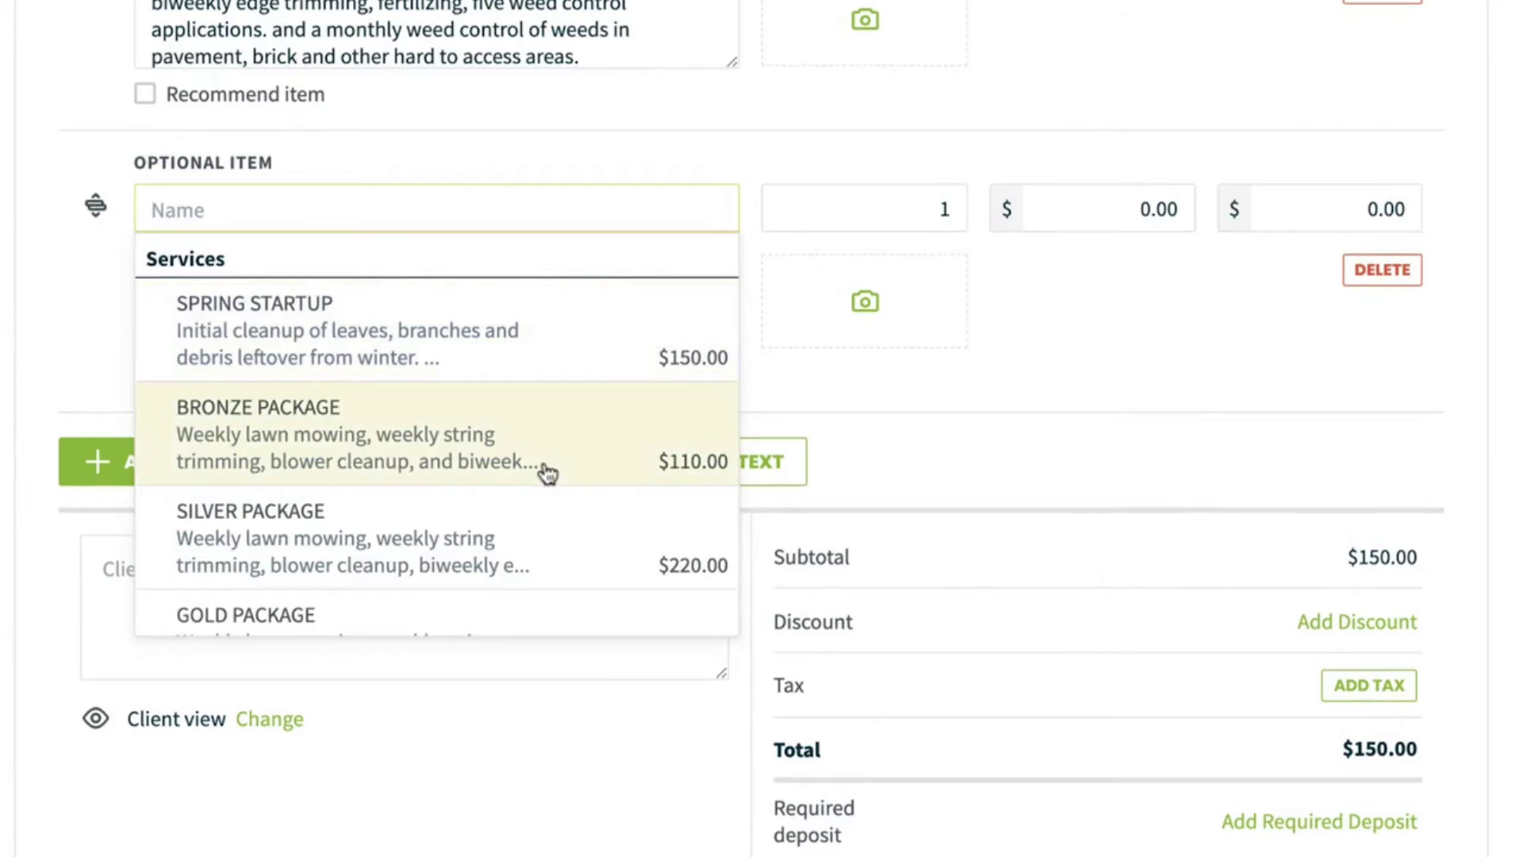
scroll(547, 474, "down", 4)
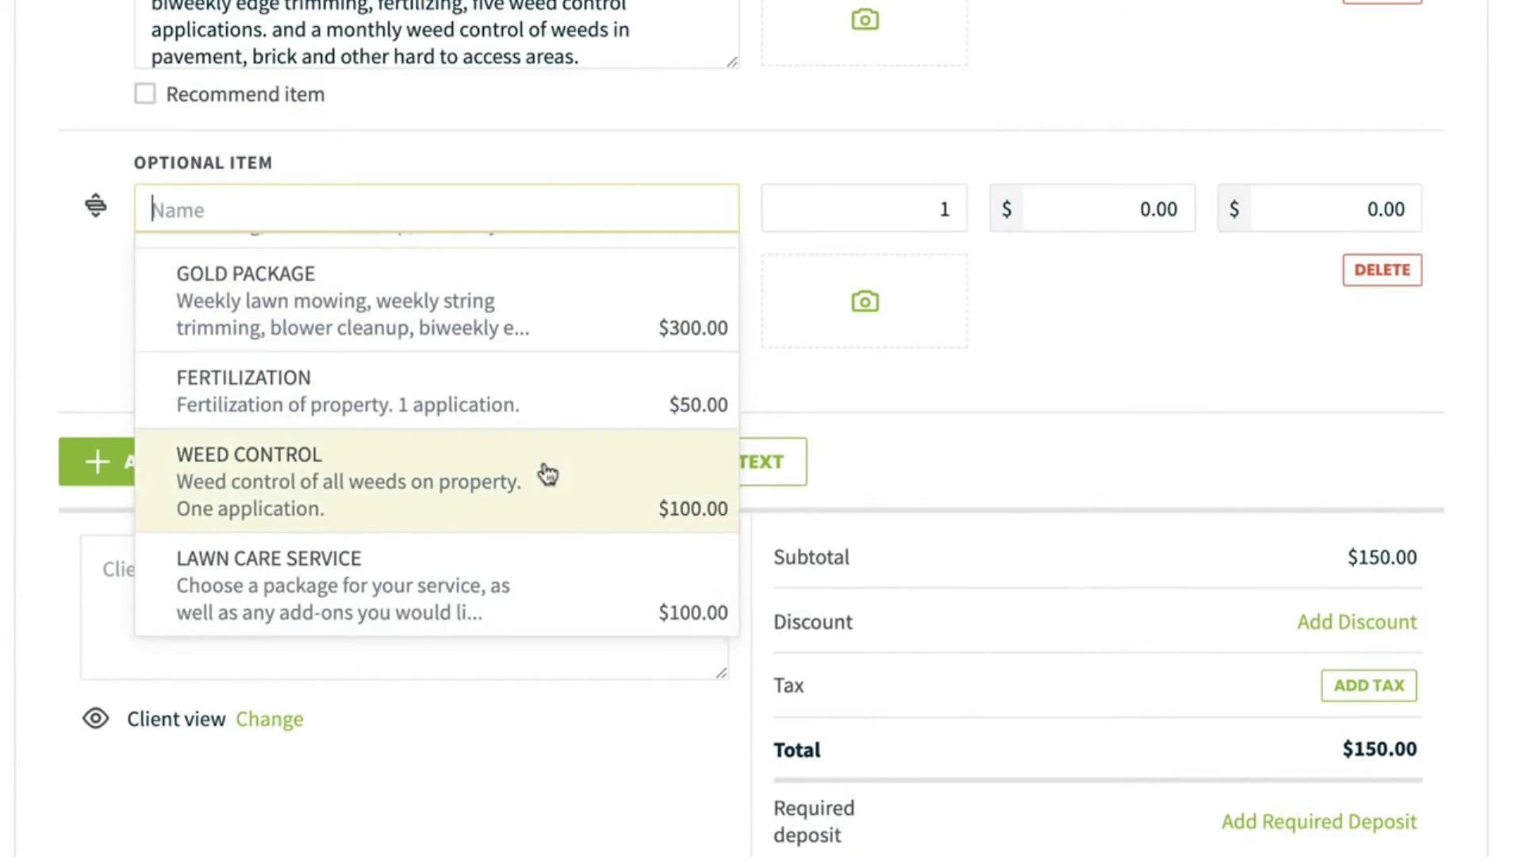
left_click(547, 475)
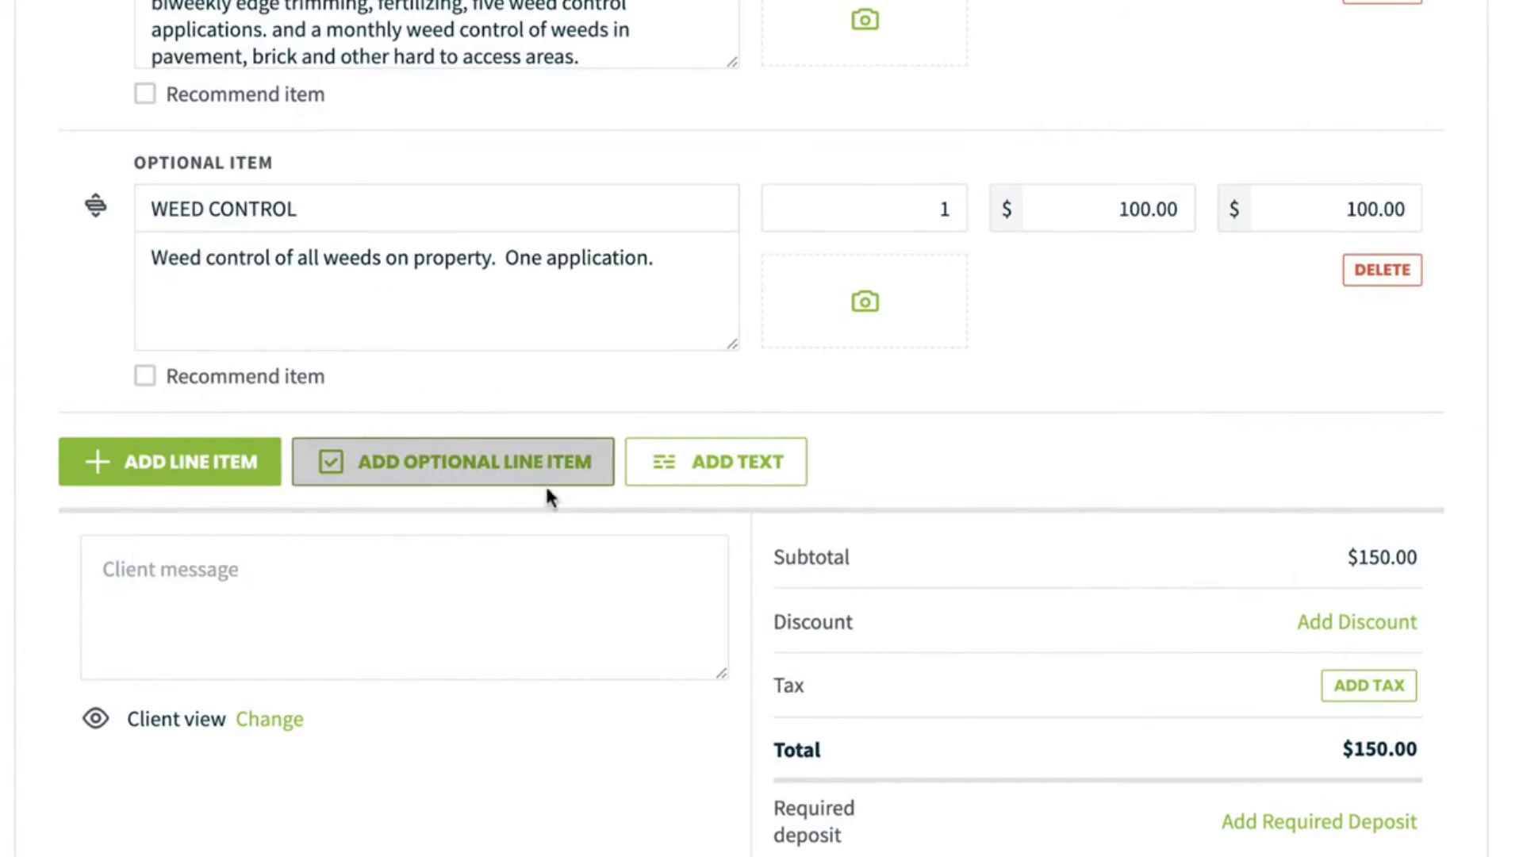
- Add a LAWN CARE SERVICE text block with the Lawn Measurement.jpg photo attached
left_click(682, 486)
left_click(619, 626)
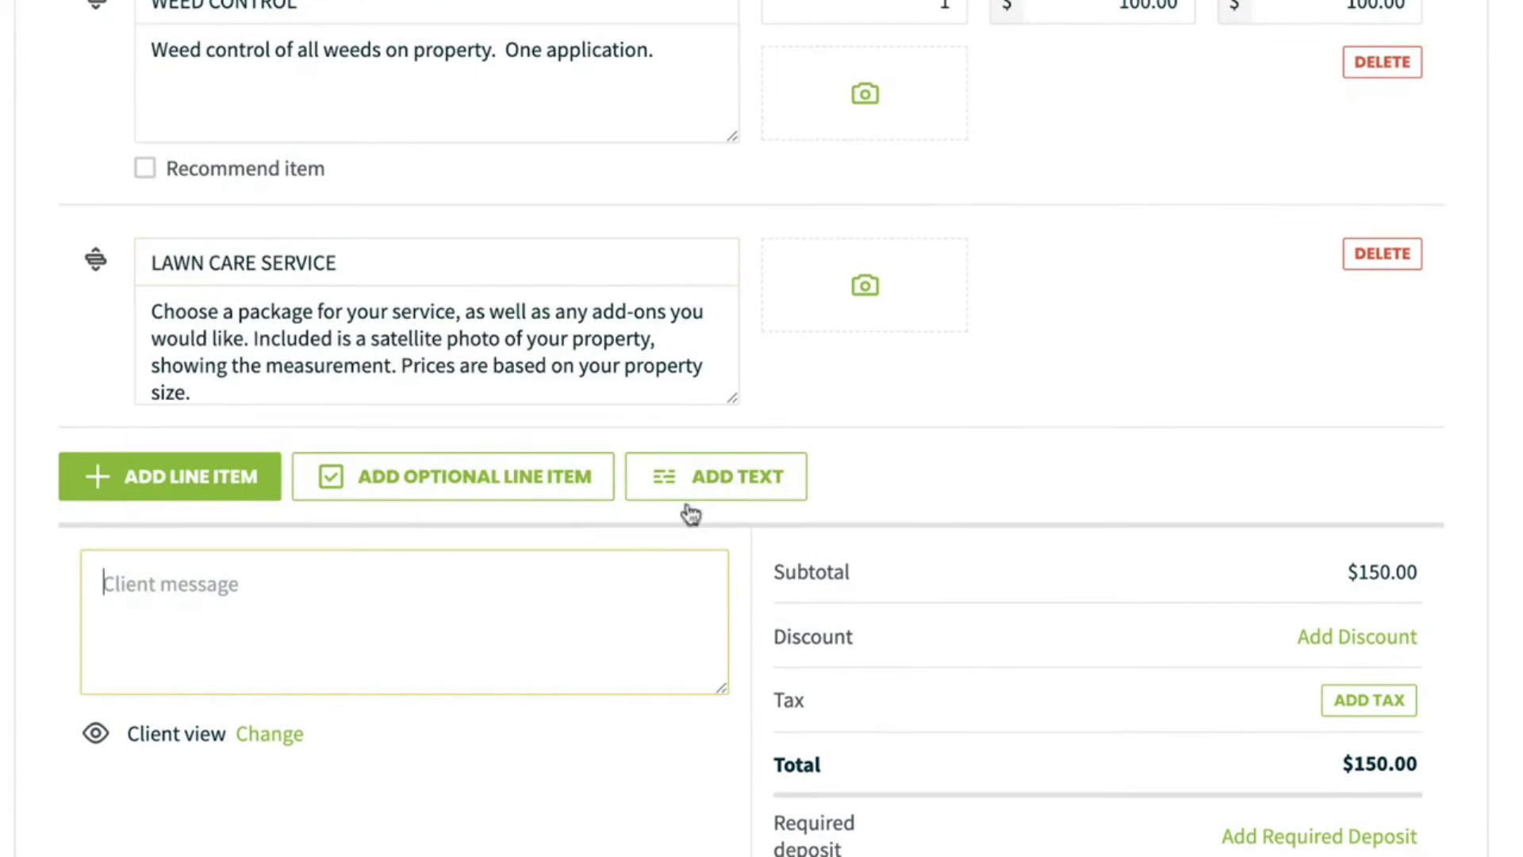
left_click(849, 304)
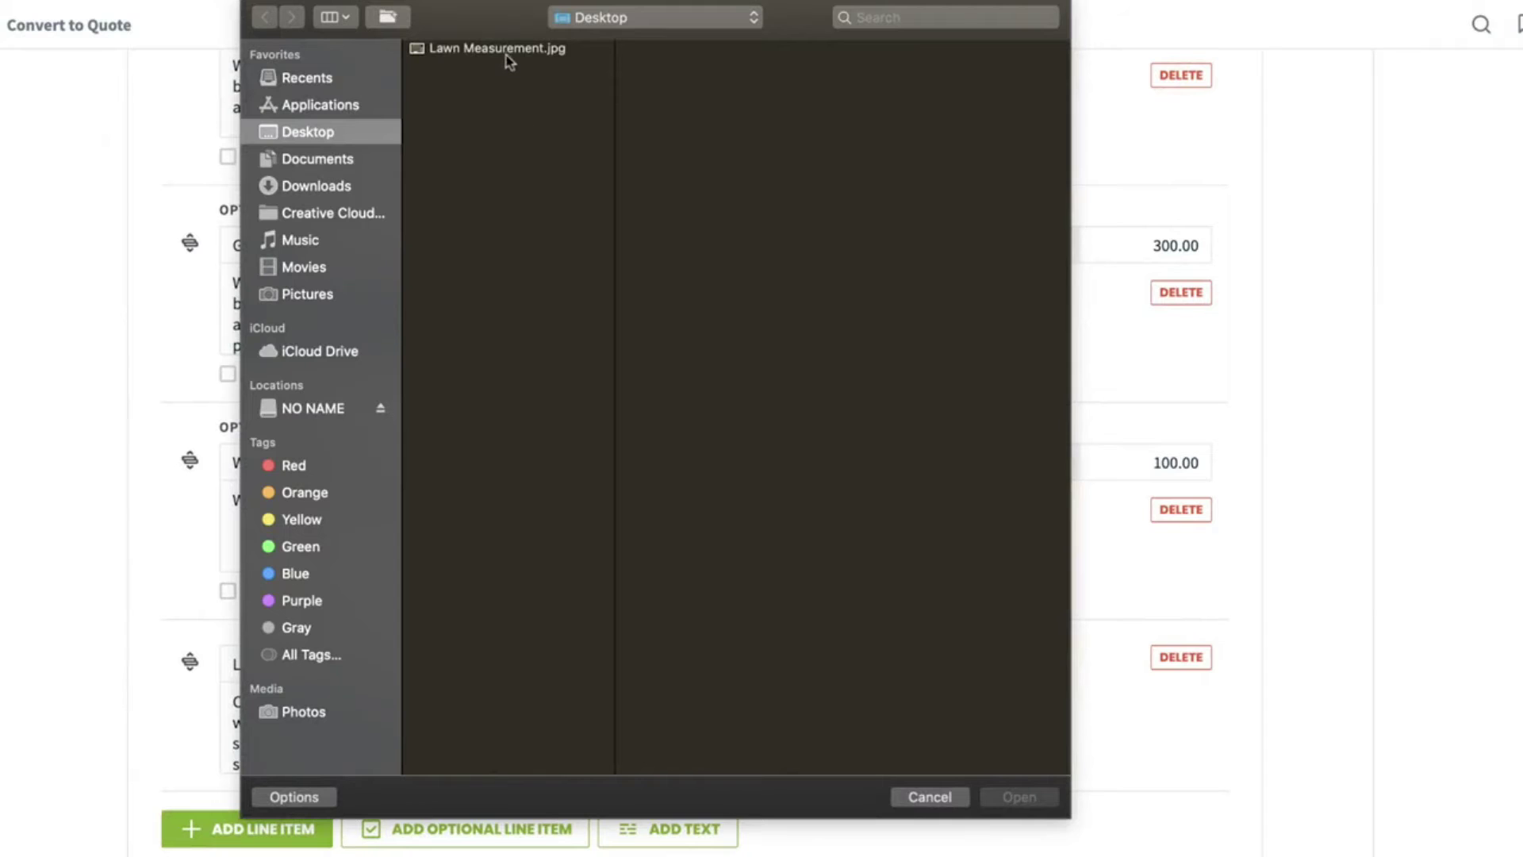
left_click(506, 50)
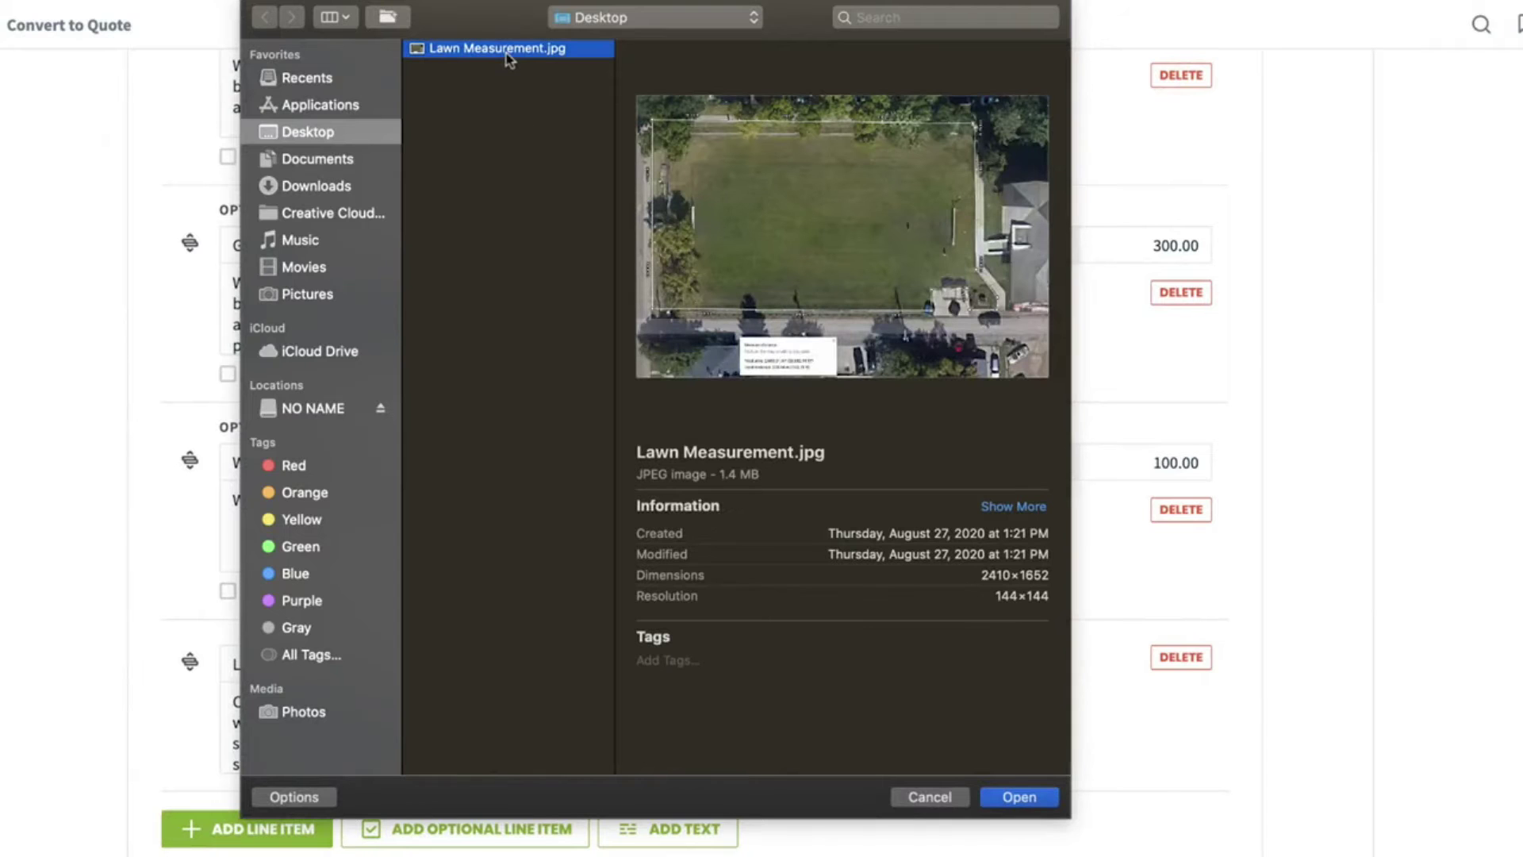
left_click(1038, 798)
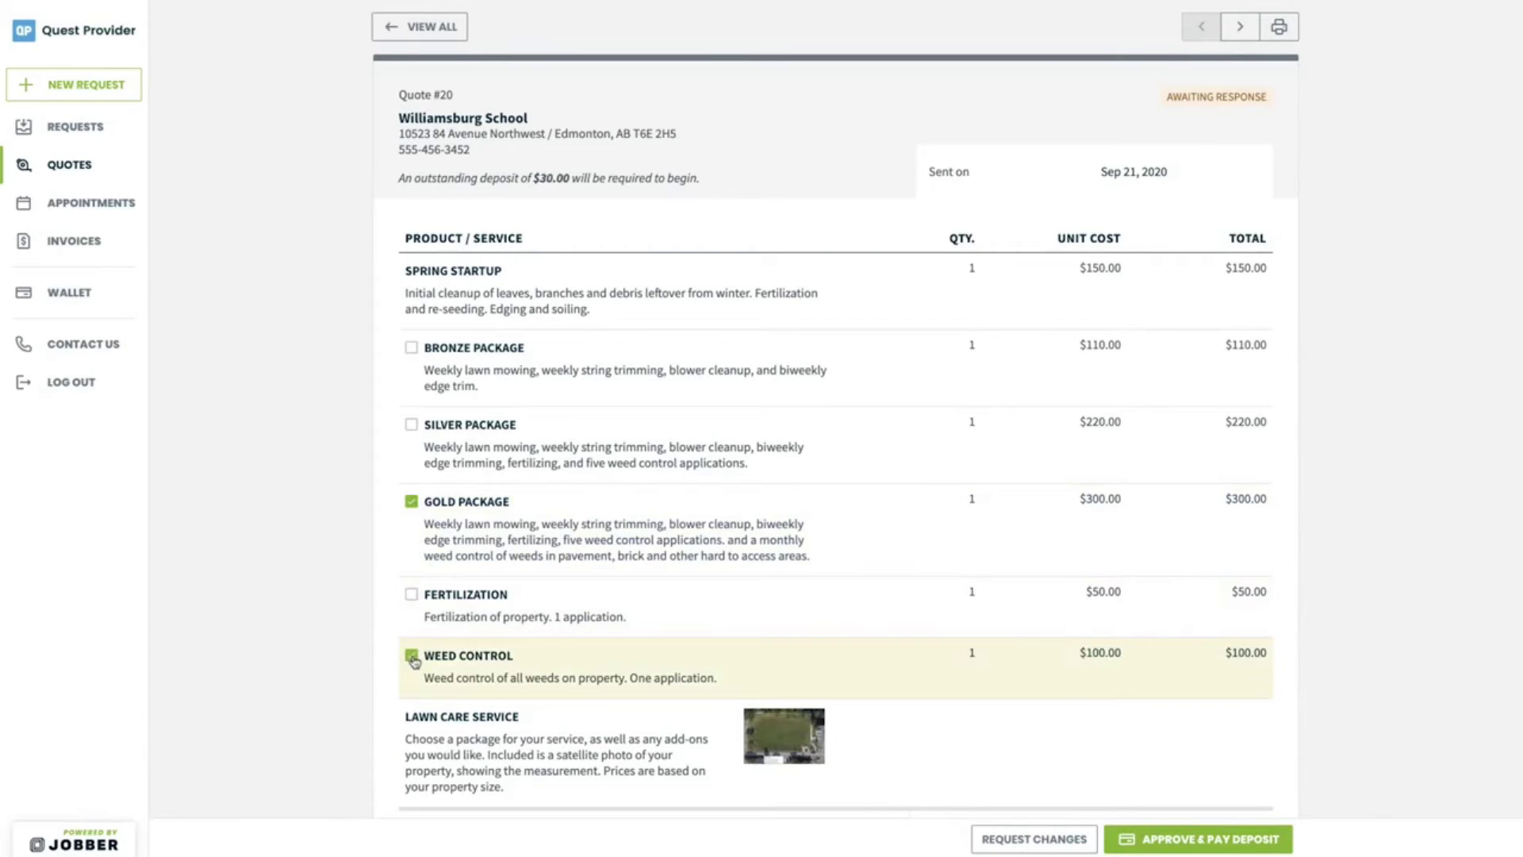
- As the client, include Weed Control, draw a signature, and approve the quote paying $110 deposit
scroll(867, 782, "down", 2)
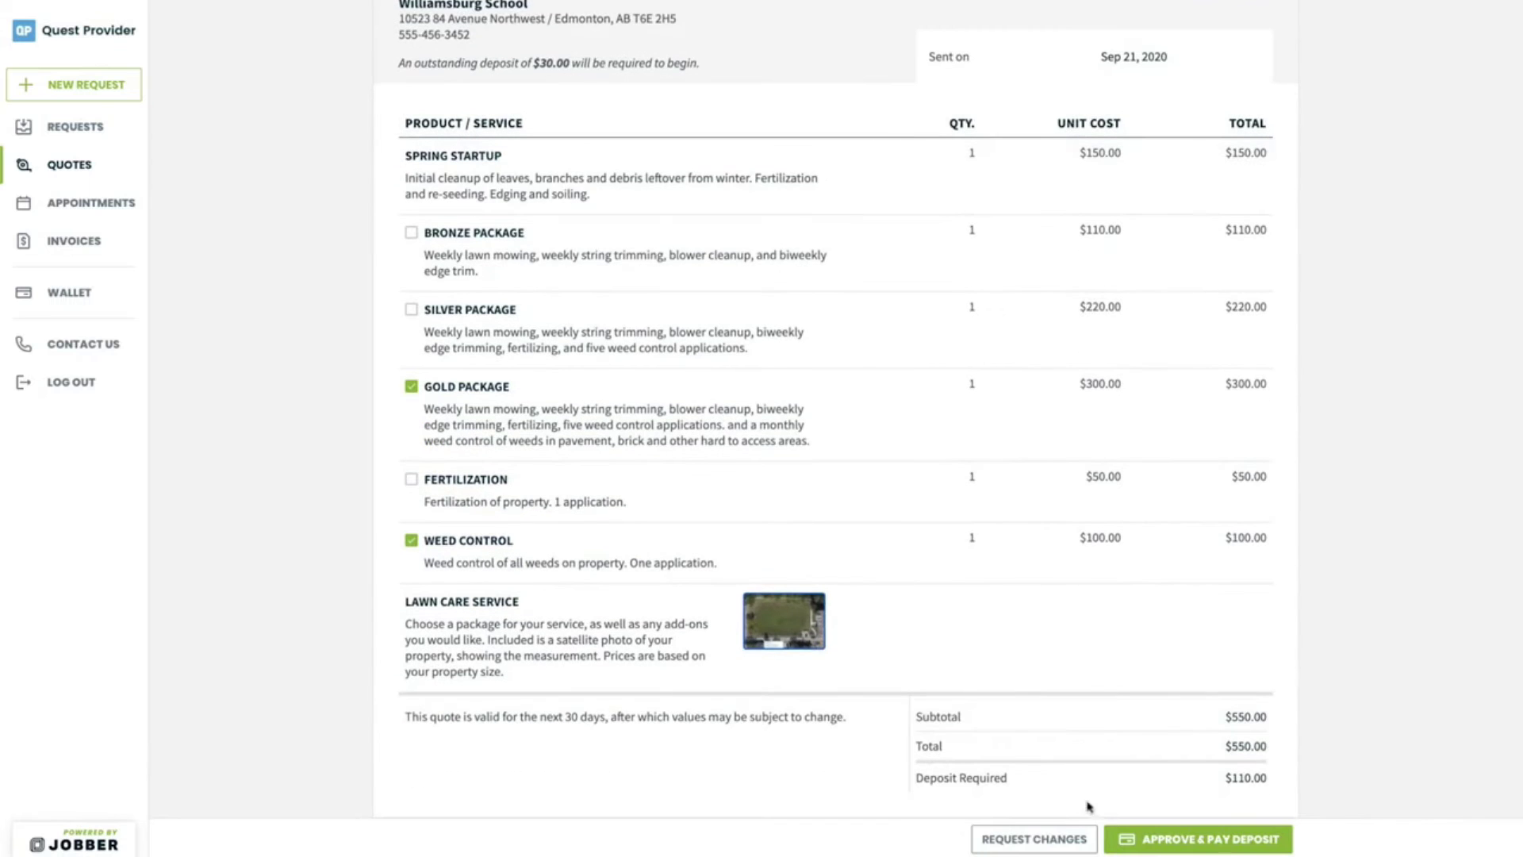
left_click(1128, 843)
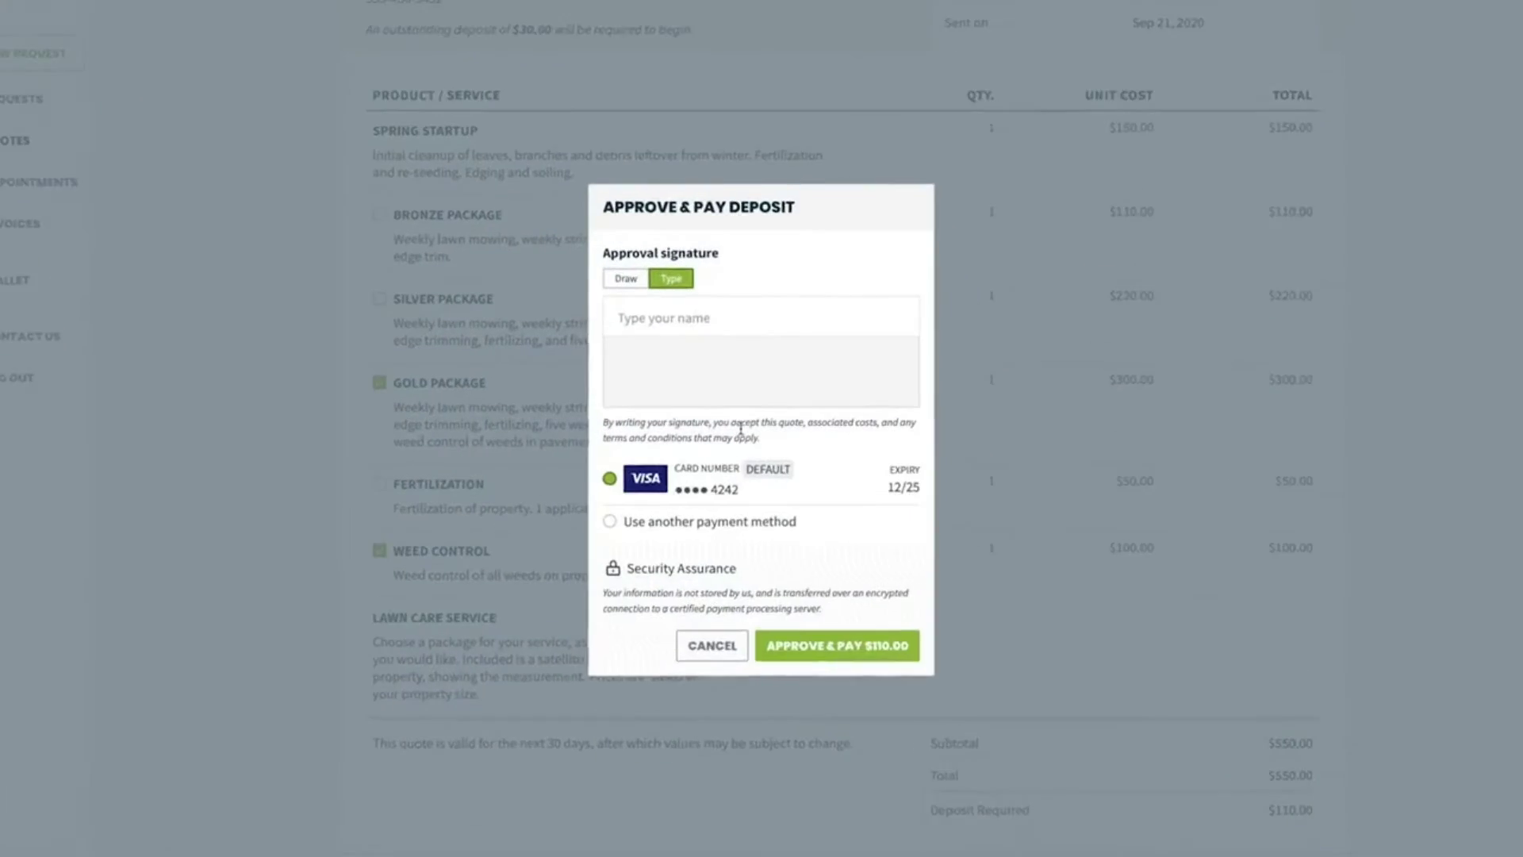
left_click(560, 193)
mouse_move(676, 248)
left_mouse_down()
mouse_move(635, 330)
mouse_move(644, 269)
left_mouse_up()
left_click(888, 792)
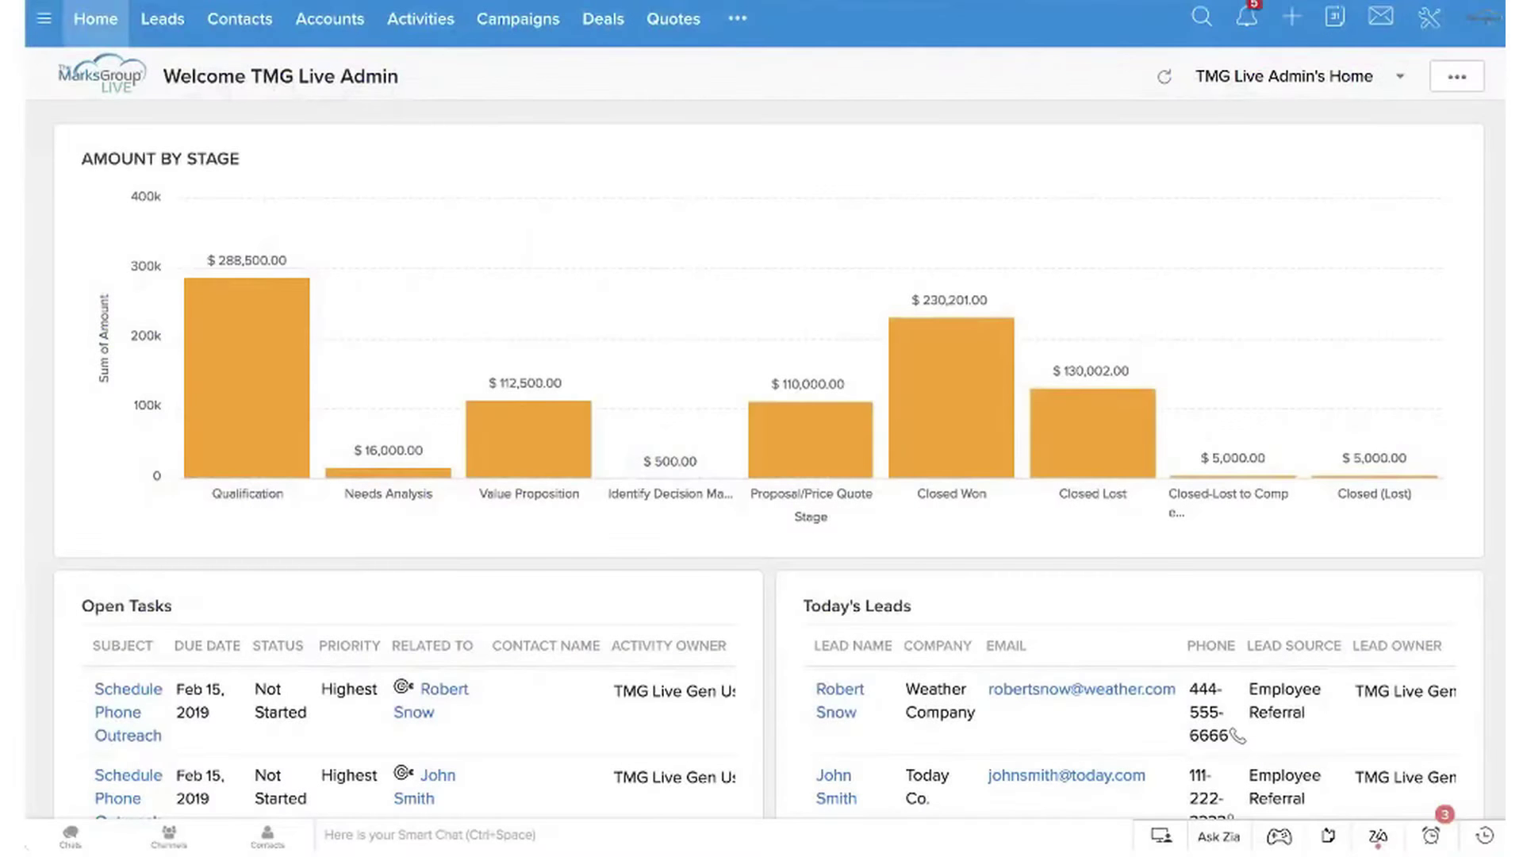
- Open the Ski Shop Quote from the Quotes list and browse its stage options, leaving it at Draft
left_click(674, 19)
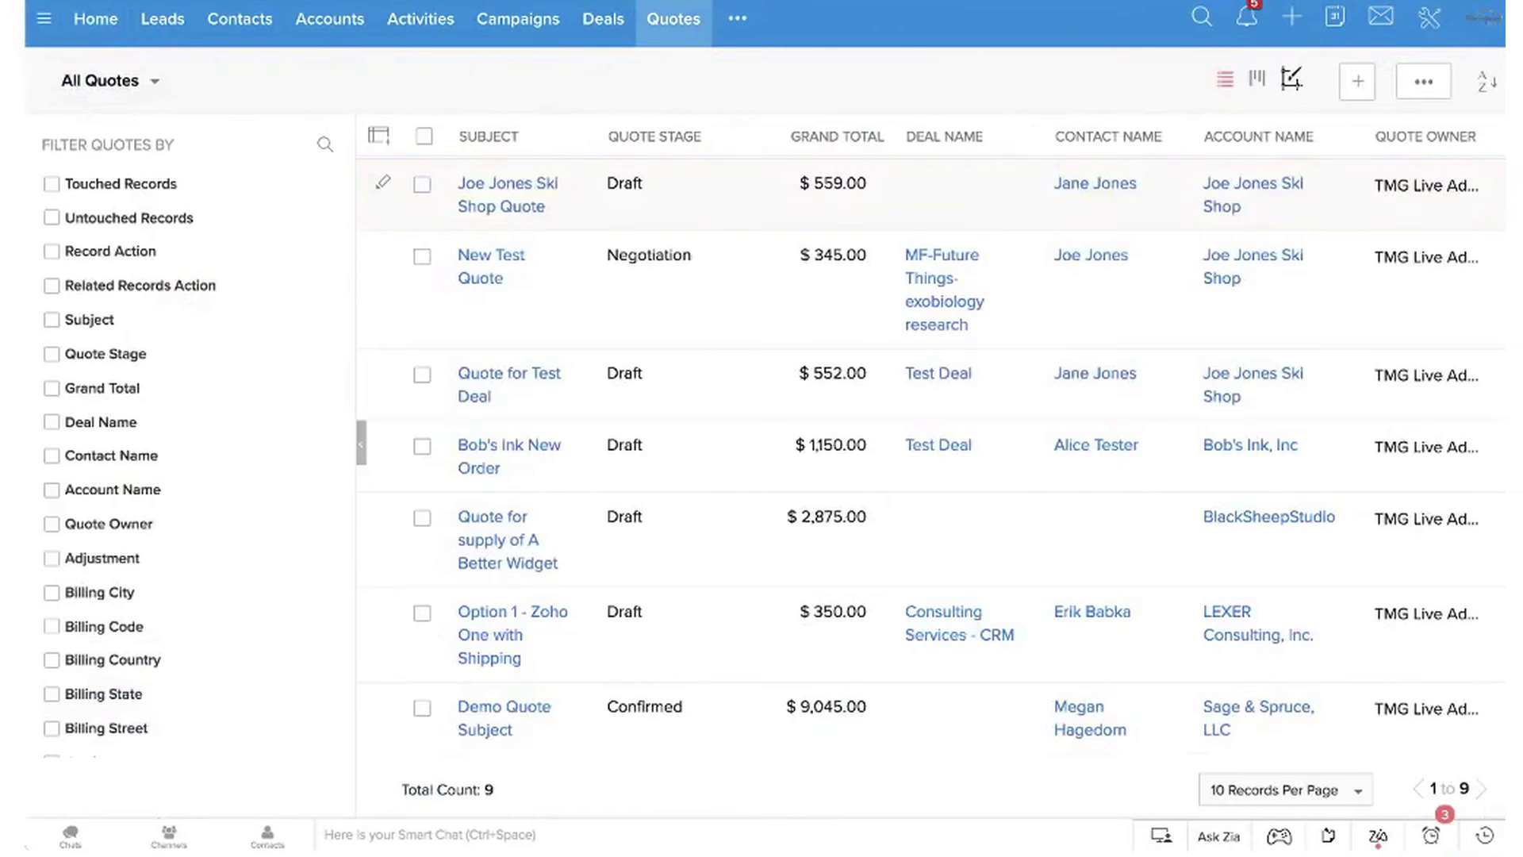
left_click(508, 183)
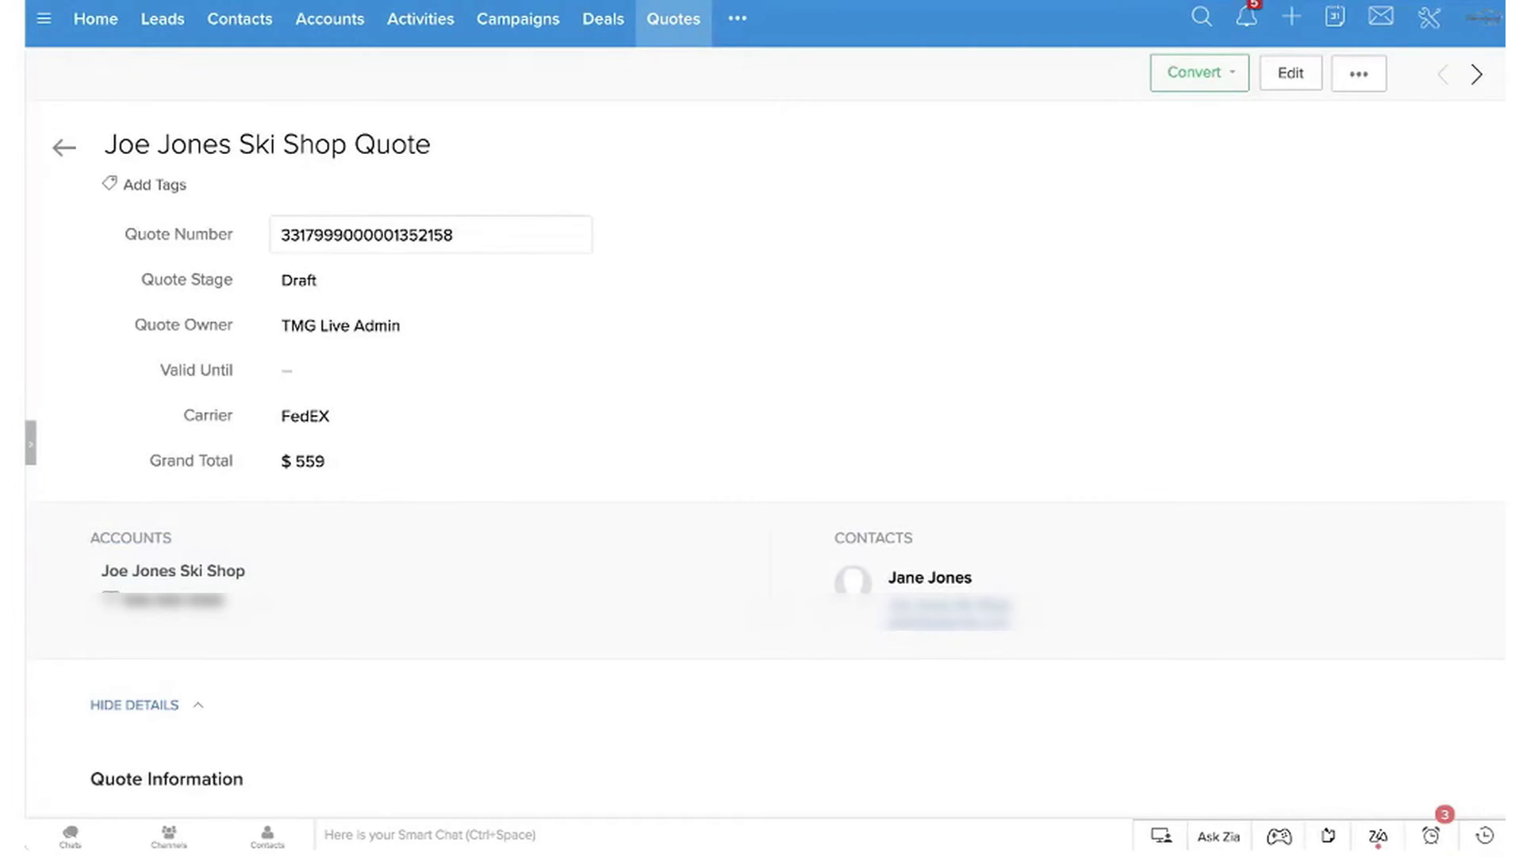
left_click(341, 279)
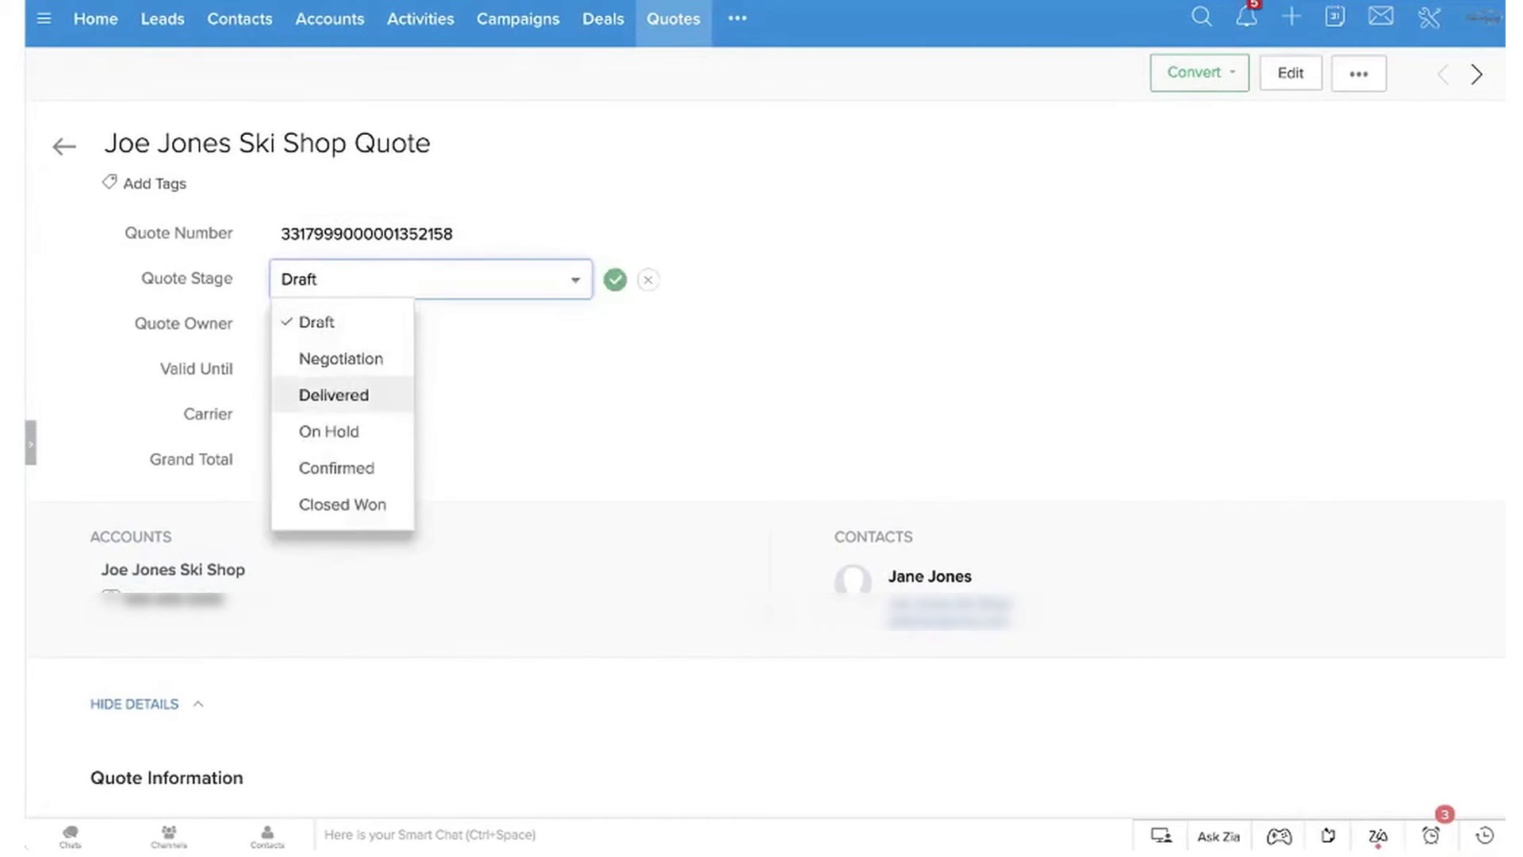
scroll(342, 503, "down", 1)
key("Down")
key("Up")
key("Up")
key("Up")
key("Up")
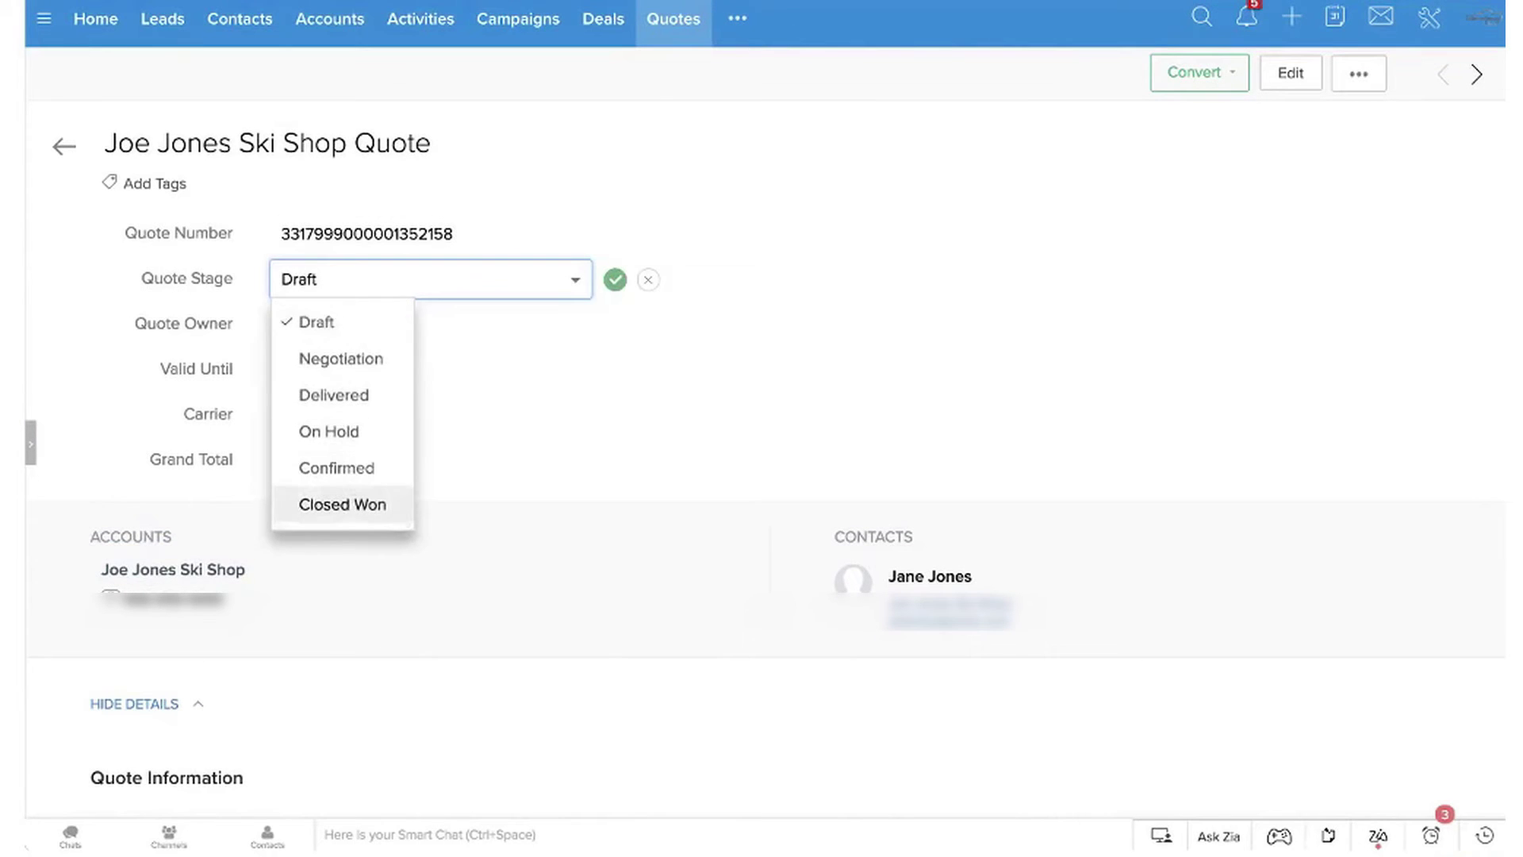
key("Escape")
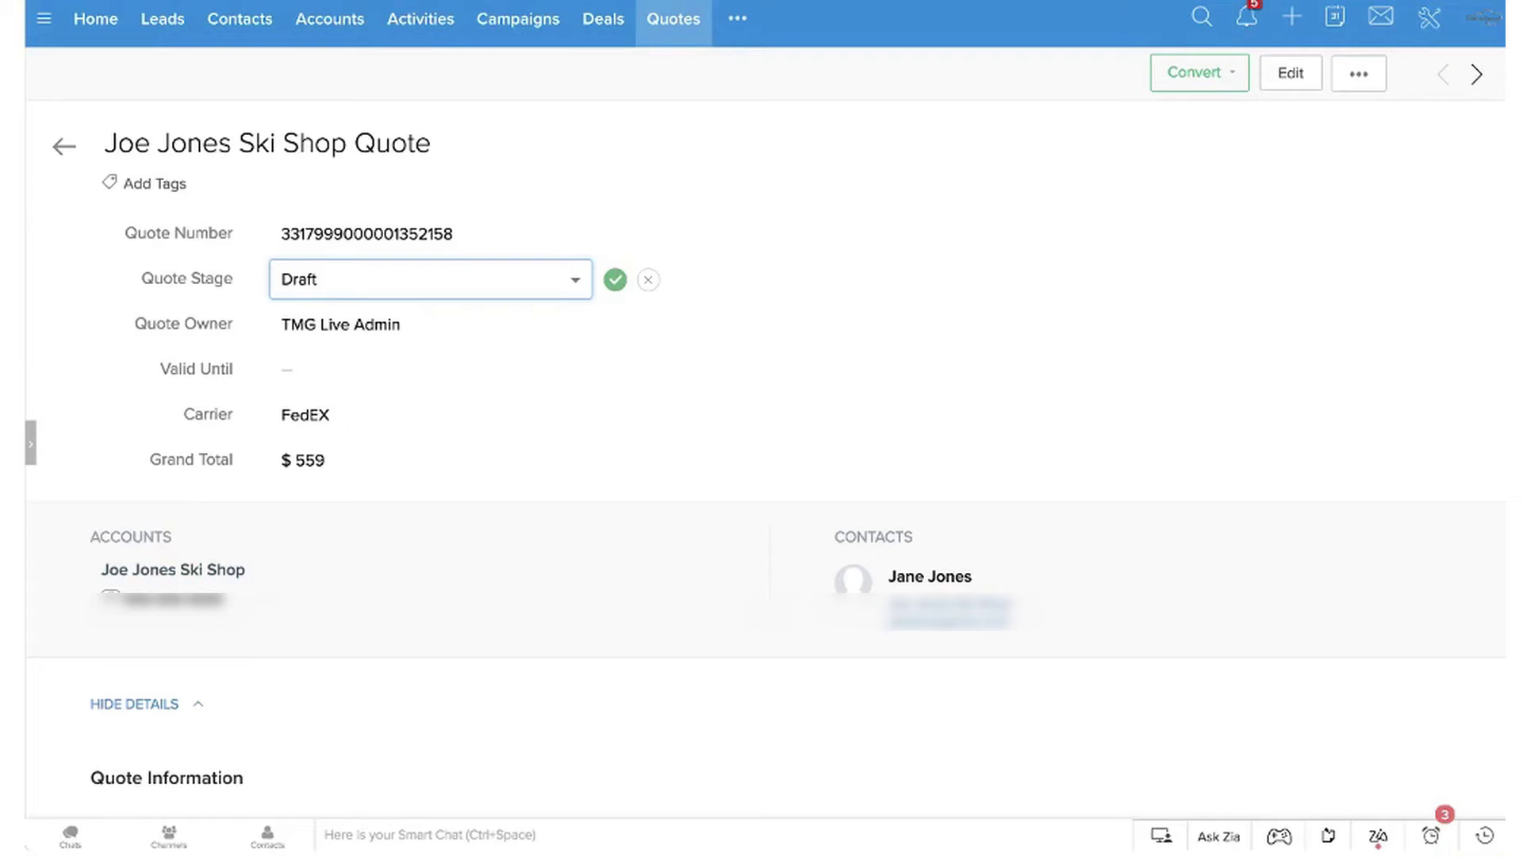
scroll(767, 425, "down", 3)
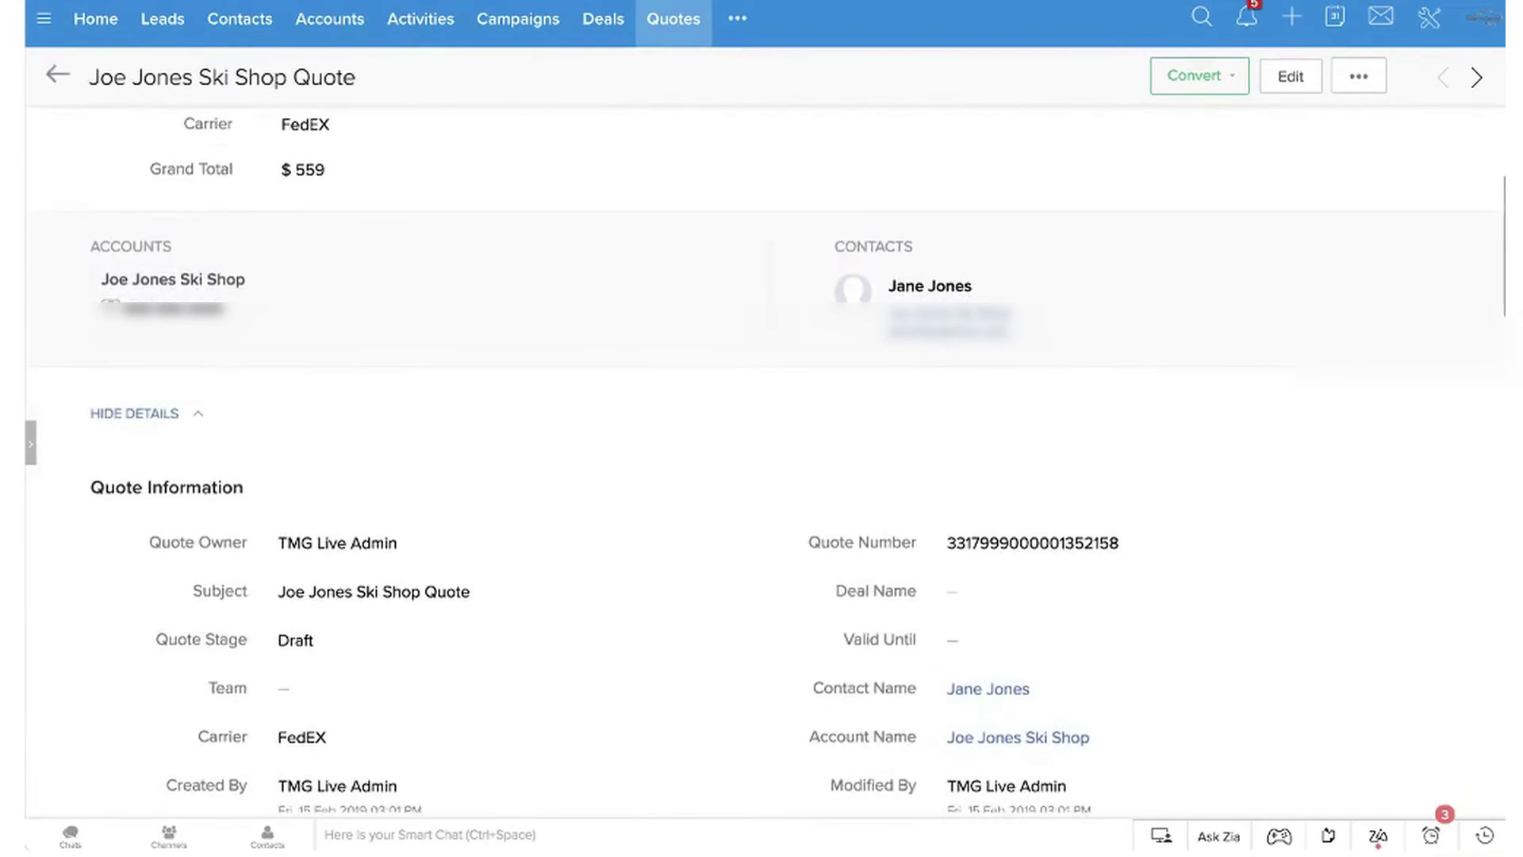
scroll(761, 460, "down", 7)
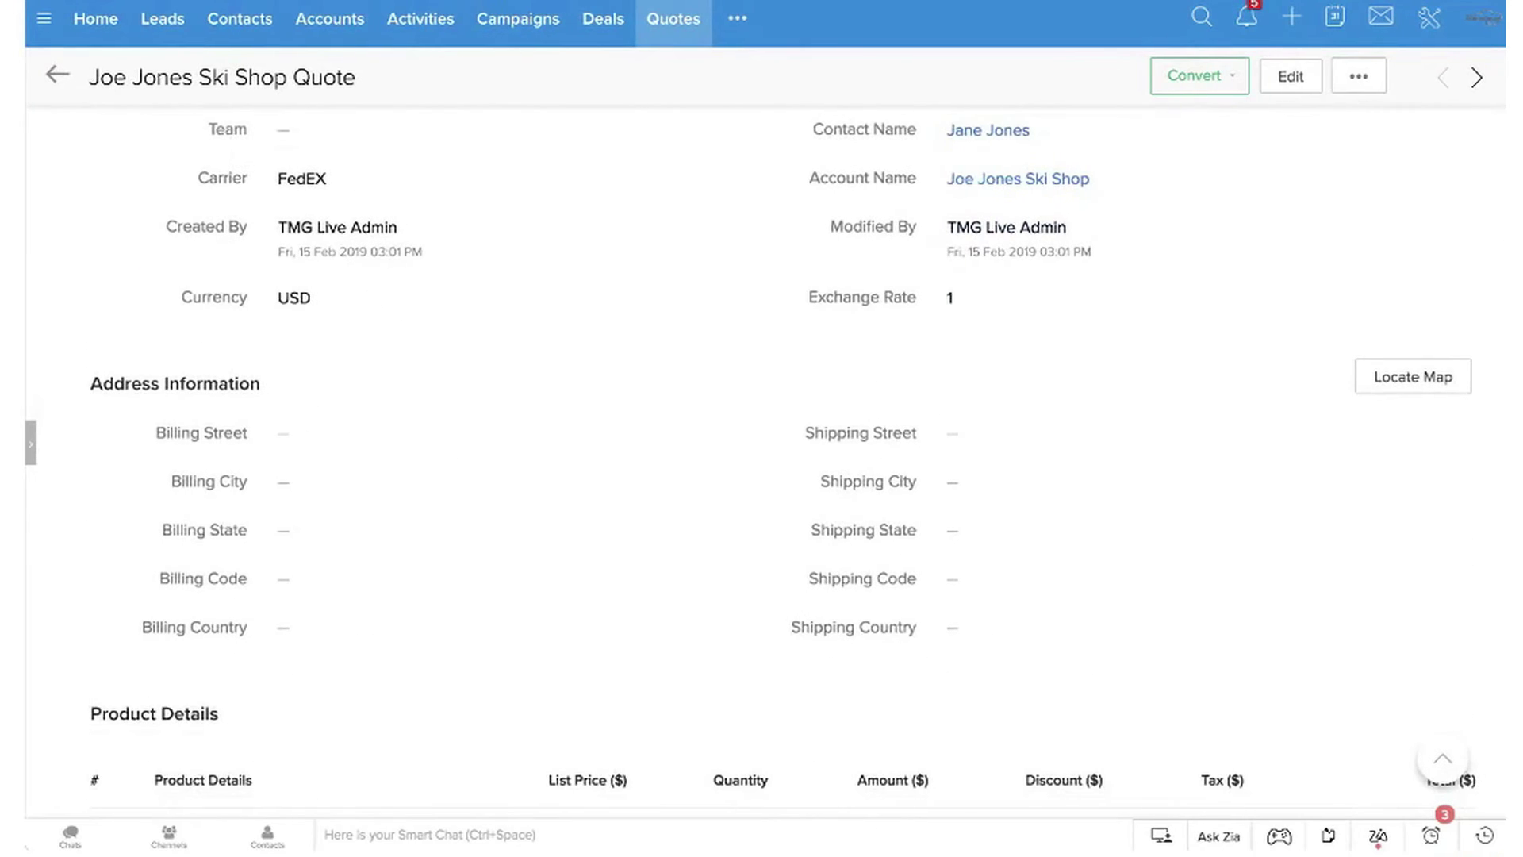
scroll(762, 460, "down", 5)
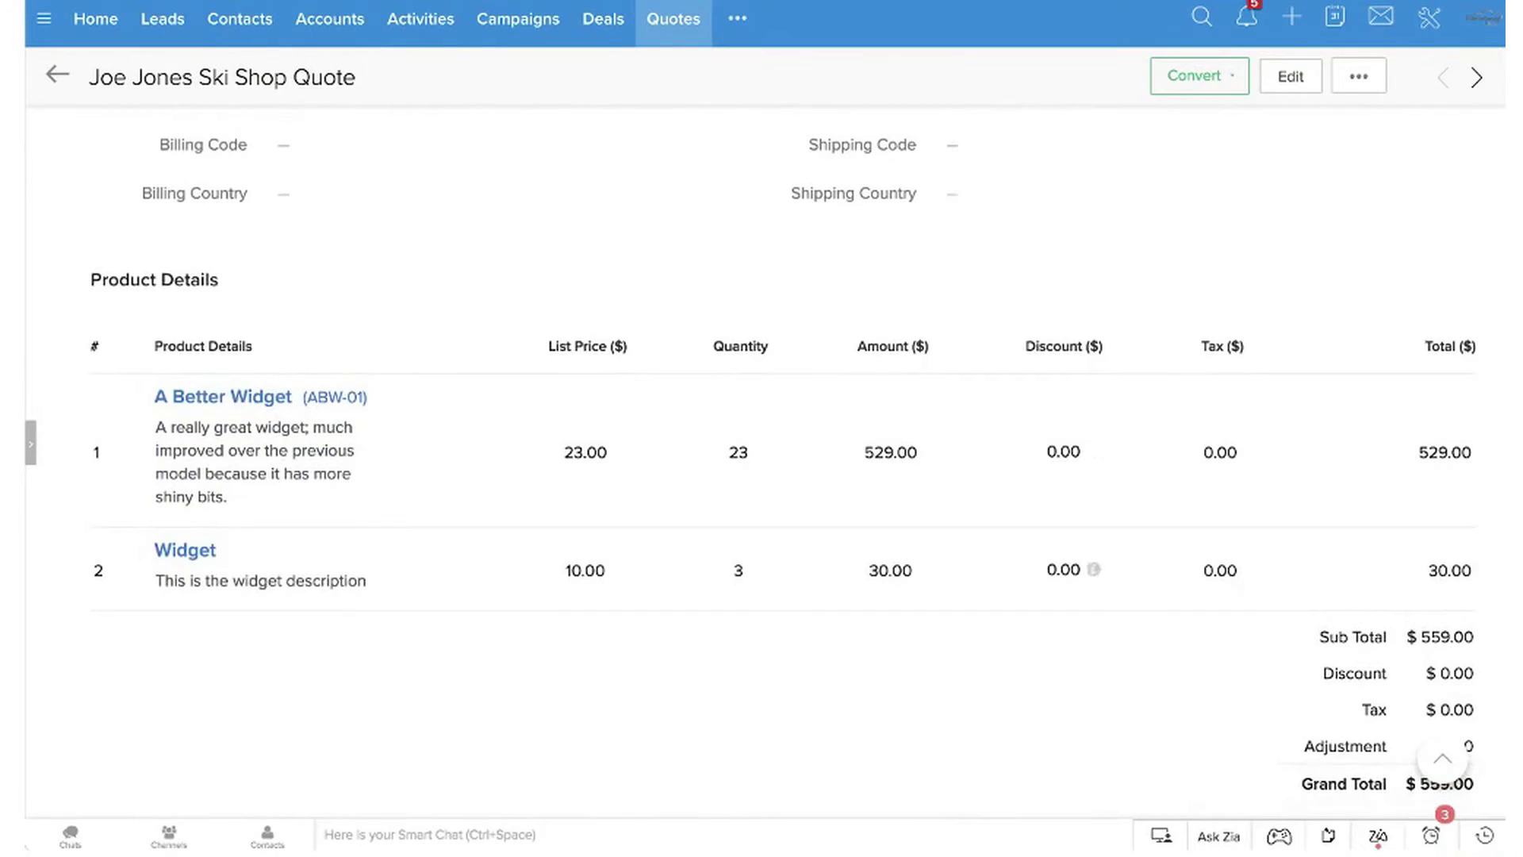
mouse_move(249, 399)
mouse_move(337, 399)
mouse_move(191, 552)
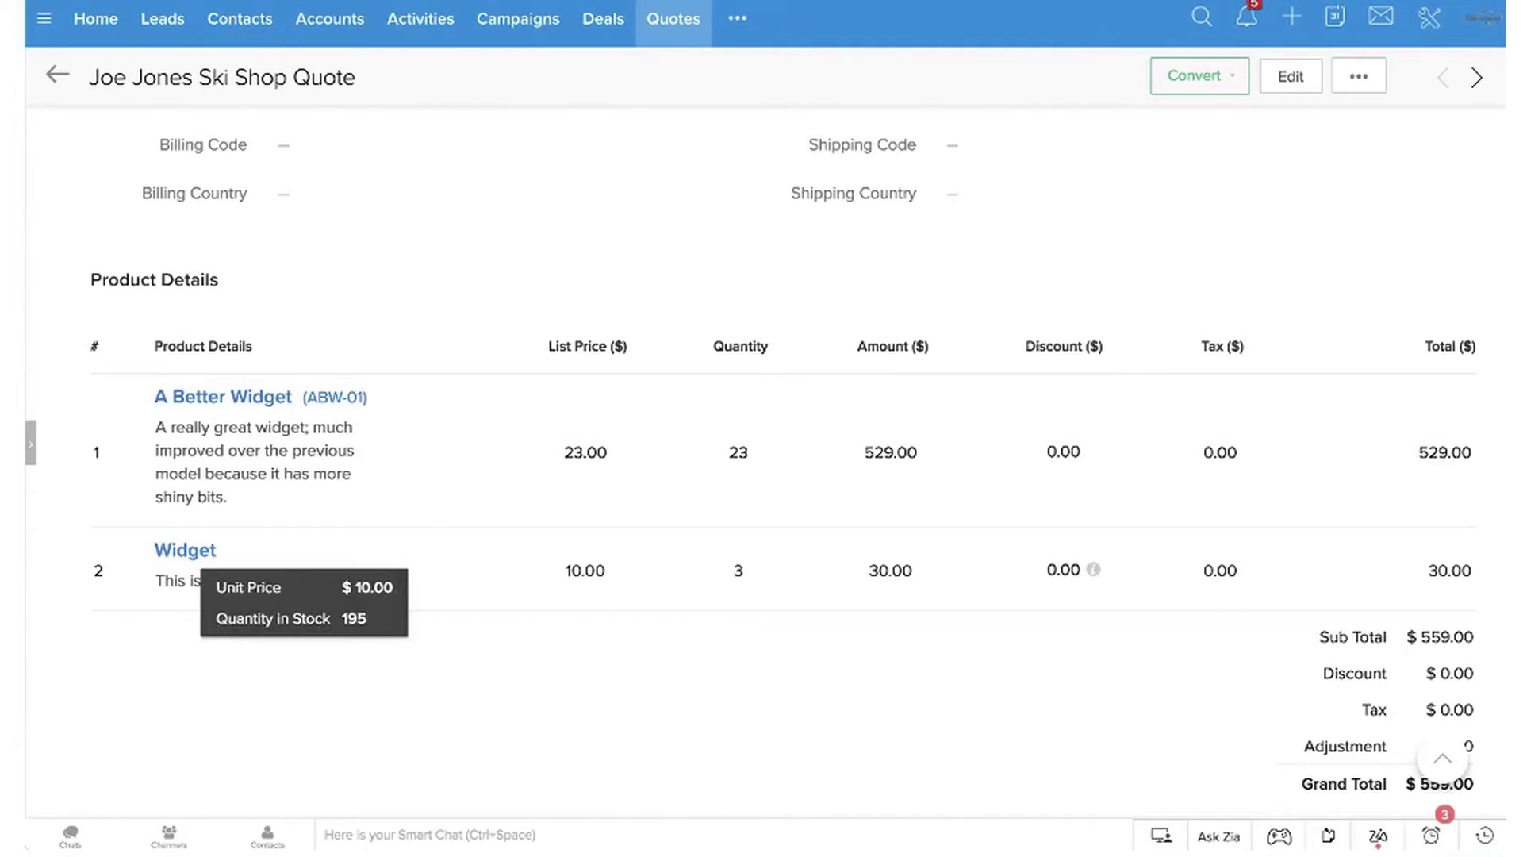
scroll(793, 468, "down", 3)
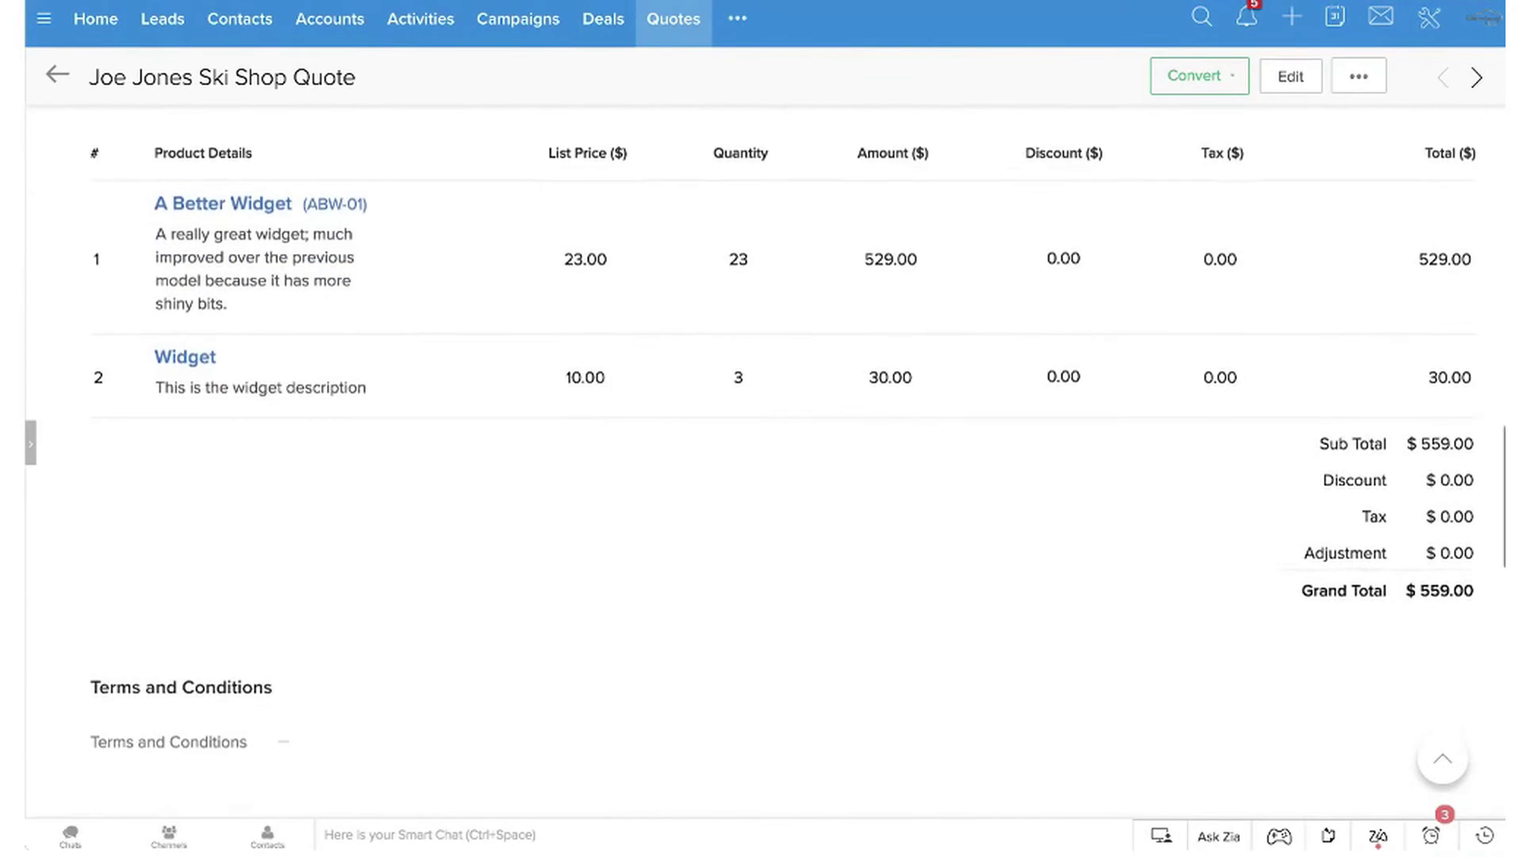
scroll(793, 476, "down", 5)
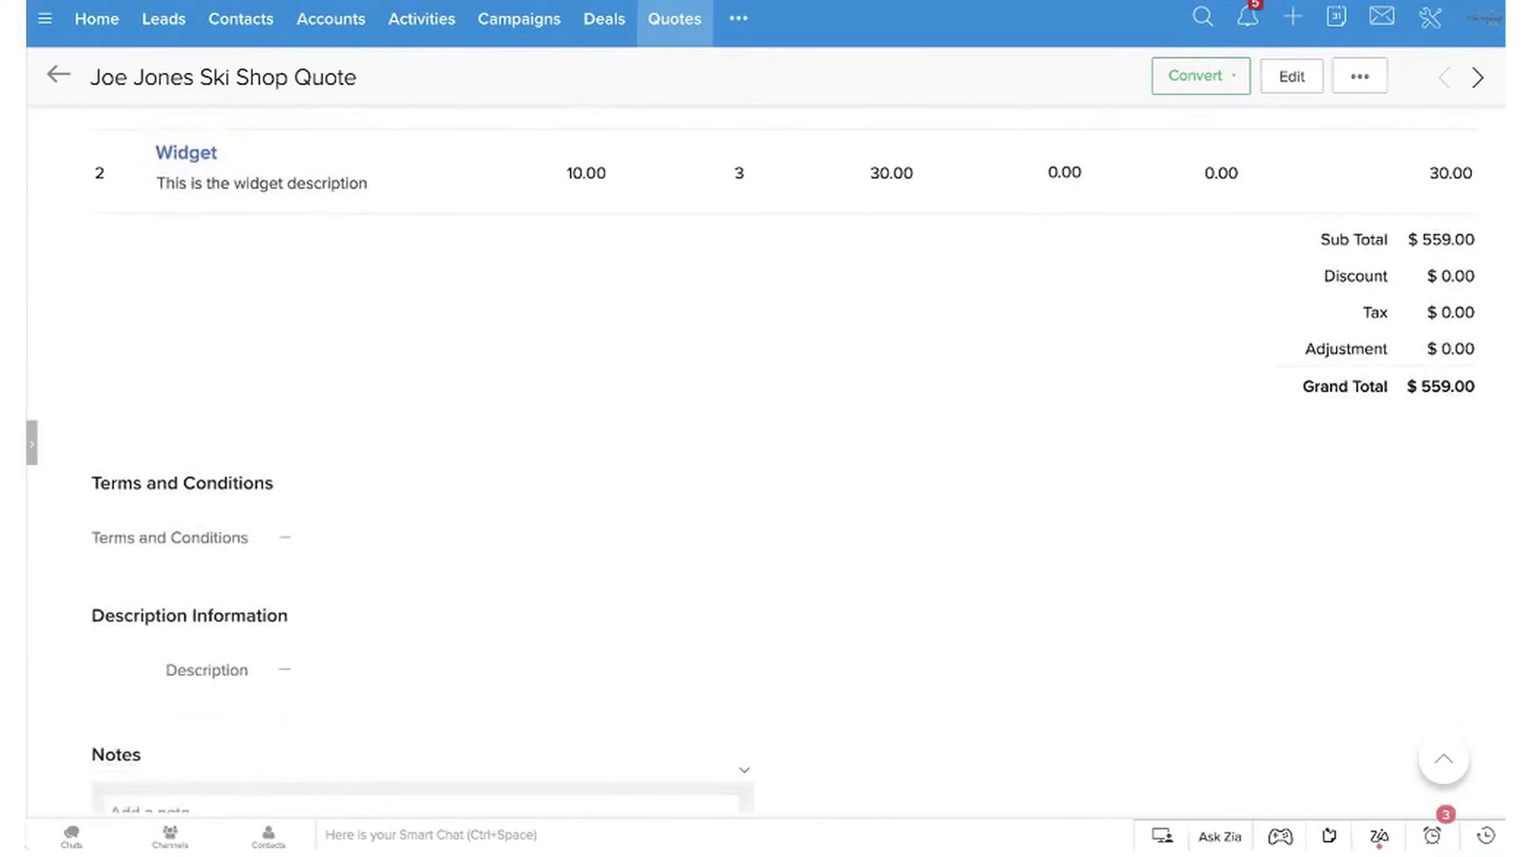
scroll(793, 476, "down", 4)
scroll(794, 476, "up", 20)
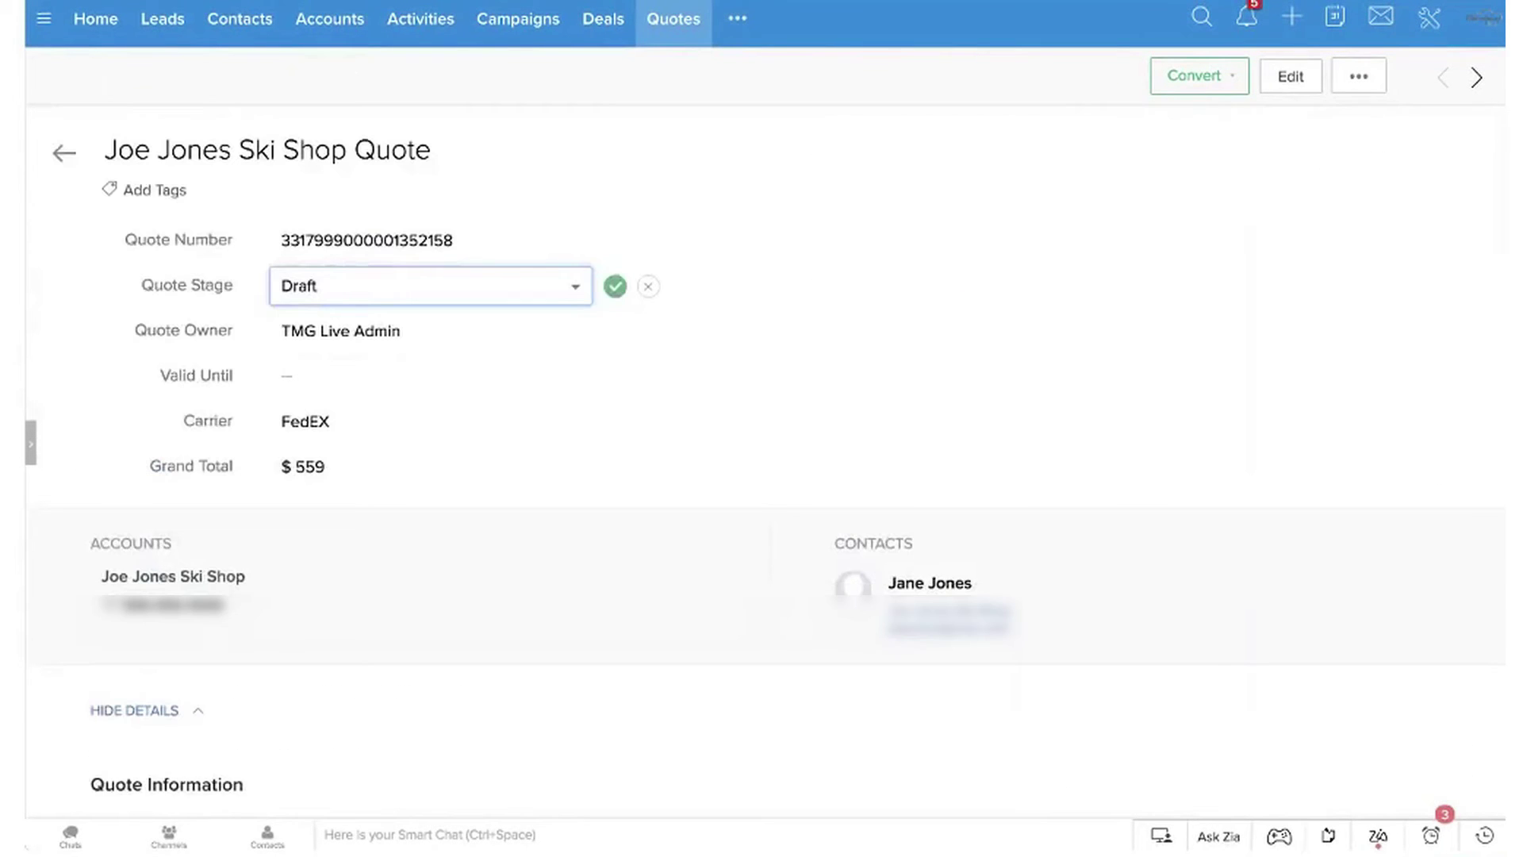
left_click(1358, 76)
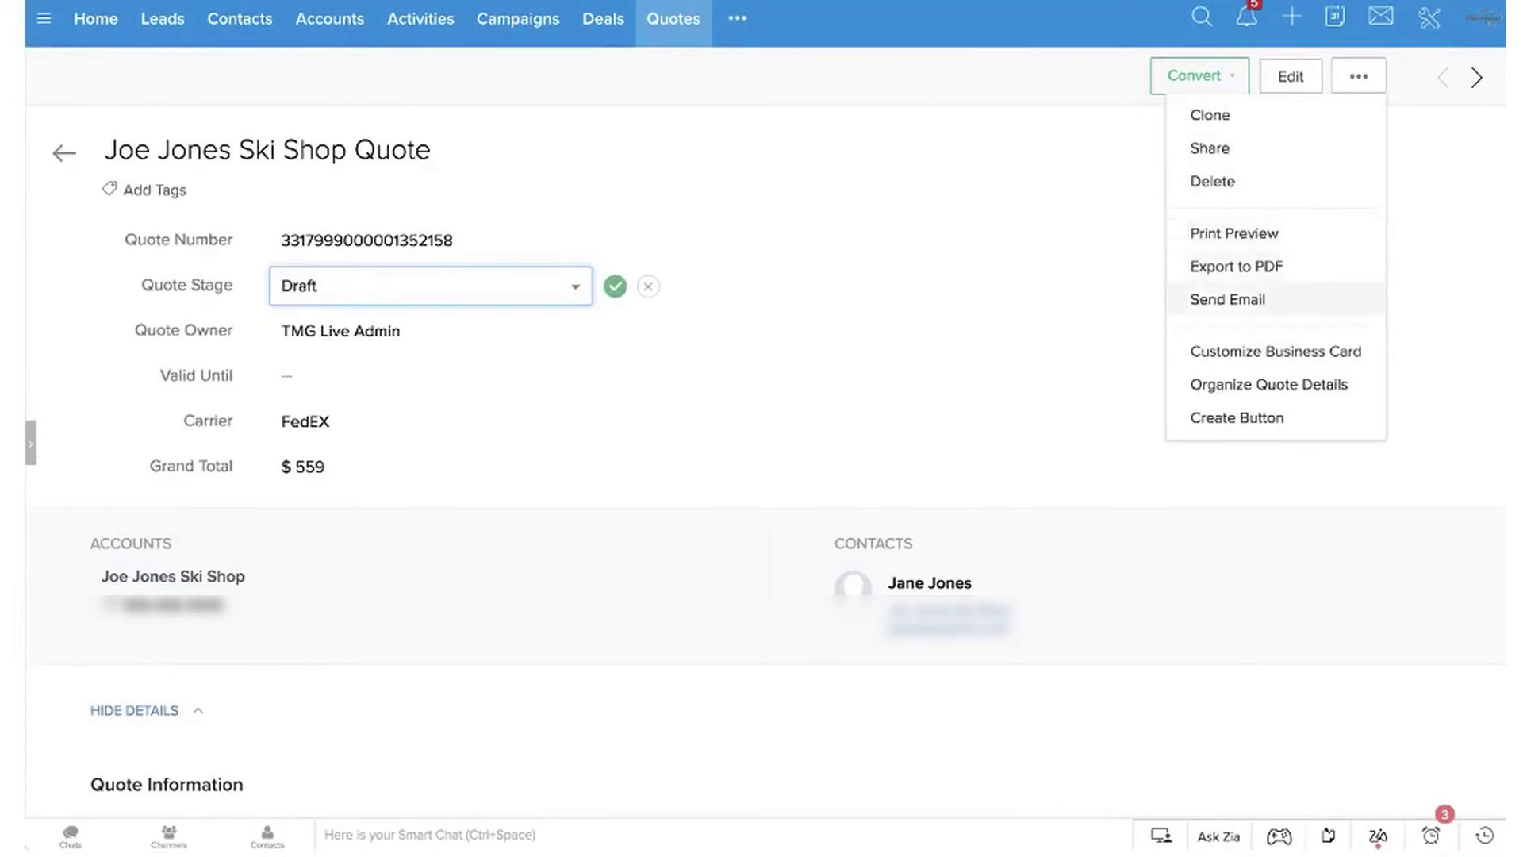
left_click(1234, 232)
left_click(151, 99)
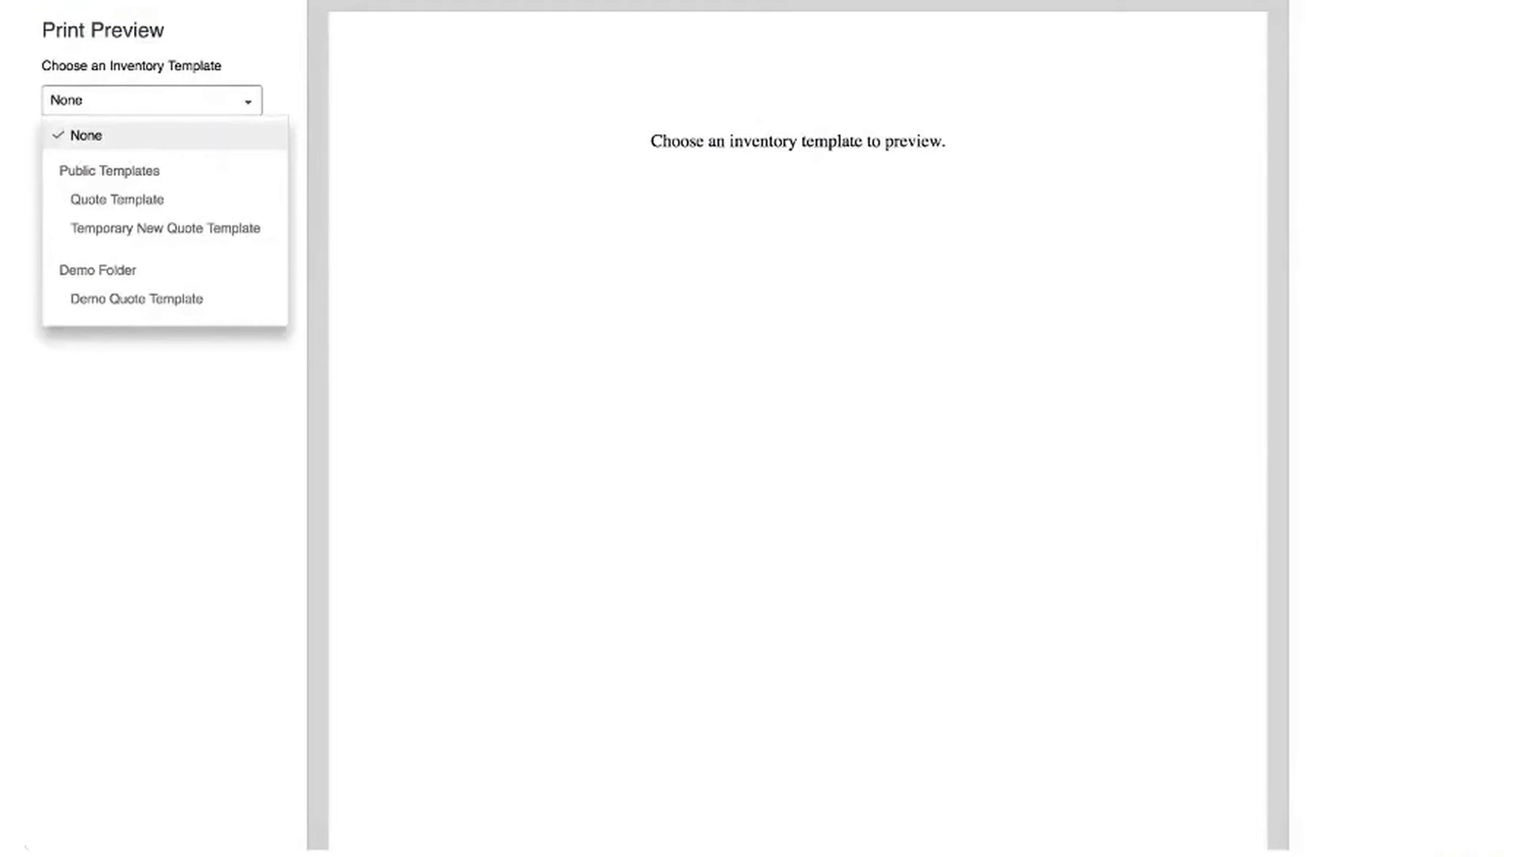
left_click(117, 200)
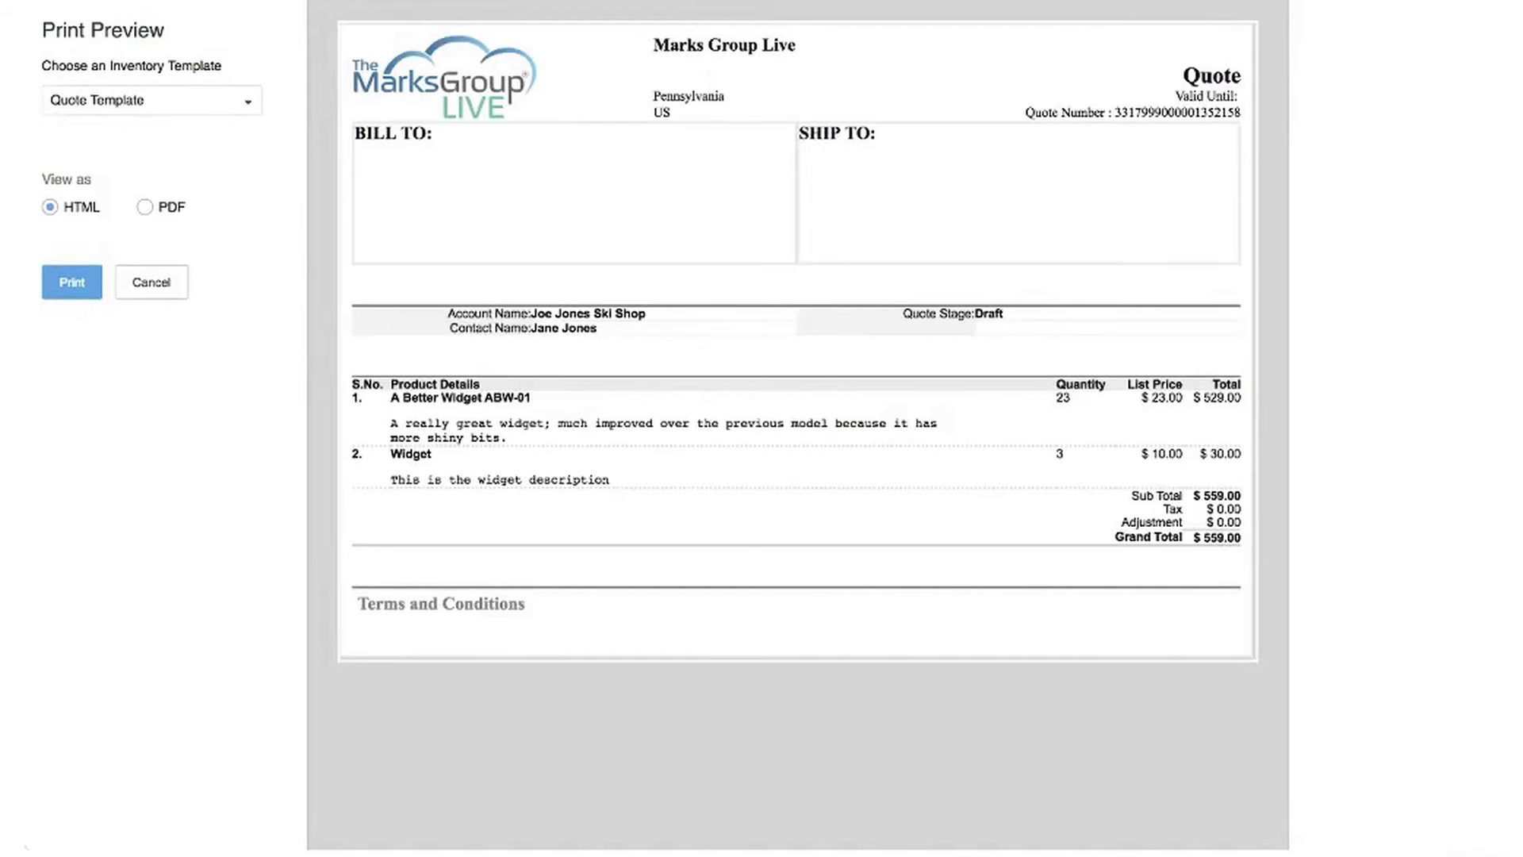
left_click(145, 207)
scroll(798, 444, "down", 3)
scroll(798, 444, "up", 3)
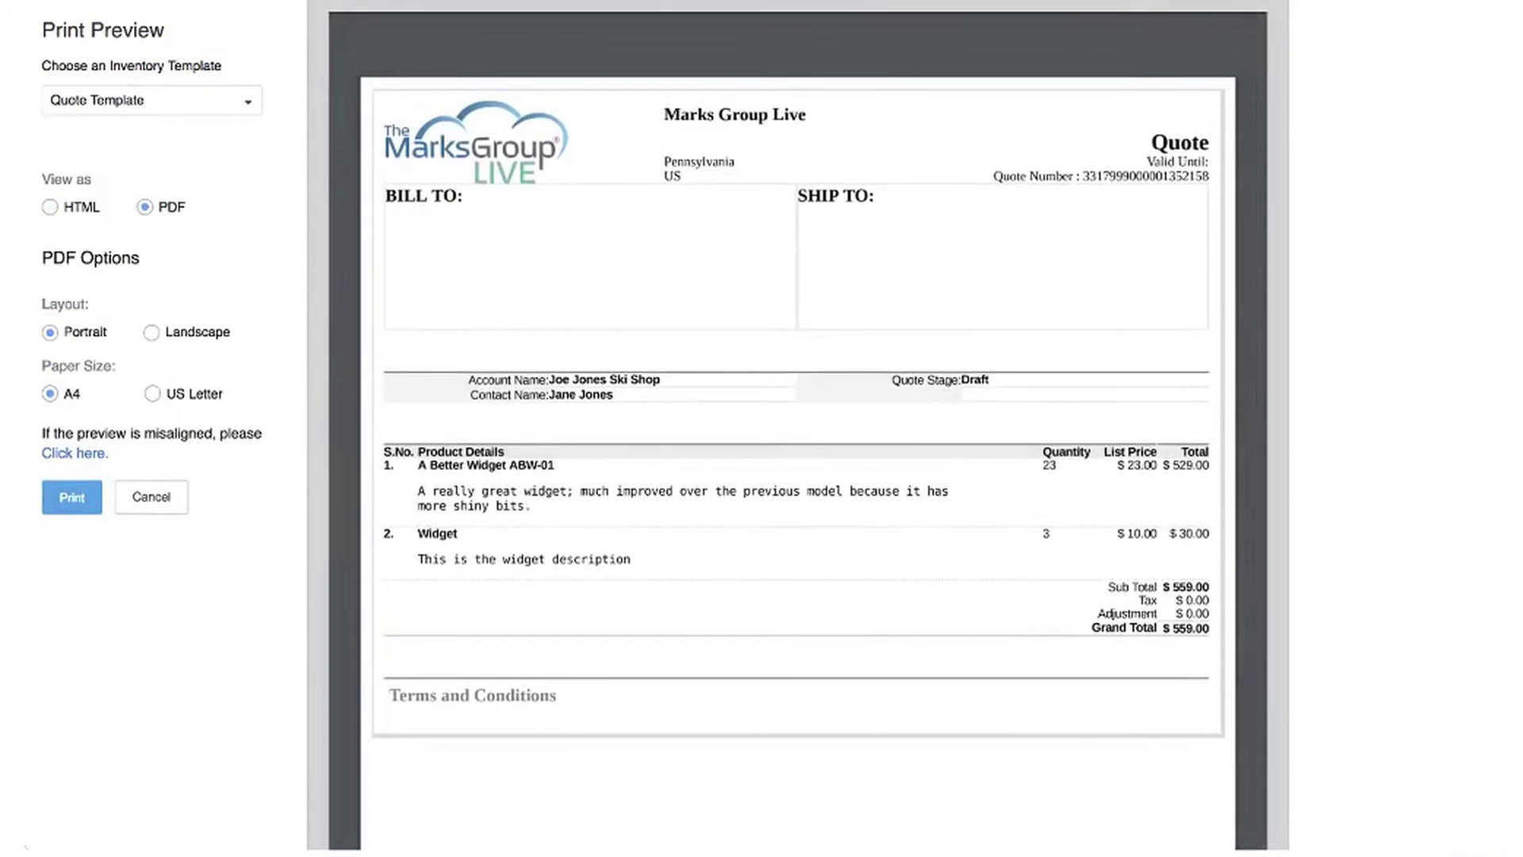
left_click(151, 332)
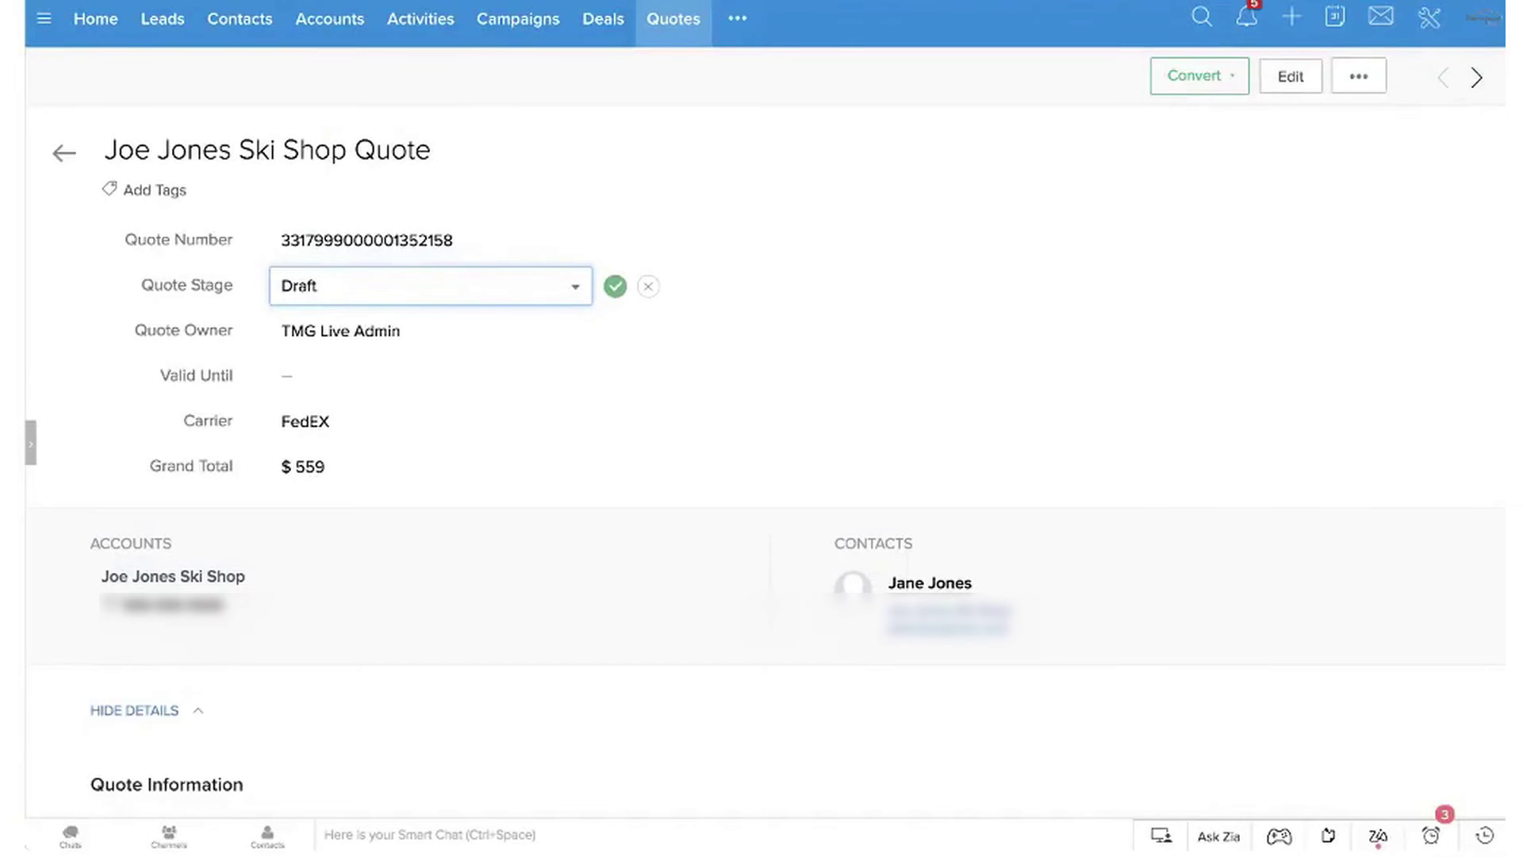
- Set the ski shop quote's stage to Closed Won and convert it into a sales order
left_click(430, 286)
scroll(342, 476, "down", 1)
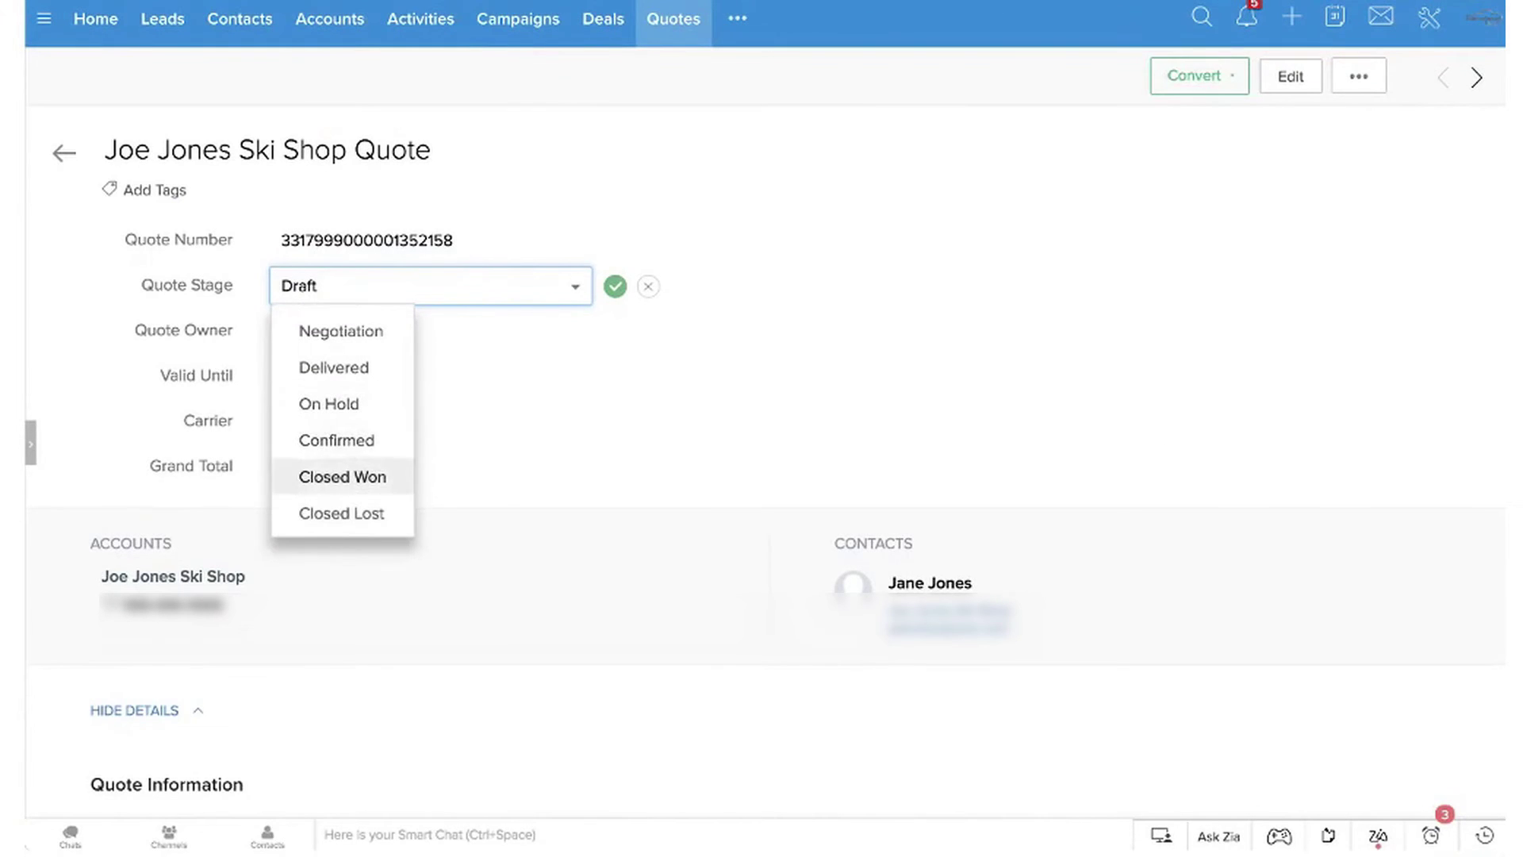
left_click(342, 476)
left_click(1199, 76)
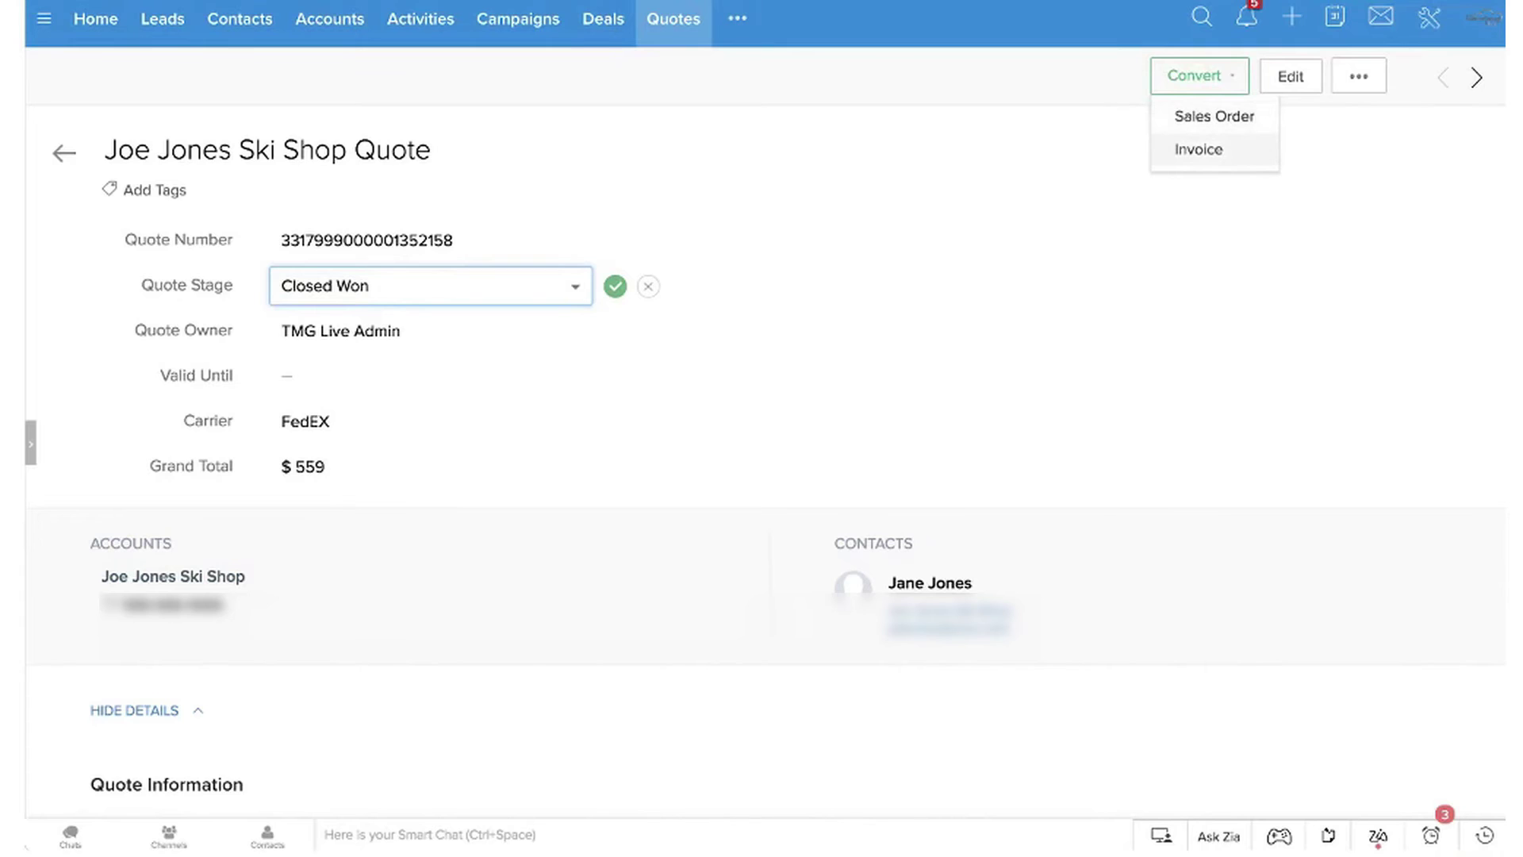
left_click(1213, 116)
left_click(1310, 72)
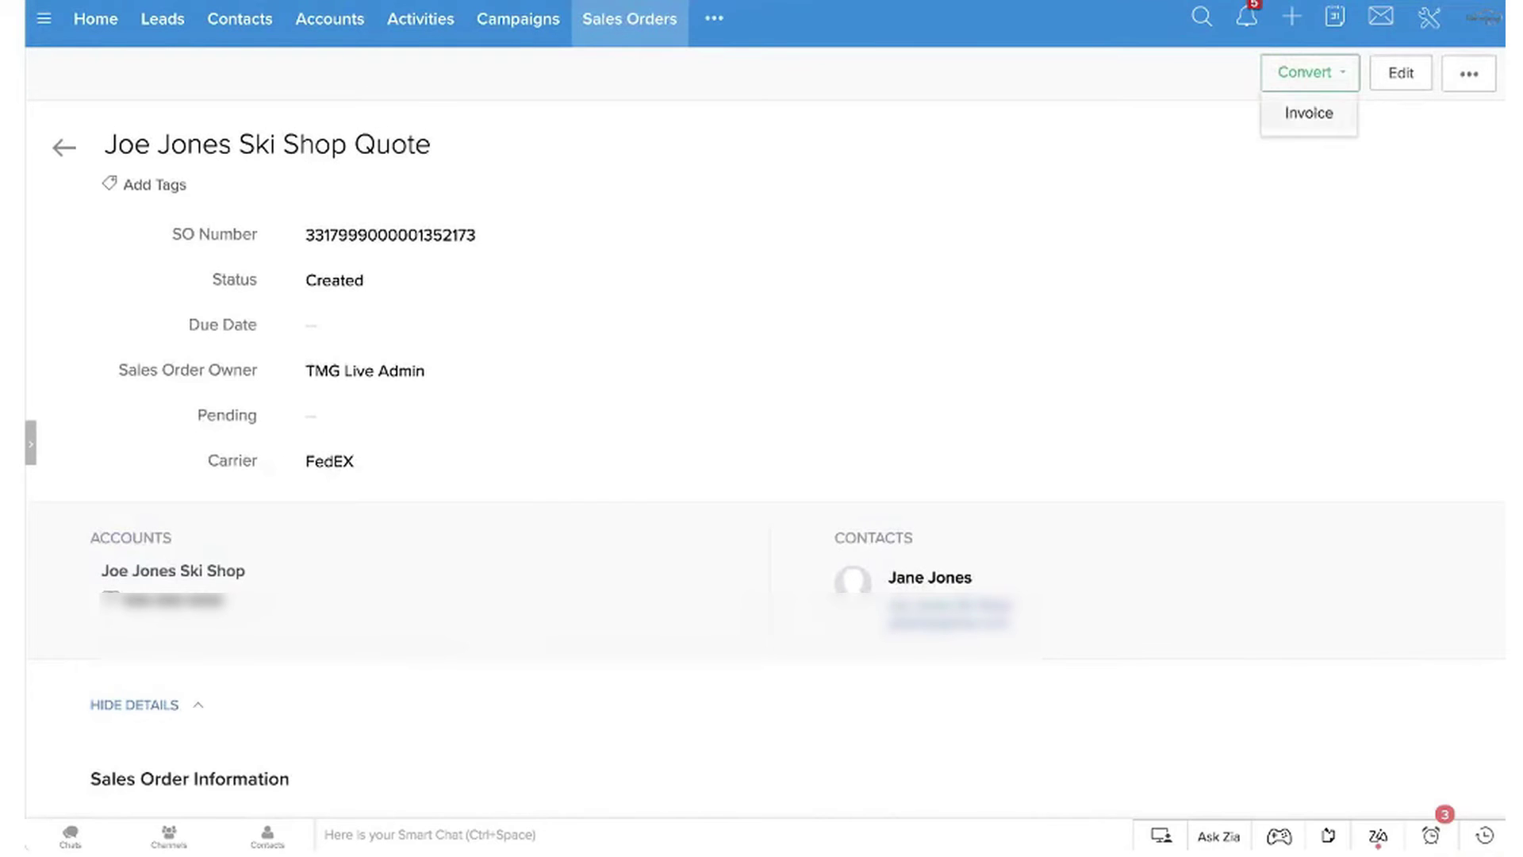
- Go to the Quotes module and start a new blank quote
left_click(714, 18)
type("qu")
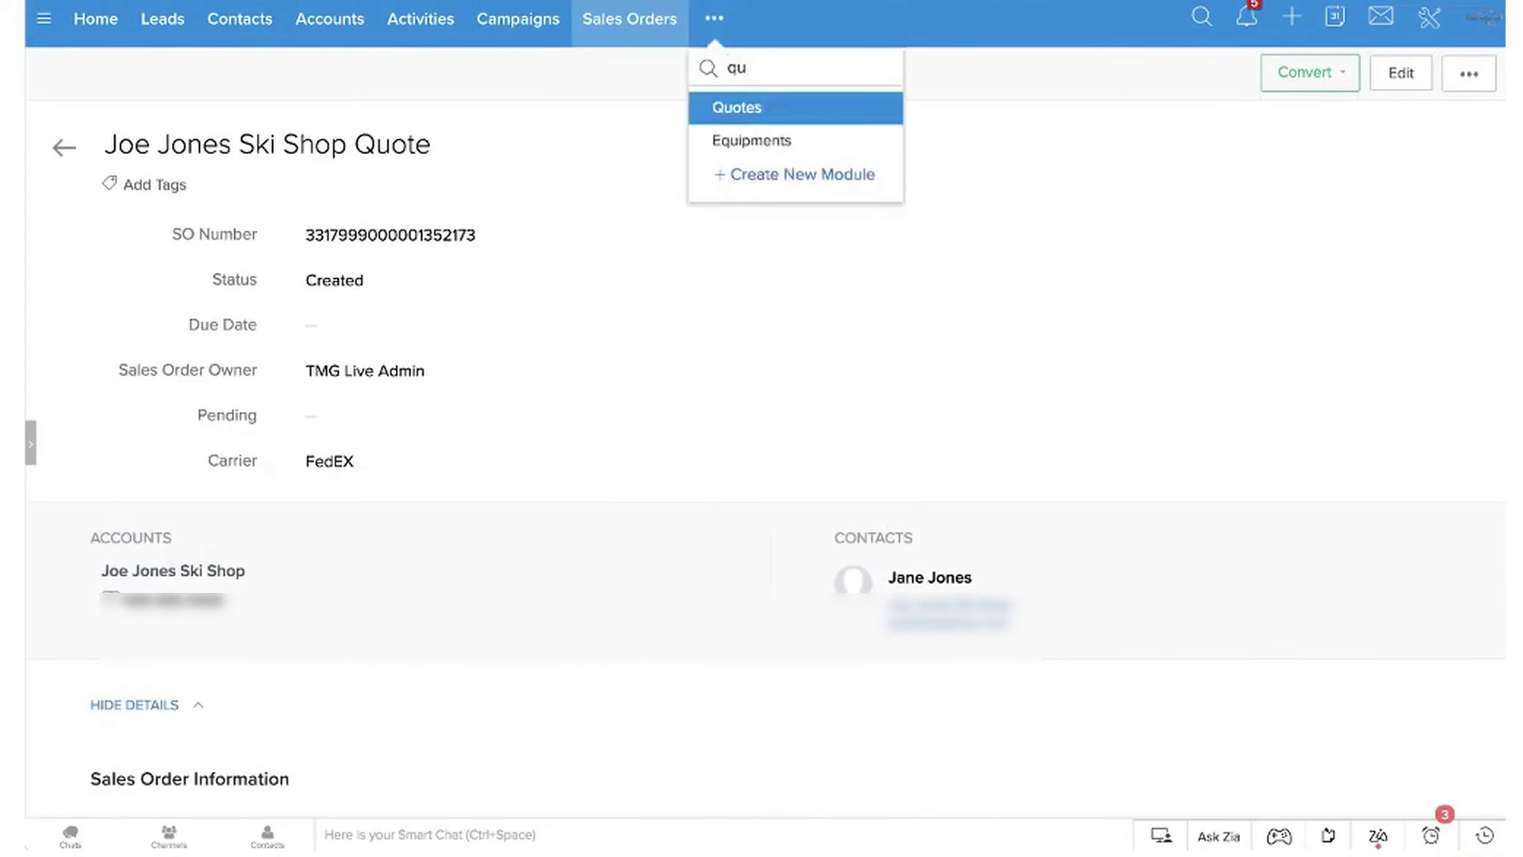
left_click(738, 107)
left_click(1357, 82)
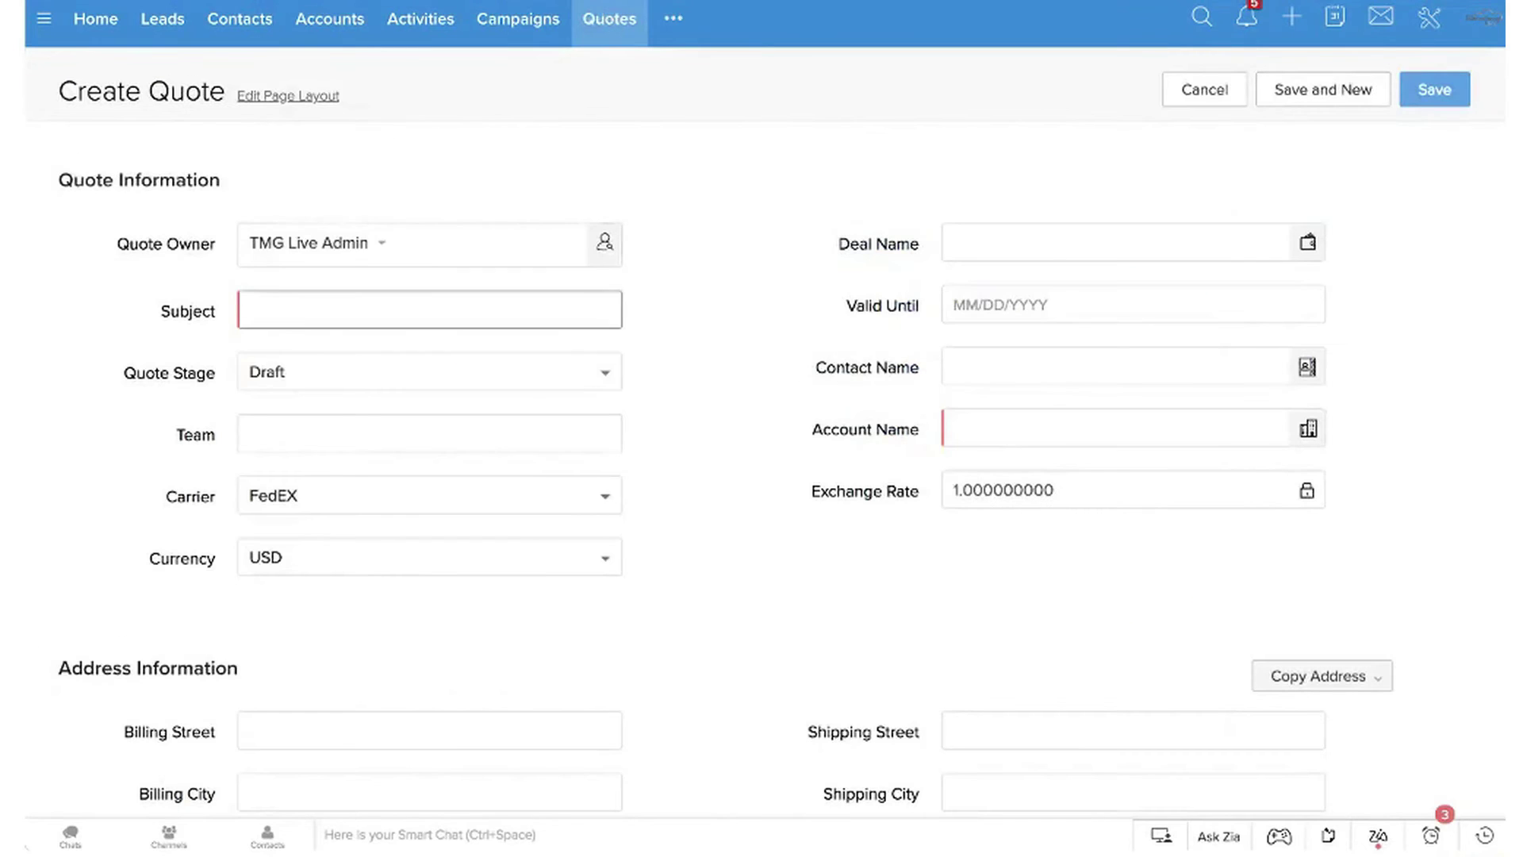
- Title the quote 'Joe Jones Quote' and link Joe Jones Ski Shop, its contact, and Test Deal
left_click(429, 310)
type("Joe Jones Quote")
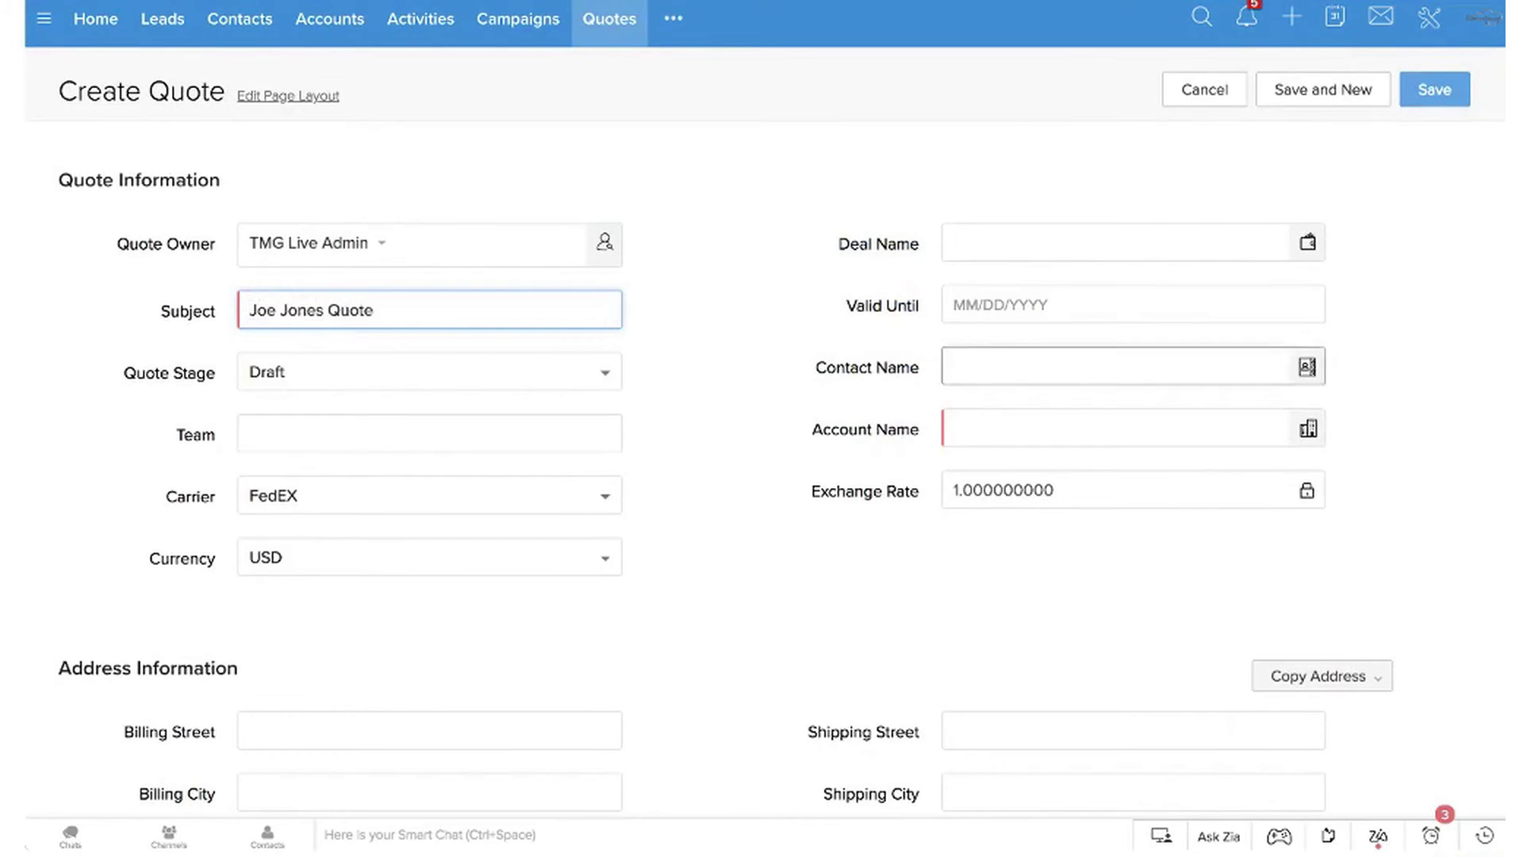
left_click(1308, 428)
type("joe")
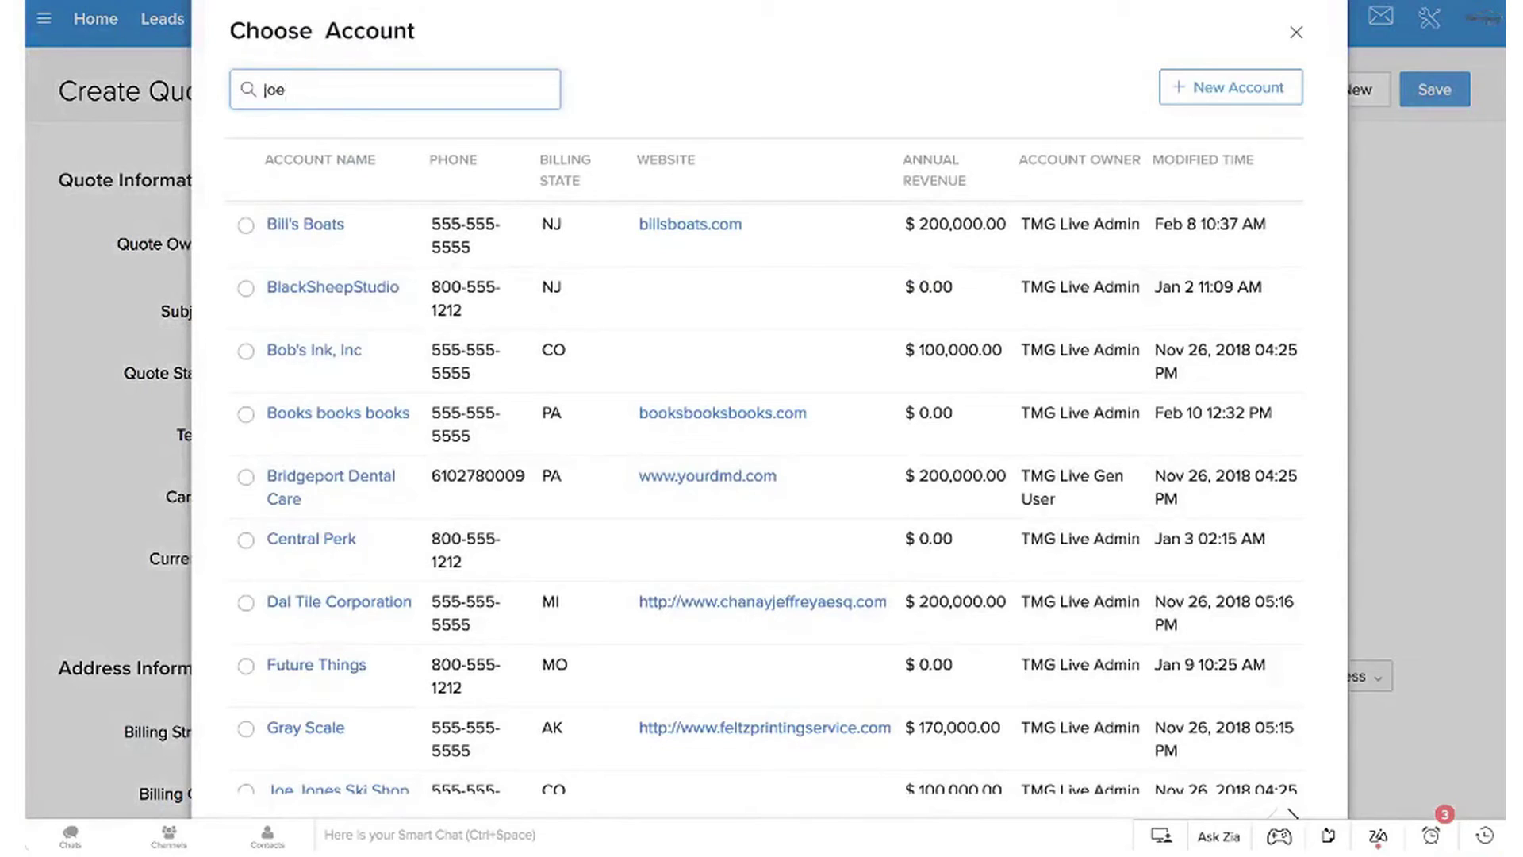
type(" jone")
left_click(246, 204)
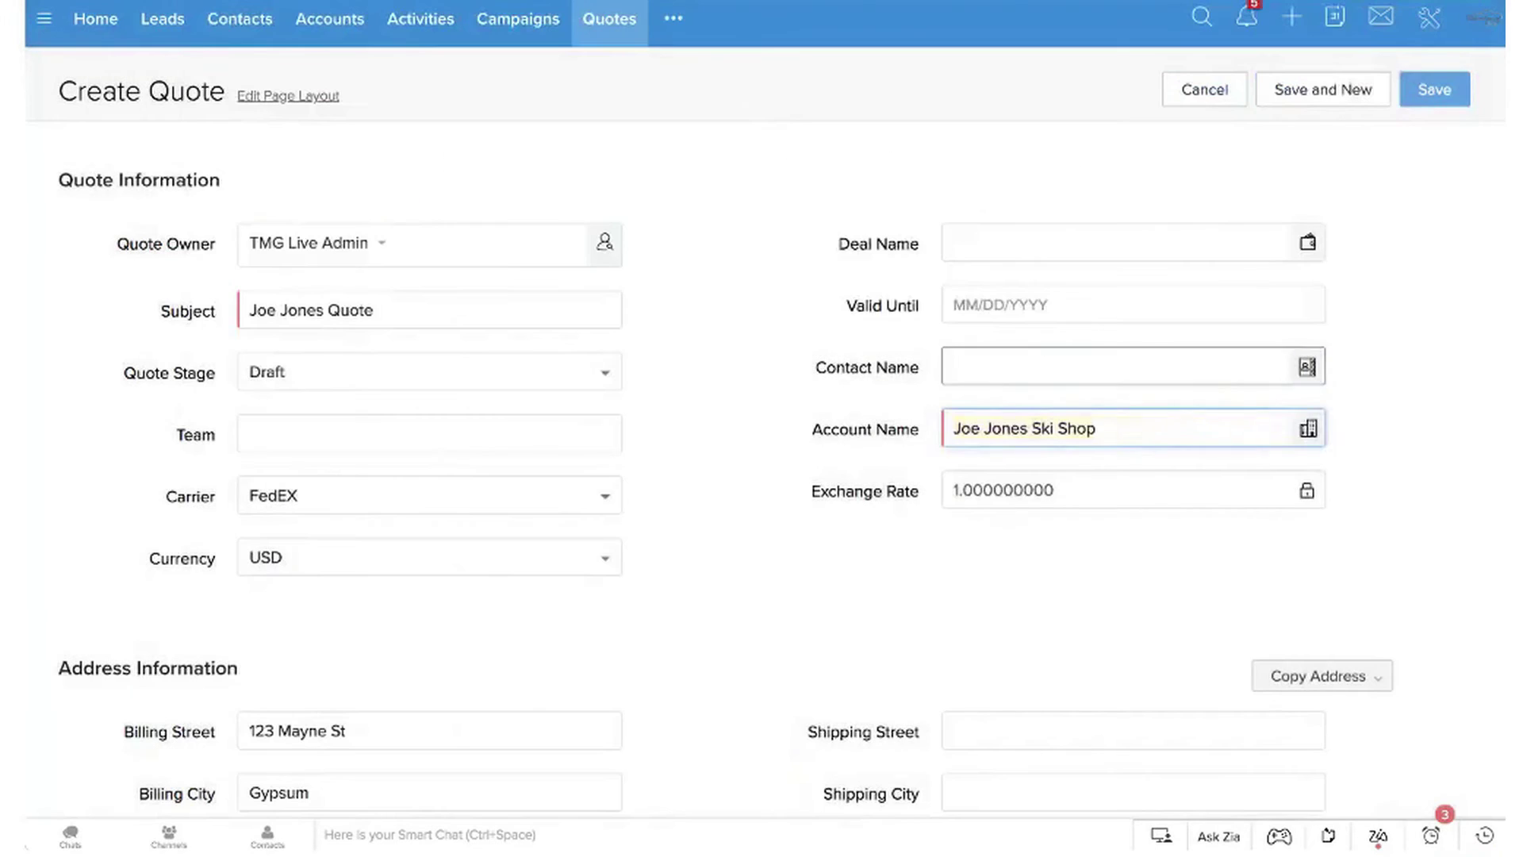
left_click(1307, 367)
left_click(245, 204)
left_click(1307, 242)
left_click(245, 225)
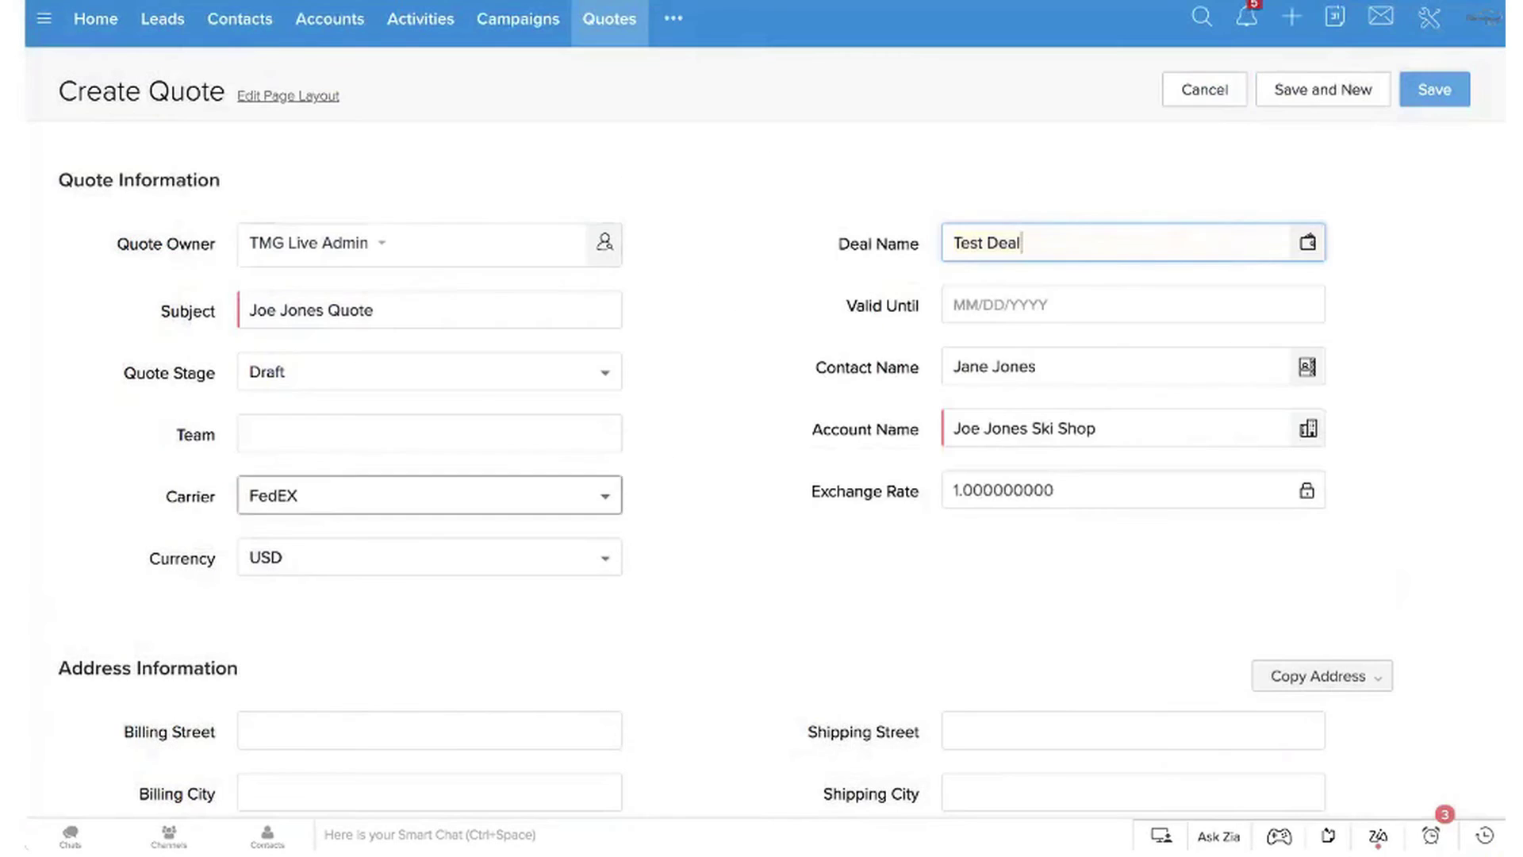
- Set the billing street to 123 Main Street and copy it to the shipping address
scroll(508, 571, "down", 1)
scroll(429, 336, "down", 1)
left_click(429, 286)
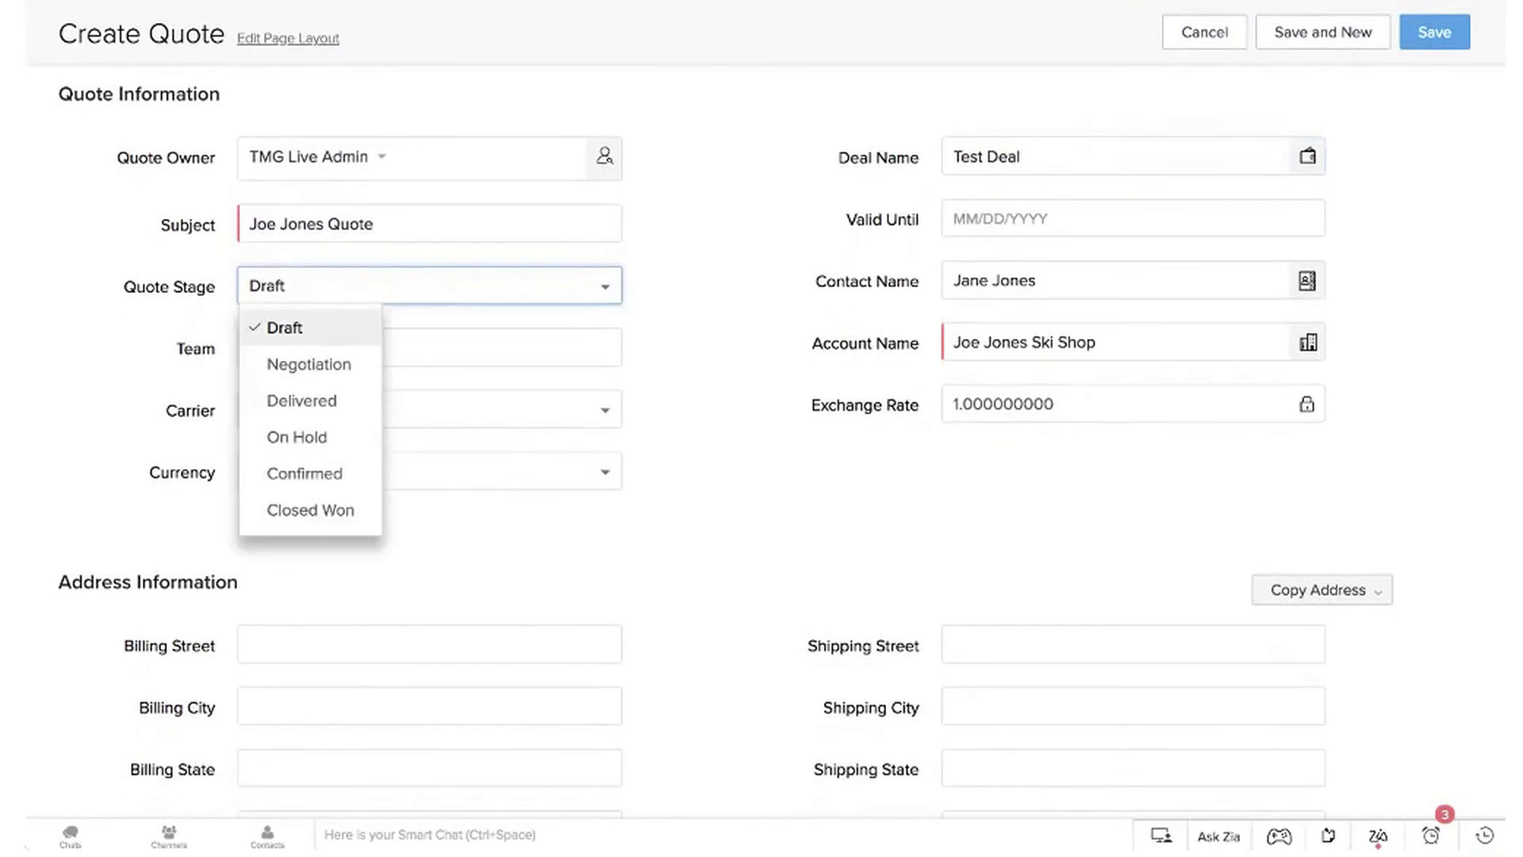
left_click(429, 644)
type("123 Main Street")
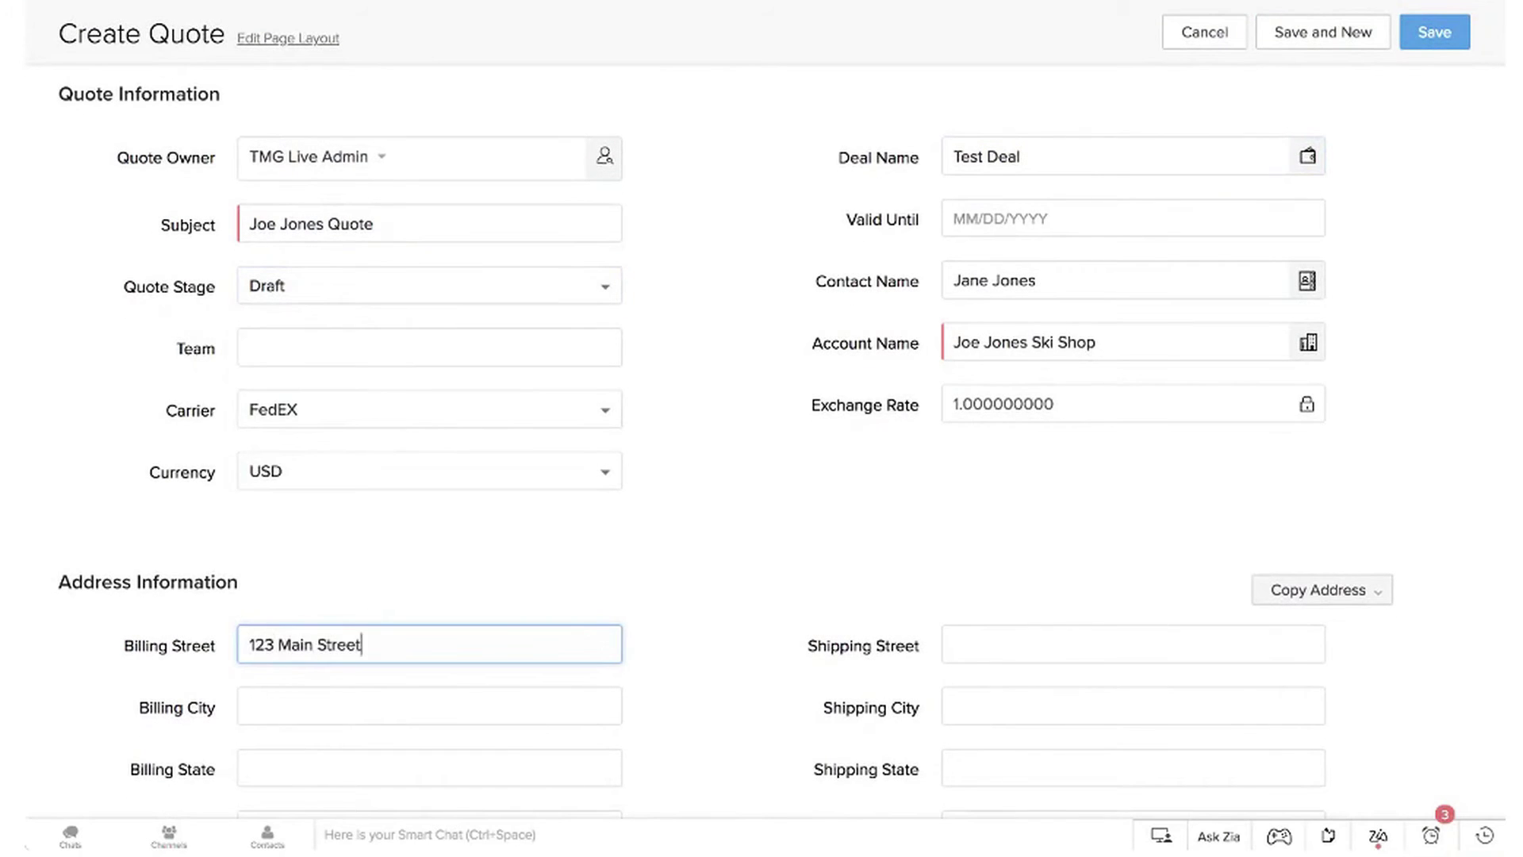
left_click(1321, 589)
left_click(1319, 625)
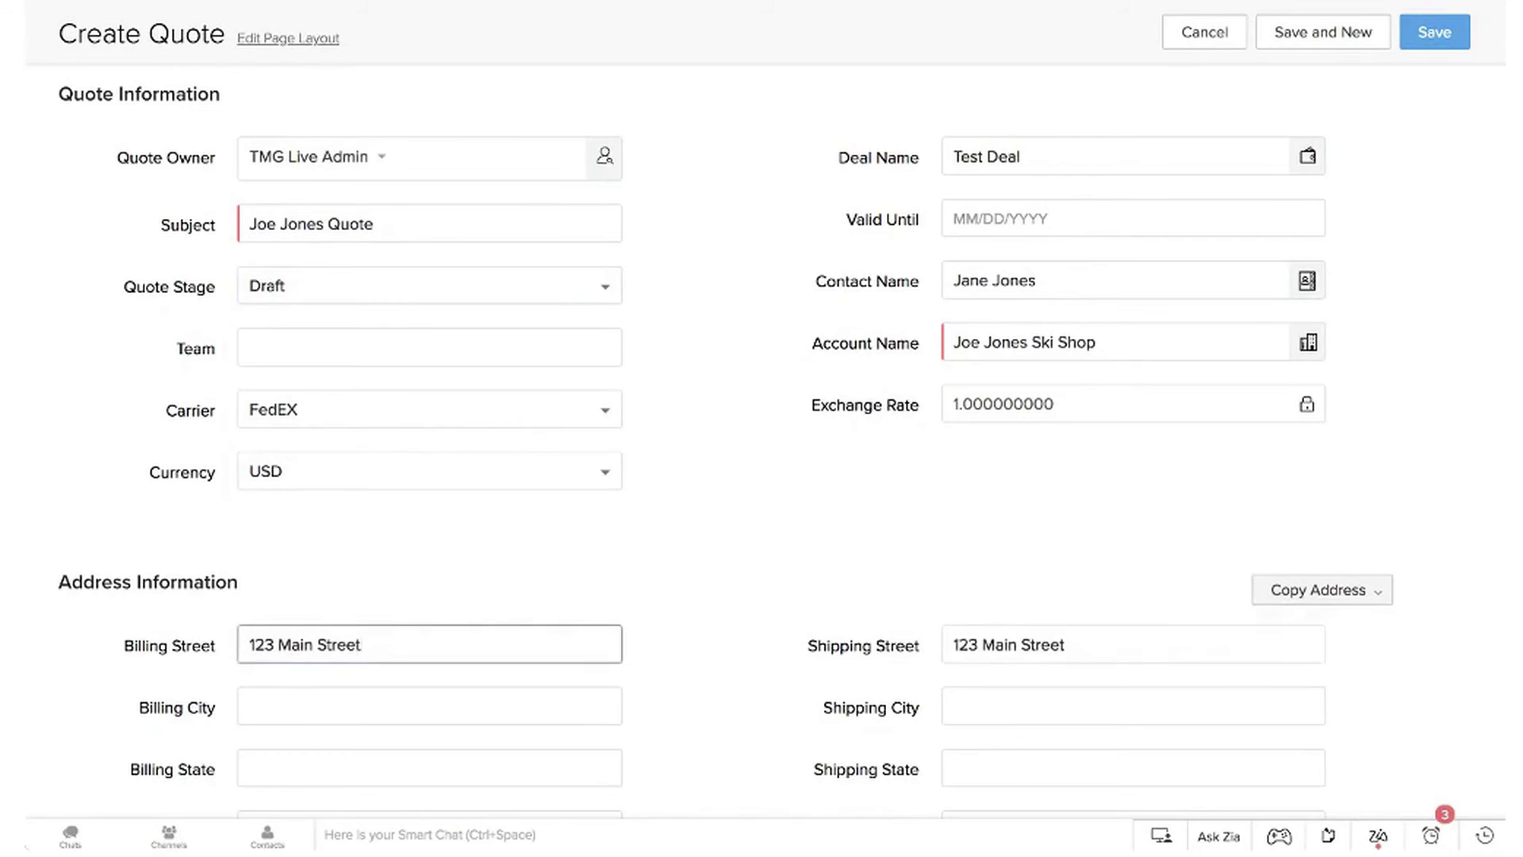
- Add A Better Widget as a product line item, found by searching 'widg'
scroll(761, 429, "down", 7)
left_click(752, 488)
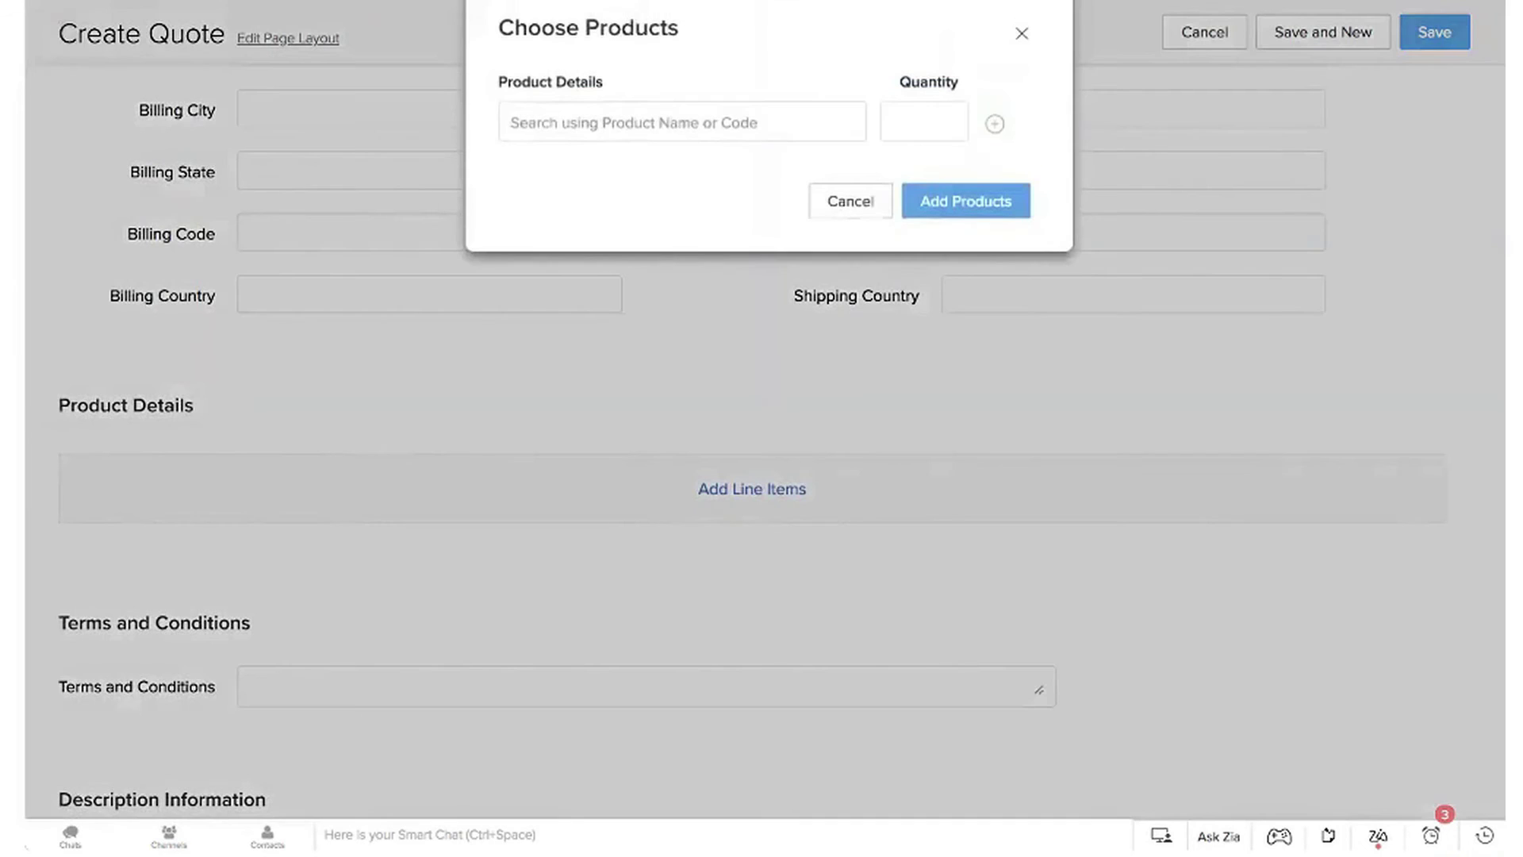
type("widg")
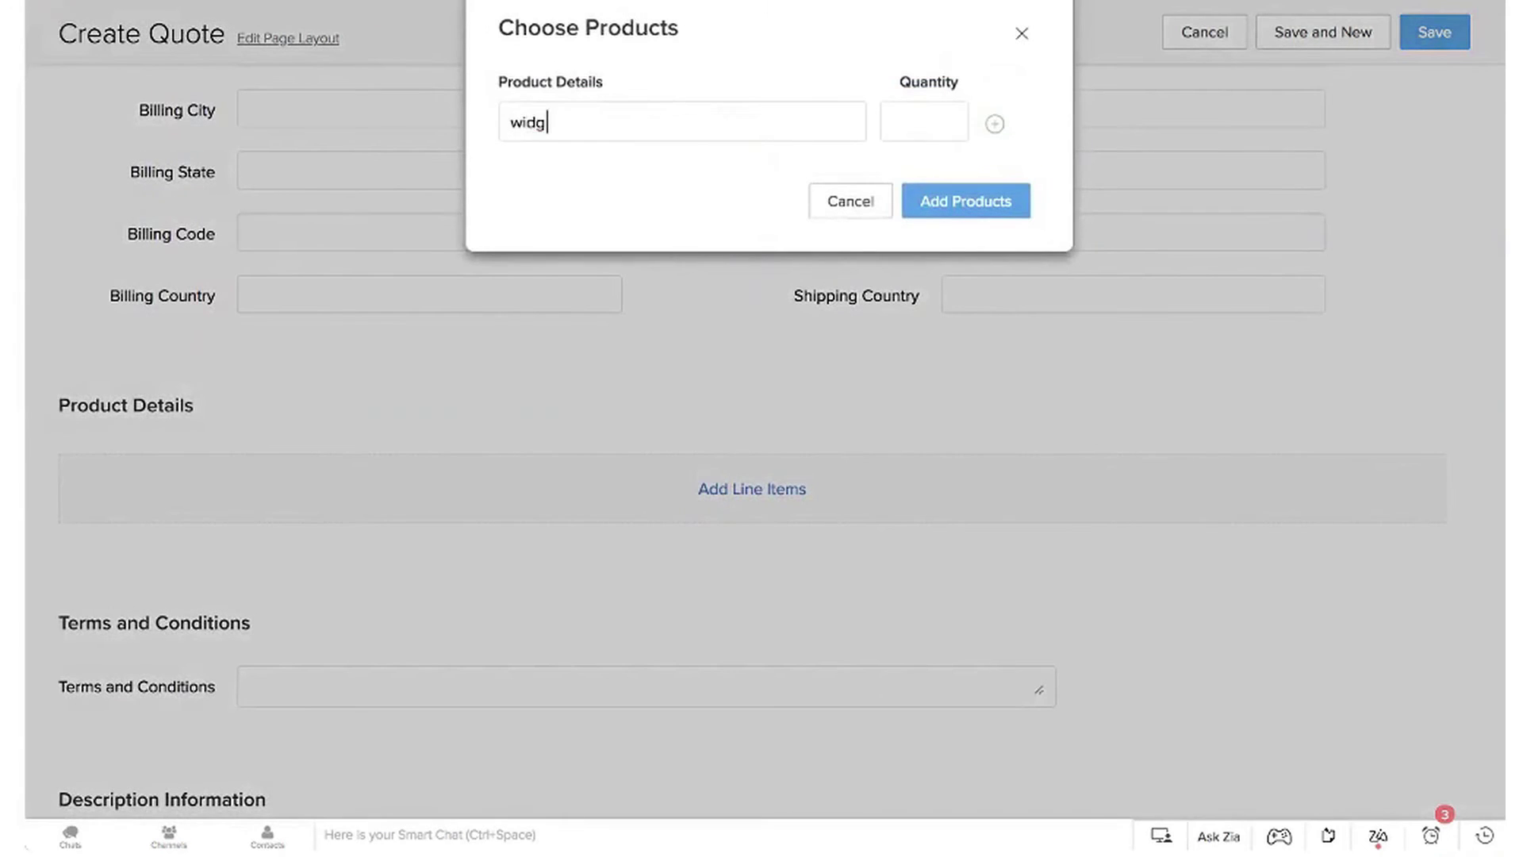
key("Return")
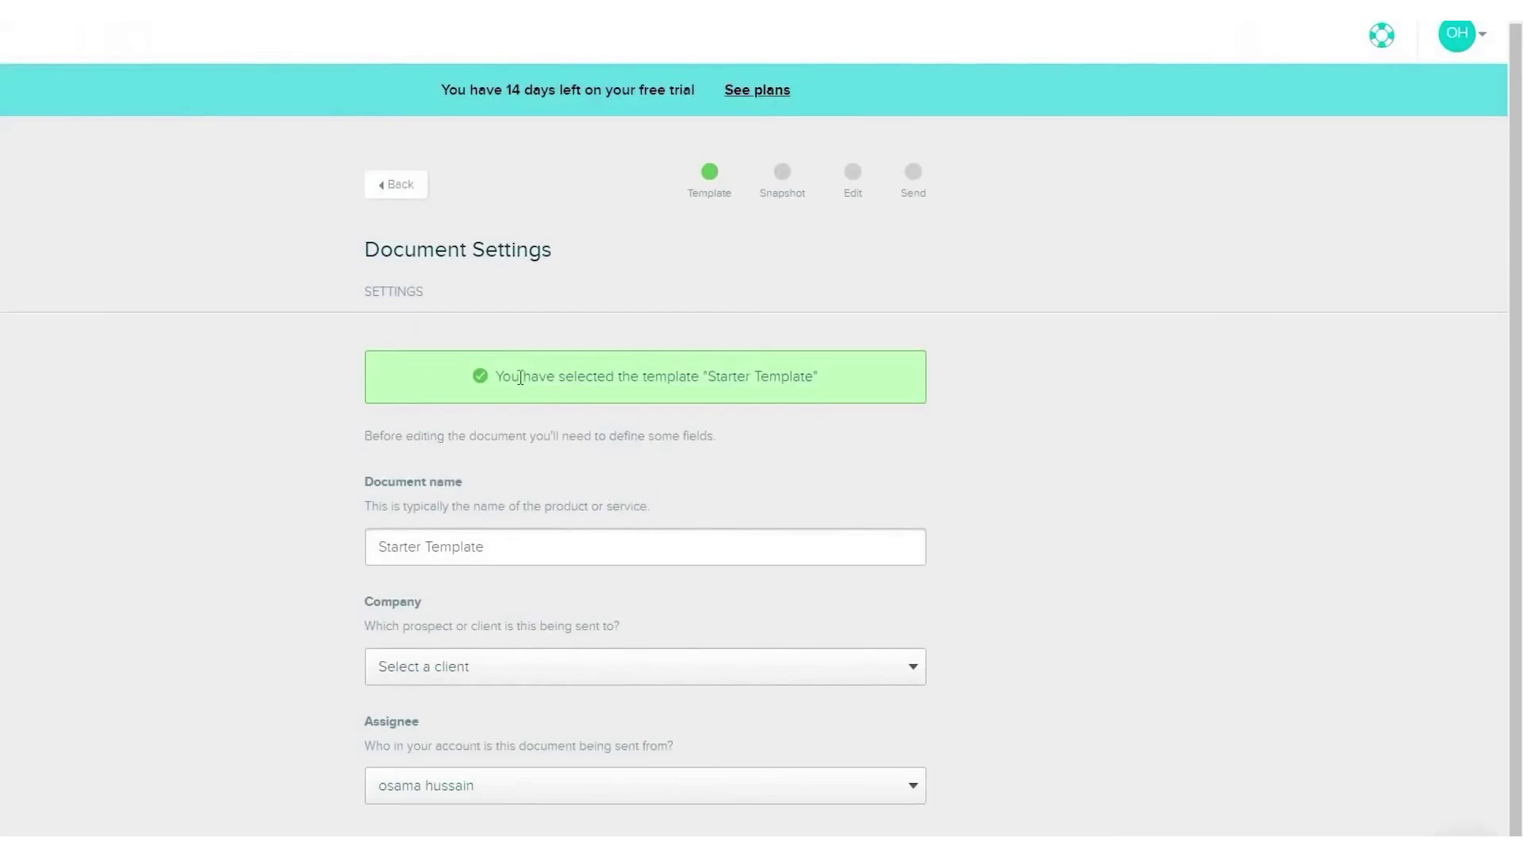
- Choose wen media as the client company, keep the contact and assignee, and continue
scroll(317, 460, "down", 1)
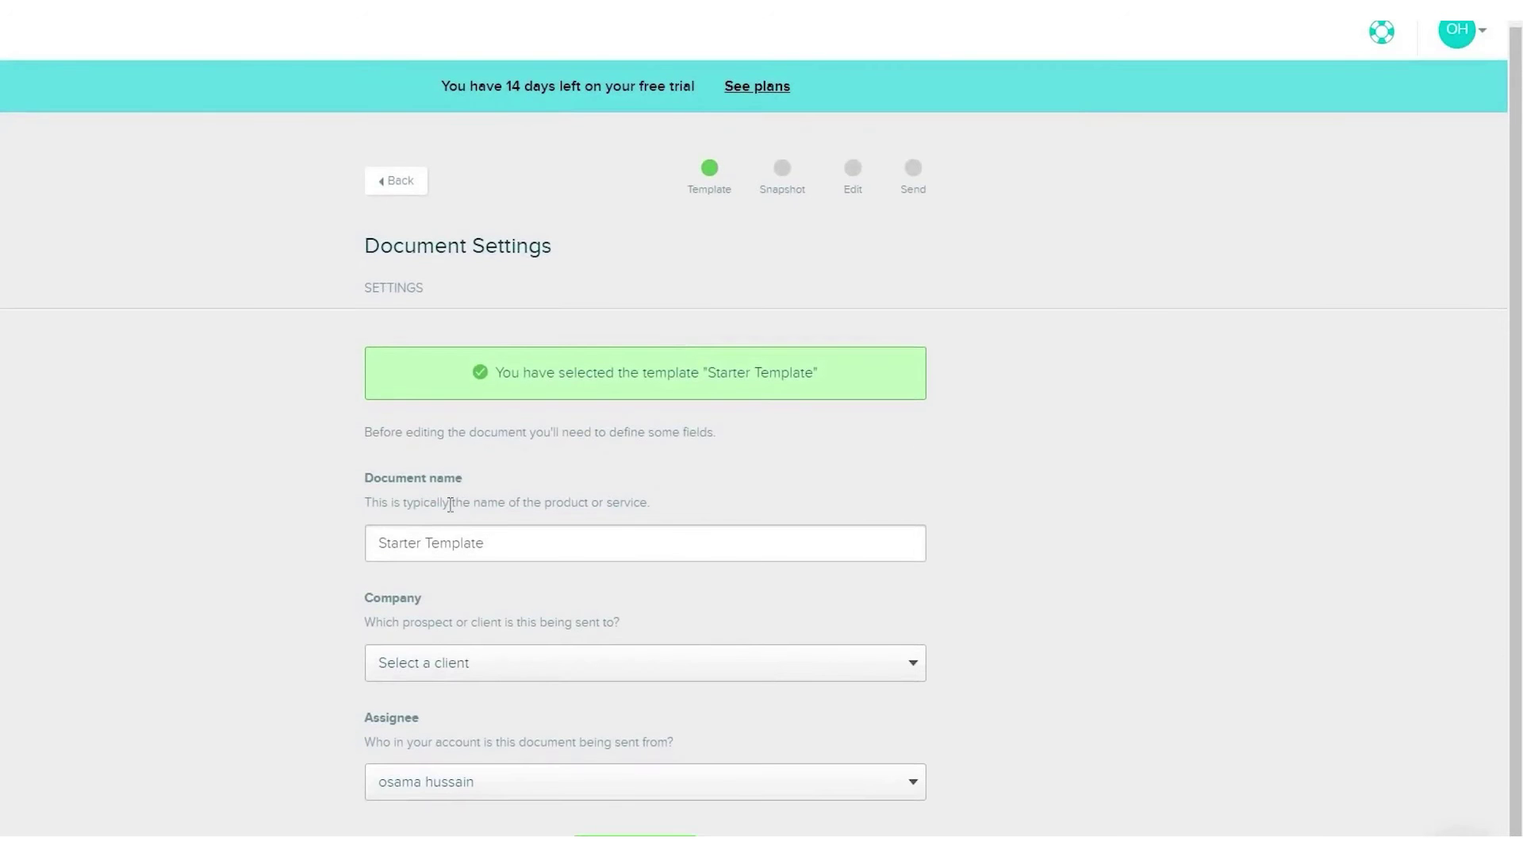
left_click(478, 672)
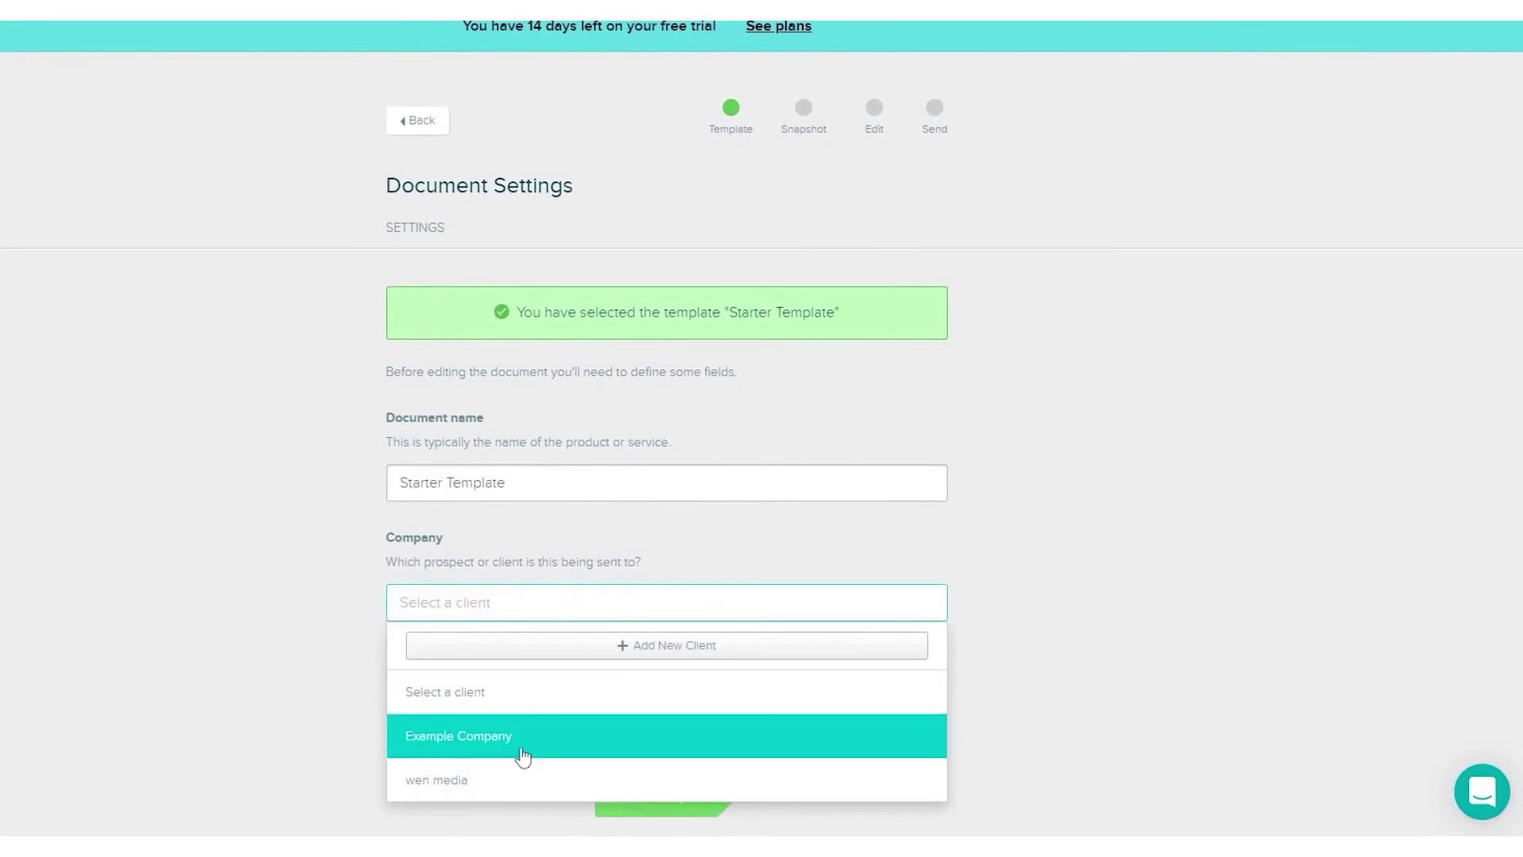
left_click(480, 785)
scroll(604, 625, "down", 2)
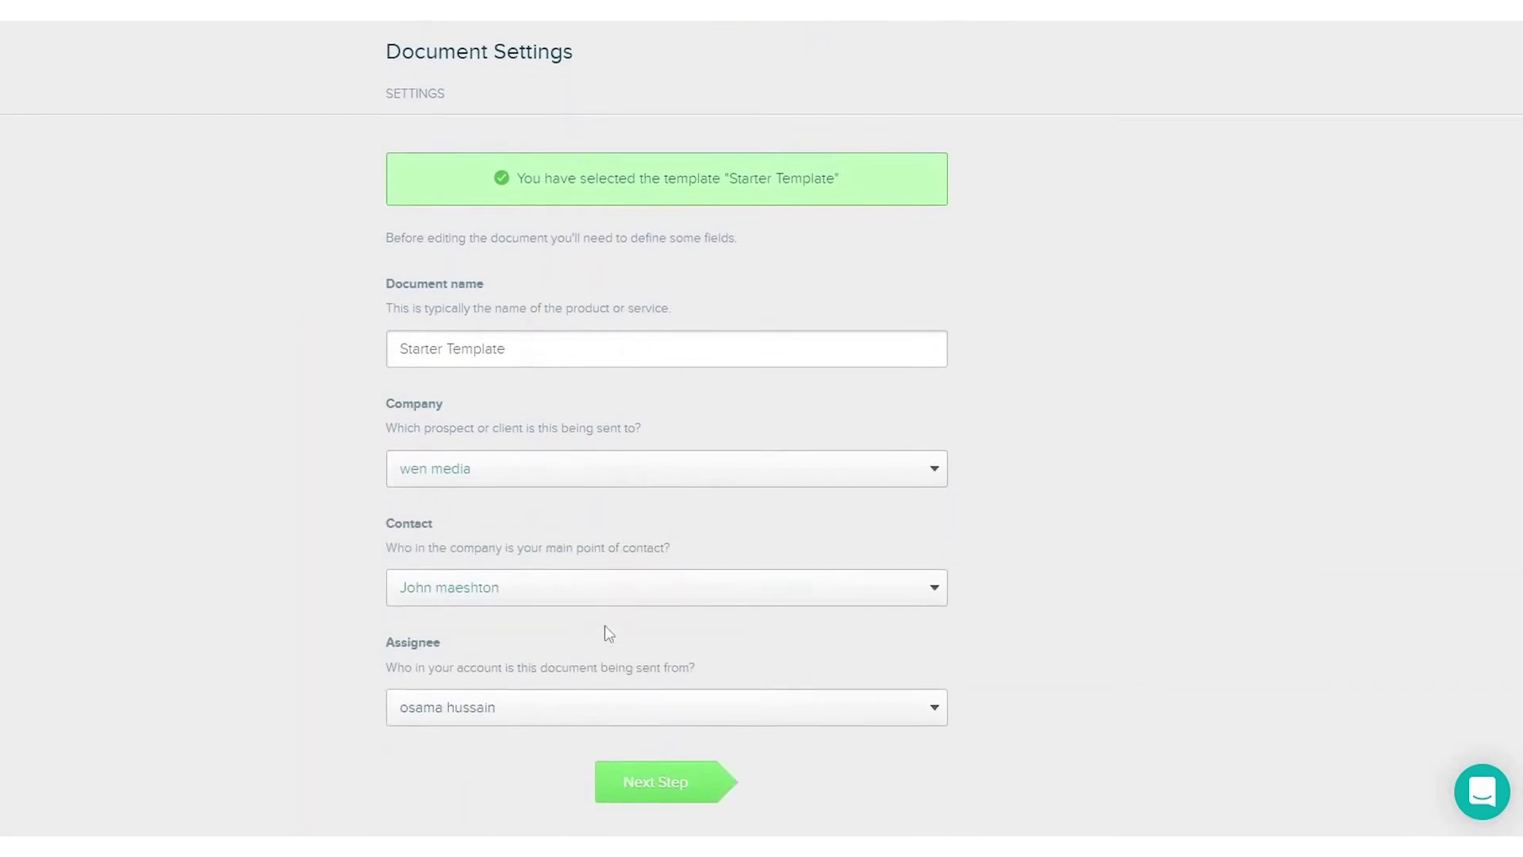
left_click(581, 595)
left_click(256, 563)
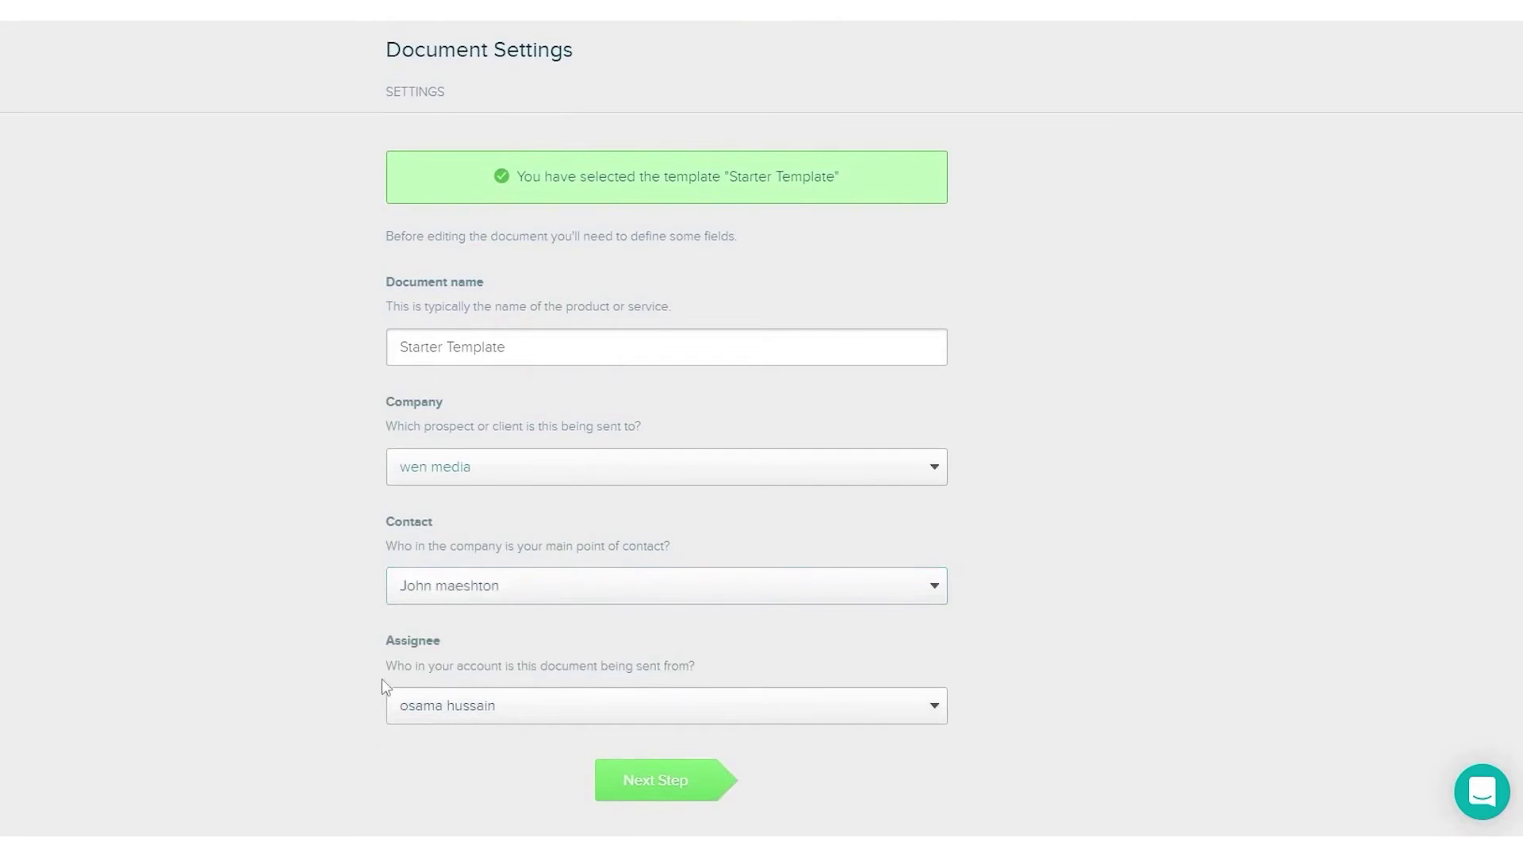
left_click(482, 715)
left_click(614, 714)
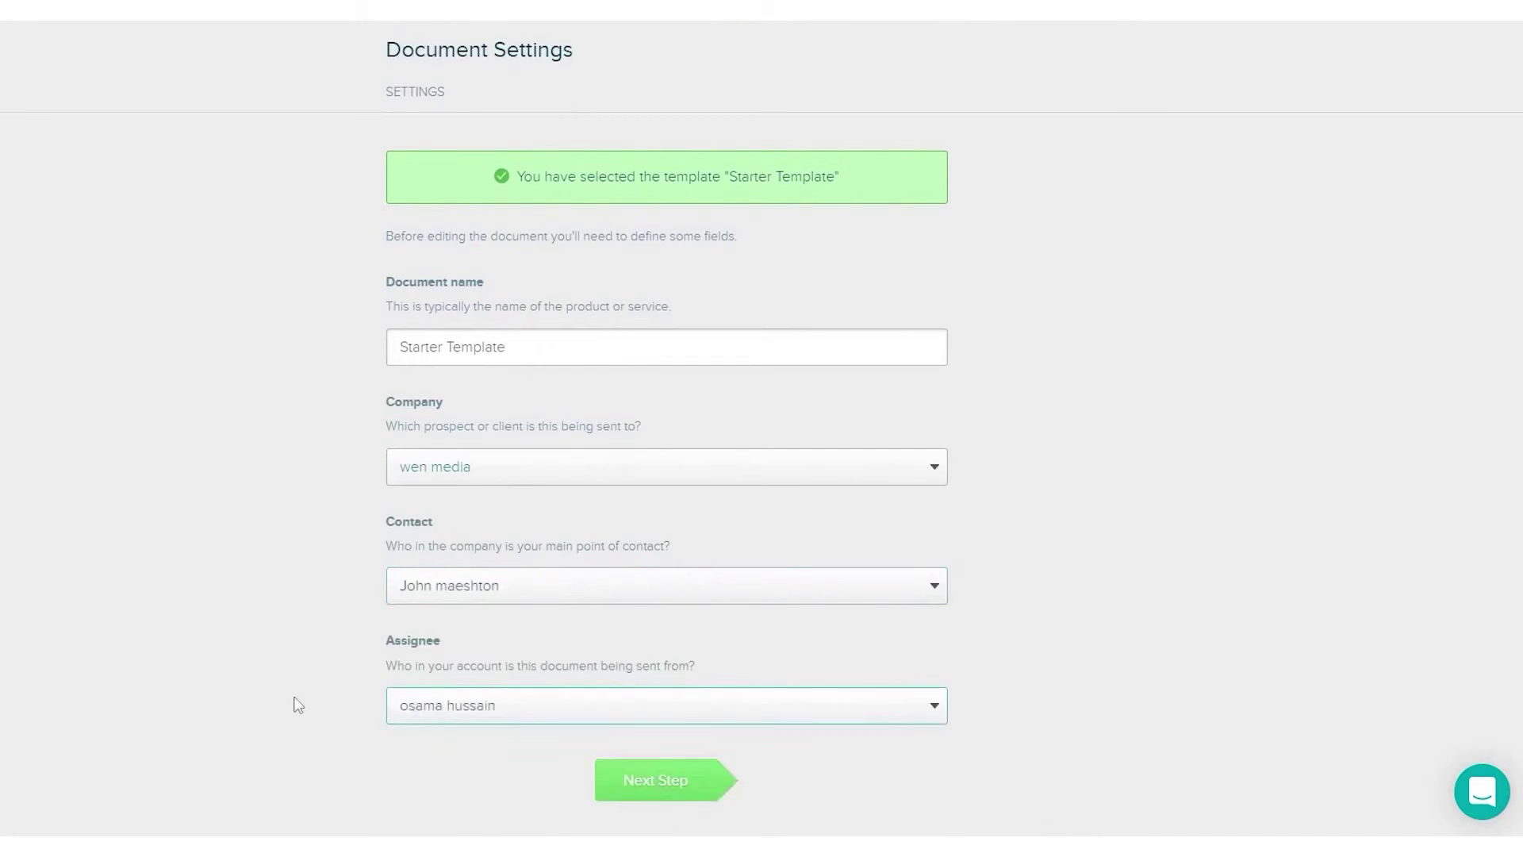
left_click(680, 789)
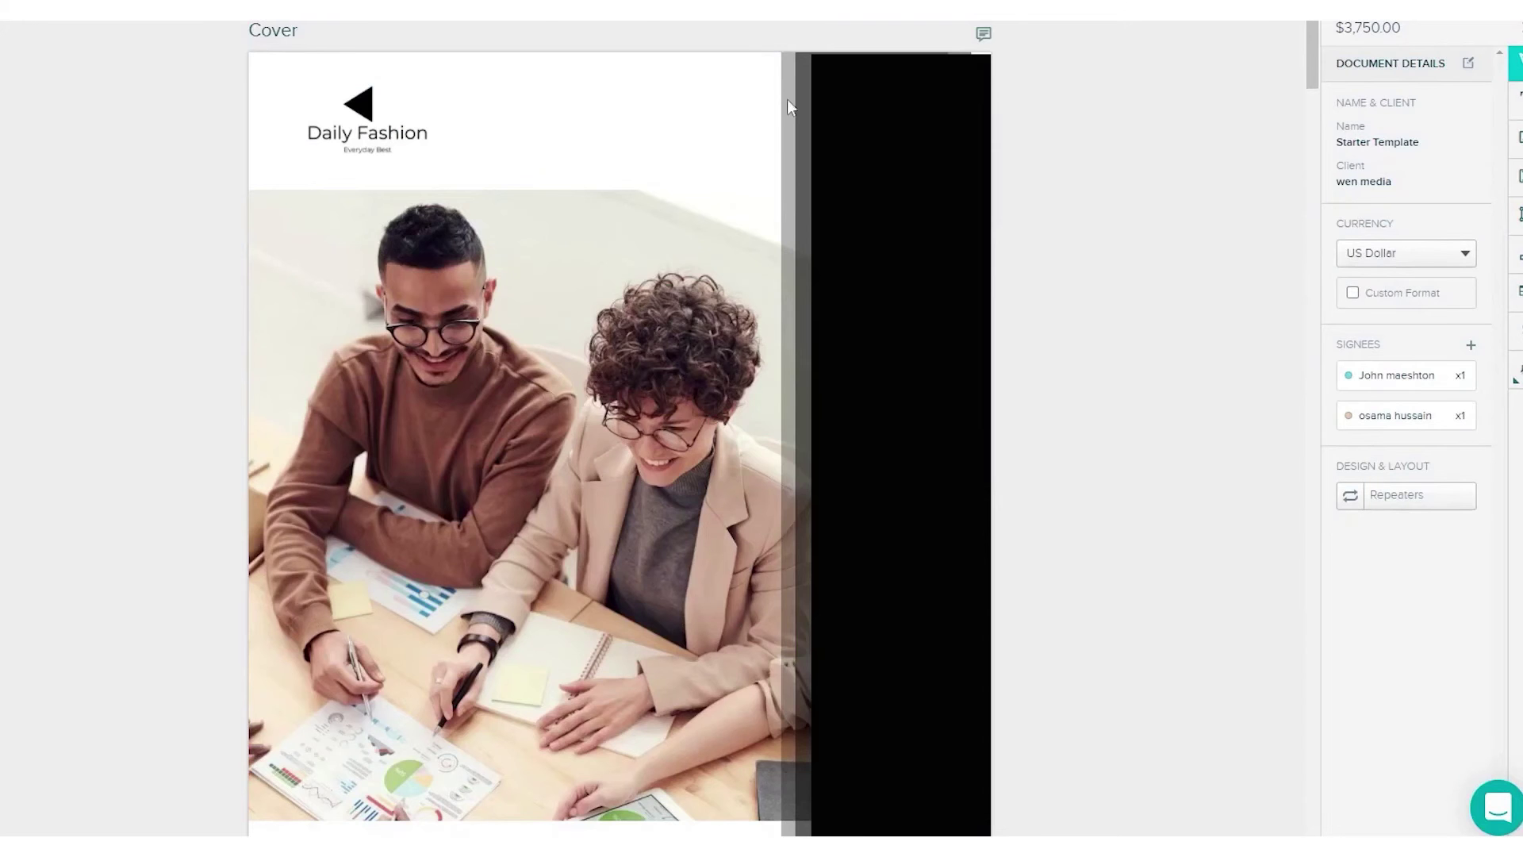
- Scroll through the wen media starter proposal in the editor
scroll(836, 384, "down", 15)
scroll(314, 418, "down", 12)
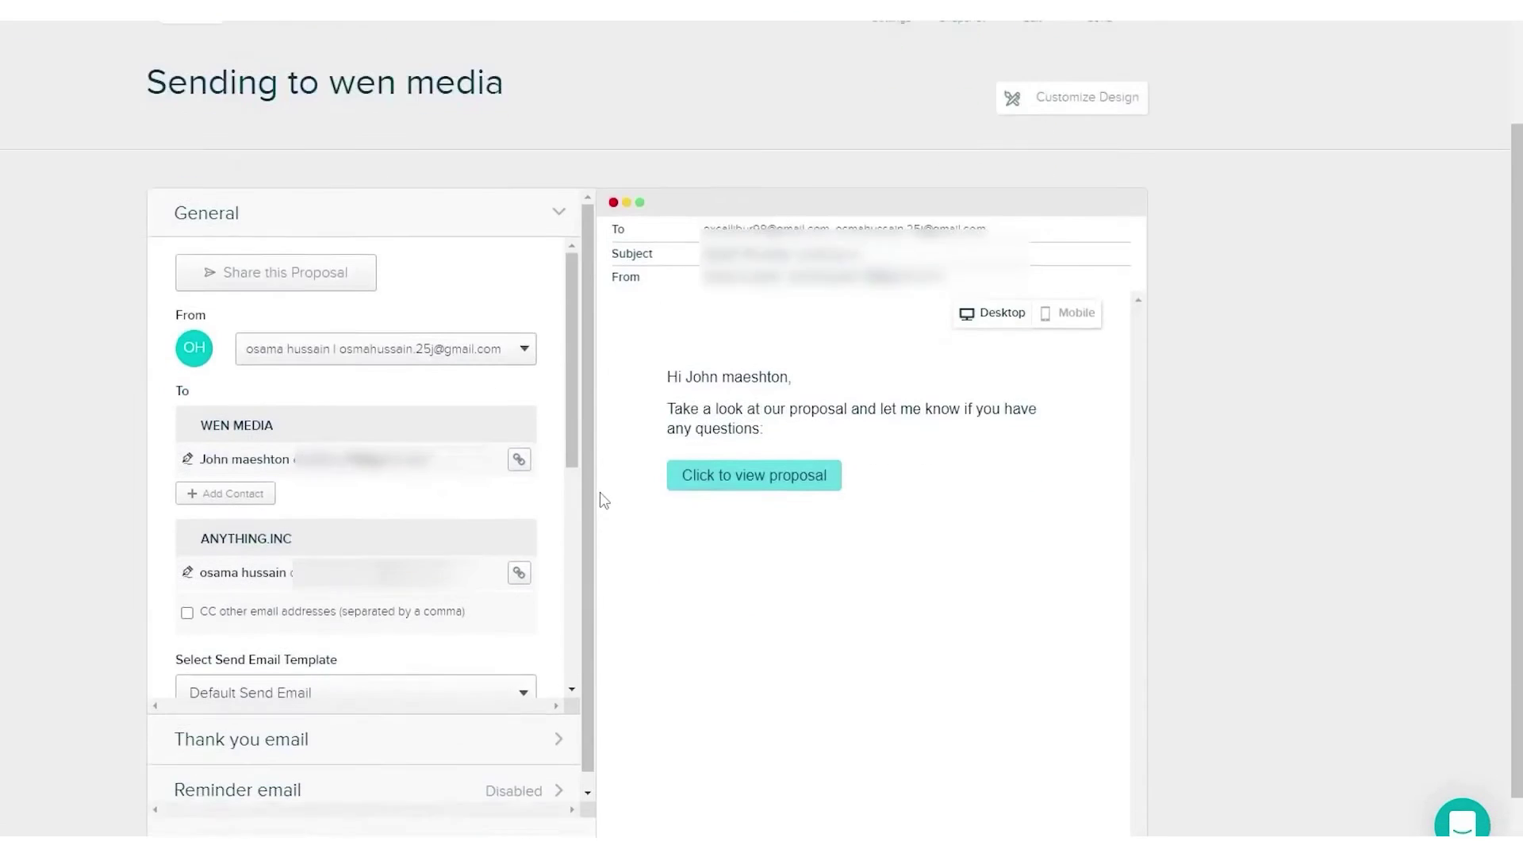
- Review the sending page and expand the thank-you and reminder email settings
scroll(750, 471, "up", 3)
scroll(574, 507, "down", 1)
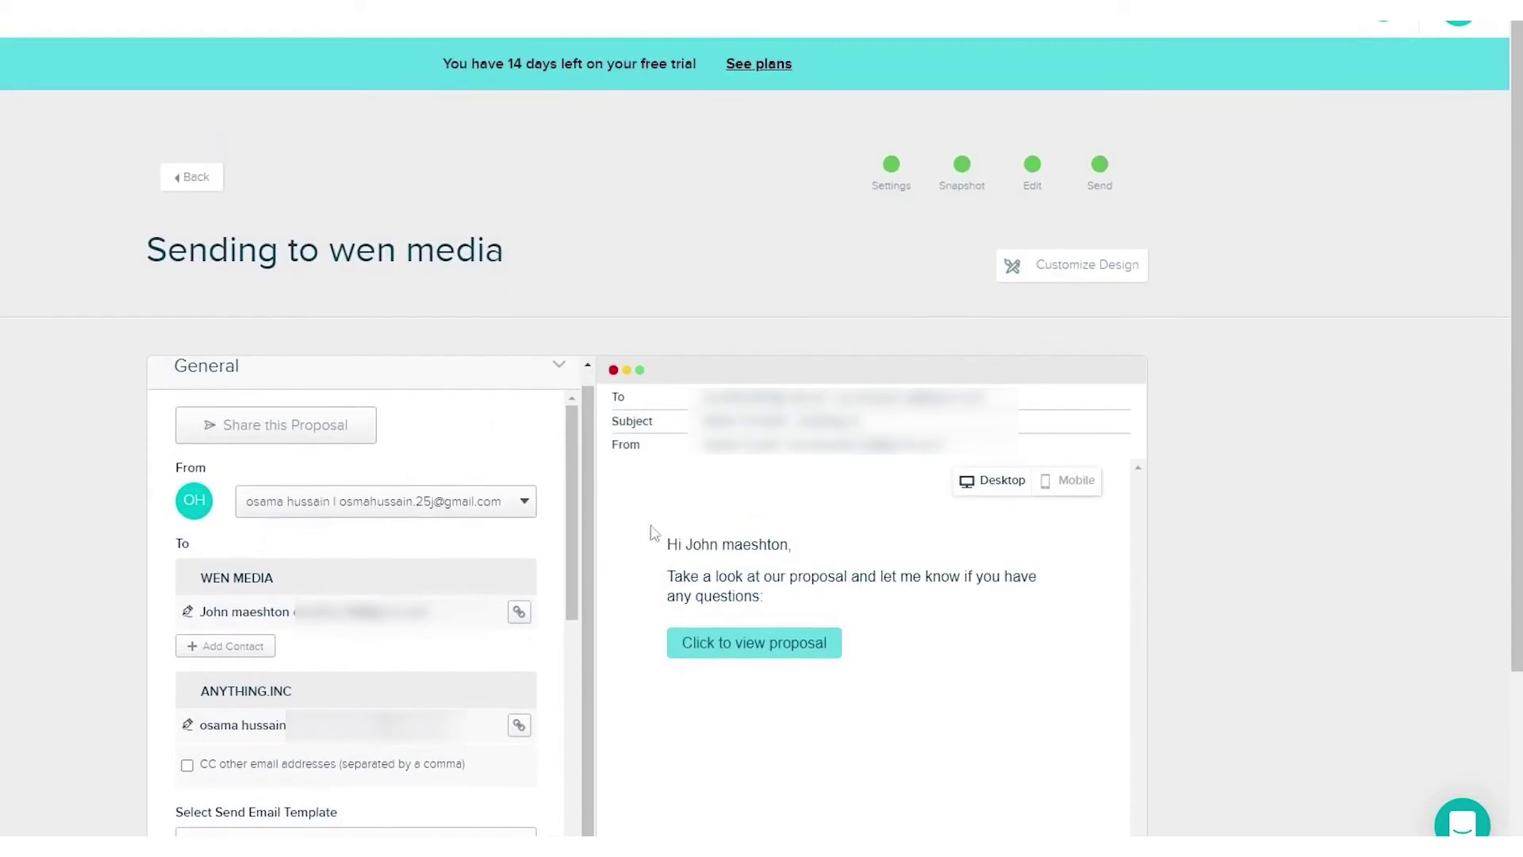
scroll(674, 533, "down", 3)
scroll(785, 428, "up", 1)
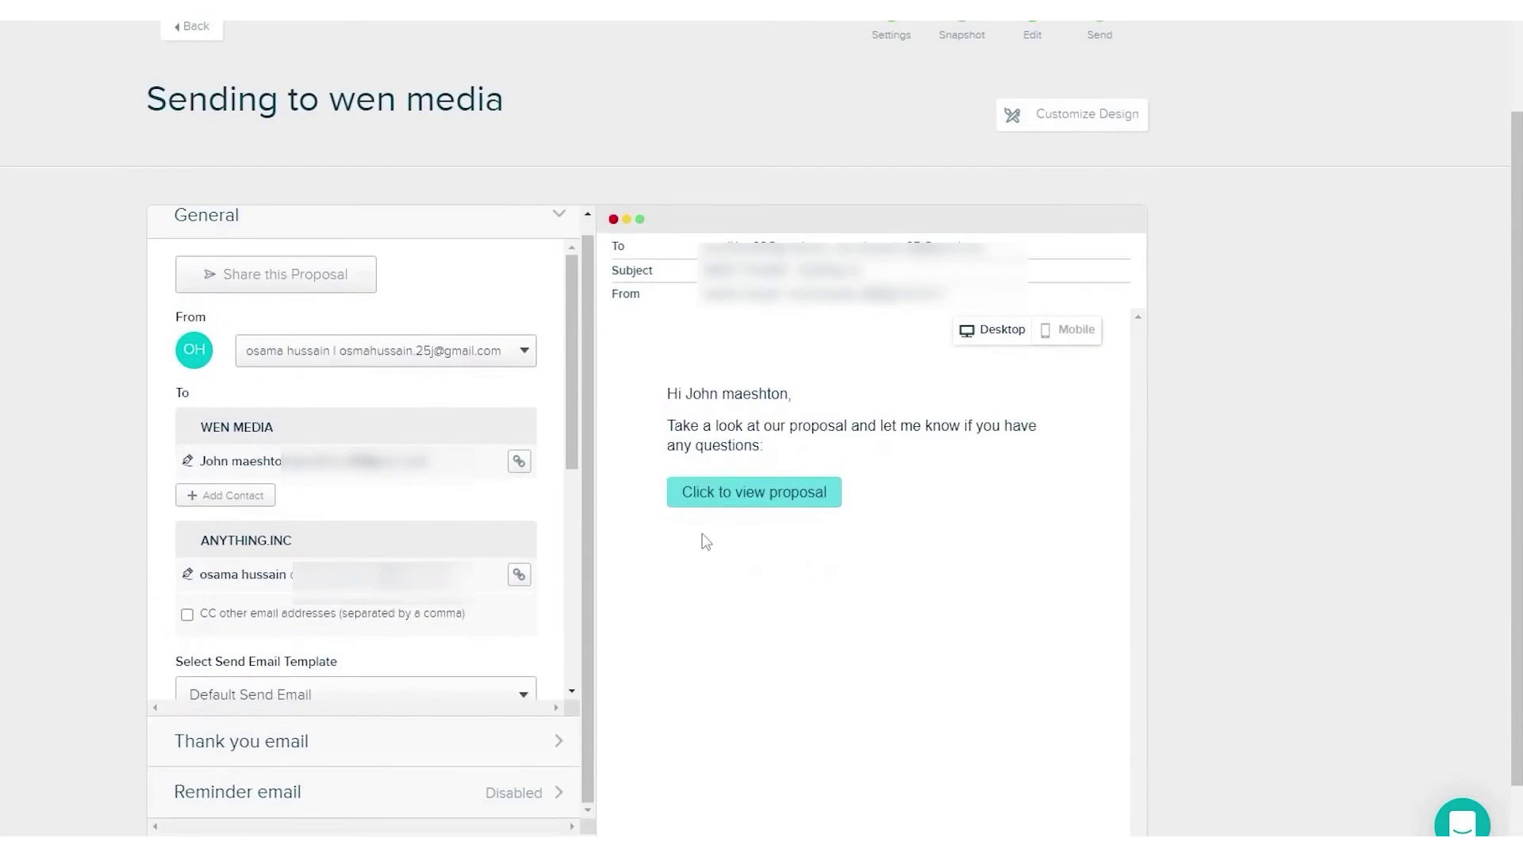
scroll(687, 497, "up", 2)
scroll(476, 452, "down", 5)
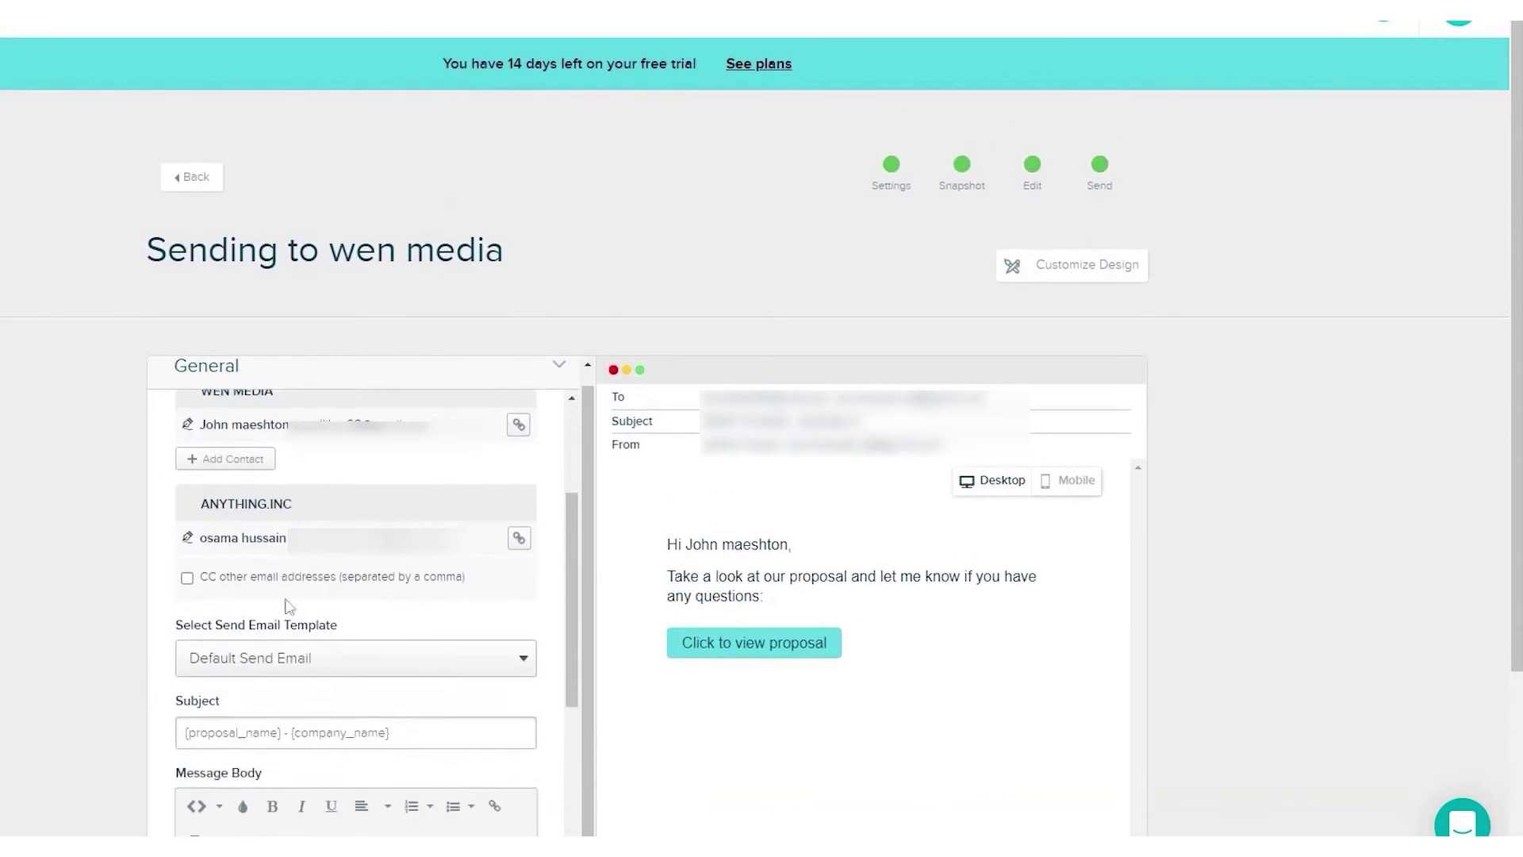
scroll(444, 583, "up", 3)
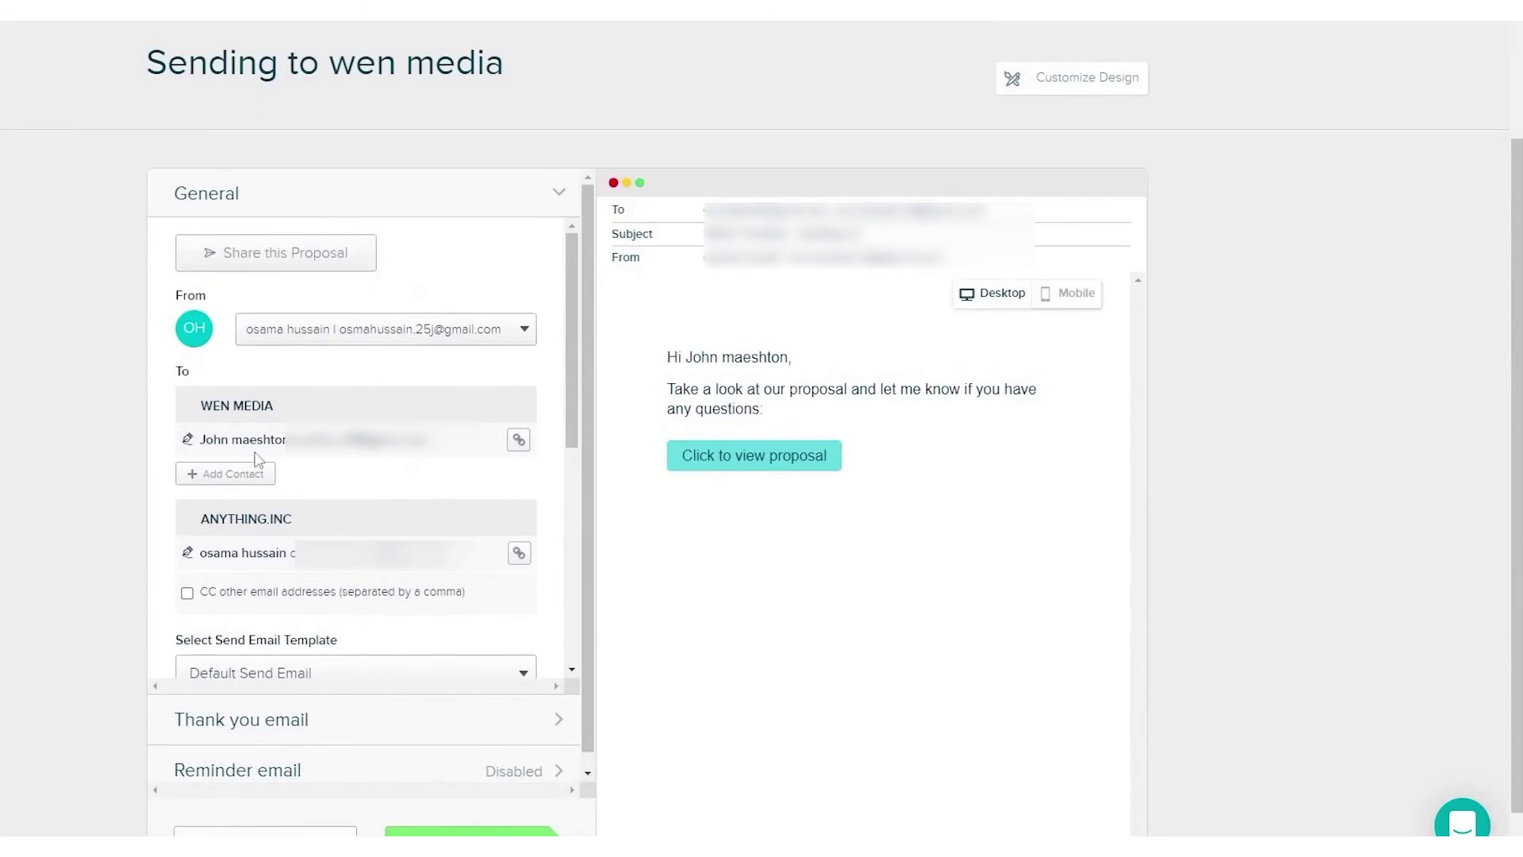
scroll(257, 459, "down", 1)
scroll(278, 433, "down", 4)
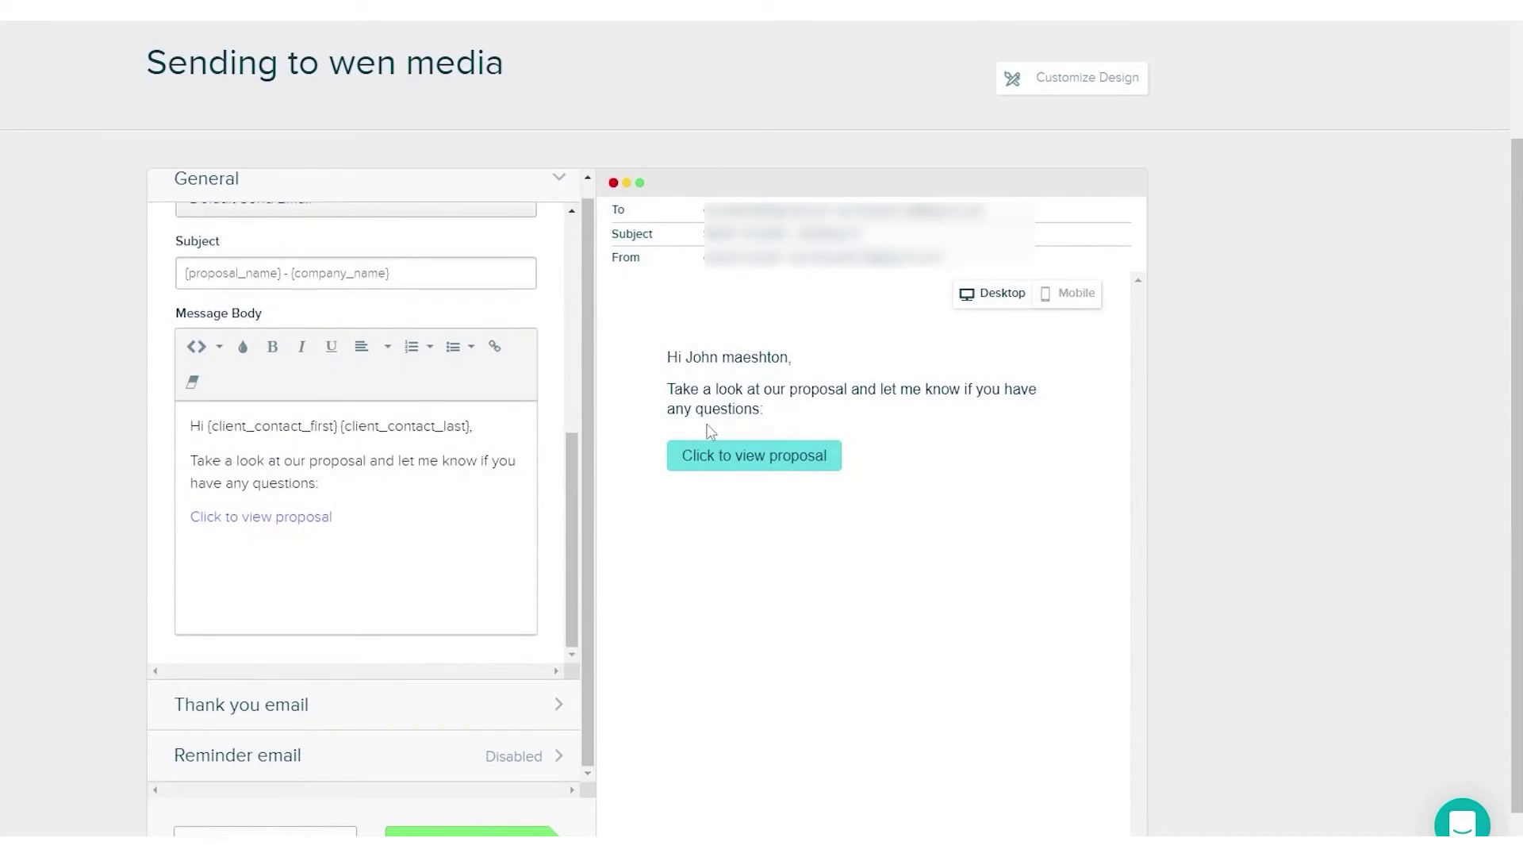
scroll(374, 595, "down", 1)
left_click(554, 646)
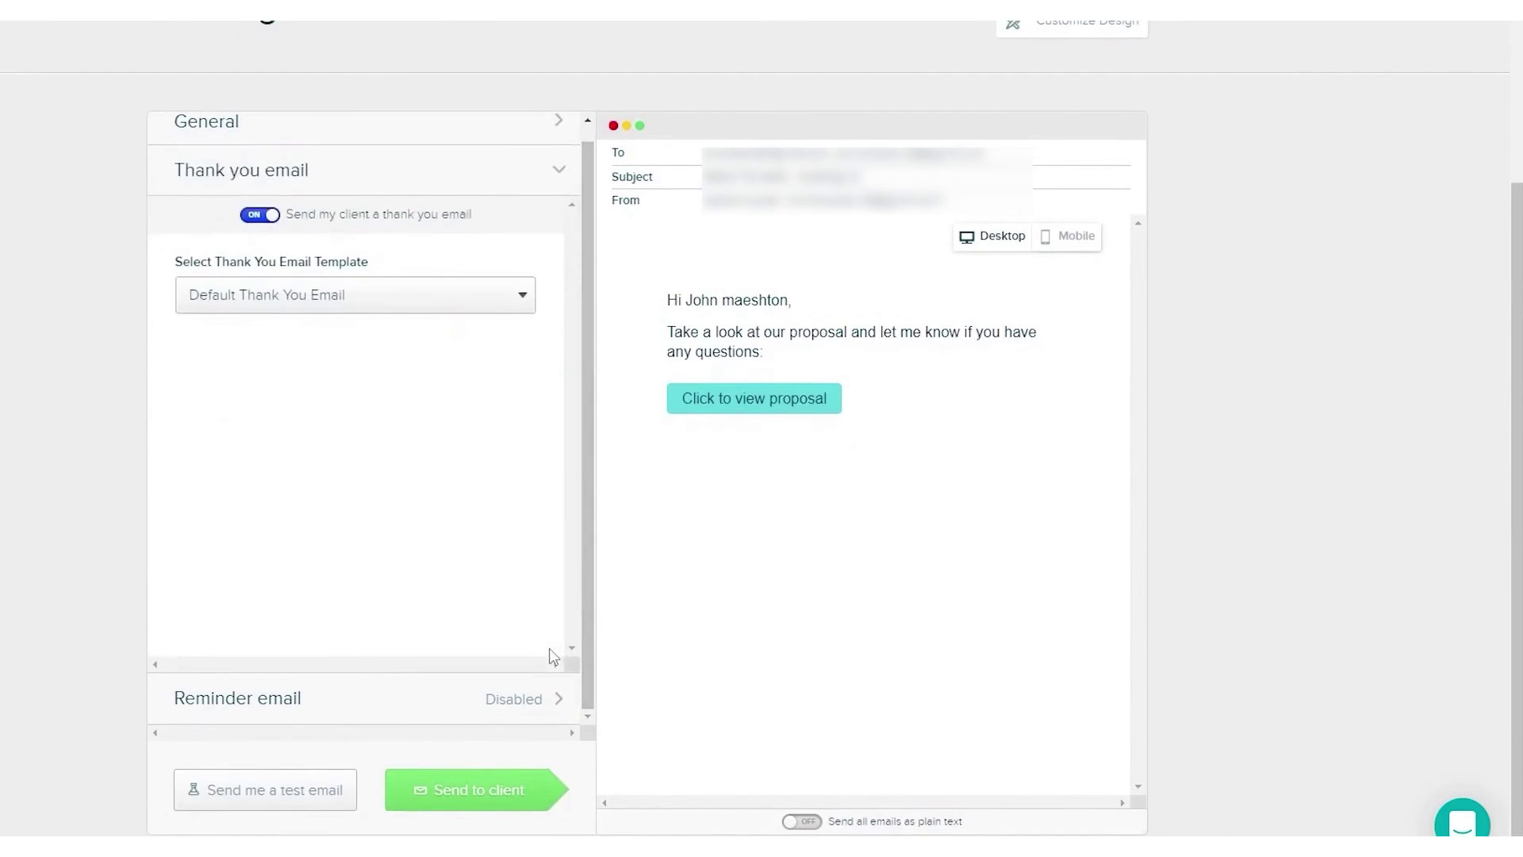
left_click(549, 706)
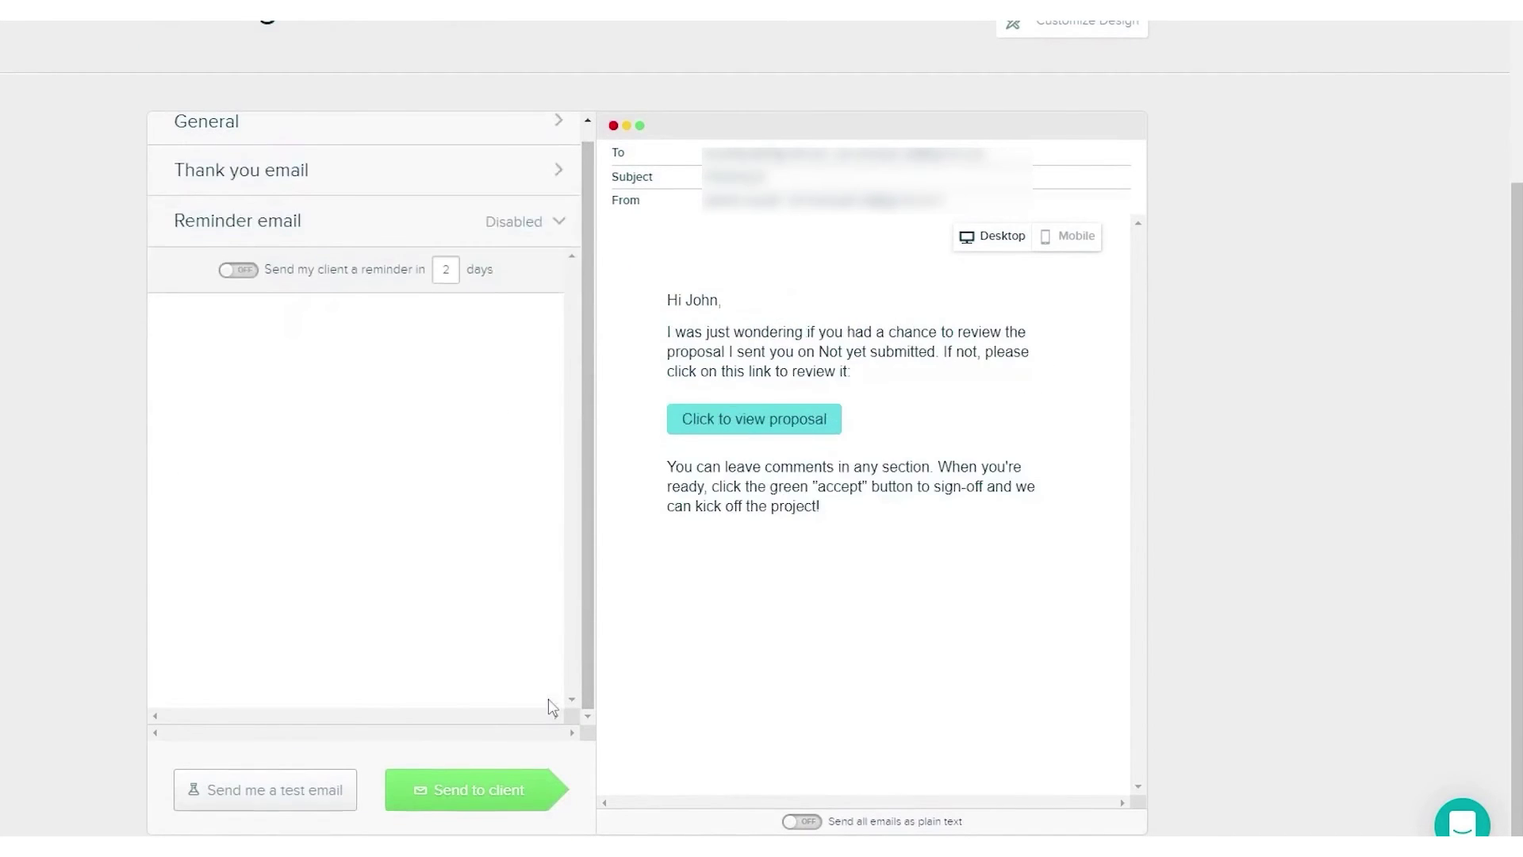
- Turn on the client reminder email using the Default Reminder Email template
left_click(545, 224)
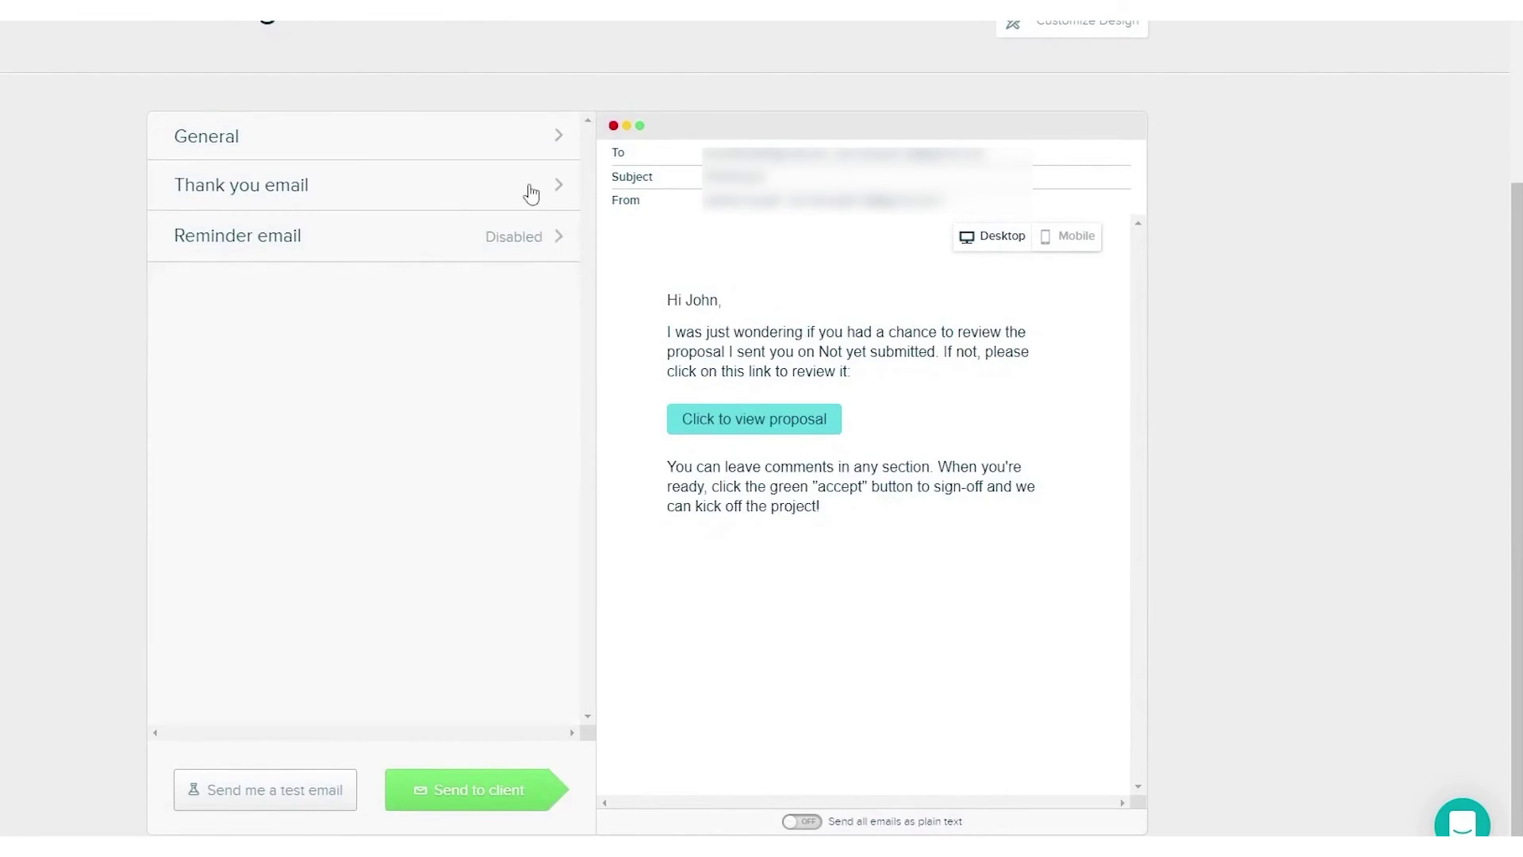
left_click(552, 186)
left_click(554, 709)
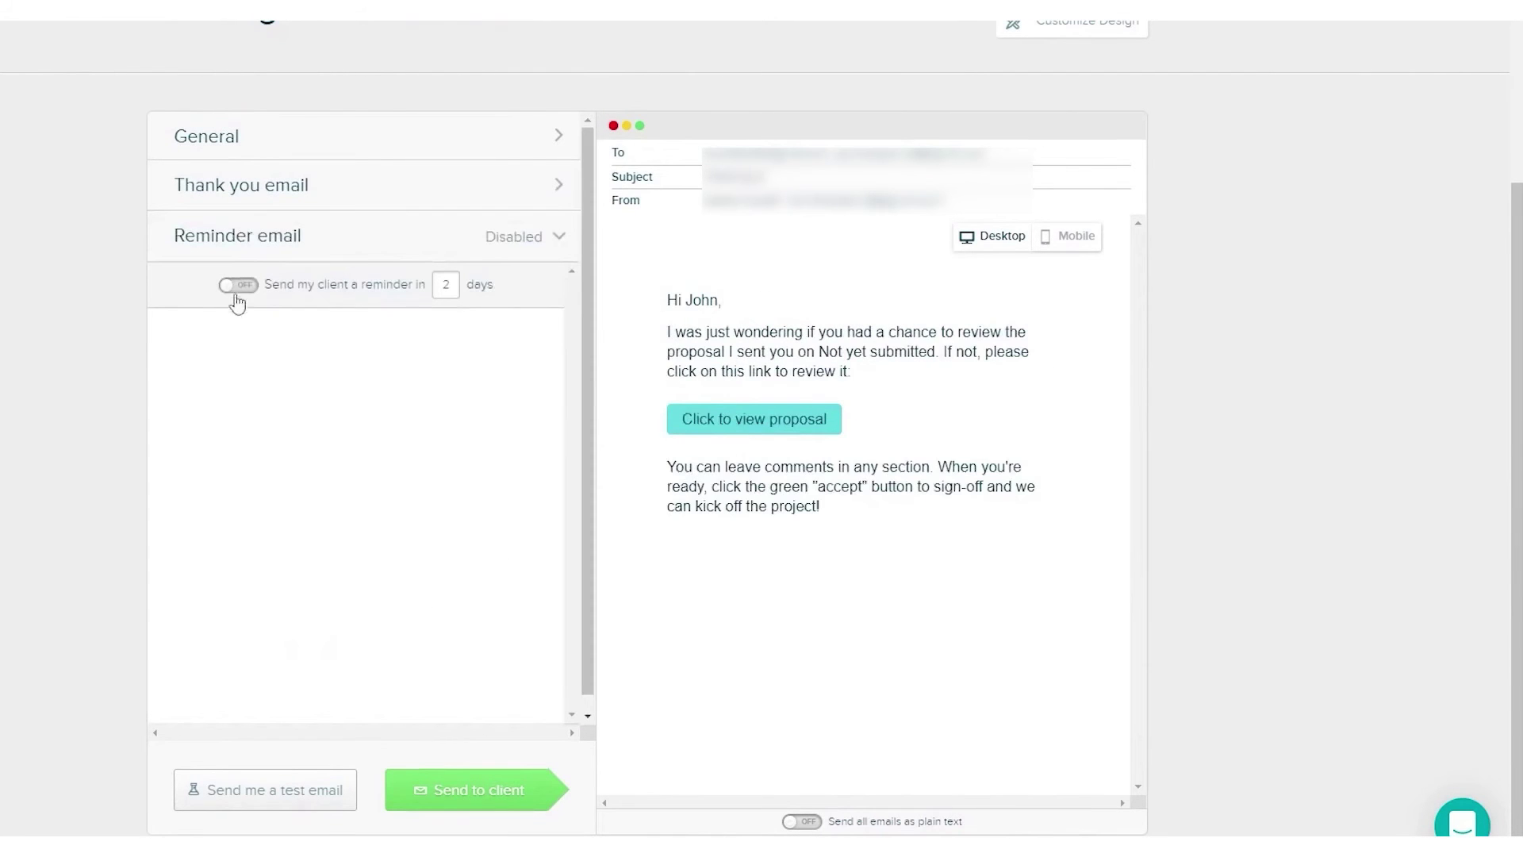
left_click(242, 287)
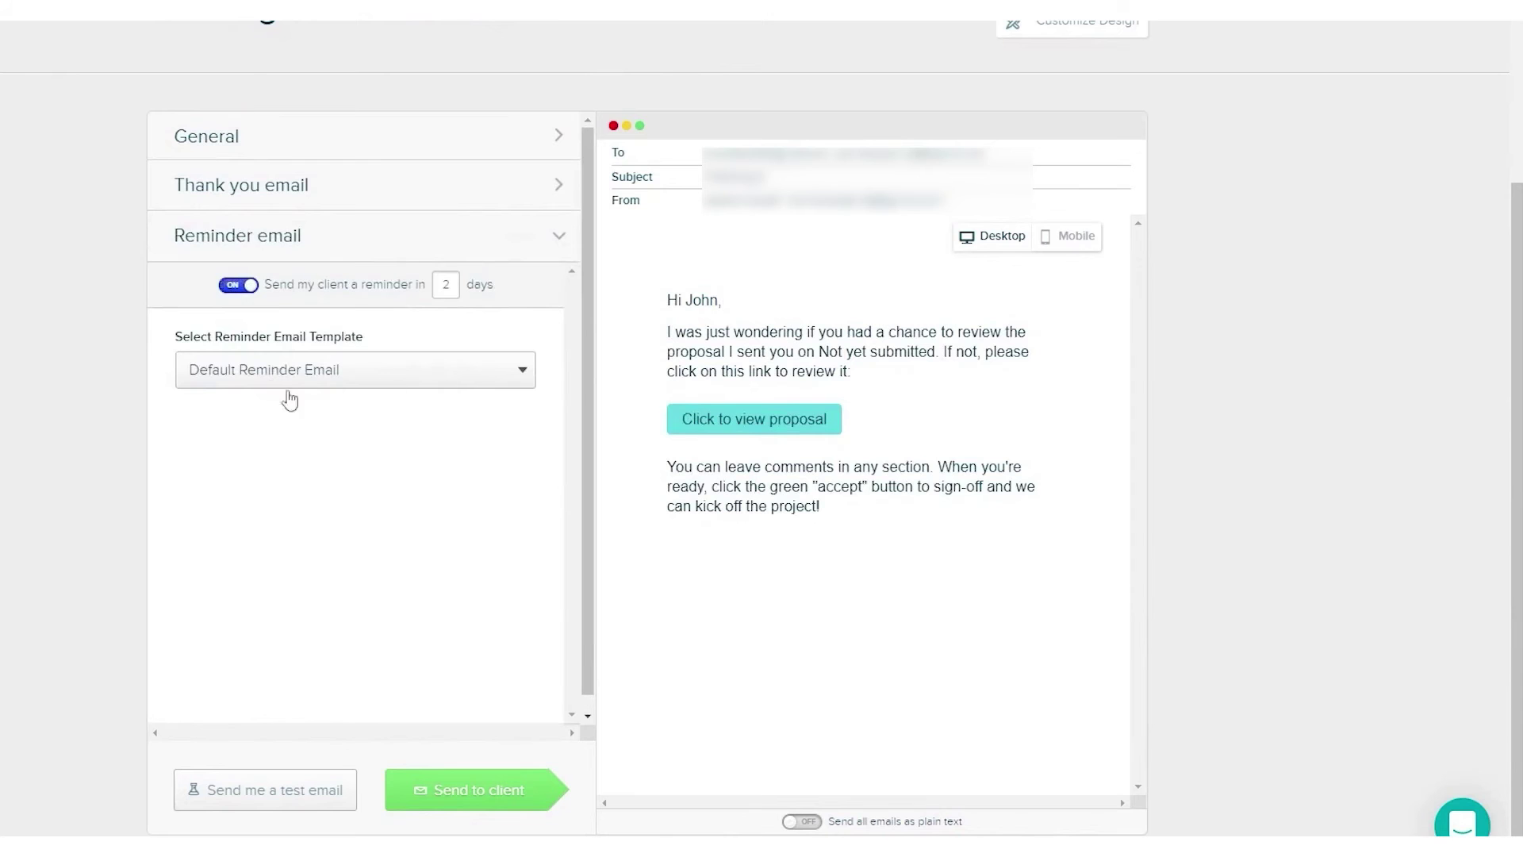
left_click(422, 376)
left_click(460, 577)
- Return to the general sending settings and send the proposal to the client
scroll(454, 774, "up", 3)
left_click(566, 337)
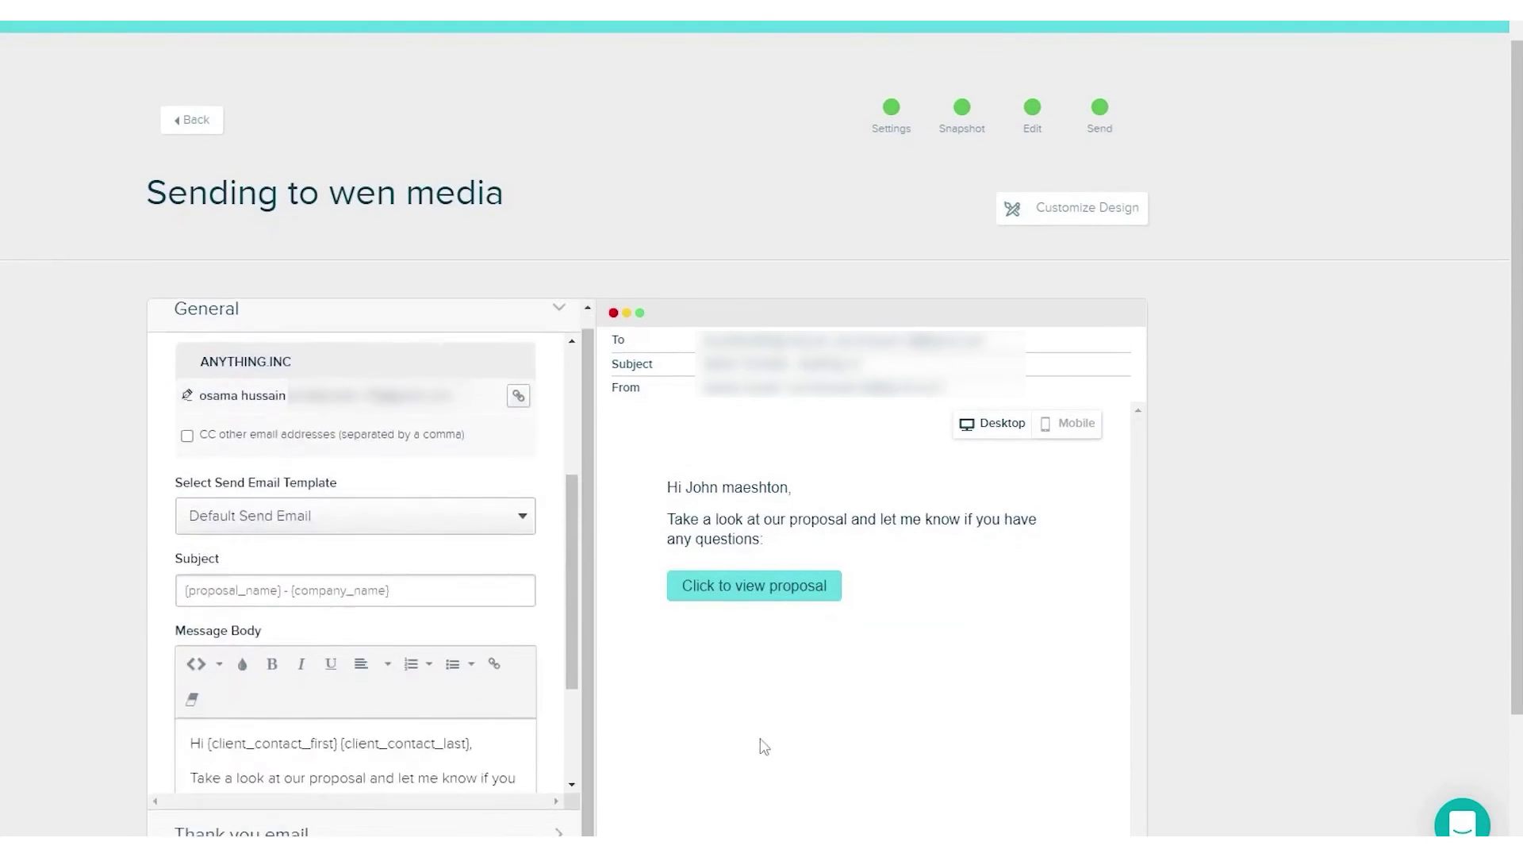
scroll(764, 747, "down", 2)
left_click(466, 801)
- Confirm the send, request a verification email for the unverified account, and dismiss the notice
left_click(665, 523)
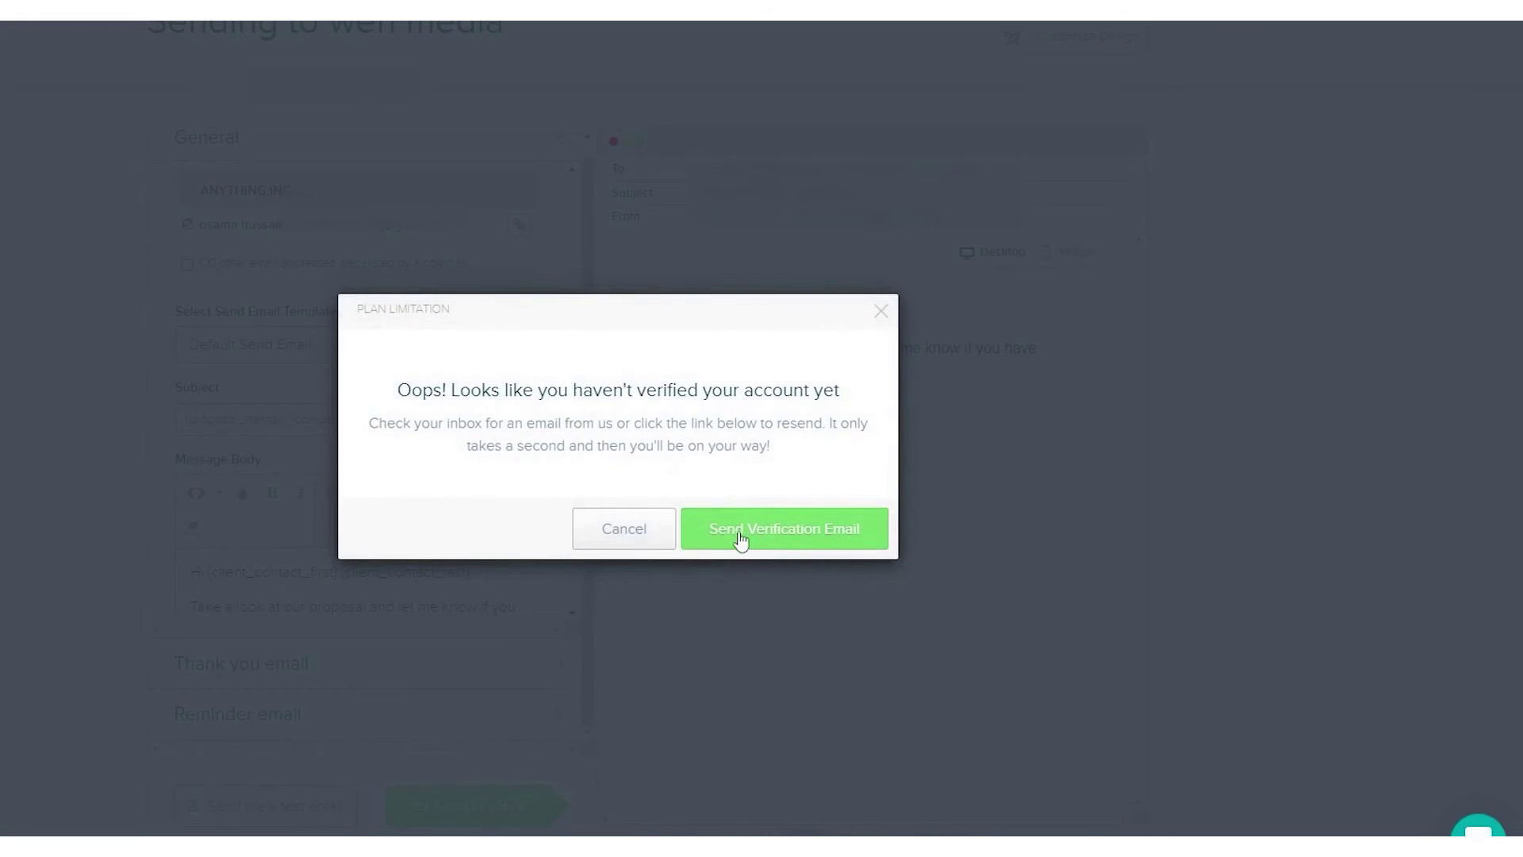
left_click(739, 537)
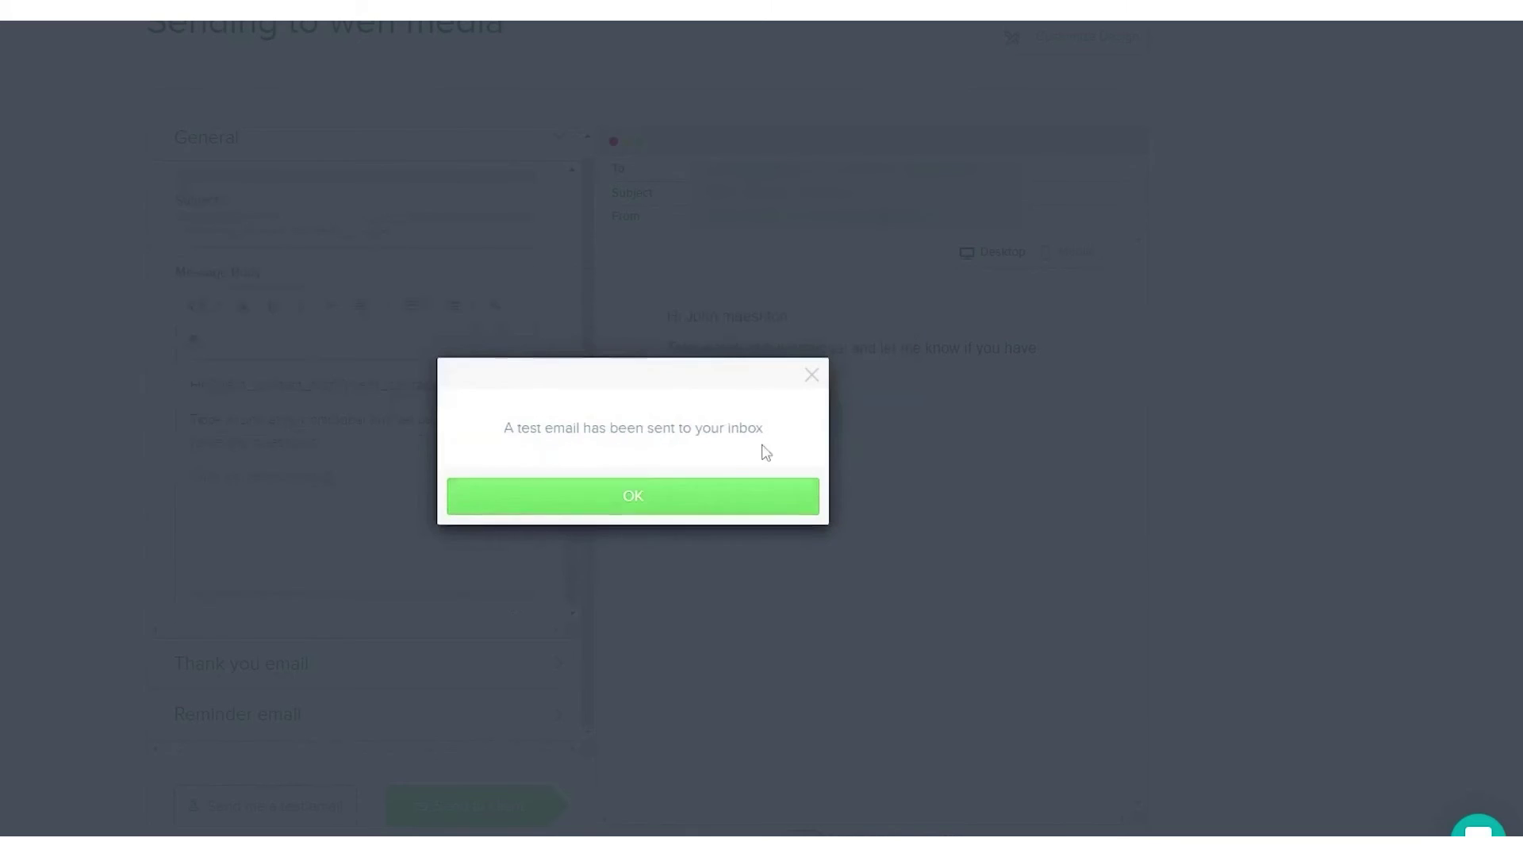
left_click(675, 512)
scroll(667, 519, "up", 3)
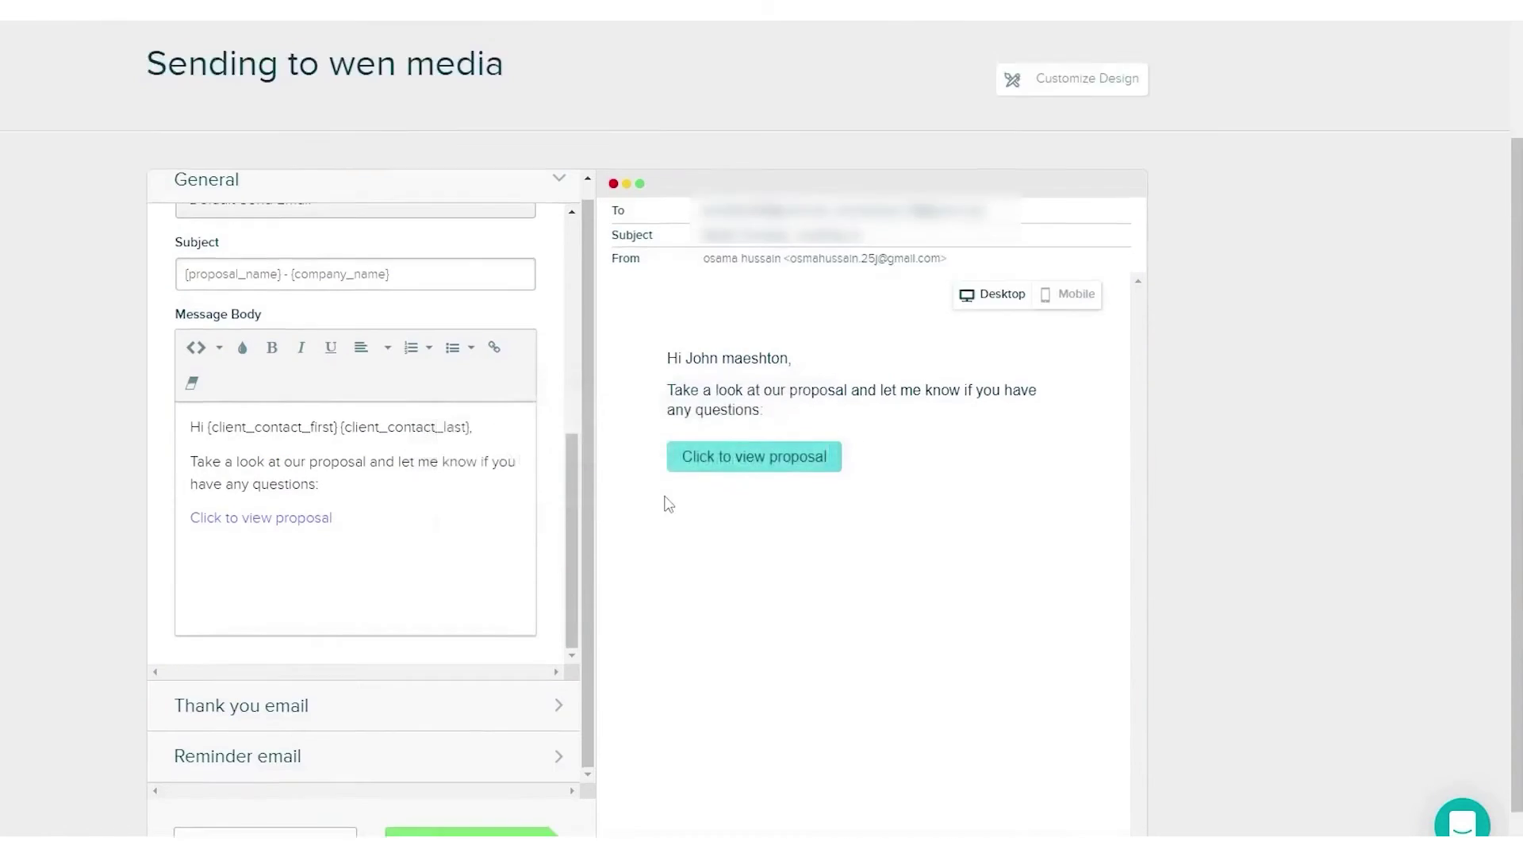
scroll(655, 523, "down", 3)
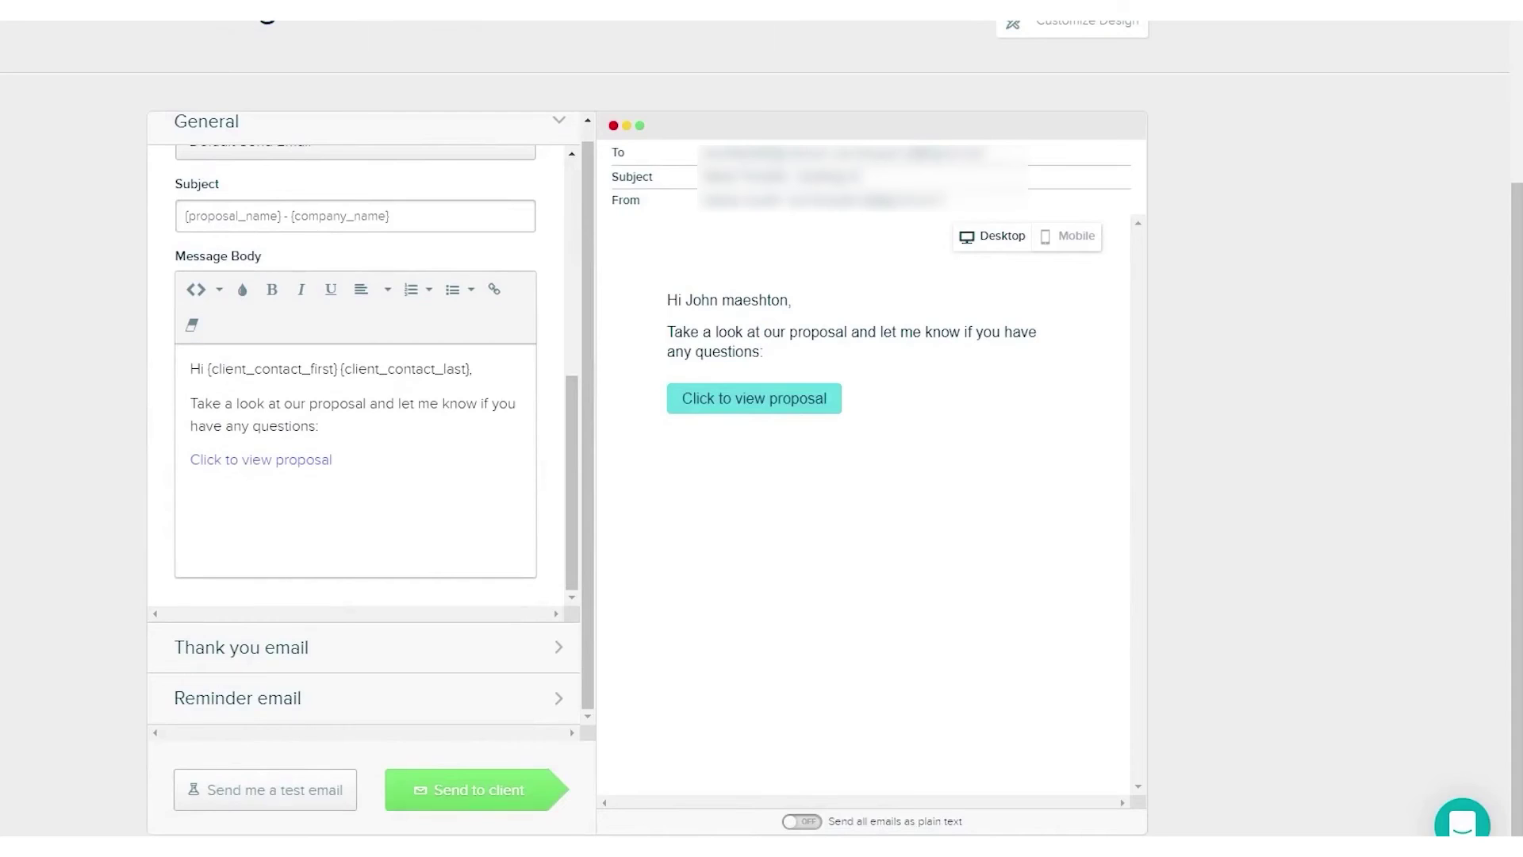
right_click(18, 9)
- Go back to the Onboard Checklist, review its completed steps, then open the Content Library
left_click(80, 168)
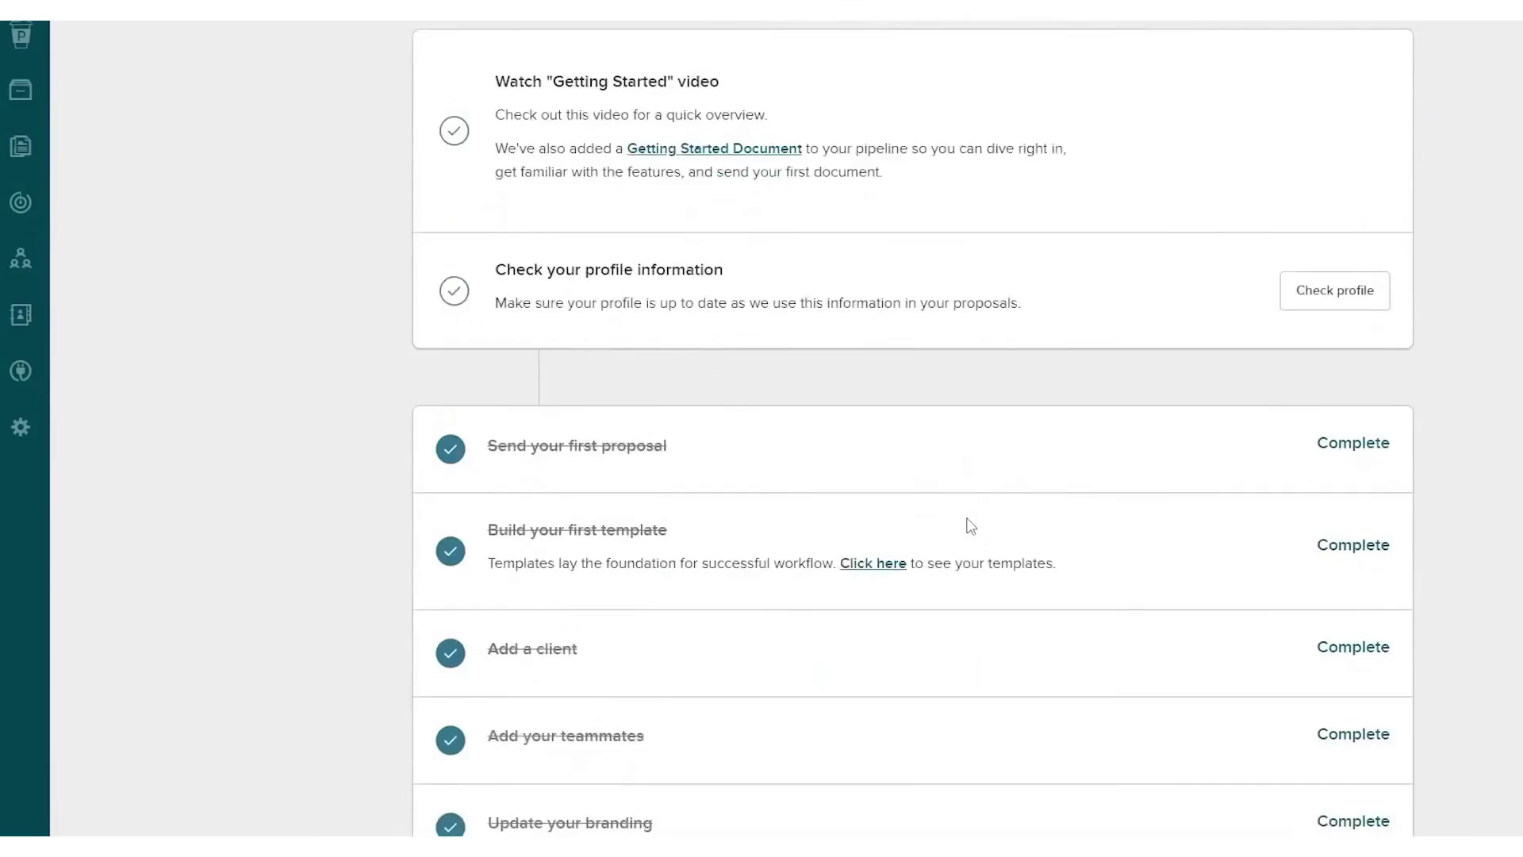
scroll(978, 534, "up", 4)
scroll(1126, 610, "down", 5)
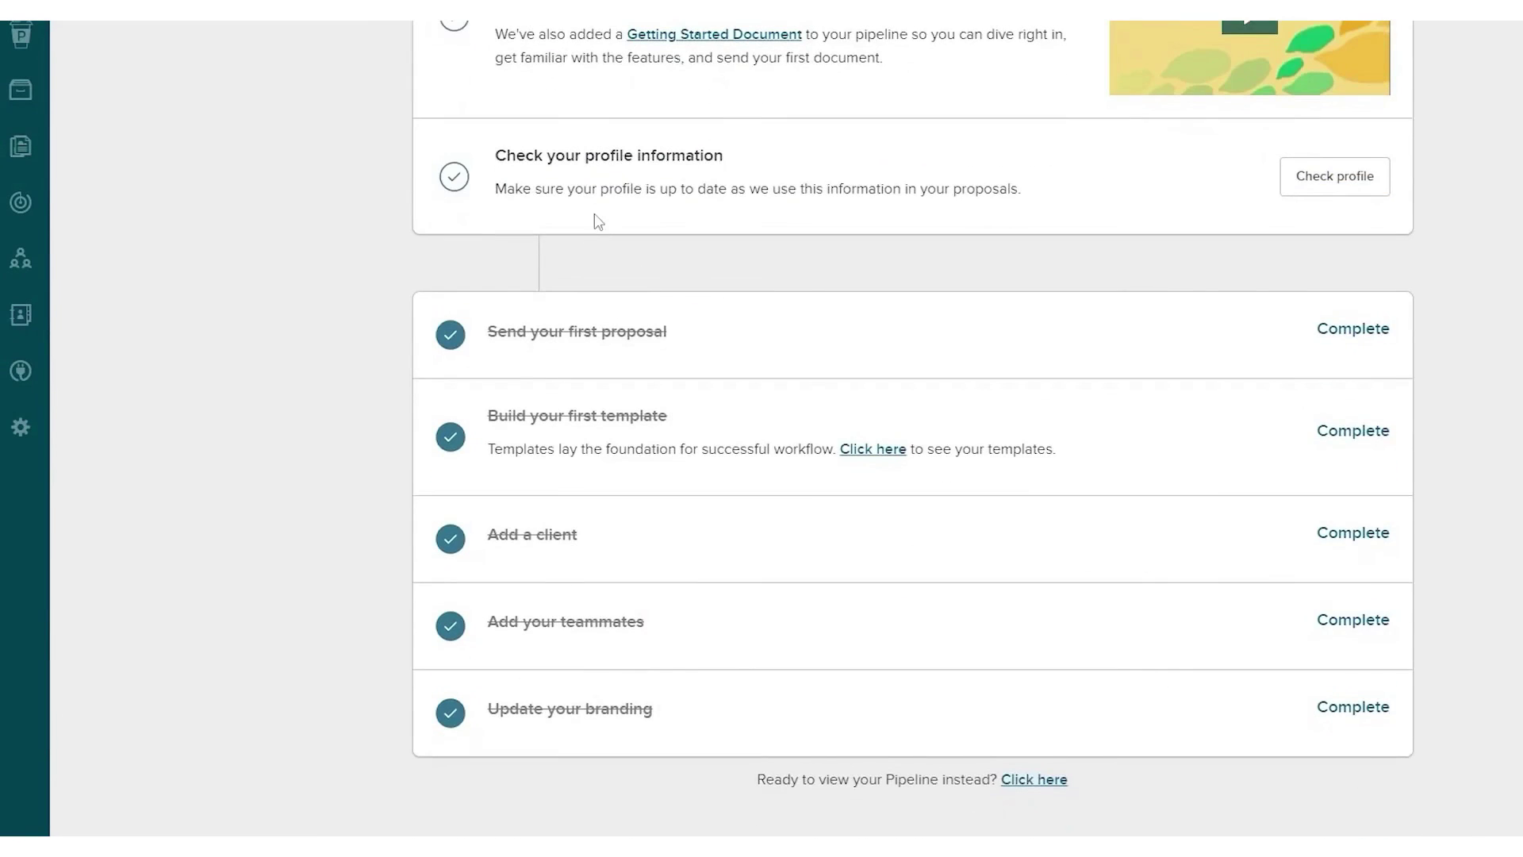
scroll(802, 255, "up", 2)
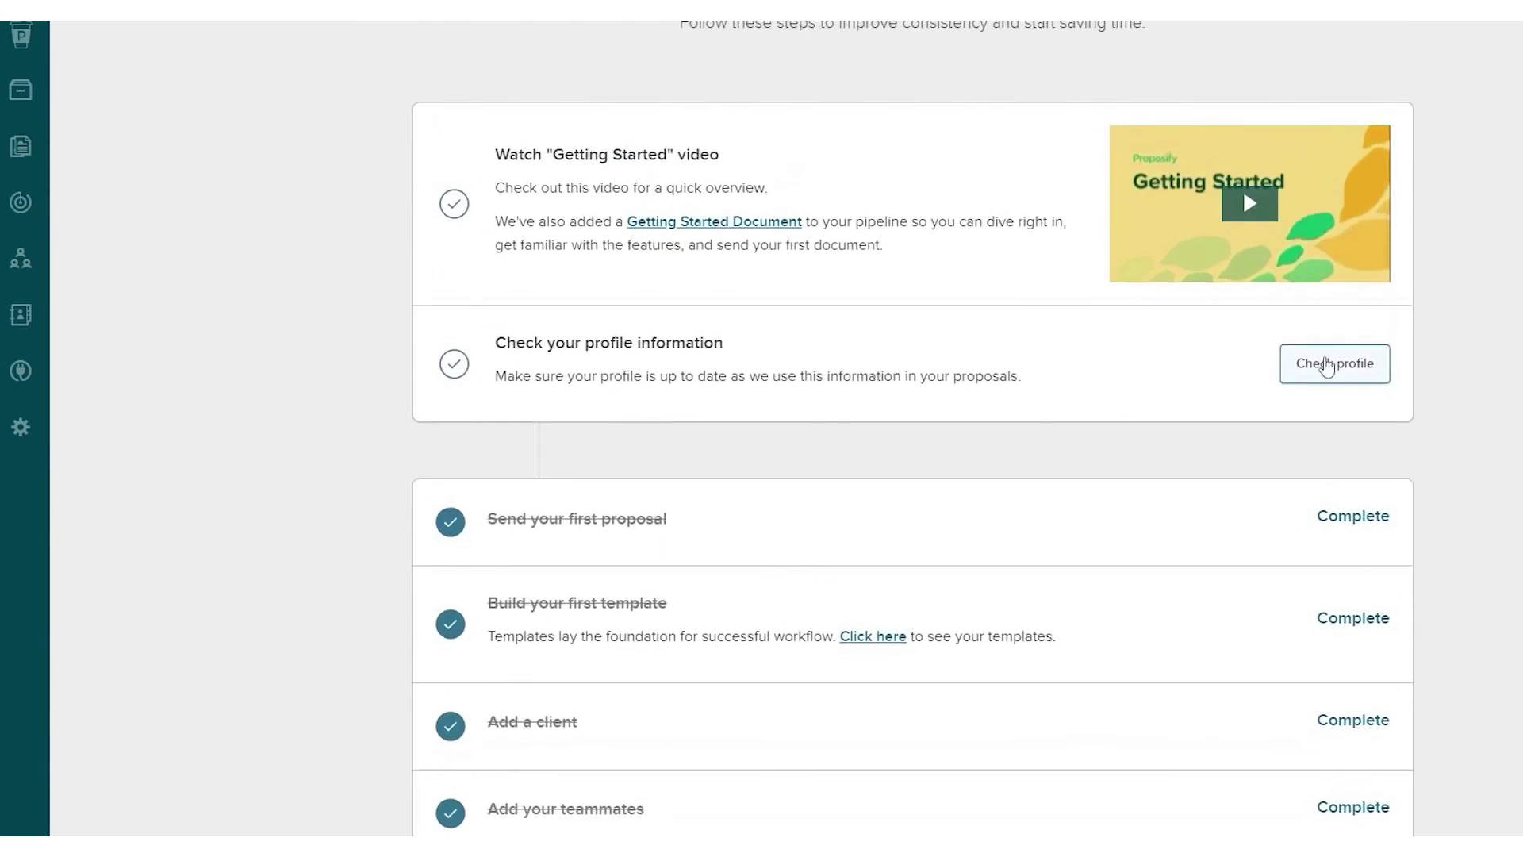
scroll(1173, 376, "down", 1)
scroll(1174, 376, "down", 2)
scroll(1316, 211, "up", 2)
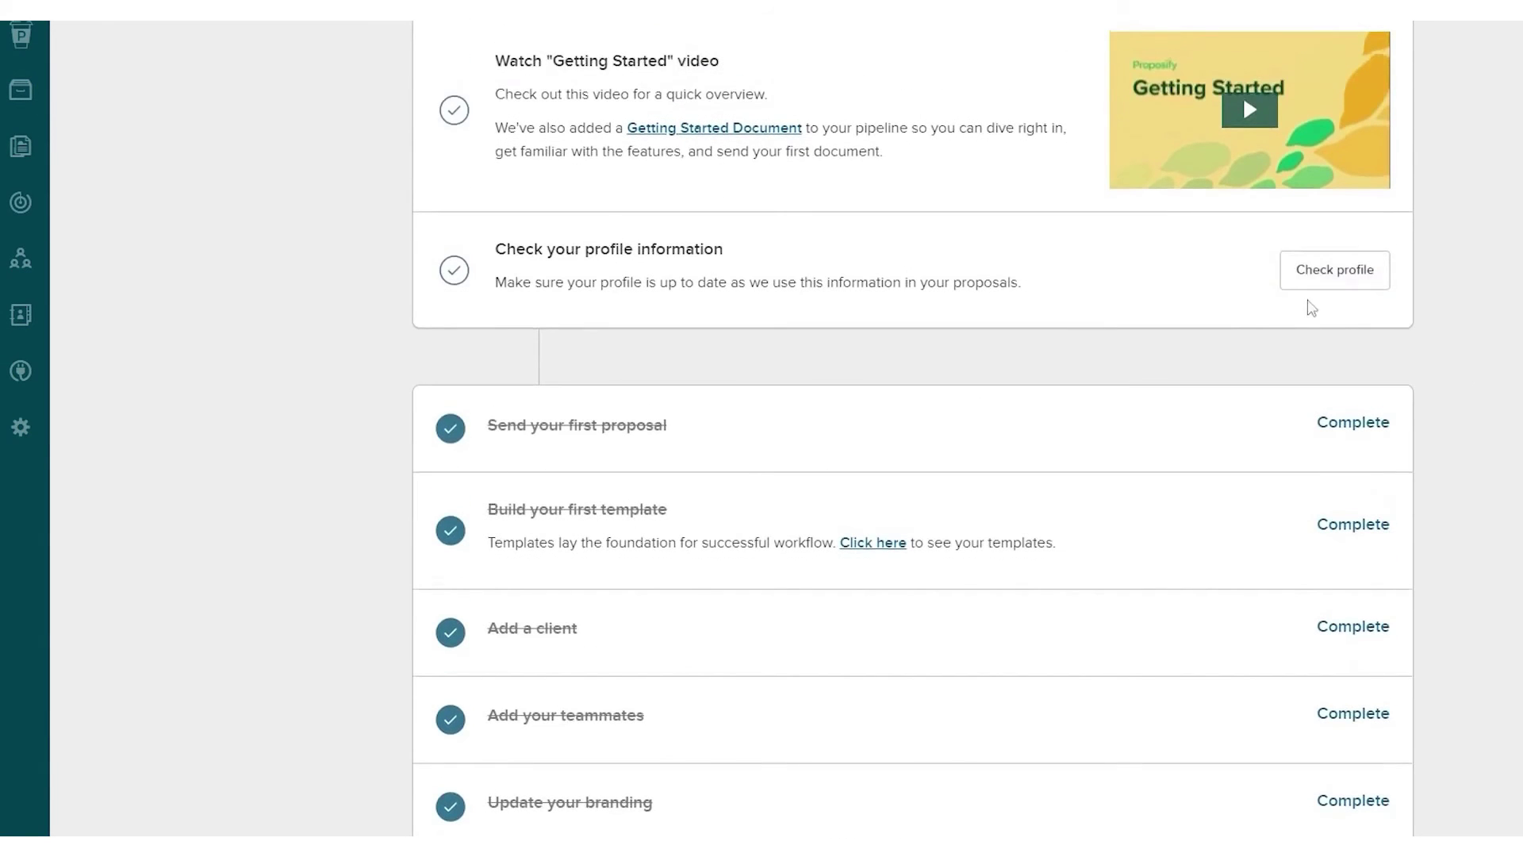
mouse_move(41, 74)
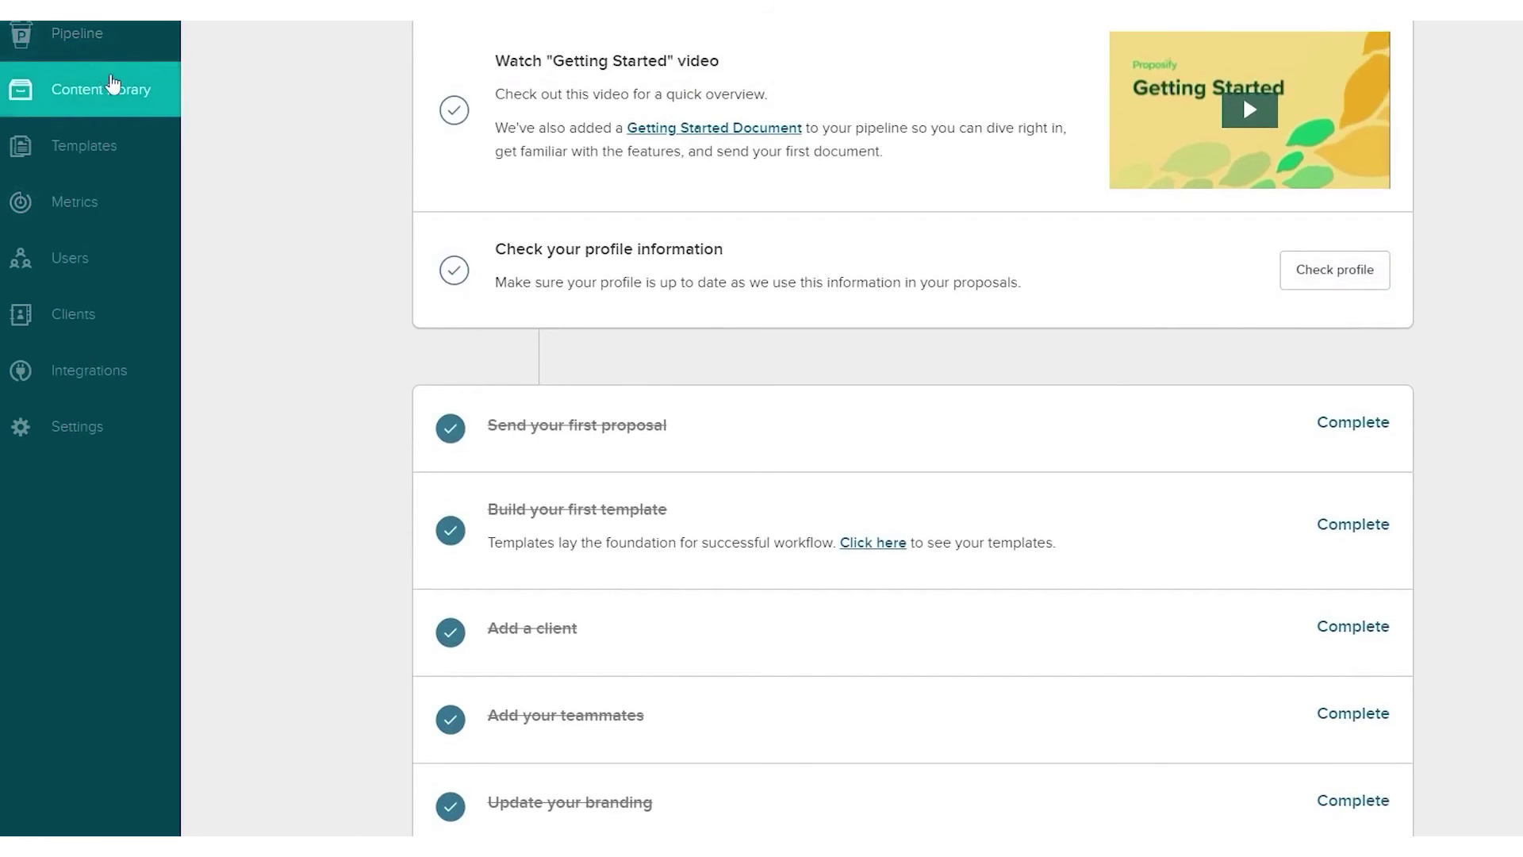
left_click(95, 101)
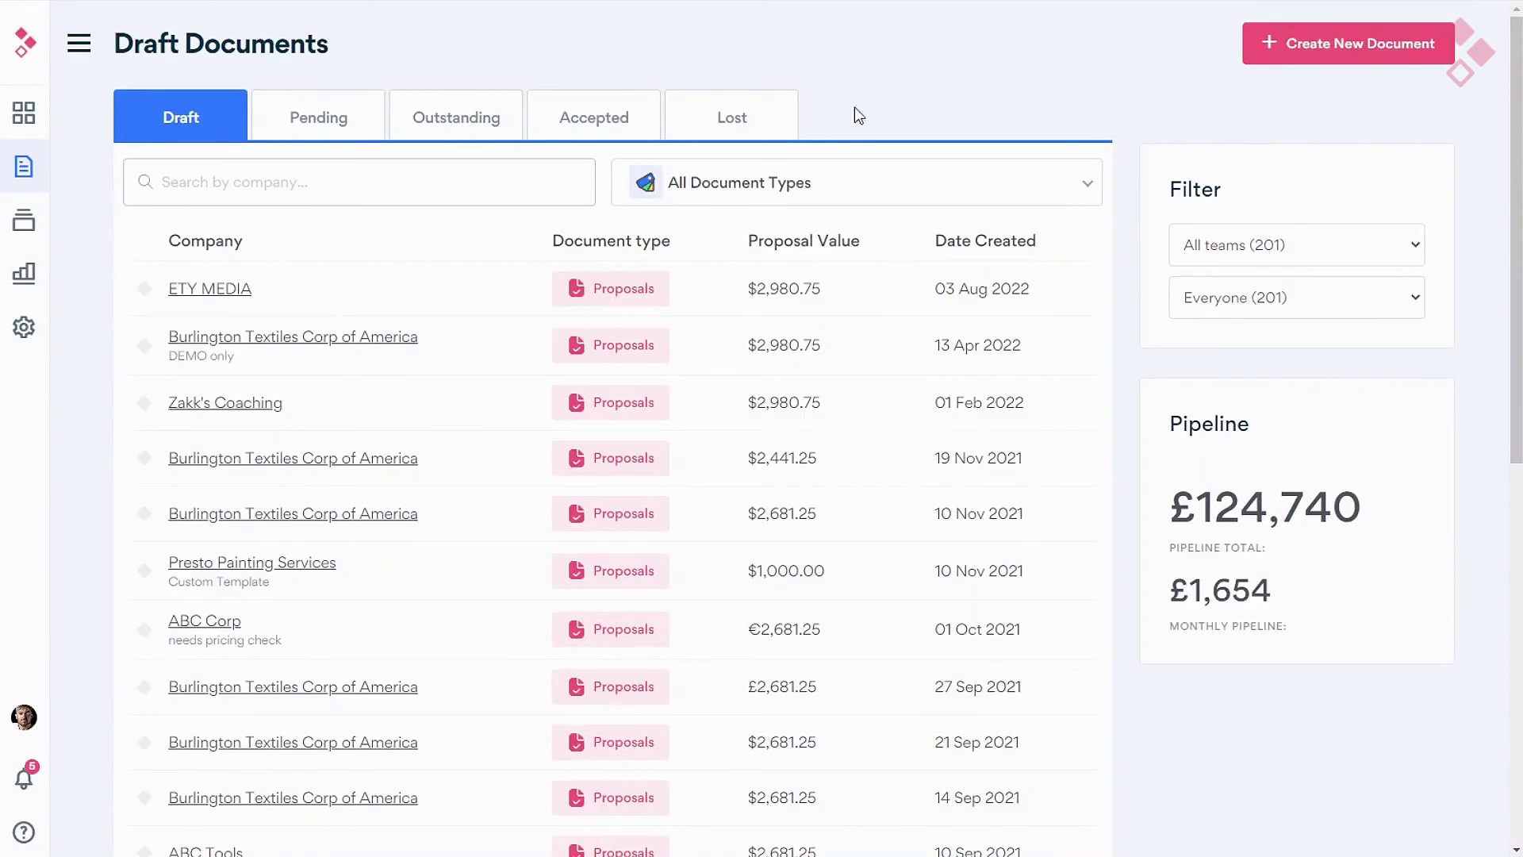
- Start a new proposal for new contact CakeShop using the Demo Example Scrolling template
left_click(1295, 53)
left_click(671, 390)
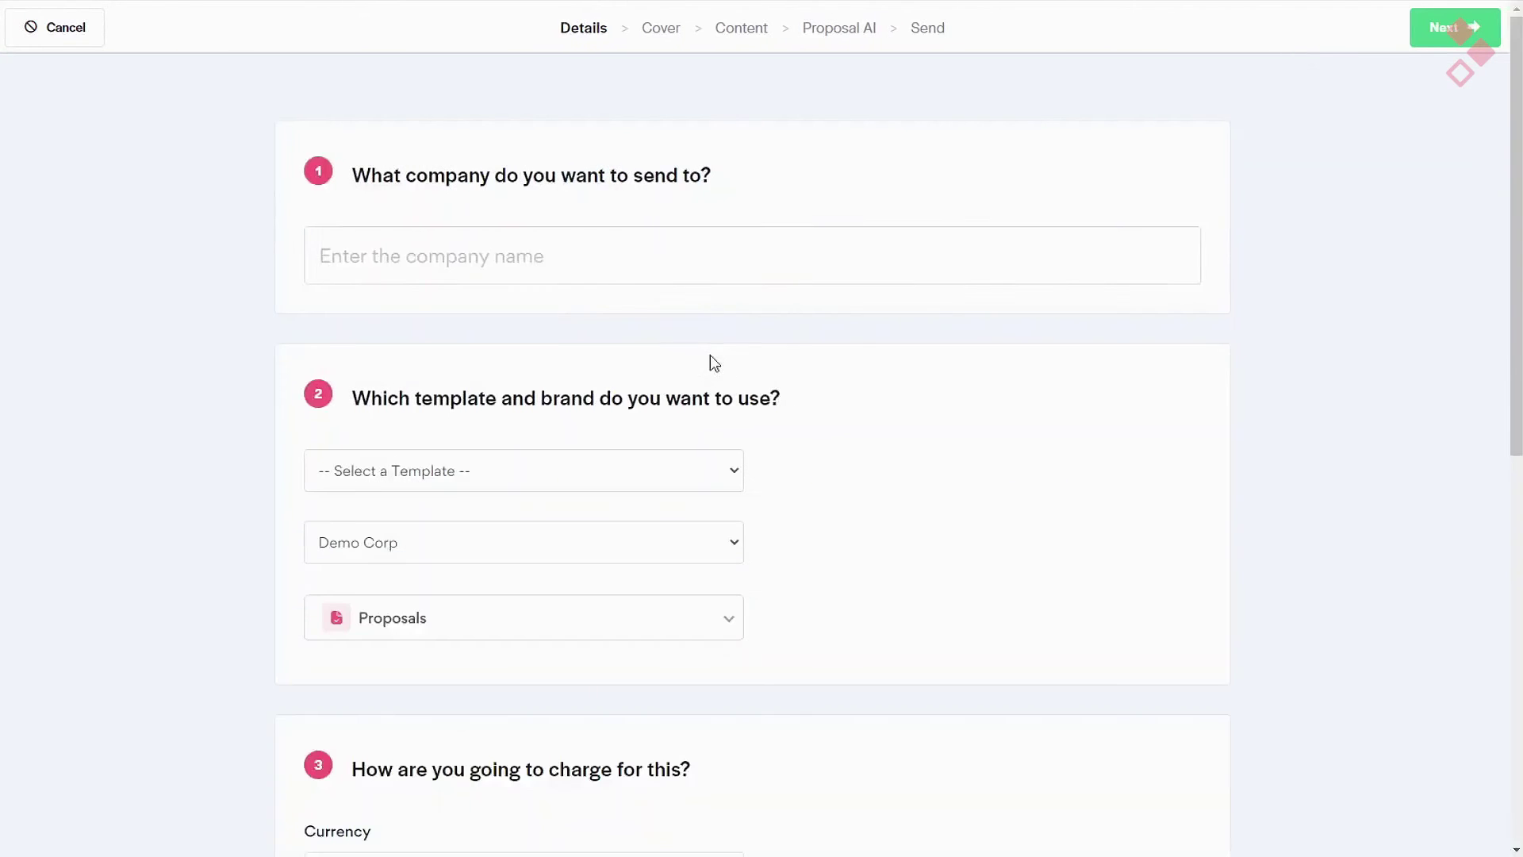
type("CakeShop")
left_click(476, 475)
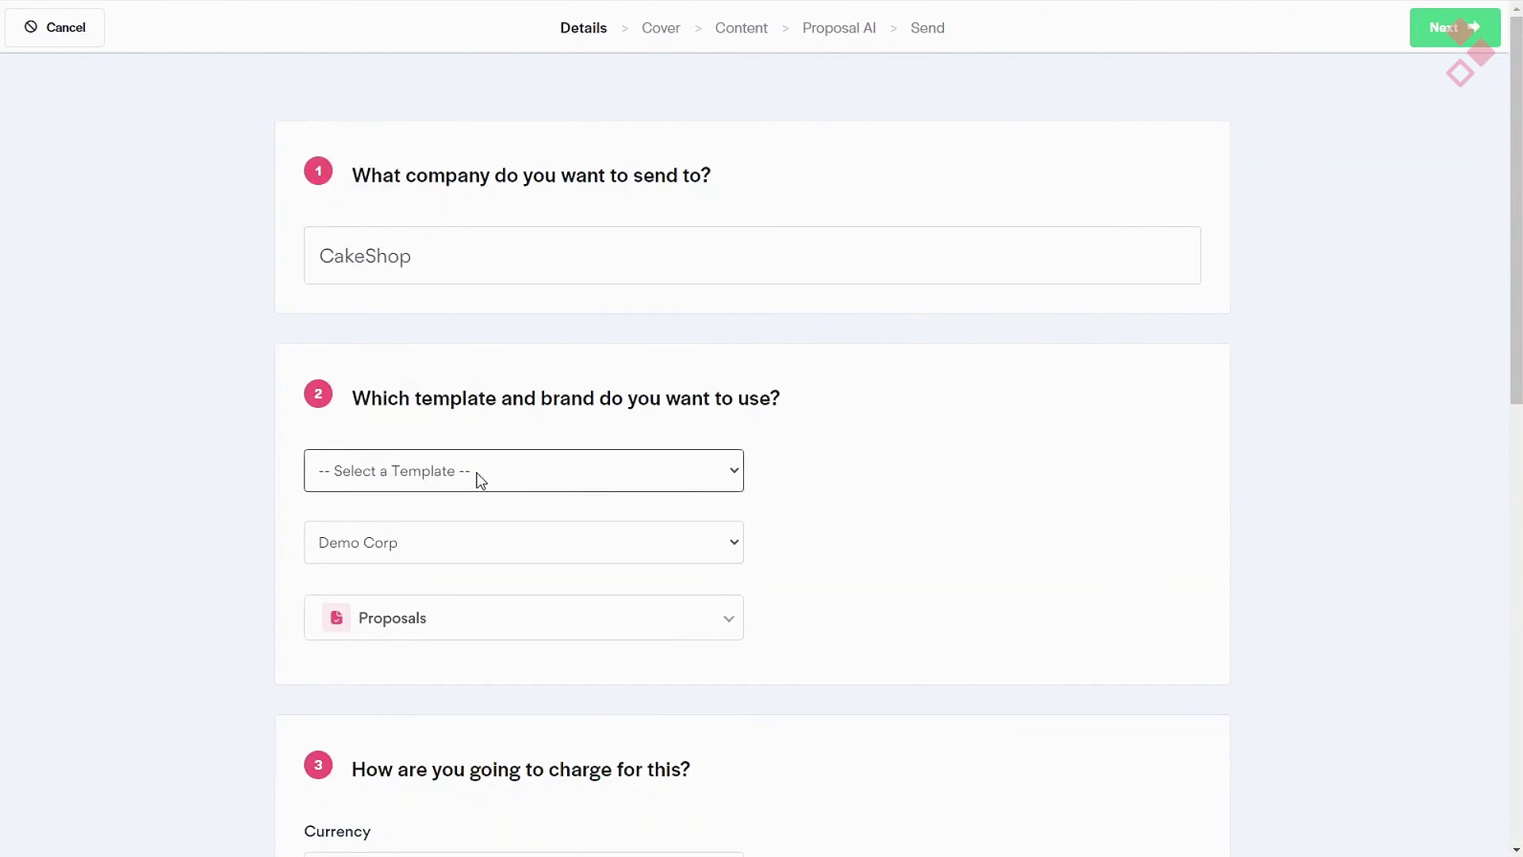
left_click(476, 511)
left_click(459, 790)
- Keep Proposals as the document type
scroll(1251, 626, "down", 2)
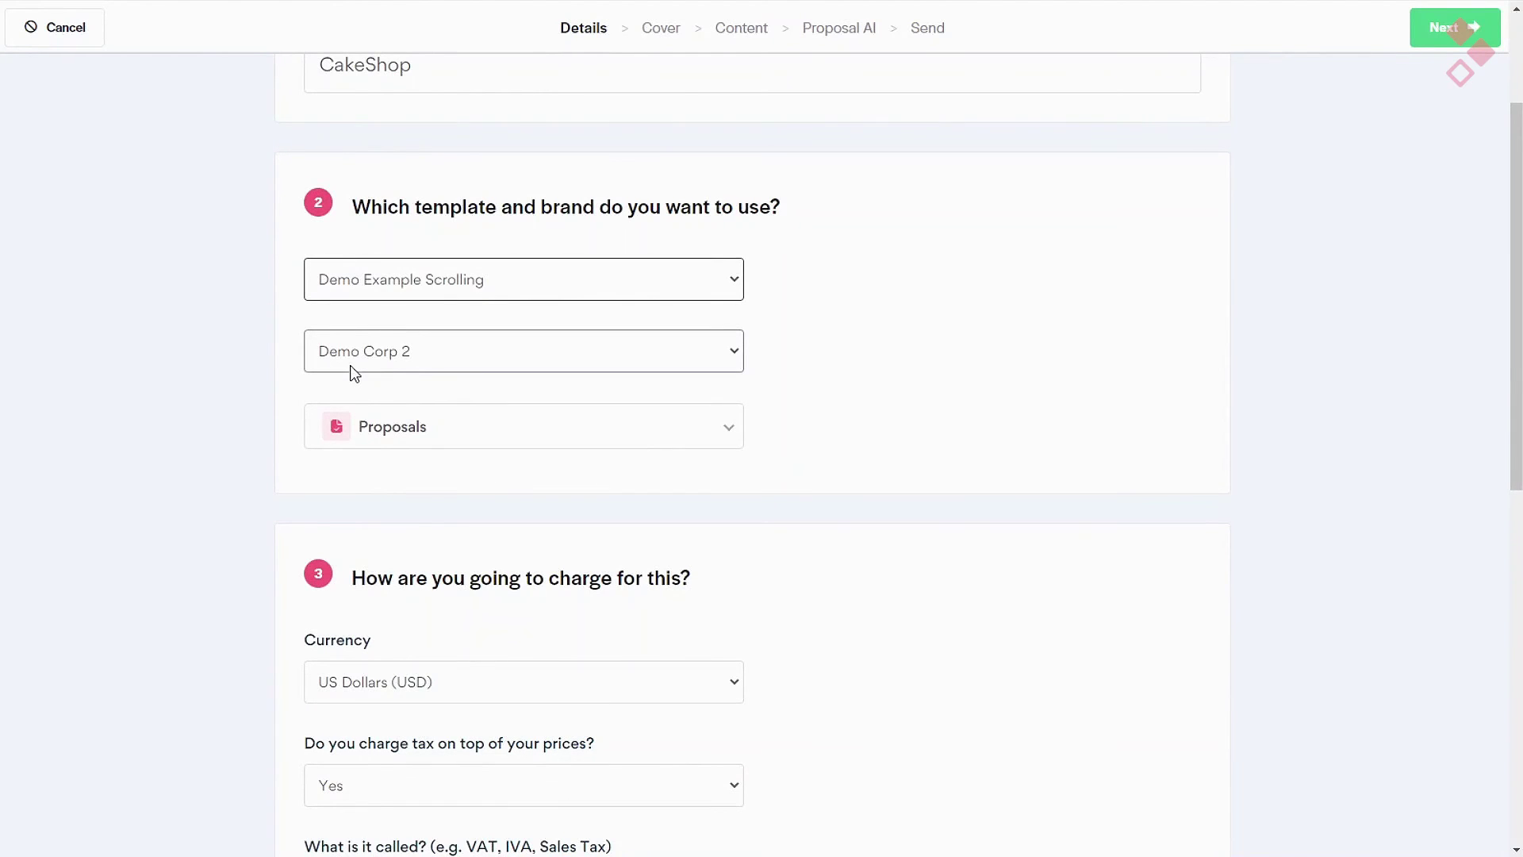
scroll(374, 381, "down", 3)
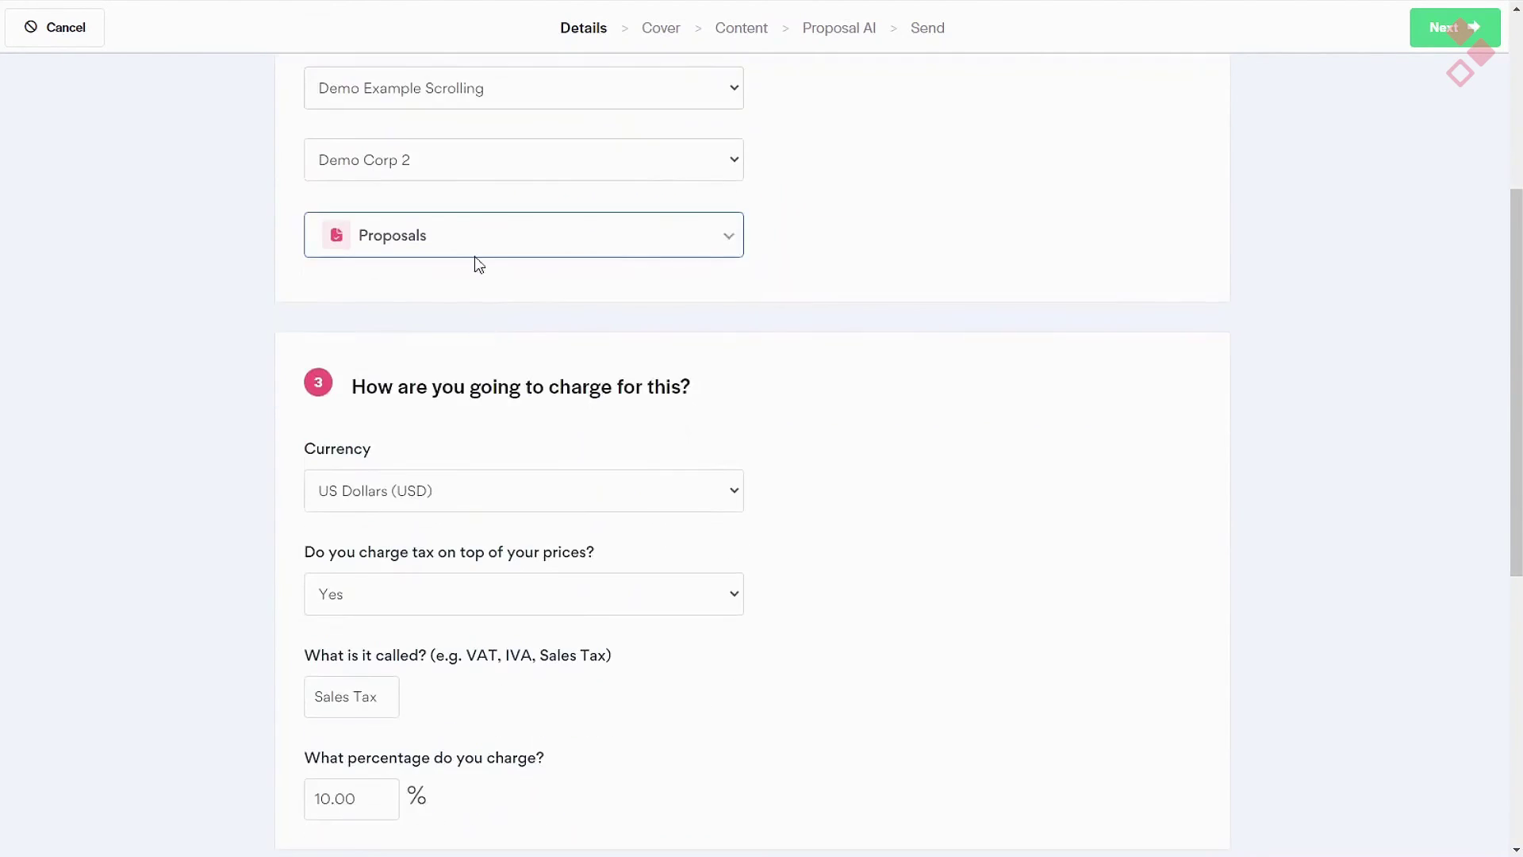
left_click(475, 249)
left_click(436, 308)
scroll(782, 561, "down", 3)
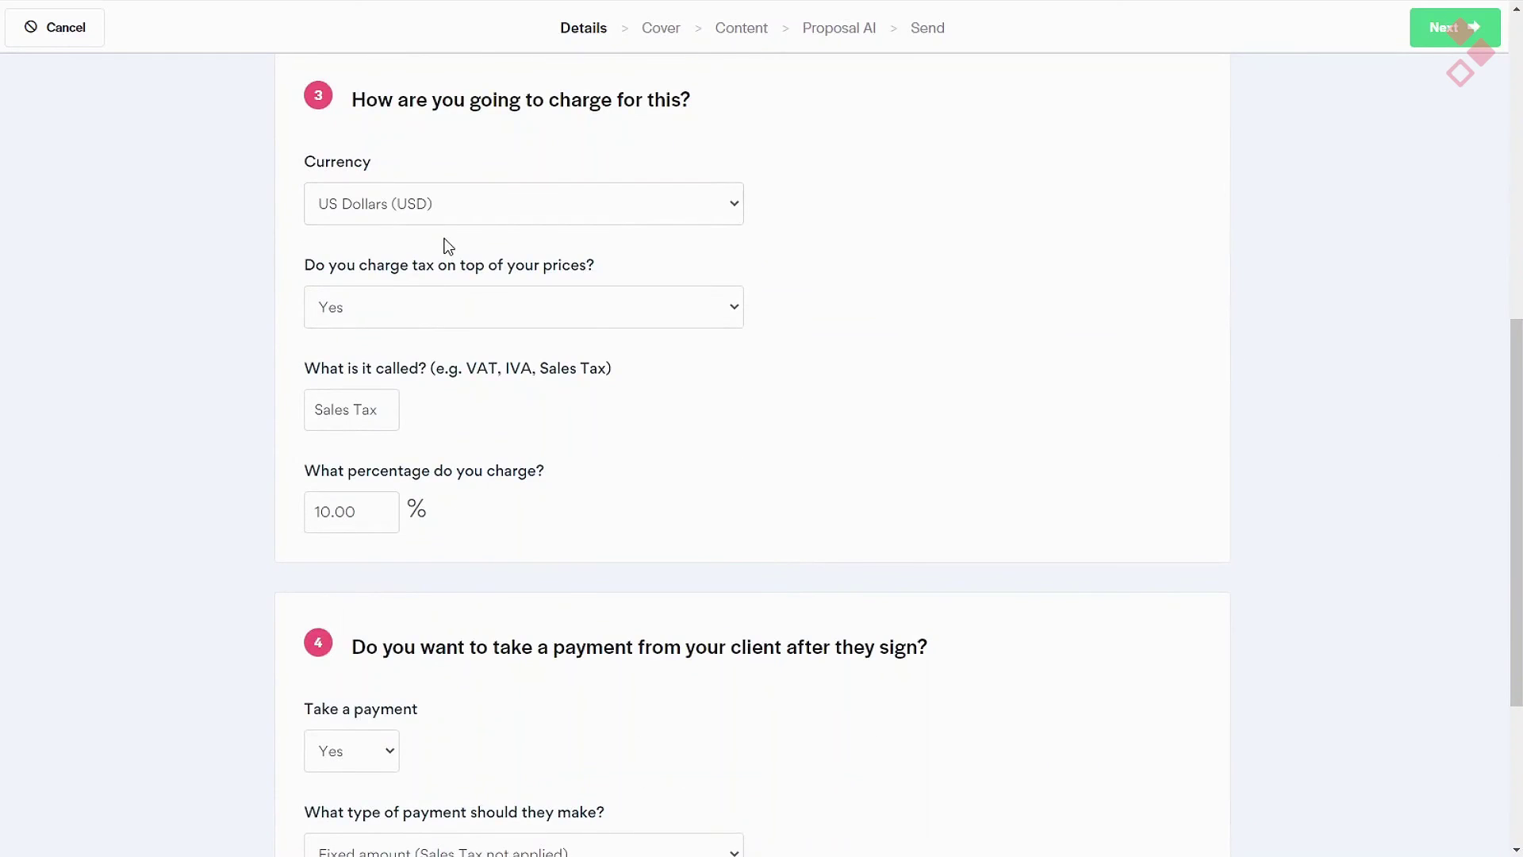
scroll(879, 555, "down", 3)
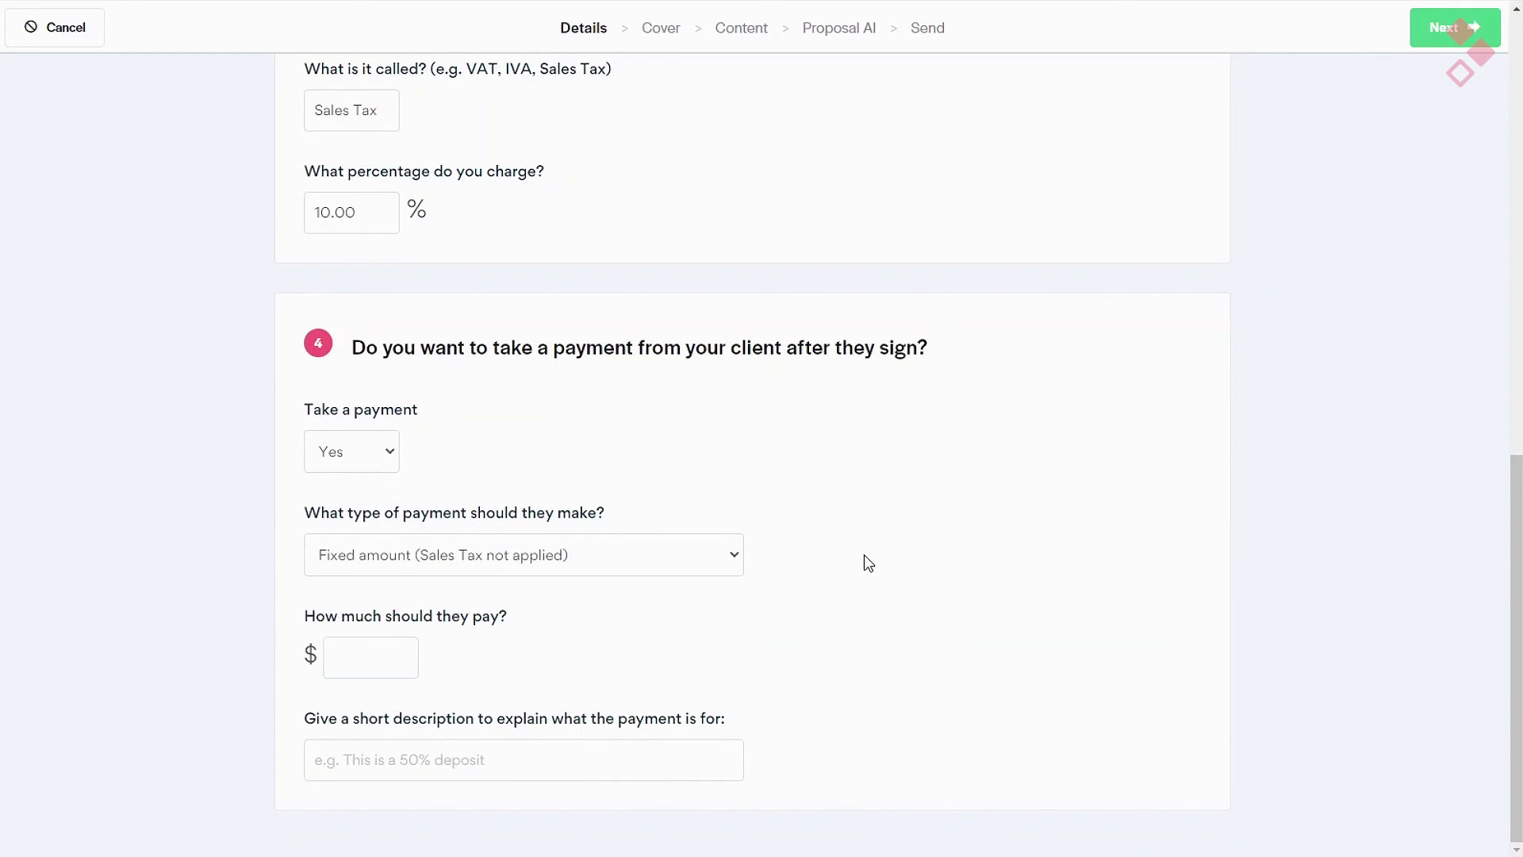
- Set payment type to % of one-off total, take no payment, and continue to Choose Cover
left_click(333, 463)
left_click(365, 559)
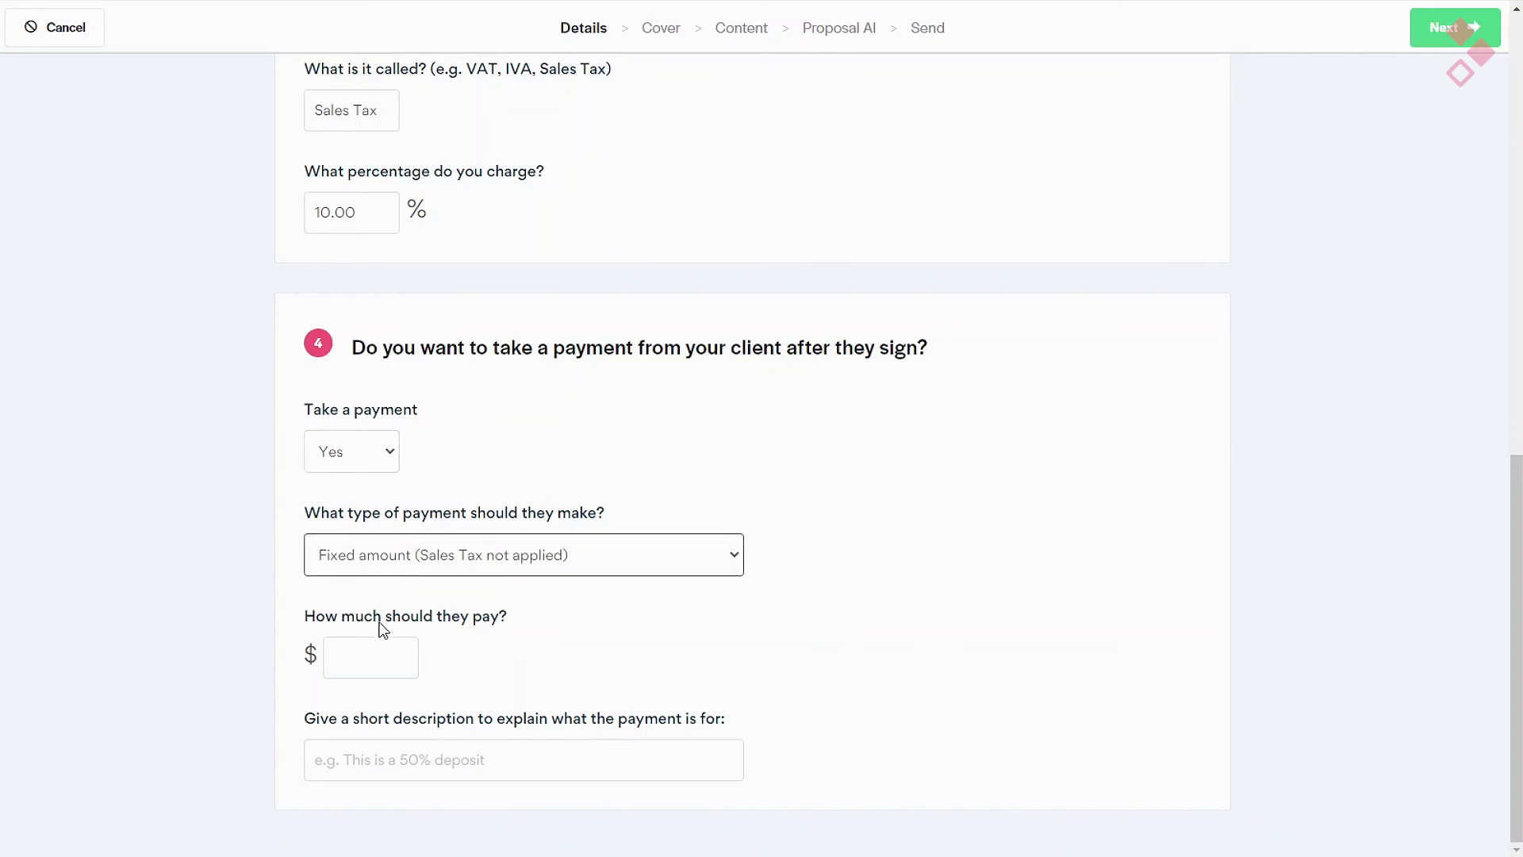
left_click(374, 622)
left_click(344, 656)
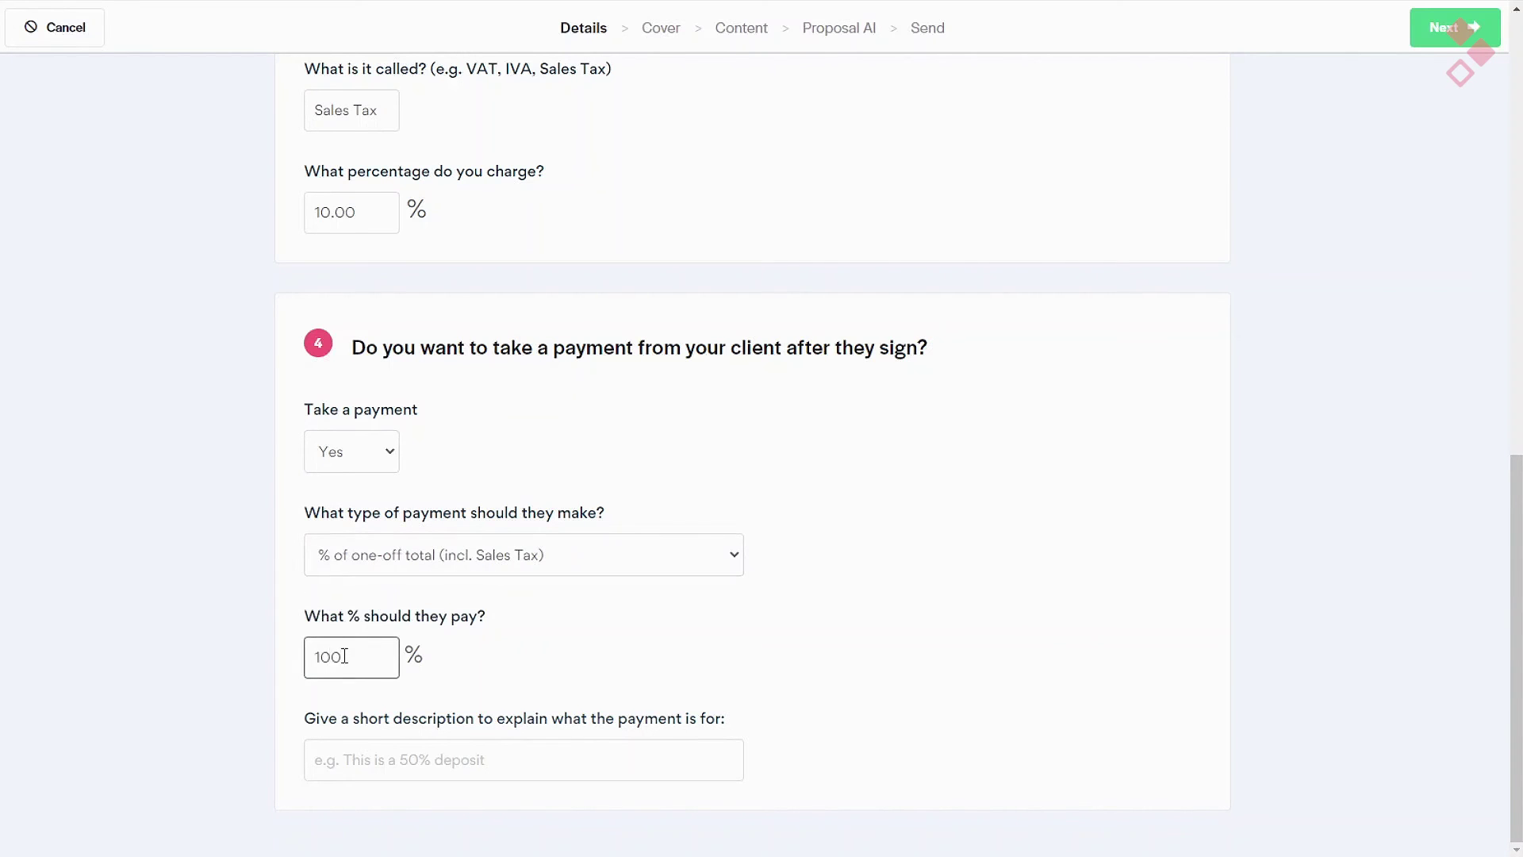
left_click(355, 466)
left_click(356, 482)
left_click(1457, 38)
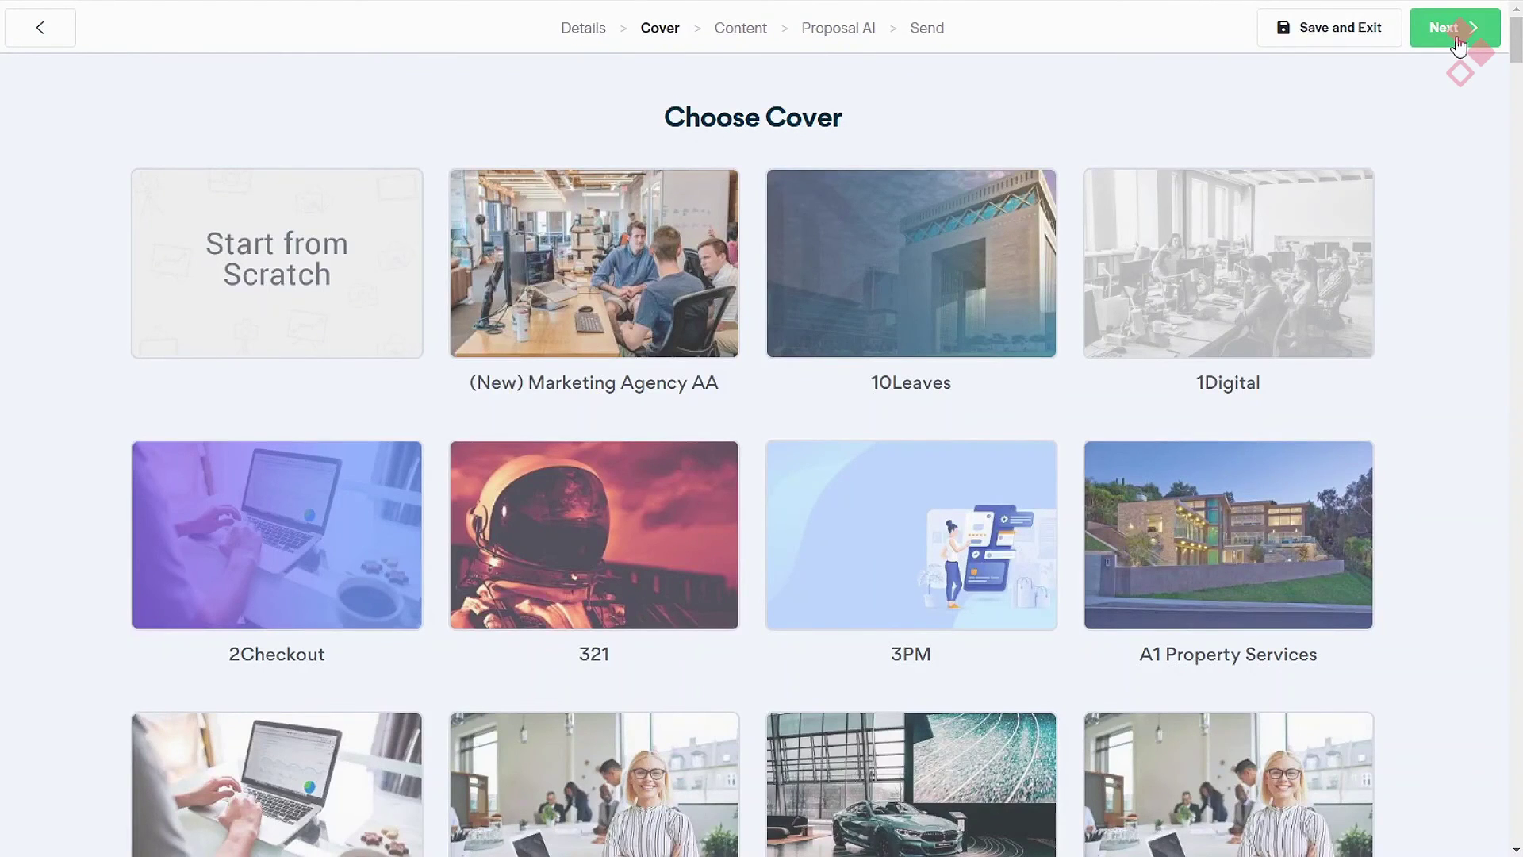
- Preview the Demo Example cover, then search 'demo' and pick the DEMOCORP cover instead
key("Return")
left_click(551, 345)
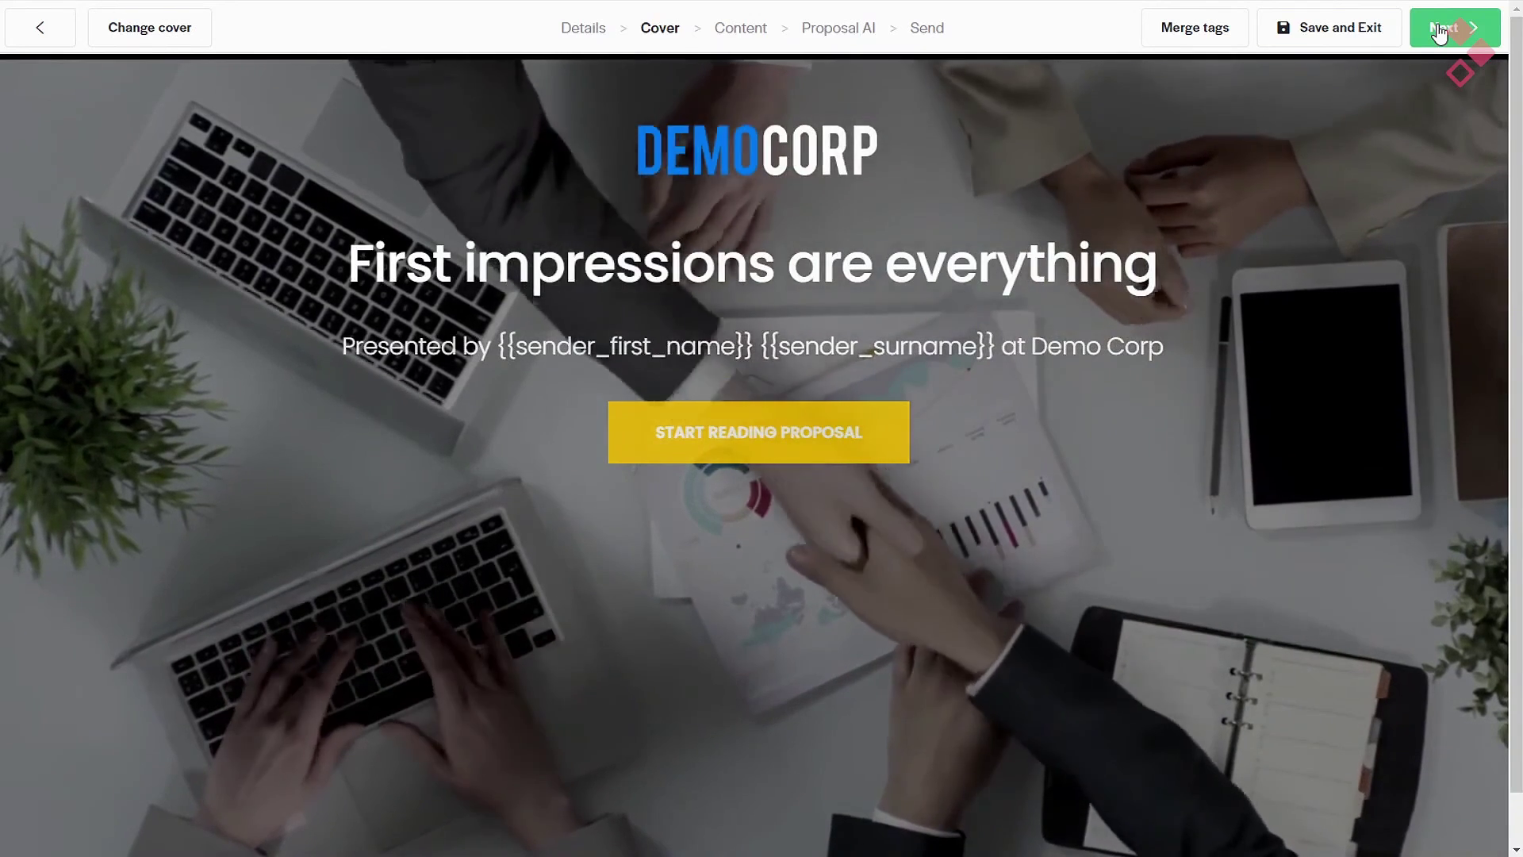
left_click(149, 27)
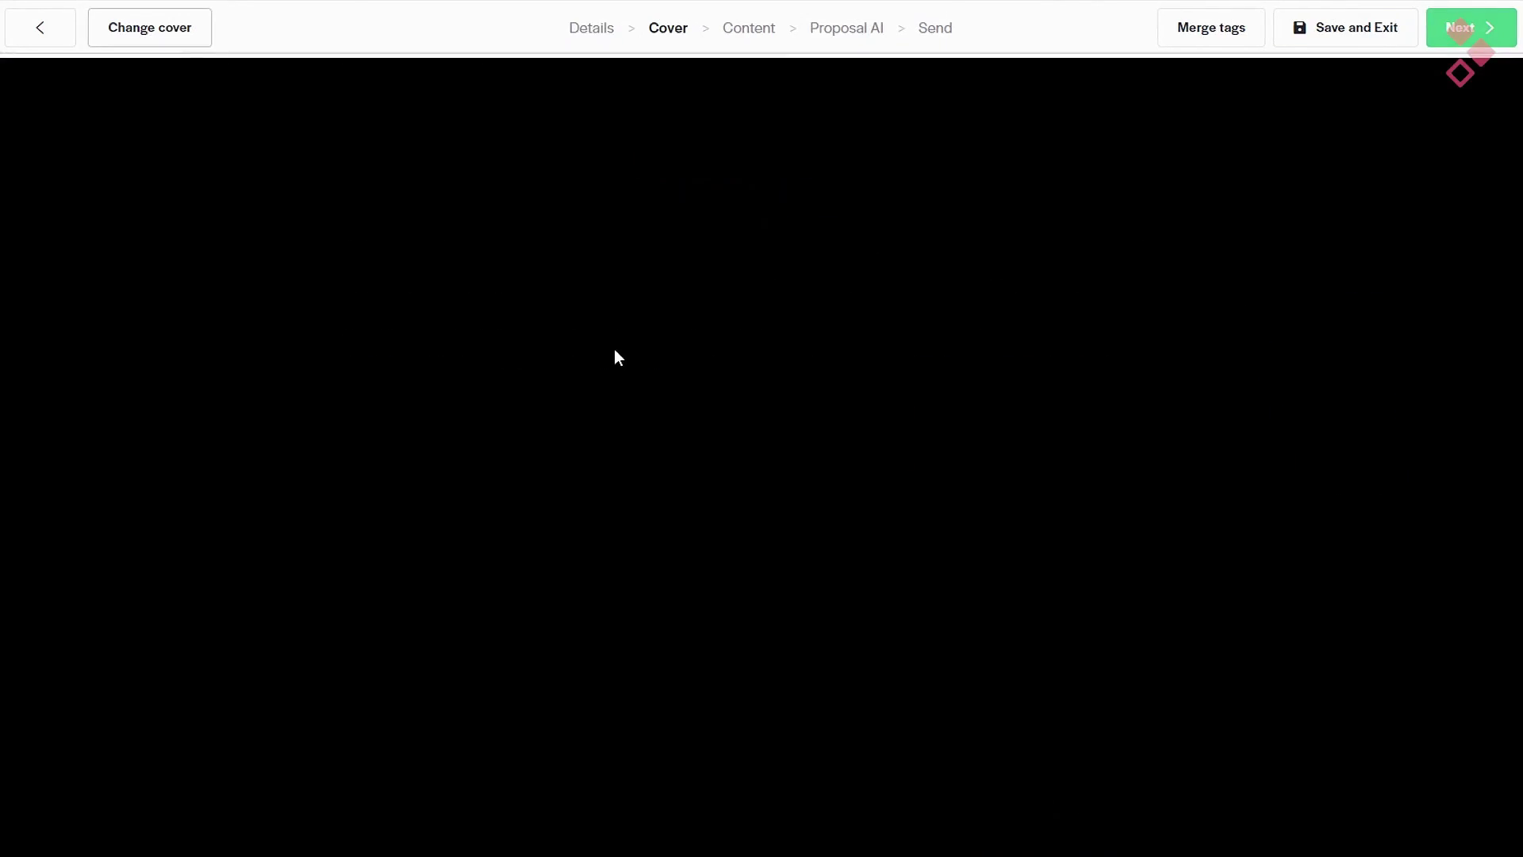
key("ctrl+f")
type("demo")
left_click(1470, 45)
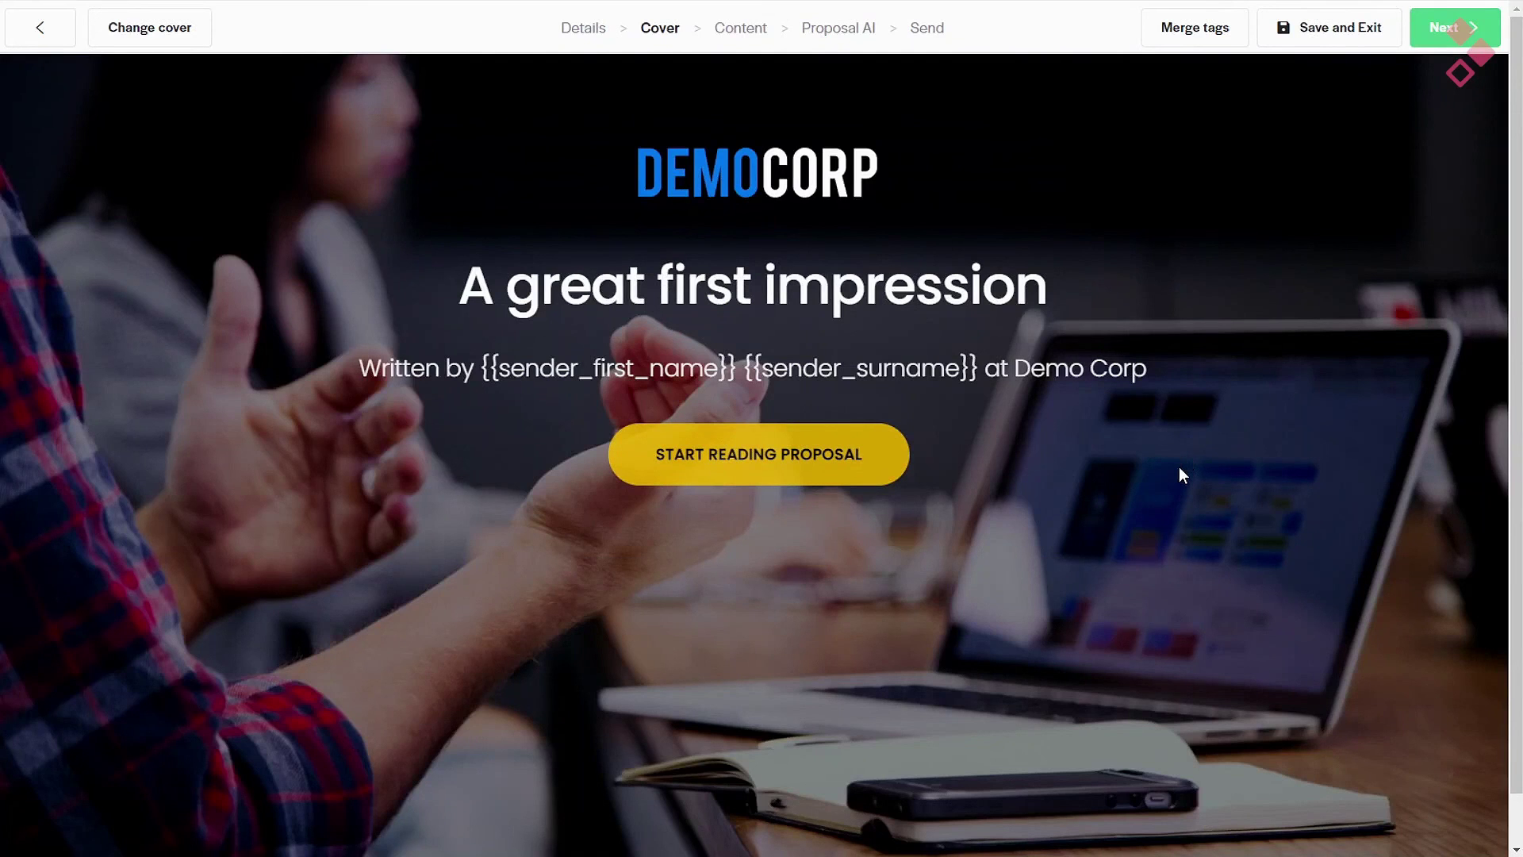
- Replace the cover headline with 'Proposal for {{company_name}}' using the company_name merge tag
left_click_drag(1045, 290, 412, 272)
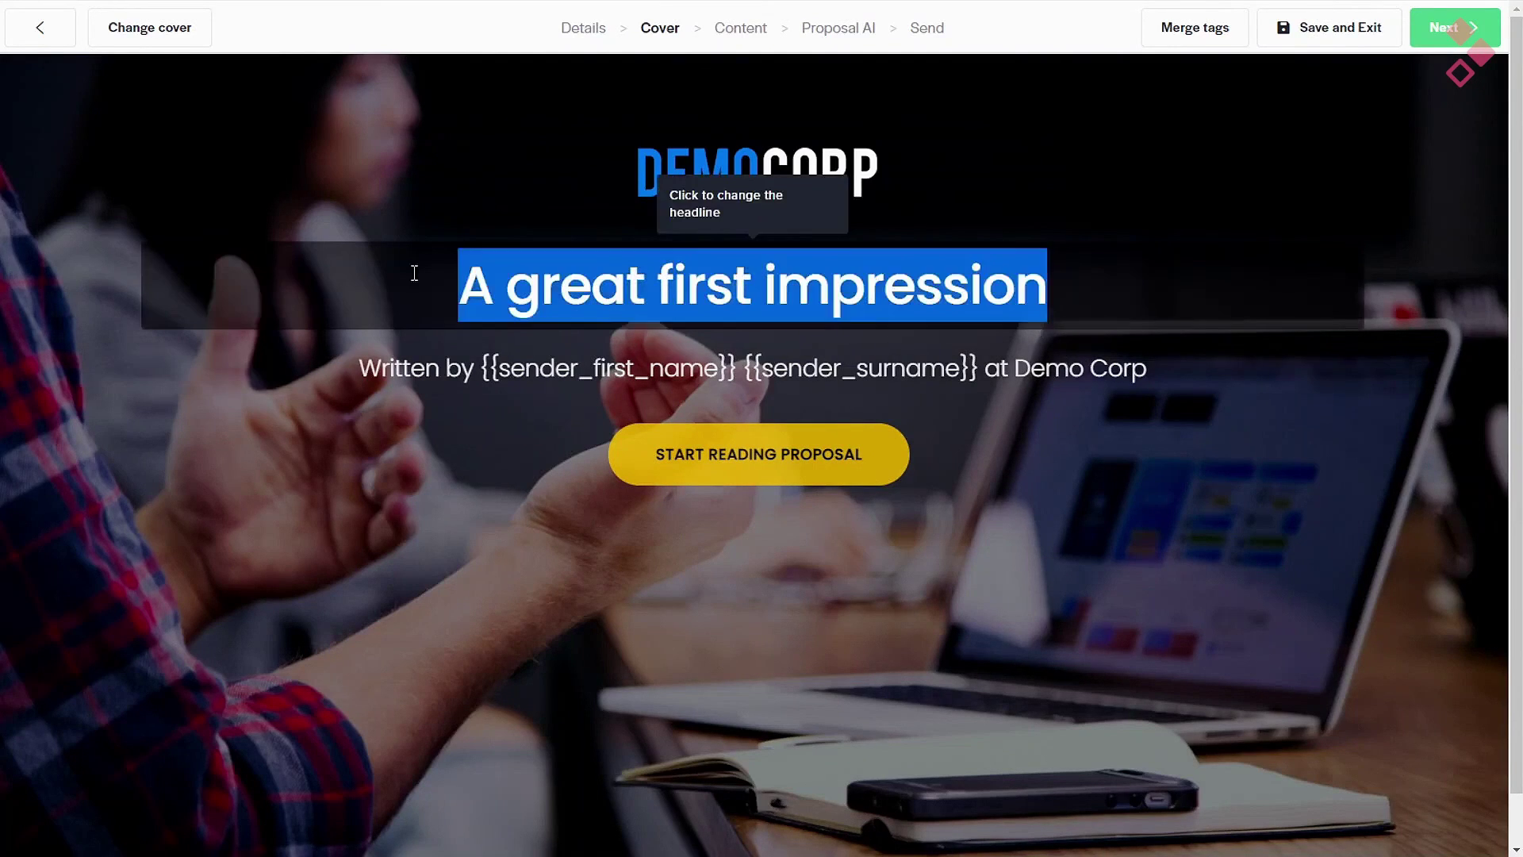
type("Proposal for")
left_click(1212, 34)
left_click(1261, 226)
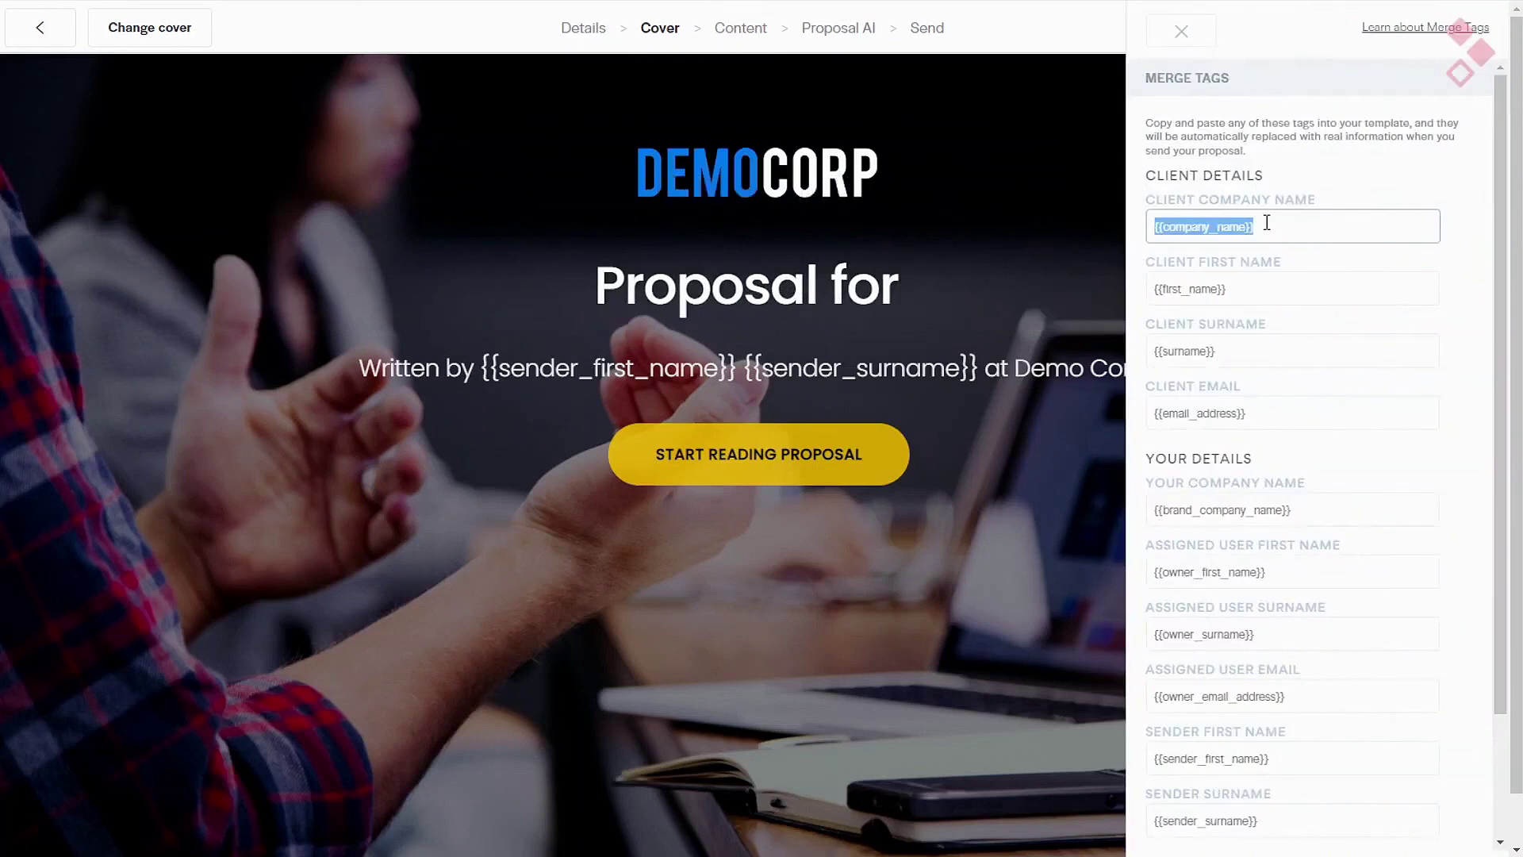
key("ctrl+c")
left_click(1213, 35)
left_click(944, 287)
key("ctrl+v")
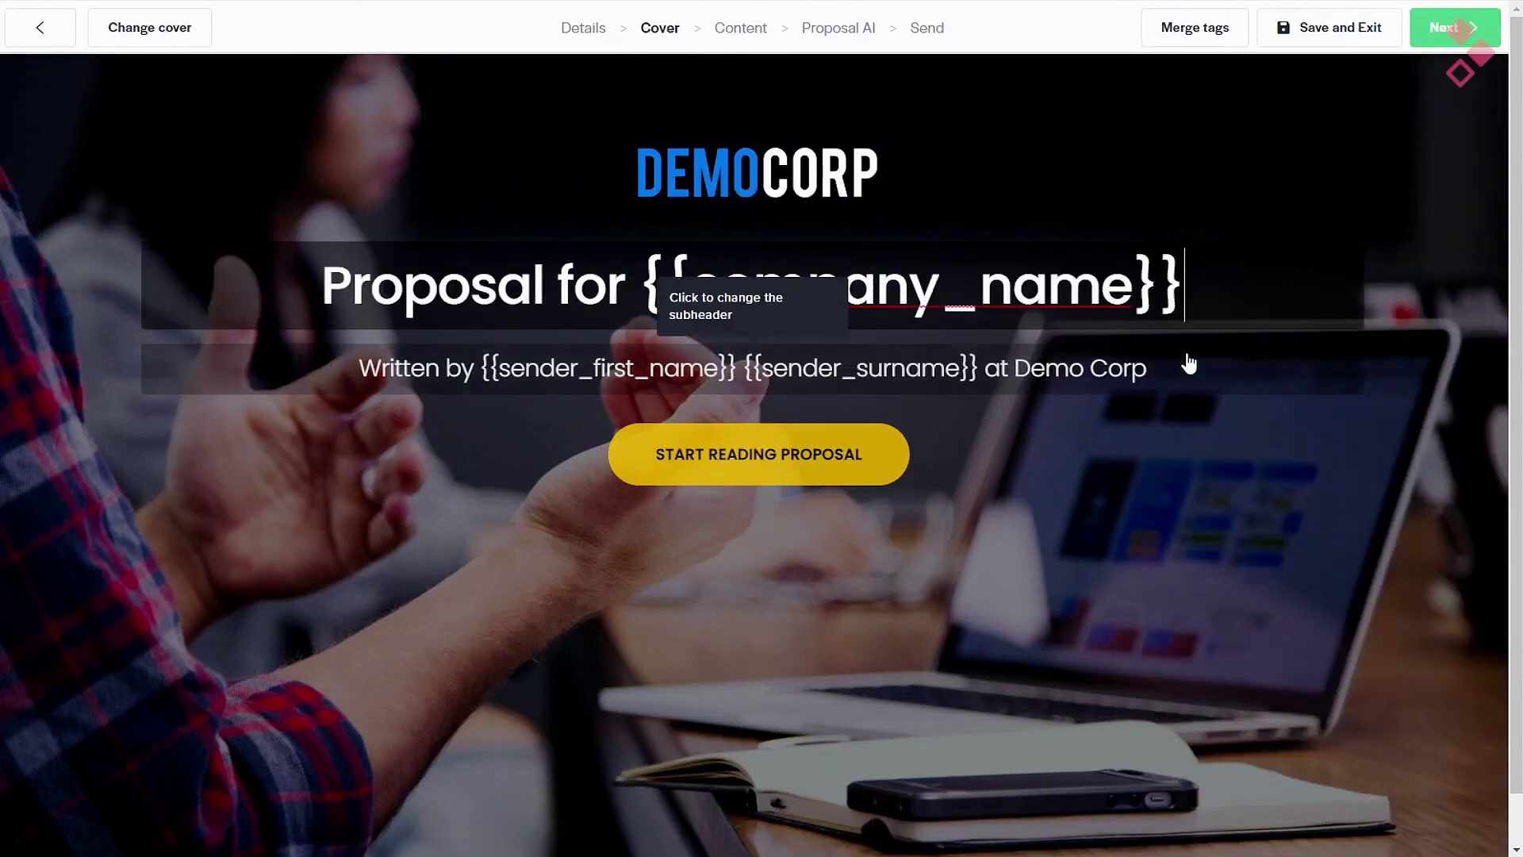
left_click(1195, 27)
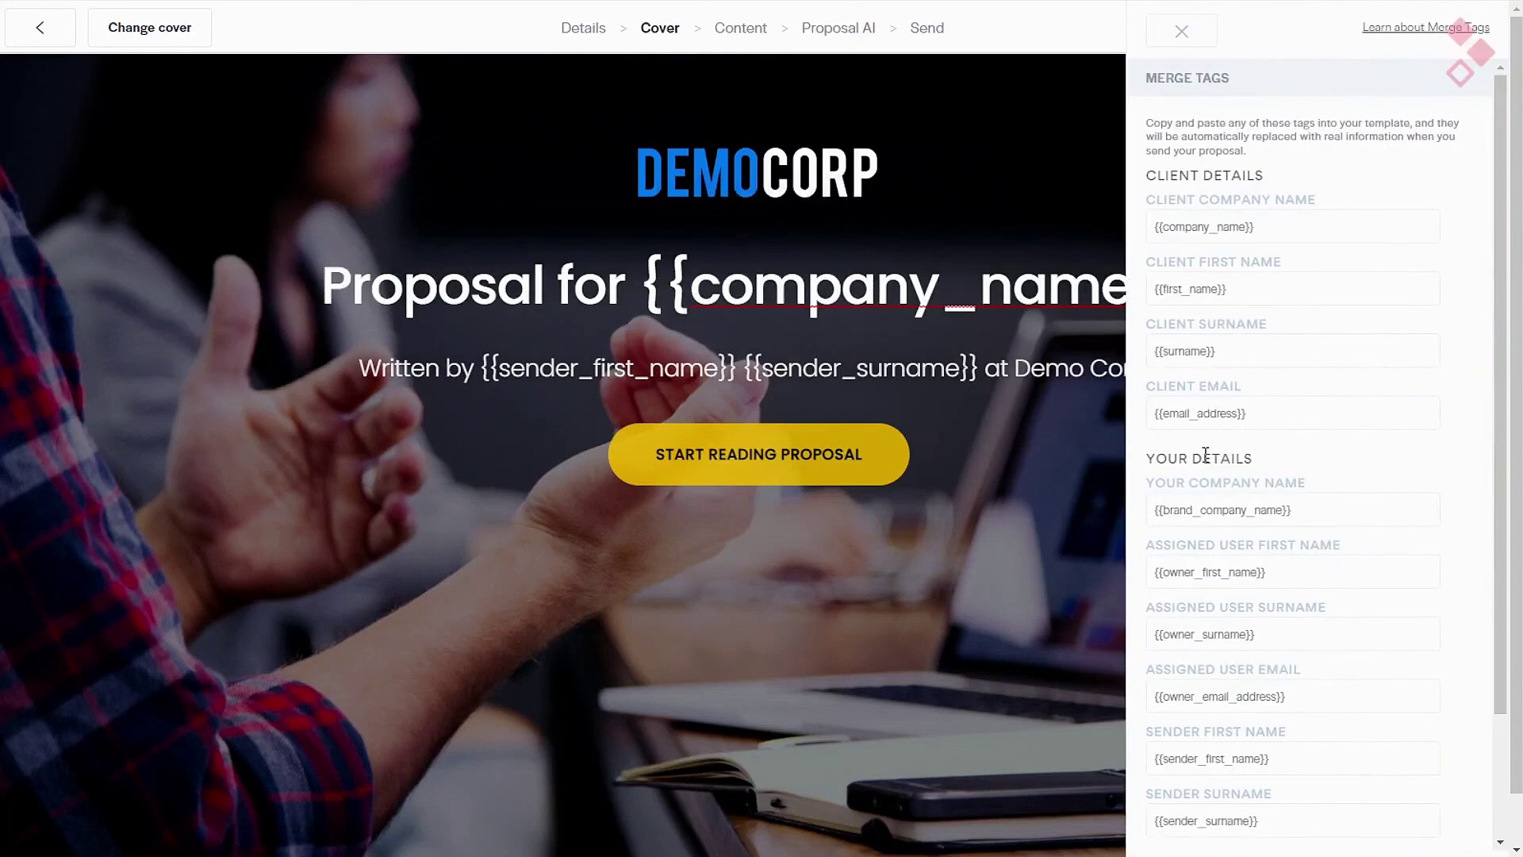
left_click(1184, 31)
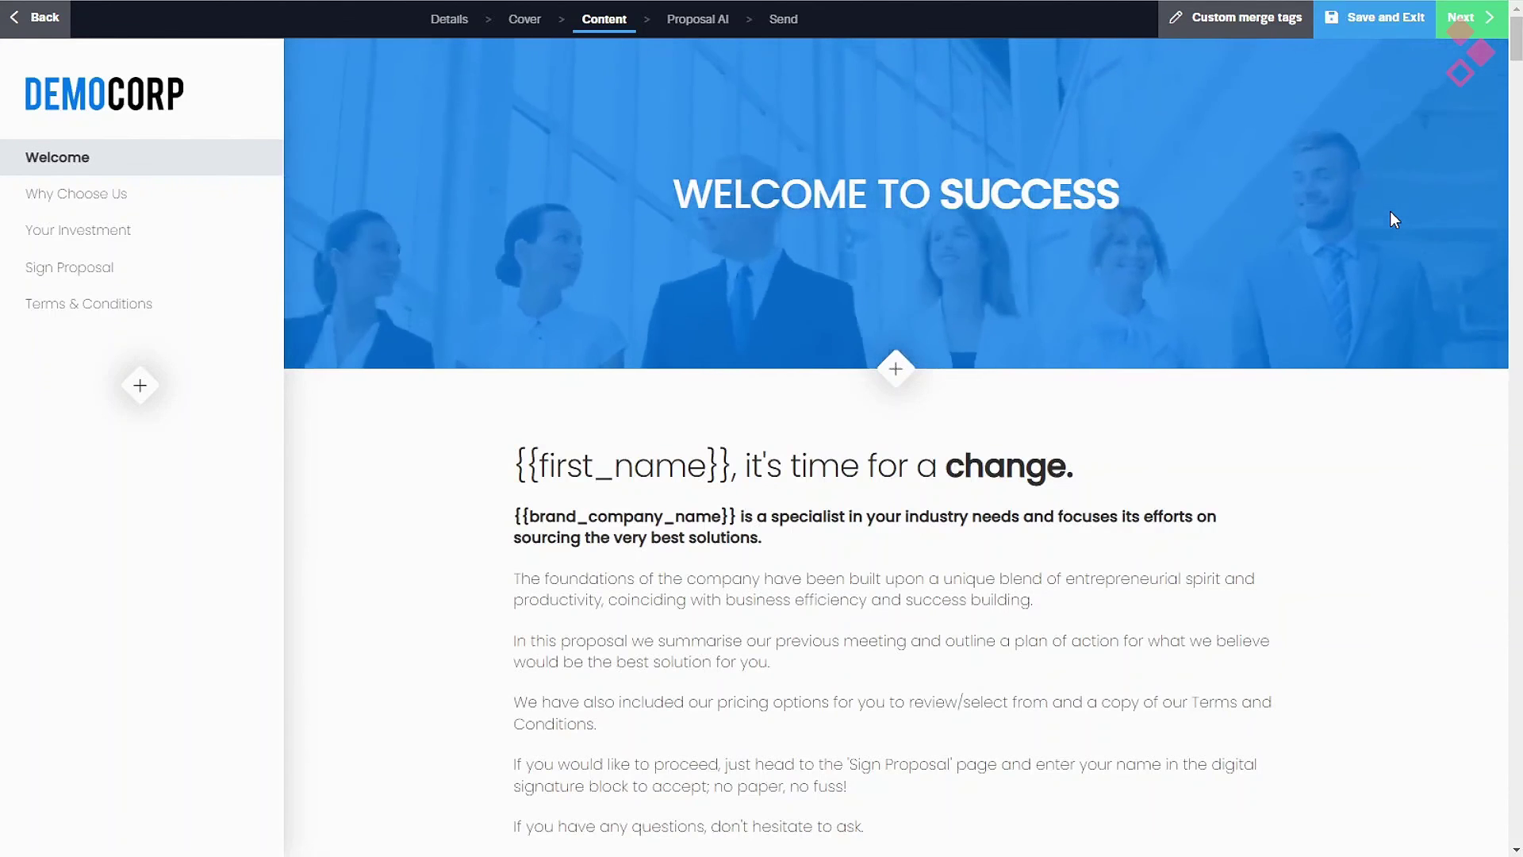
- Below the Welcome letter's sign-off, insert a new Full width image section
scroll(1024, 357, "down", 1)
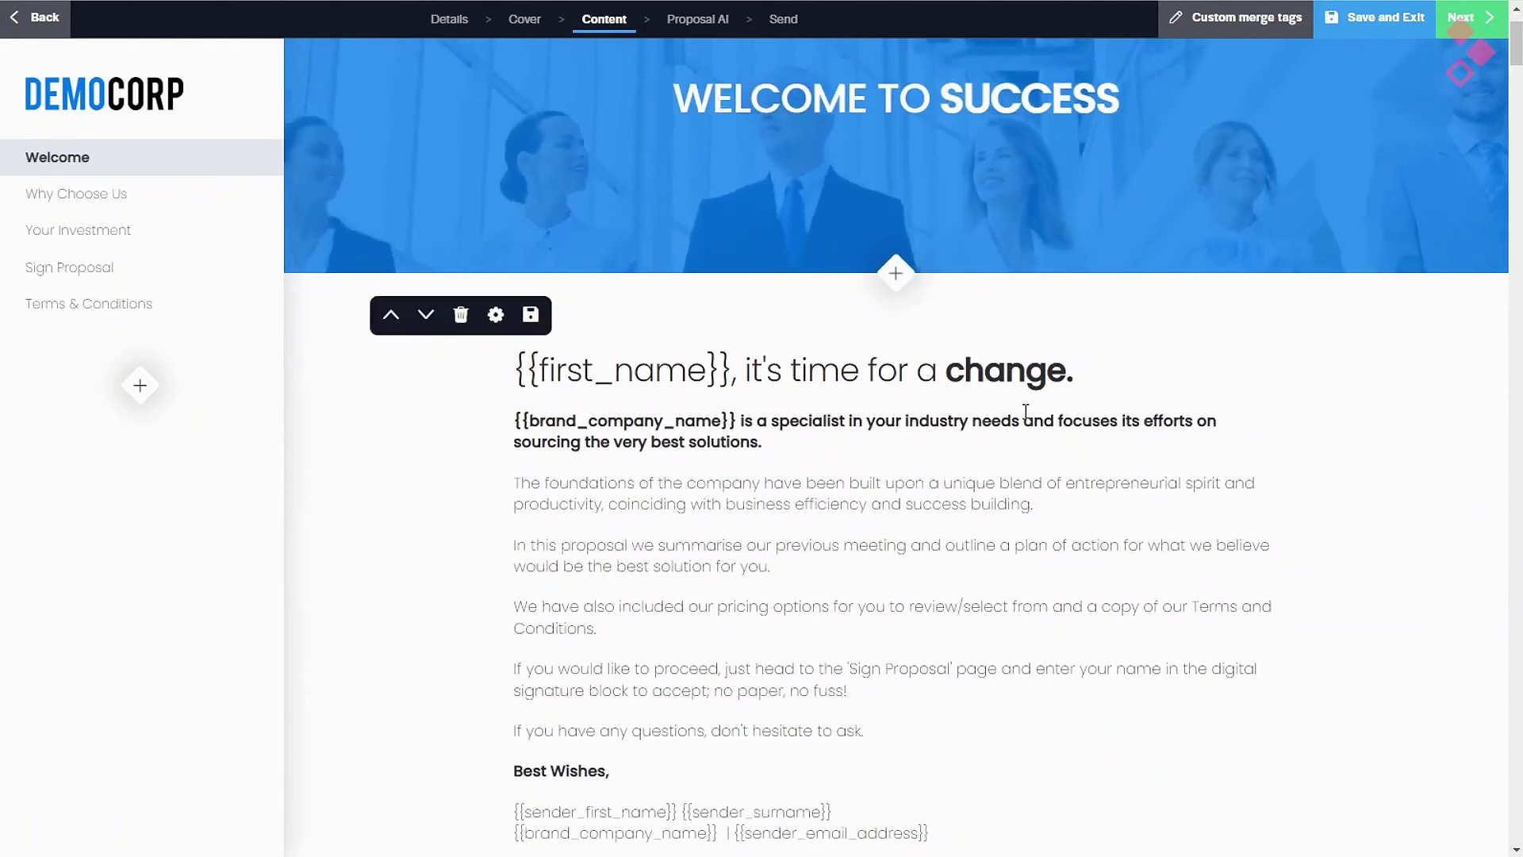
scroll(1026, 408, "down", 2)
scroll(1025, 410, "down", 5)
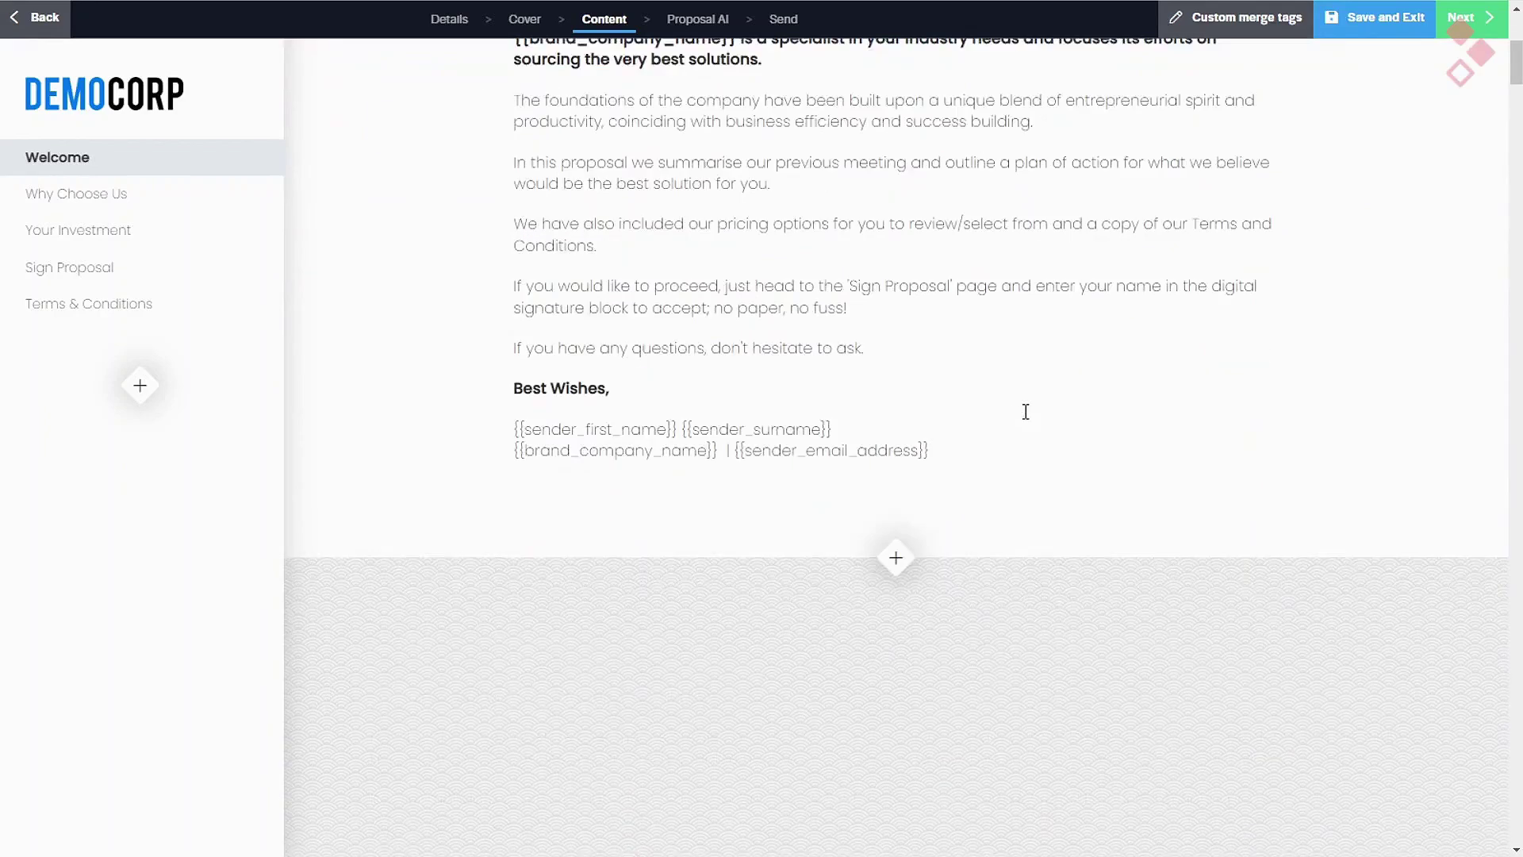
scroll(1027, 412, "down", 15)
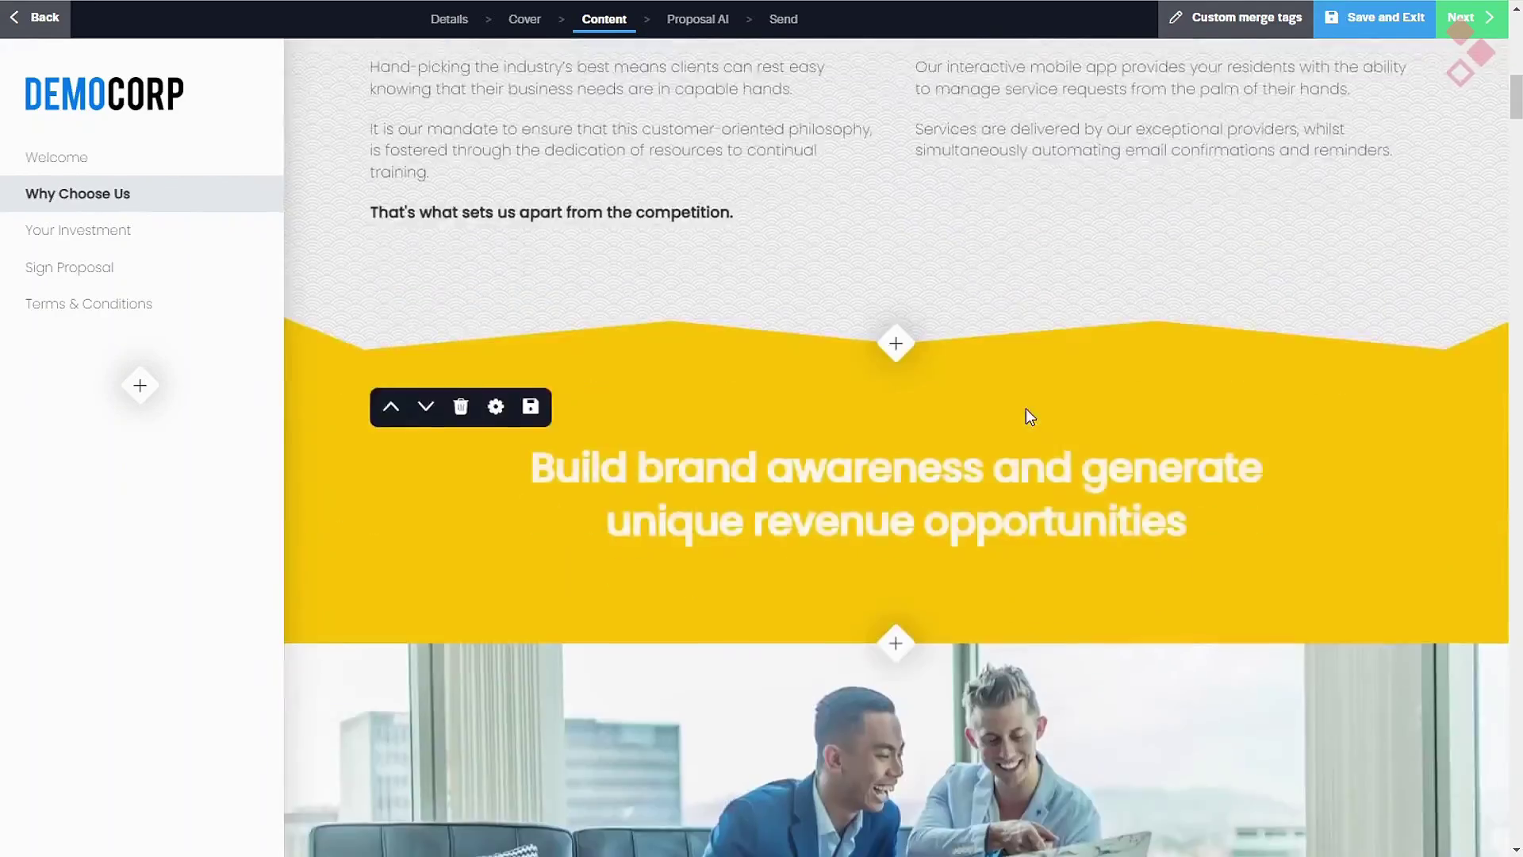
scroll(1026, 406, "down", 6)
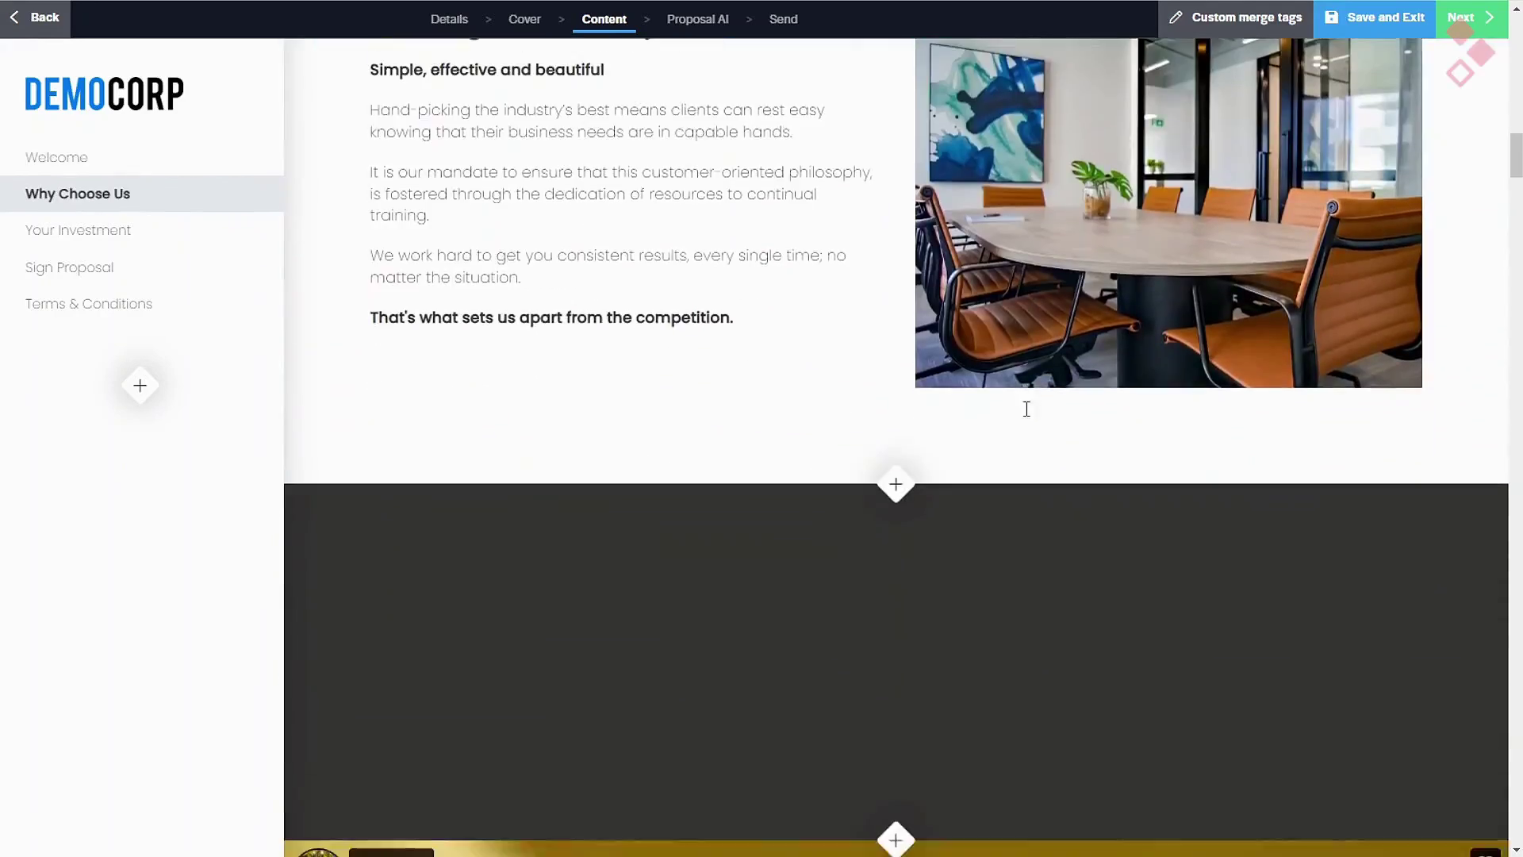
left_click(89, 163)
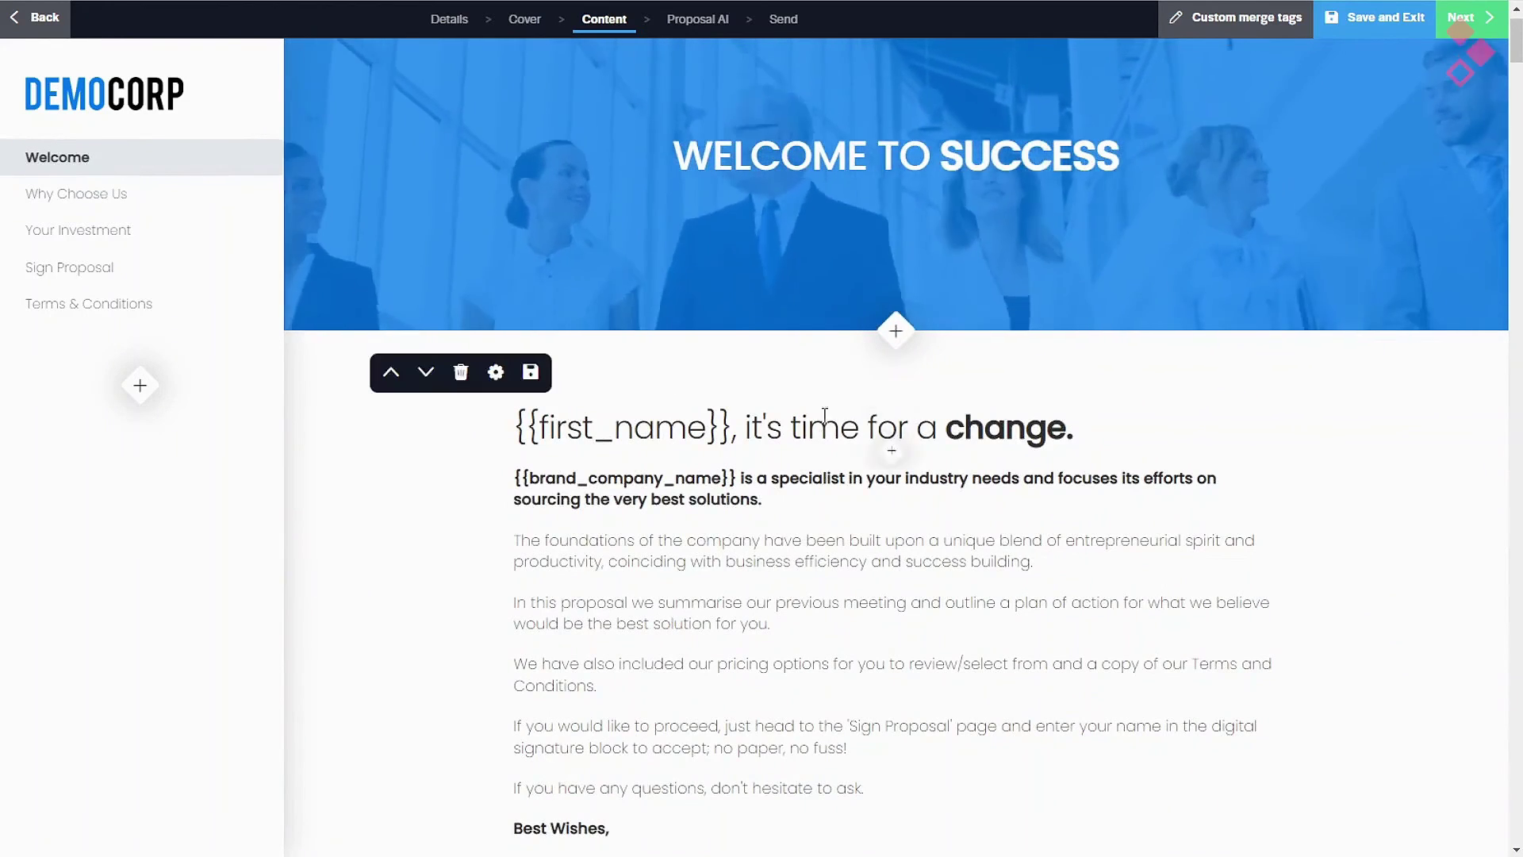
scroll(928, 484, "down", 6)
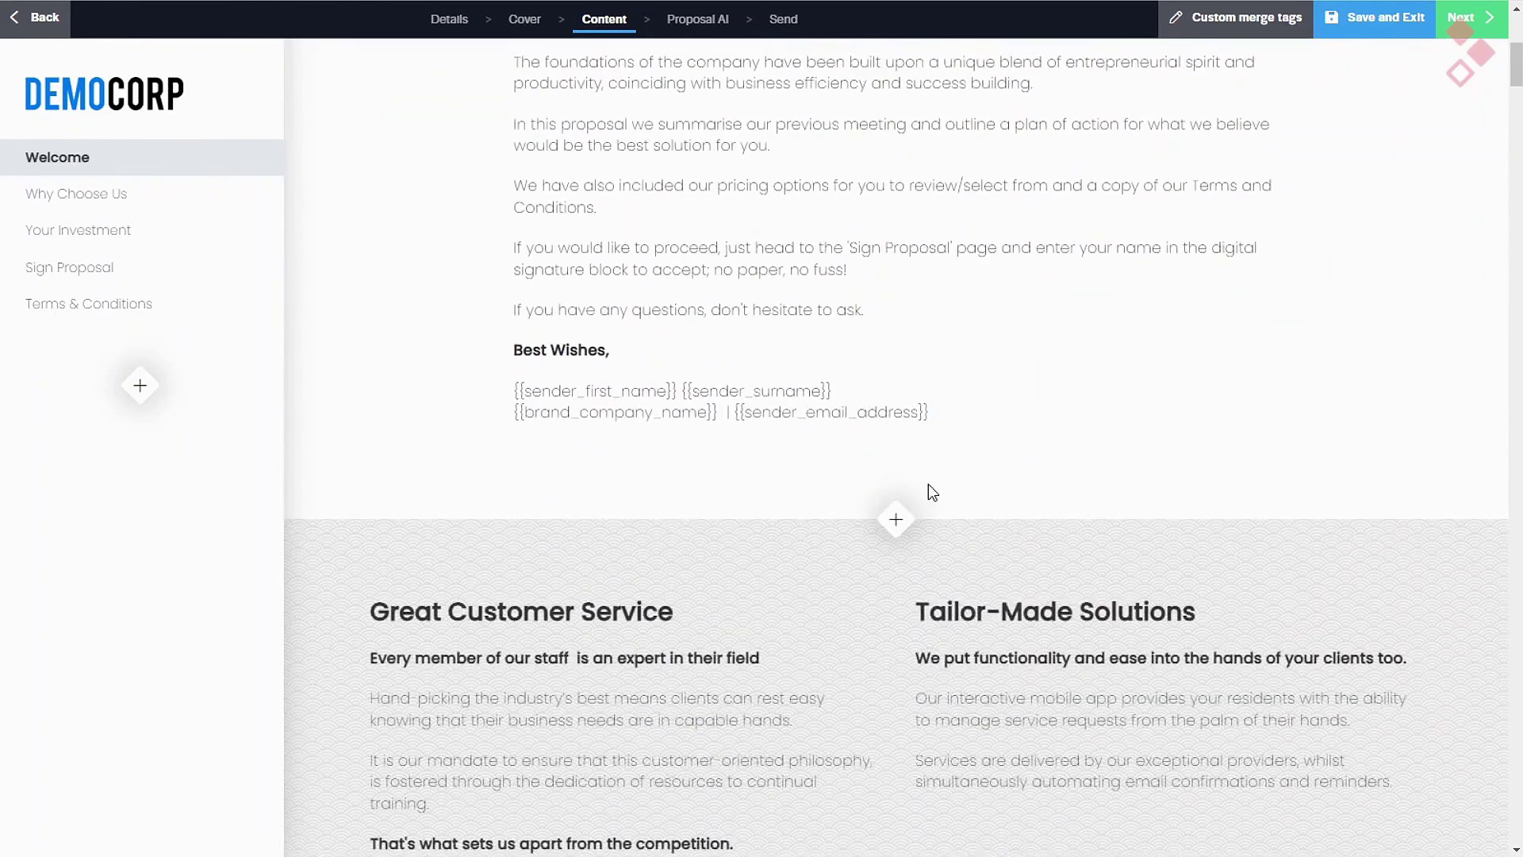
left_click(896, 519)
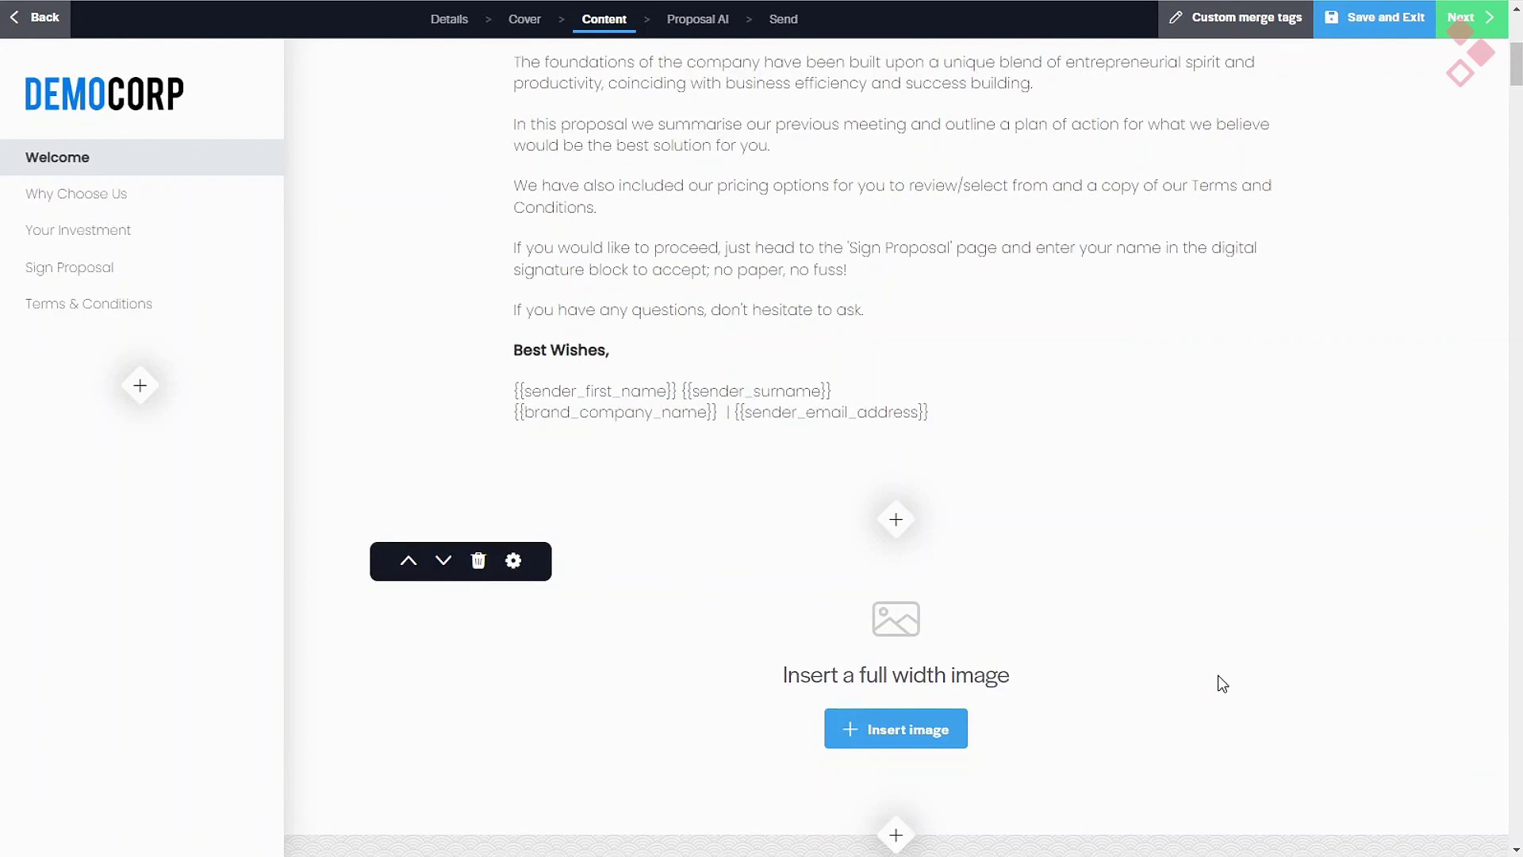
- Insert an Unsplash 'business' photo of colleagues high-fiving, cropped by raising its bottom edge
scroll(904, 643, "down", 1)
left_click(904, 639)
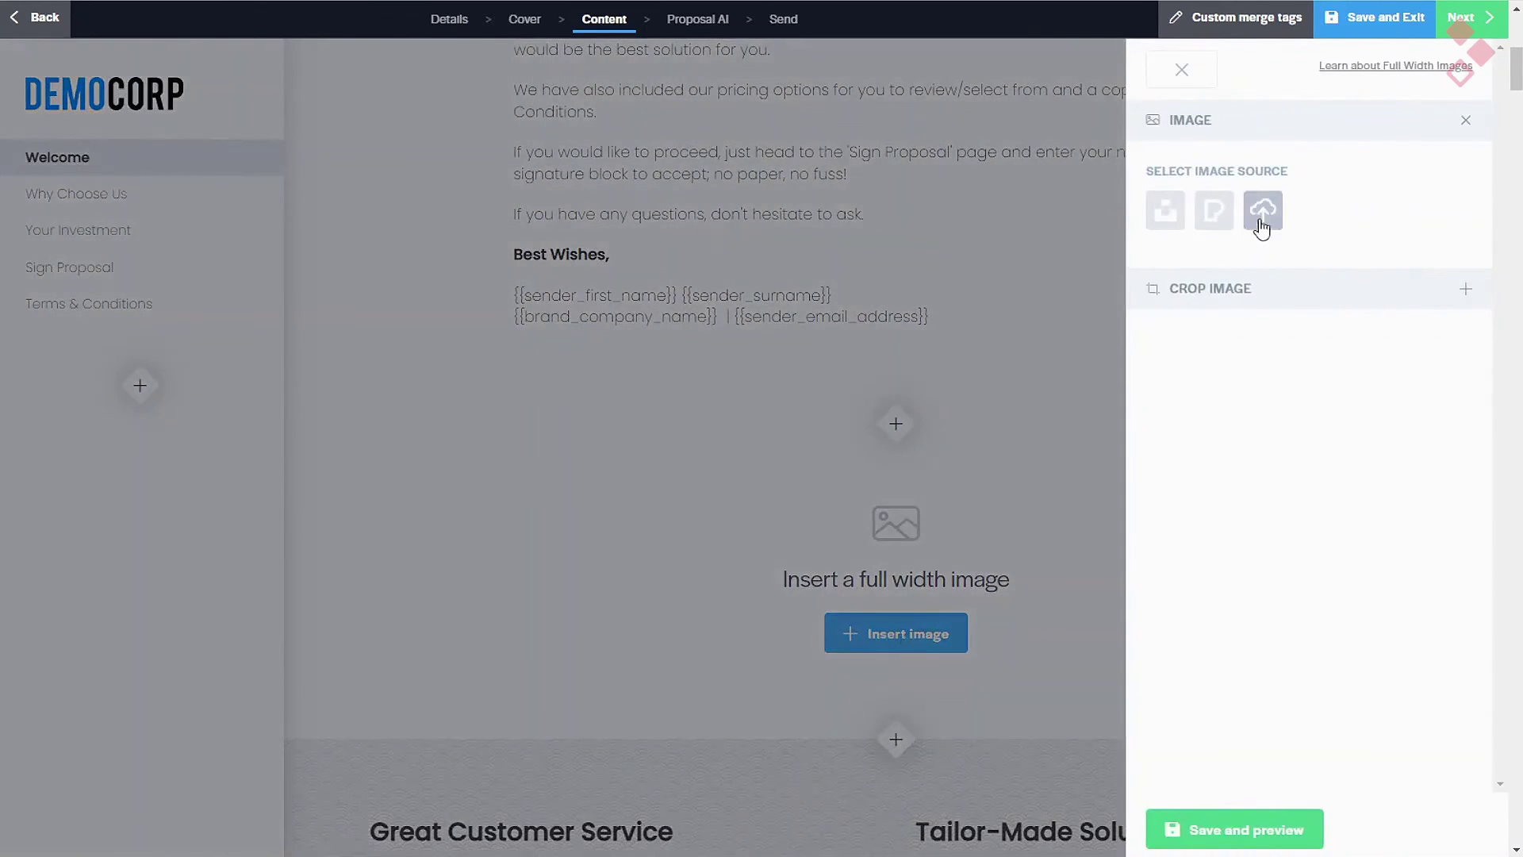
key("Return")
scroll(1253, 563, "down", 1)
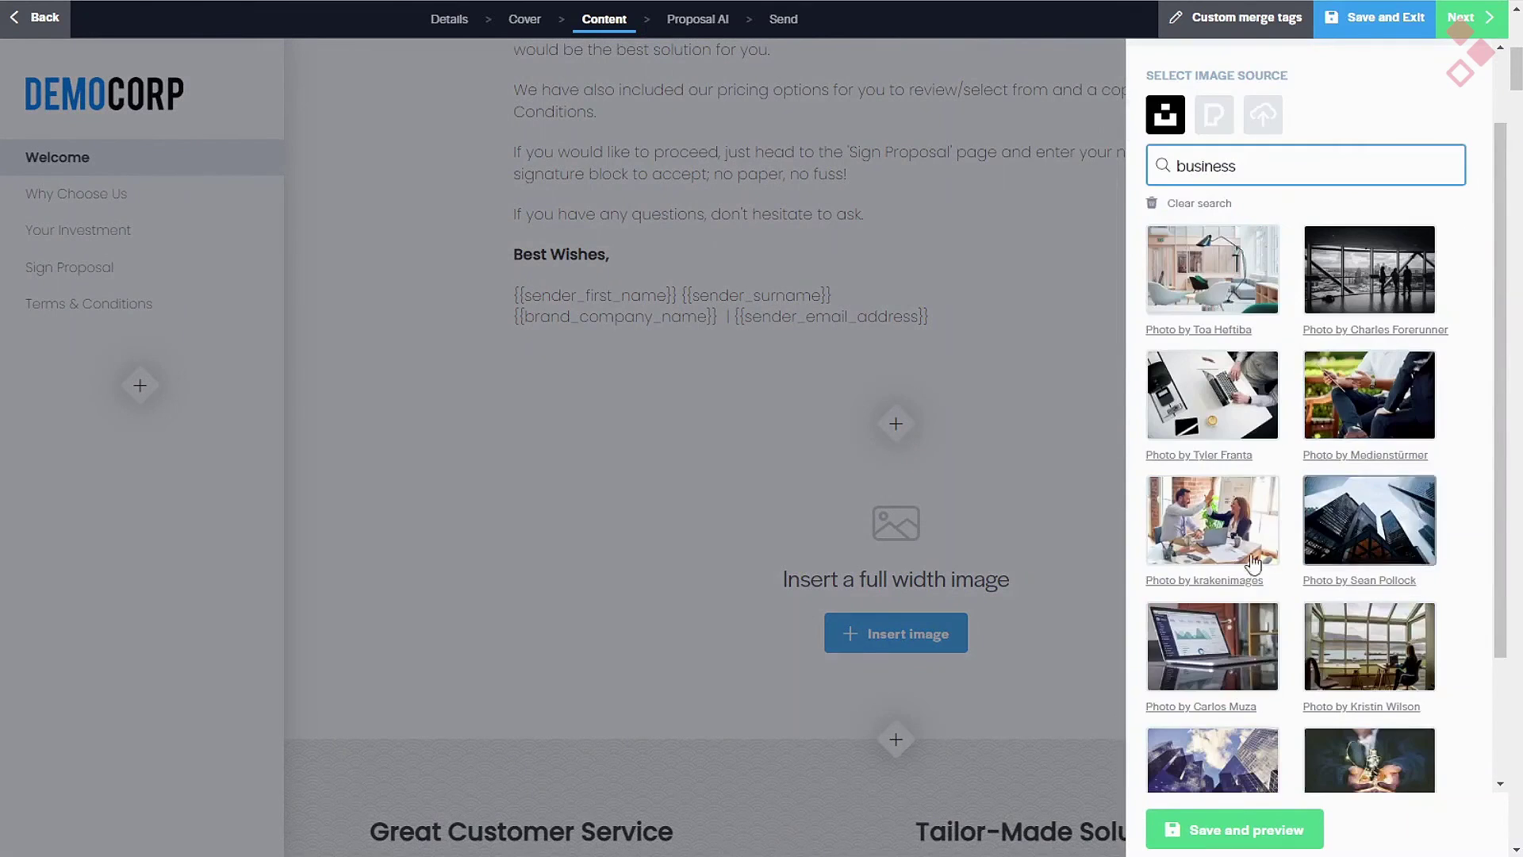
left_click_drag(1309, 678, 1298, 588)
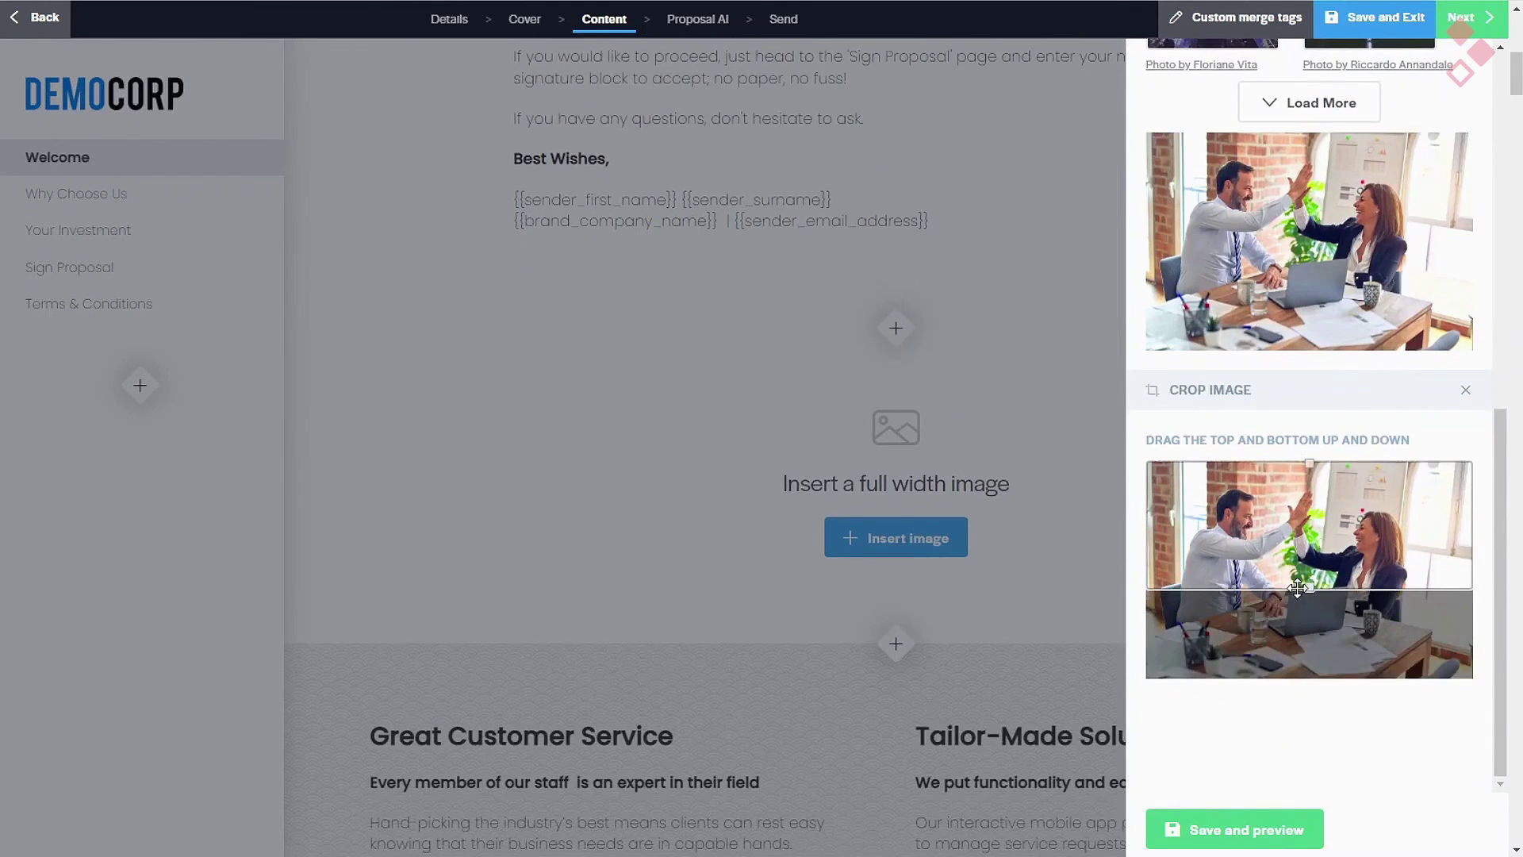
left_click(1243, 825)
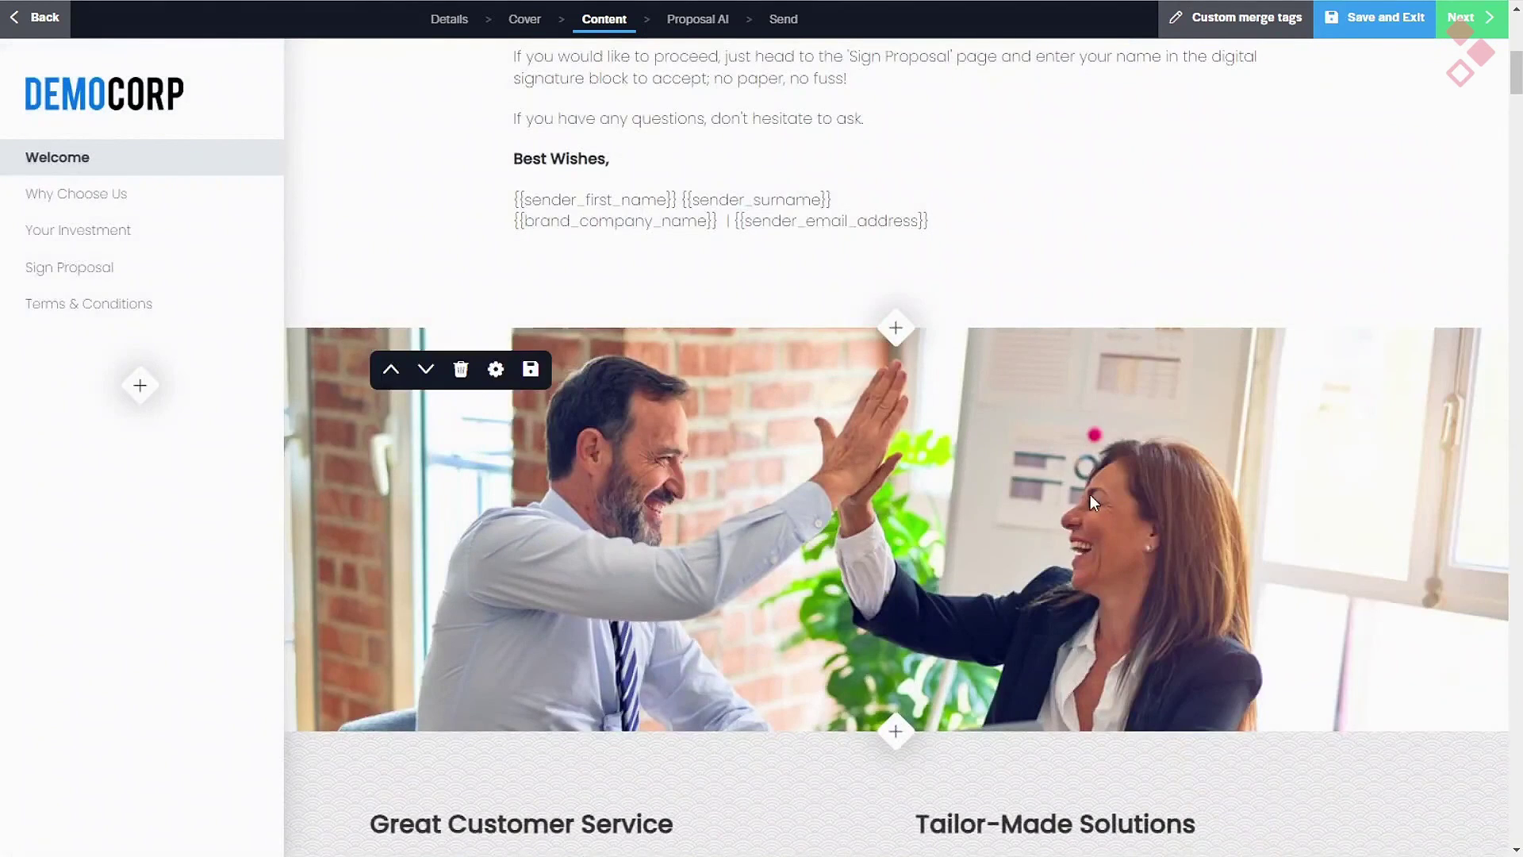
- Move the image block above the welcome text, then return it below
scroll(892, 540, "up", 1)
scroll(891, 533, "up", 2)
scroll(891, 535, "down", 5)
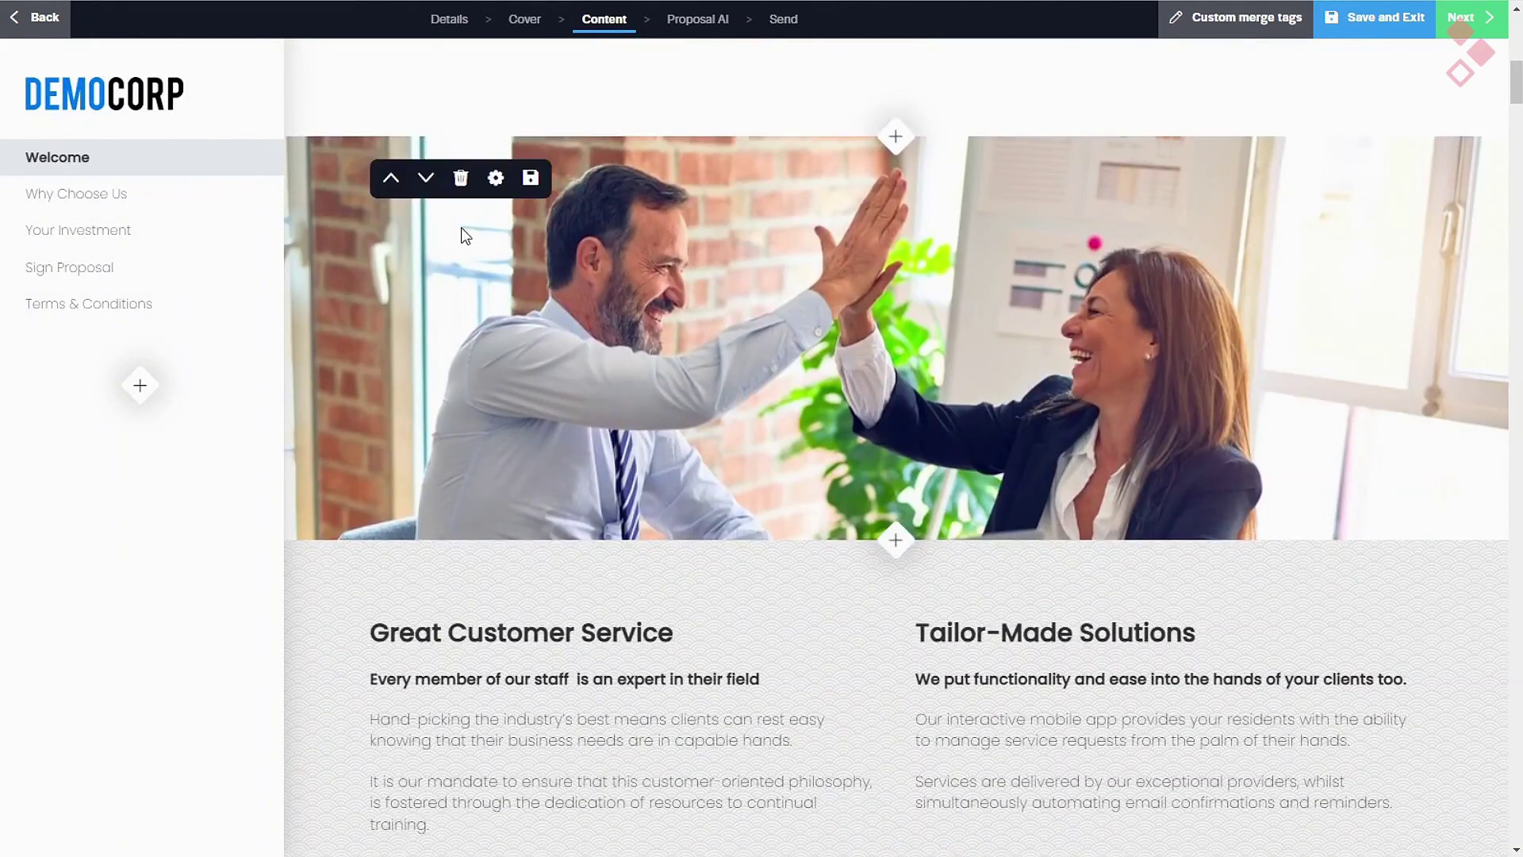
left_click(396, 192)
left_click(425, 90)
scroll(872, 396, "down", 6)
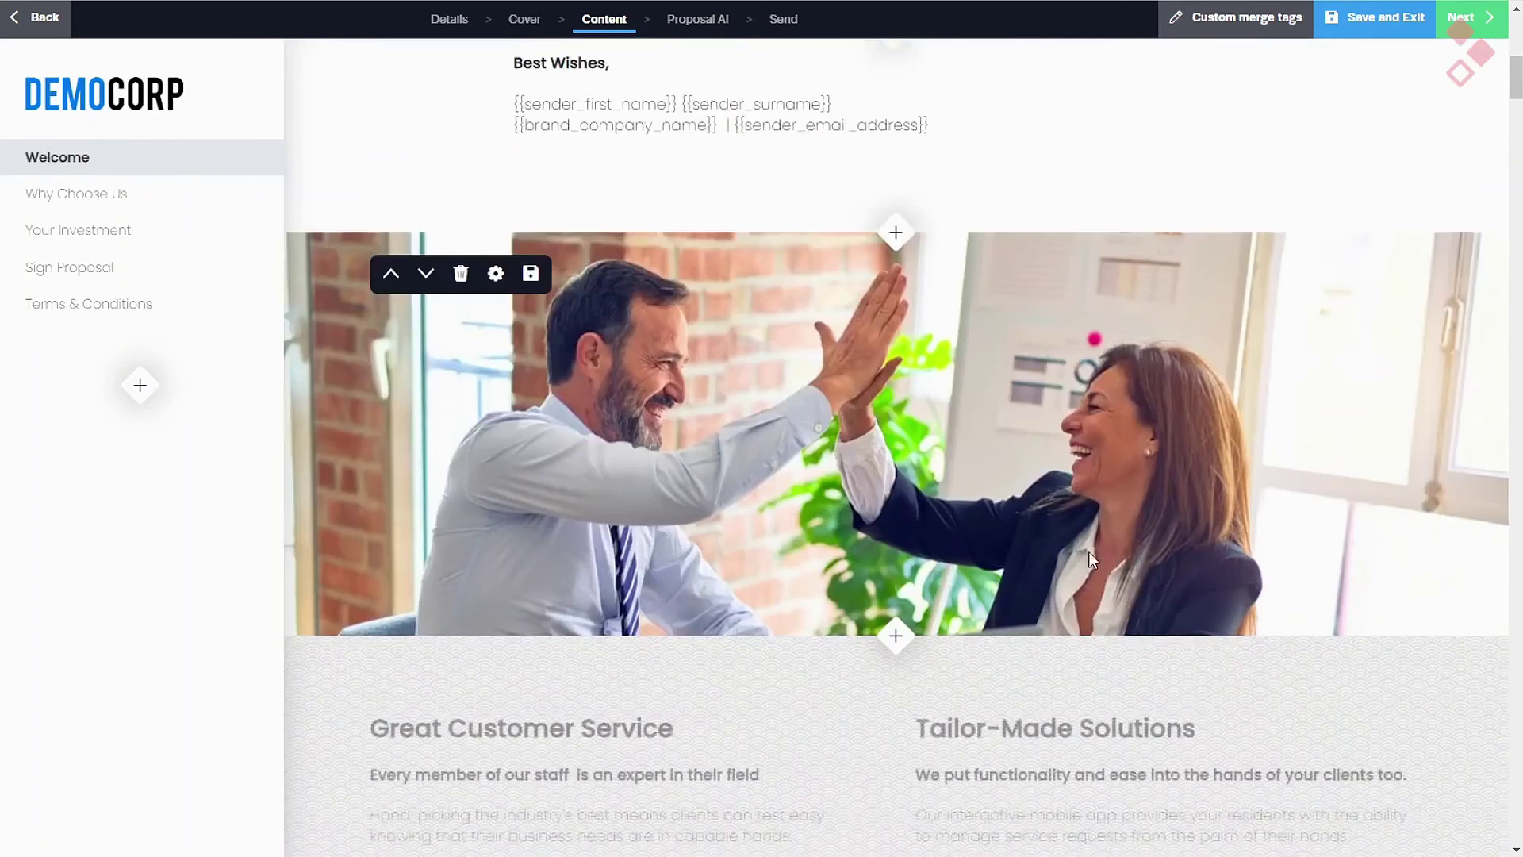
scroll(874, 465, "up", 10)
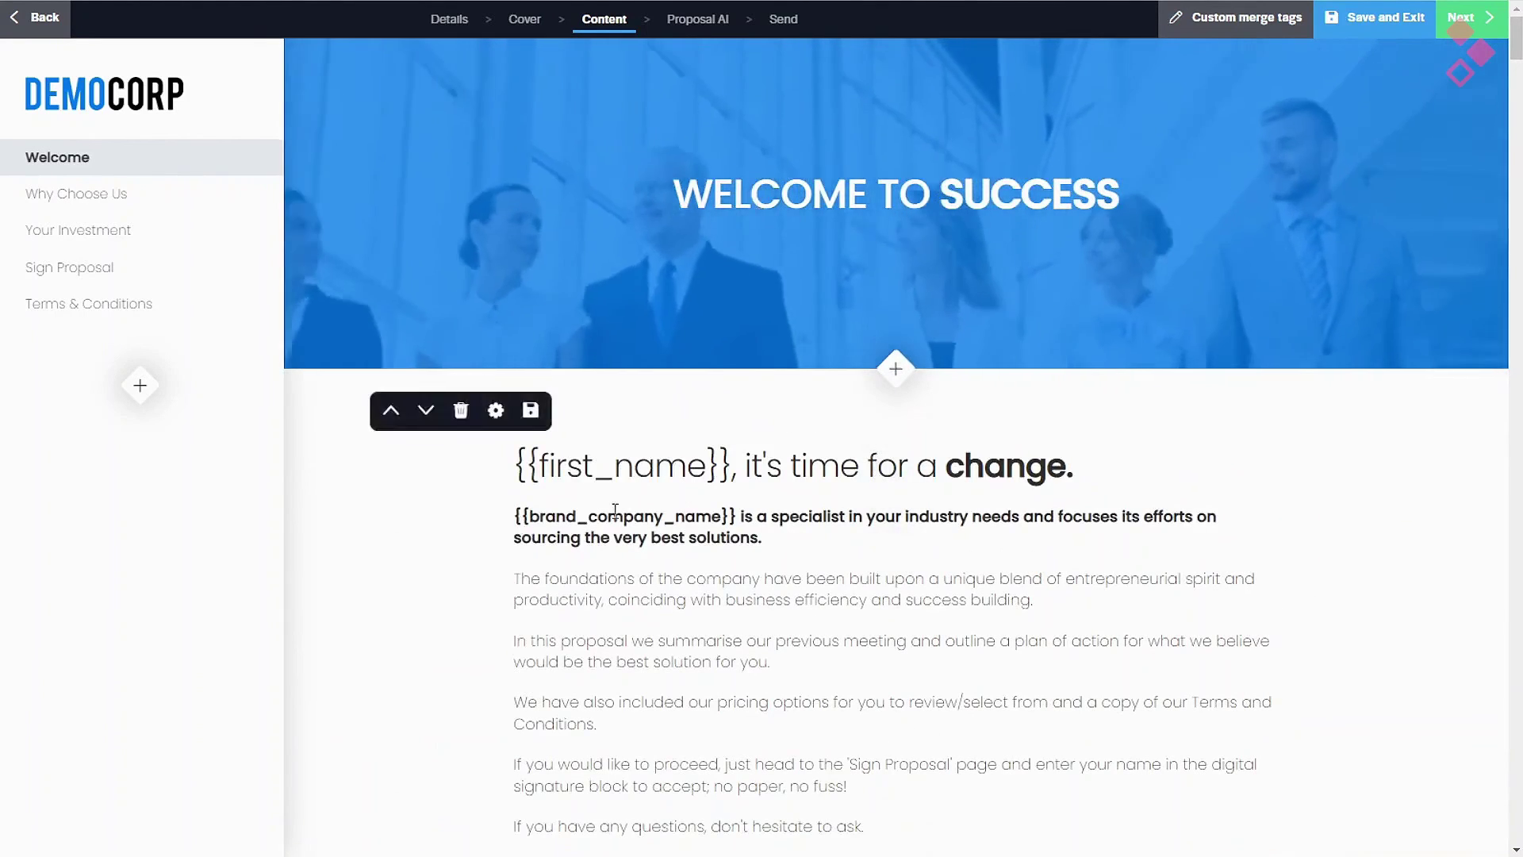
- Format the whole WELCOME TO SUCCESS heading as bold, centred H1
double_click(767, 198)
left_click(588, 146)
left_click(638, 130)
left_click(658, 117)
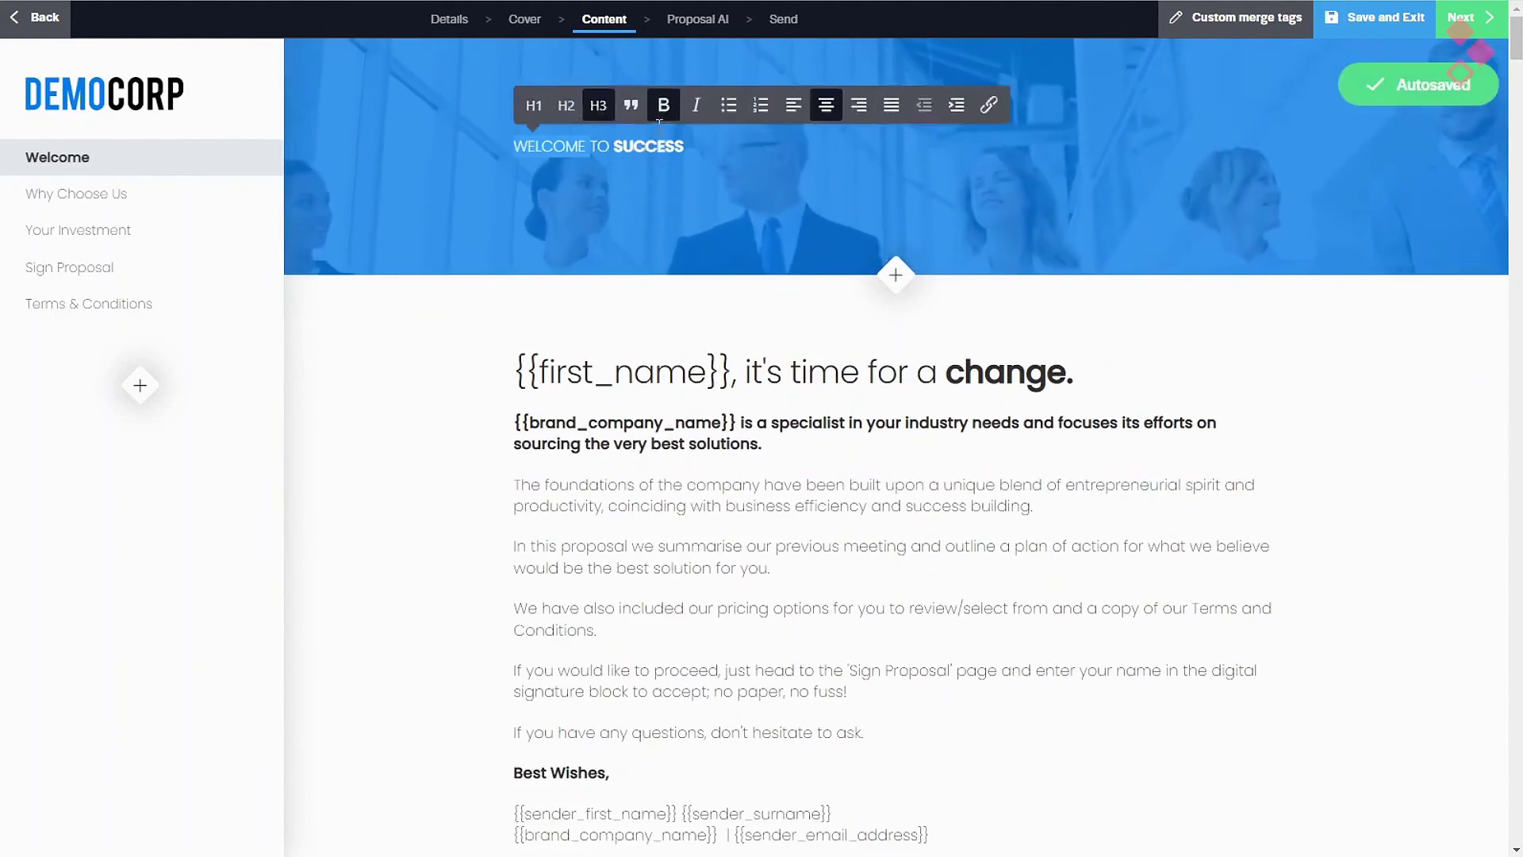
left_click_drag(686, 149, 514, 148)
left_click(663, 107)
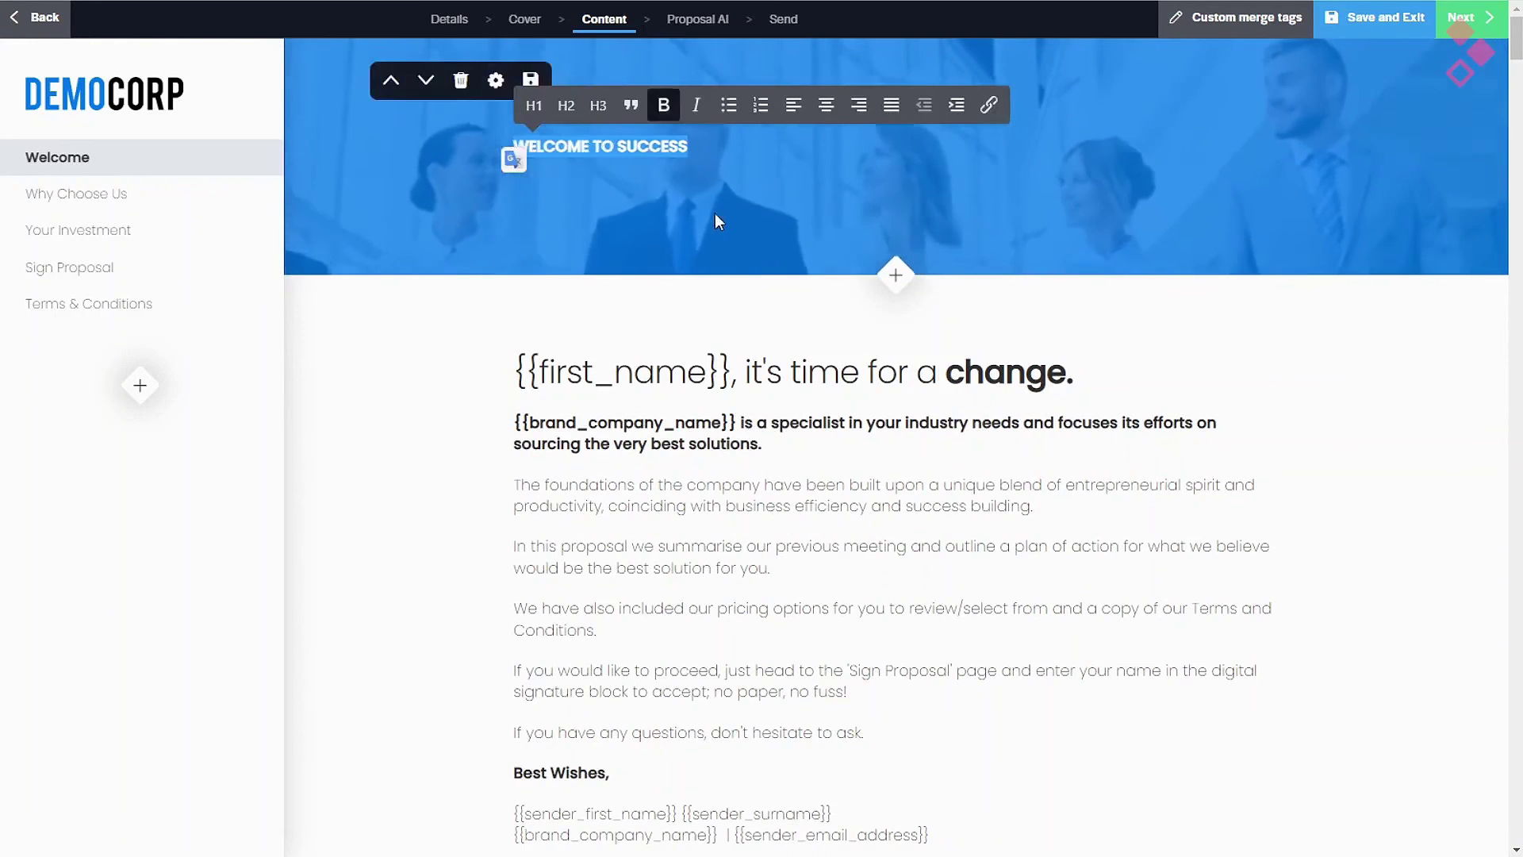
left_click(825, 105)
left_click(632, 105)
- Add an empty paragraph after 'building.' in the first welcome paragraph
left_click(1084, 603)
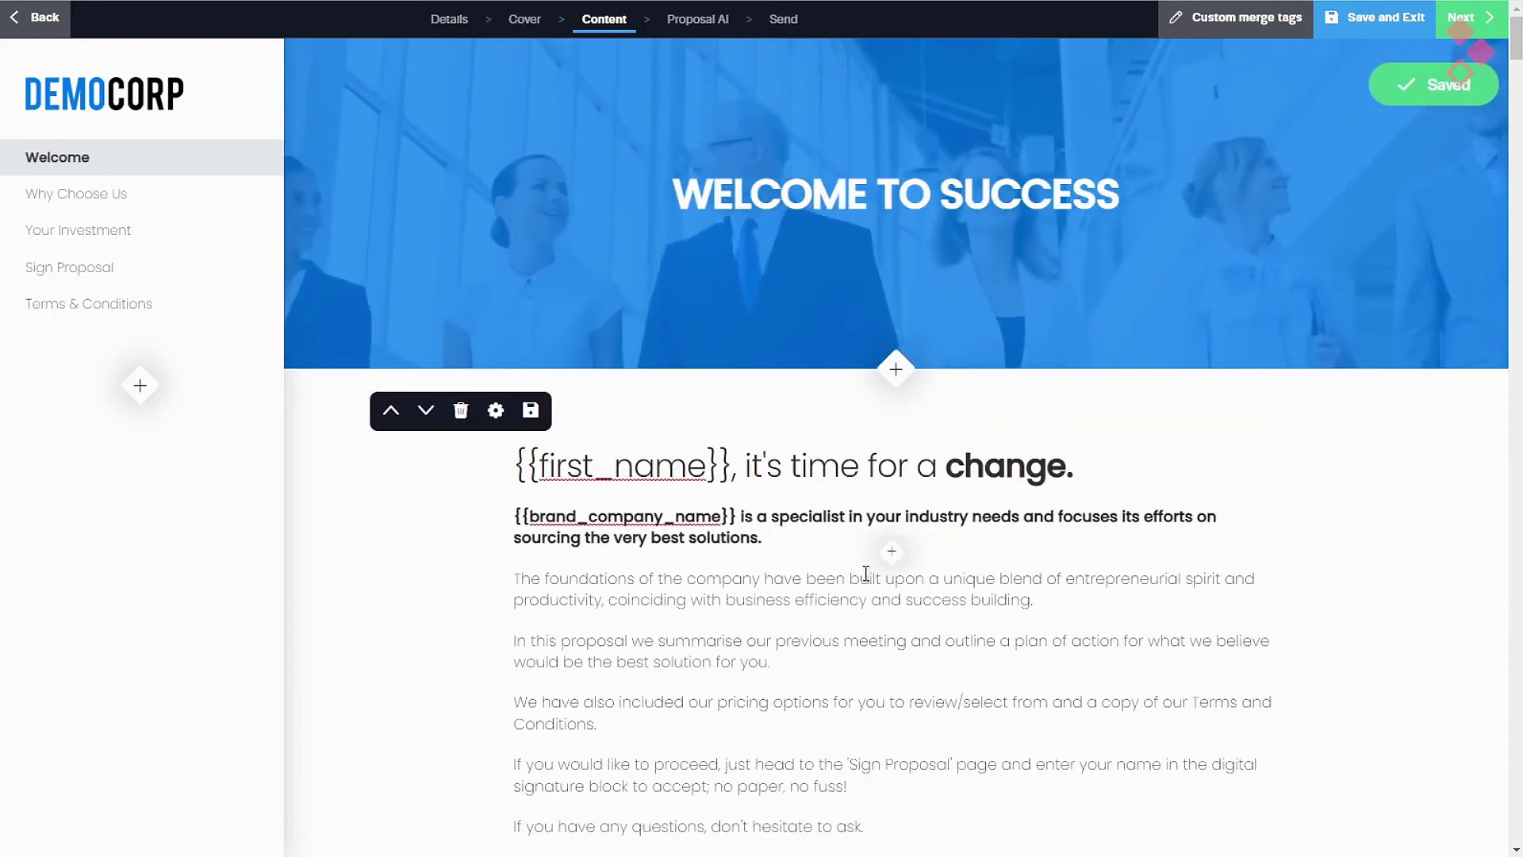
key("Return")
scroll(1083, 602, "down", 2)
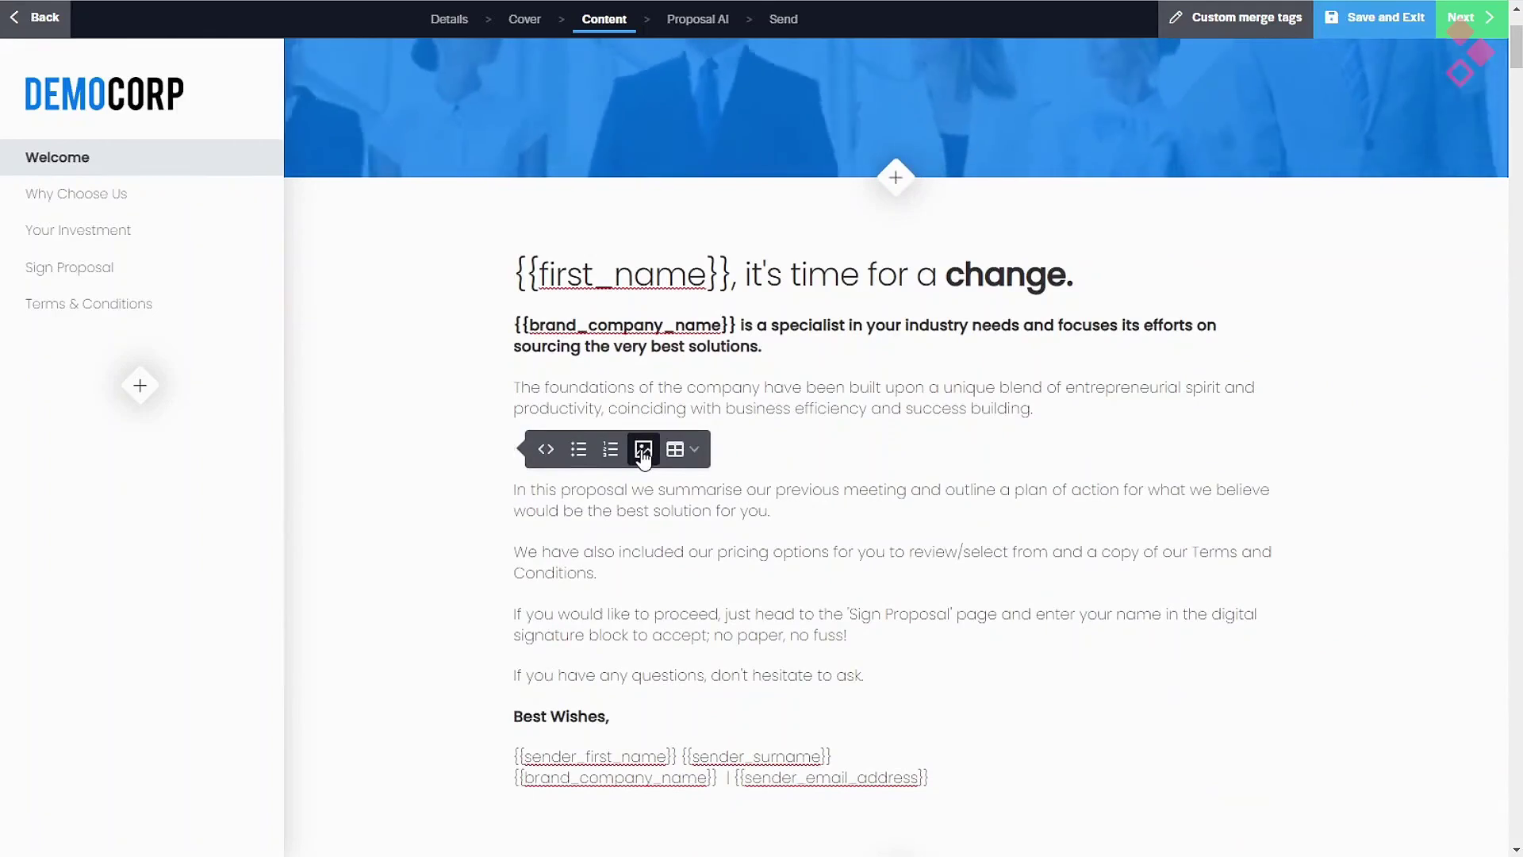